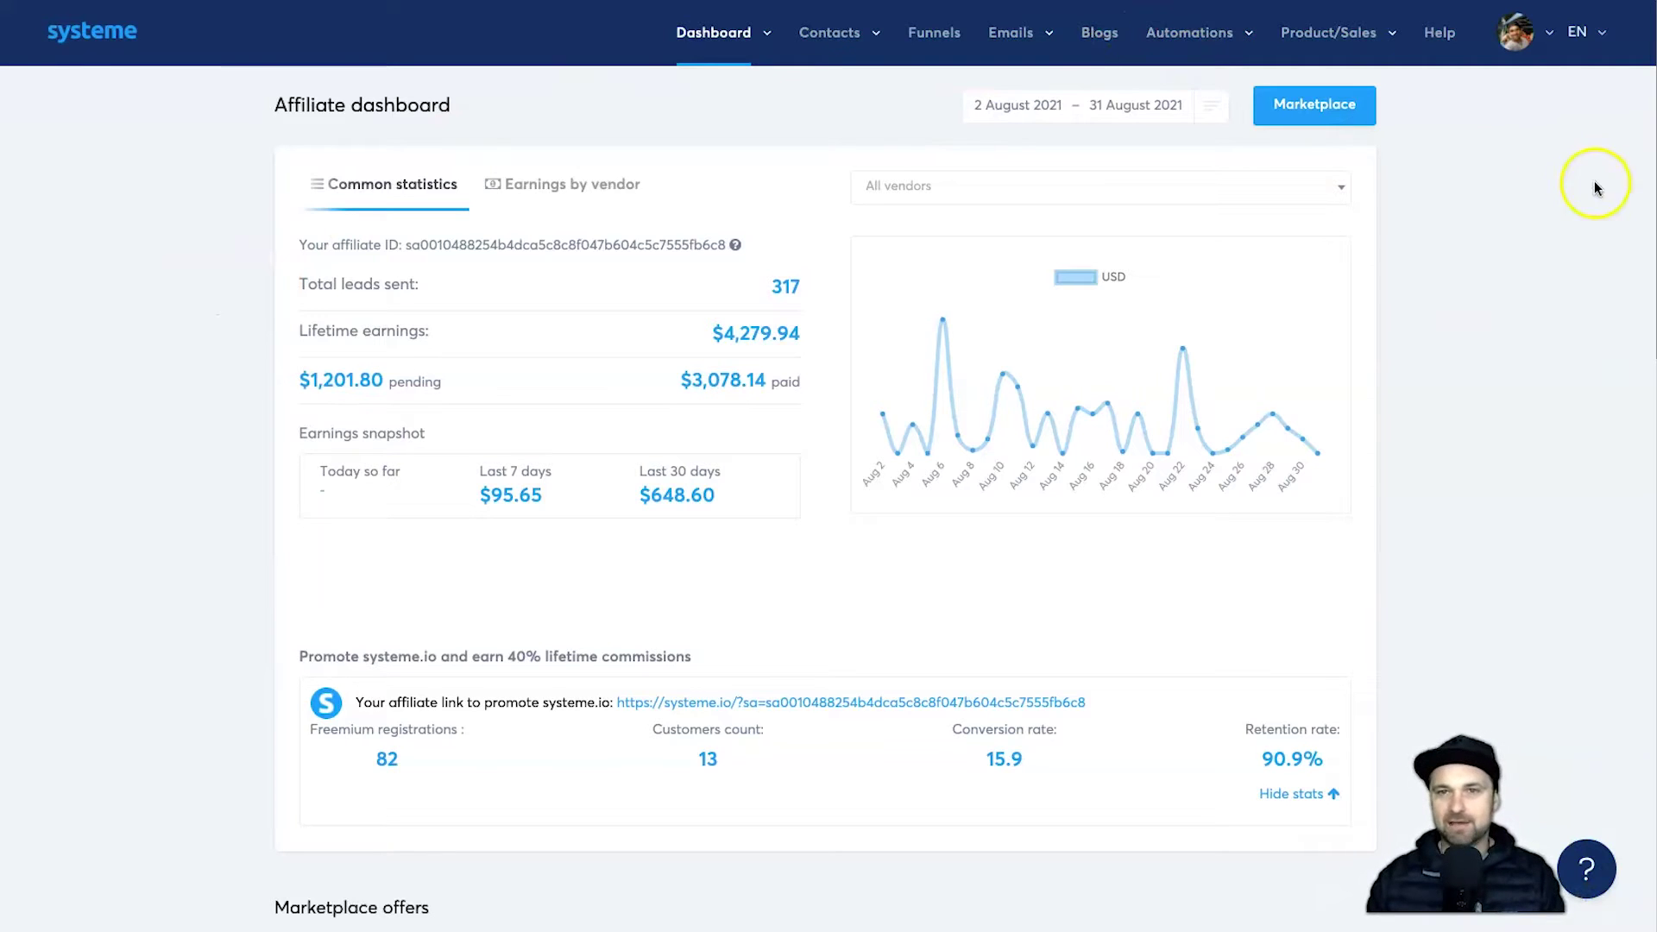
Step: Open the mailing settings and turn off displaying the affiliate link at the end of each sent email
click(1540, 43)
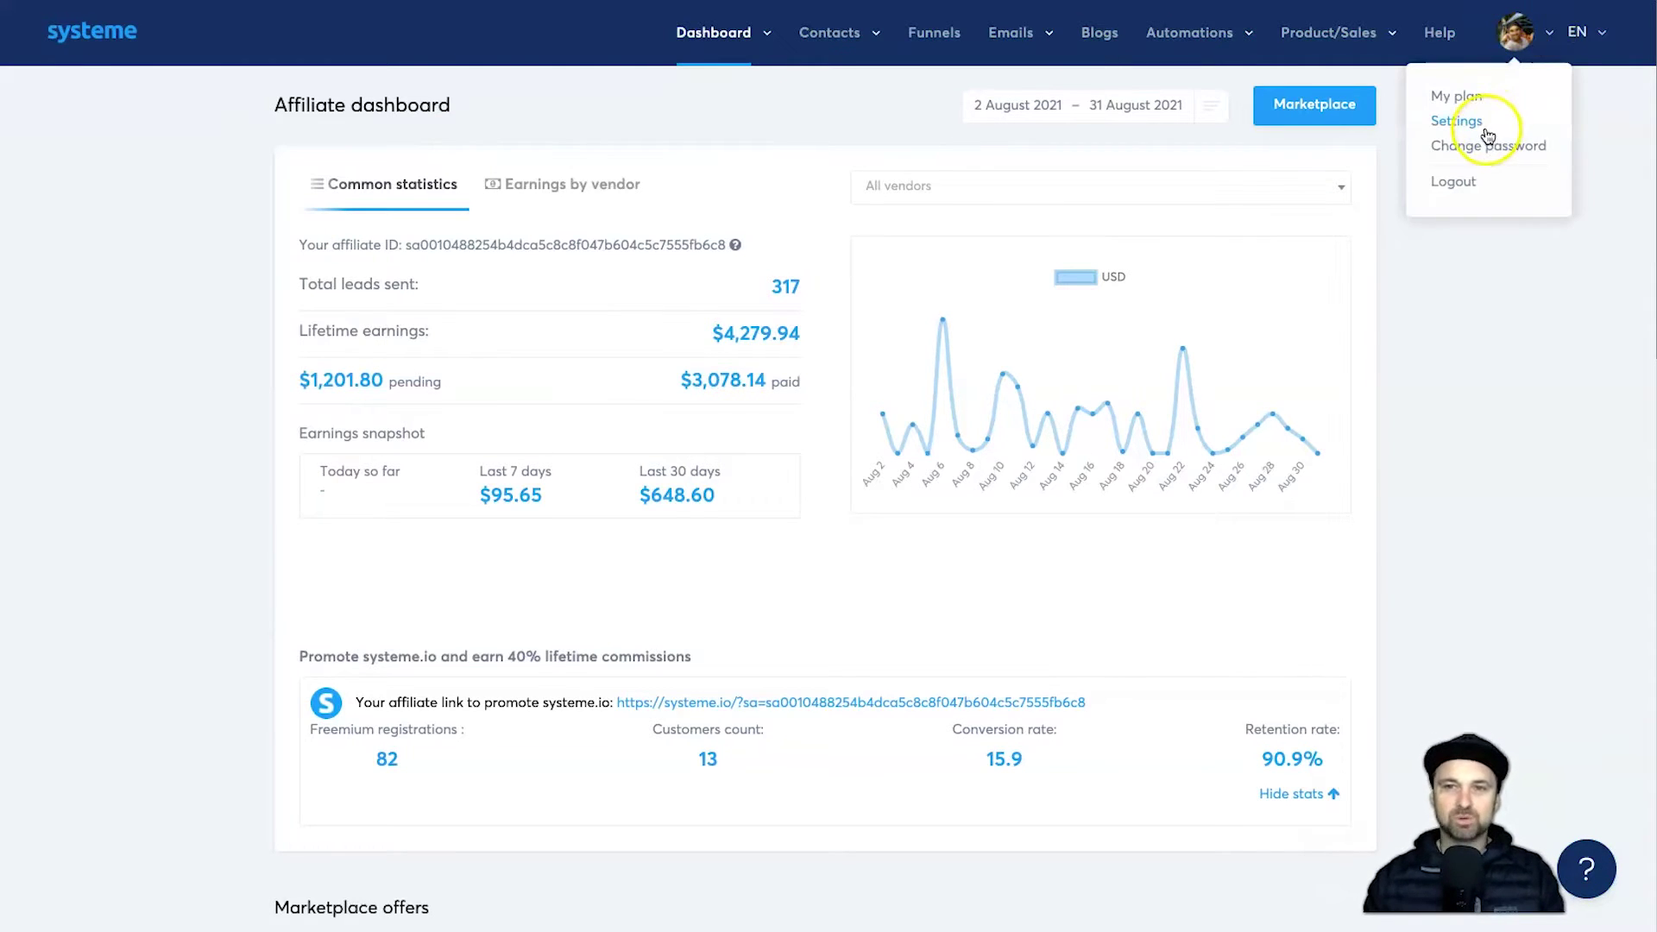
click(1458, 125)
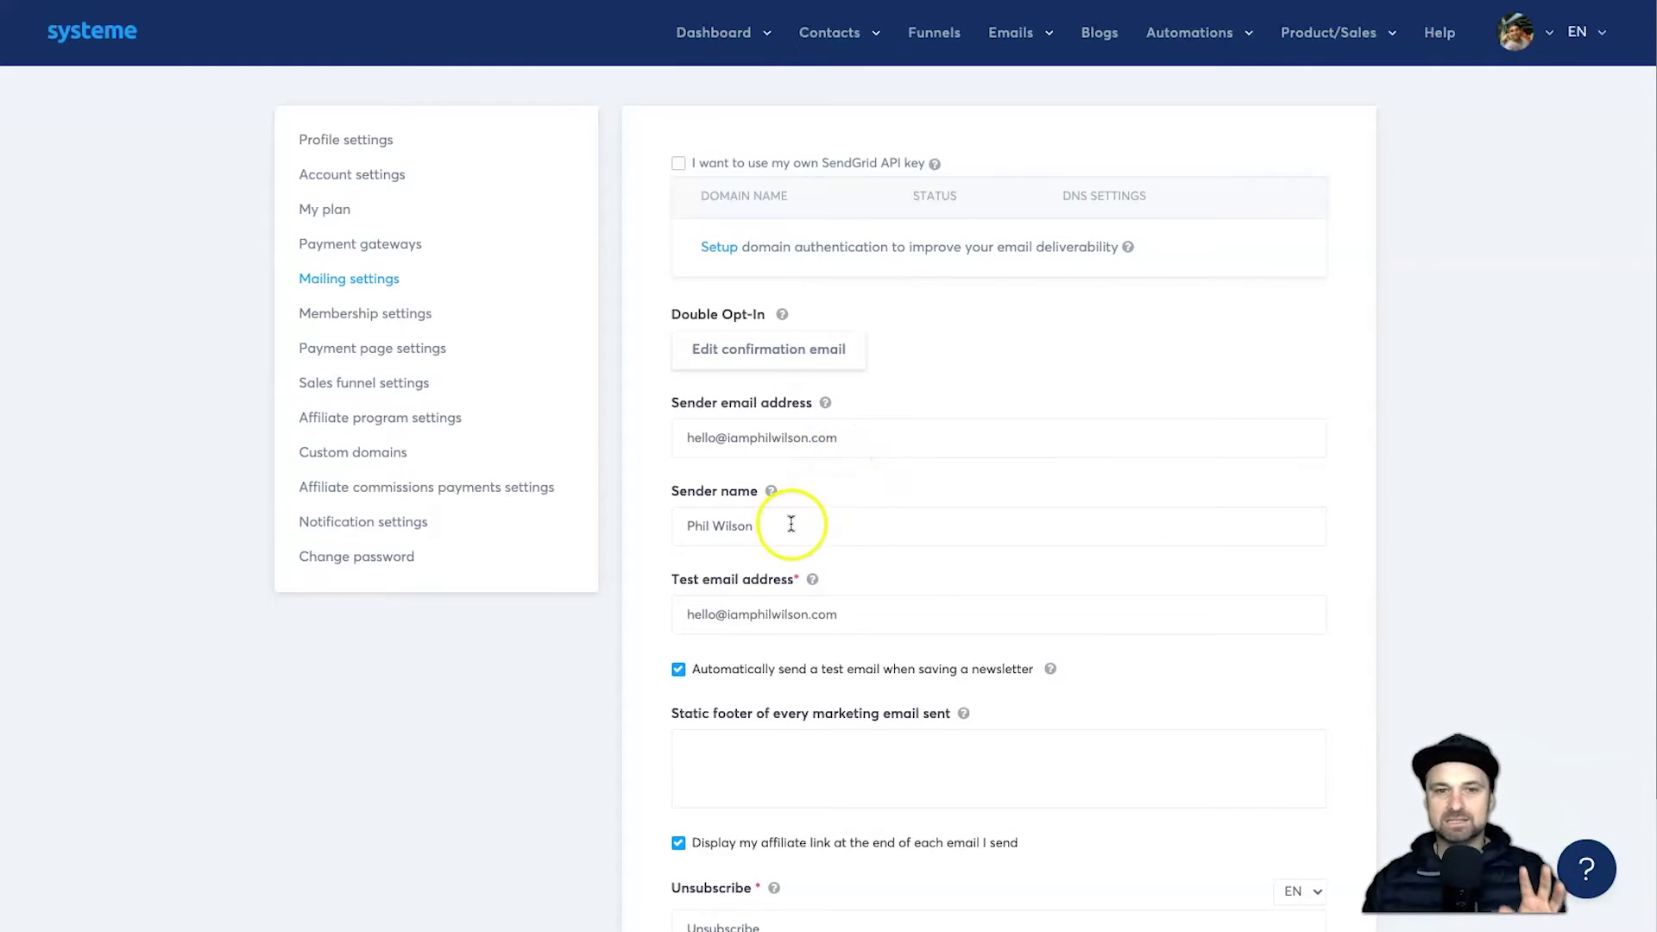
scroll(788, 584, down, 2)
drag(1060, 681, 693, 690)
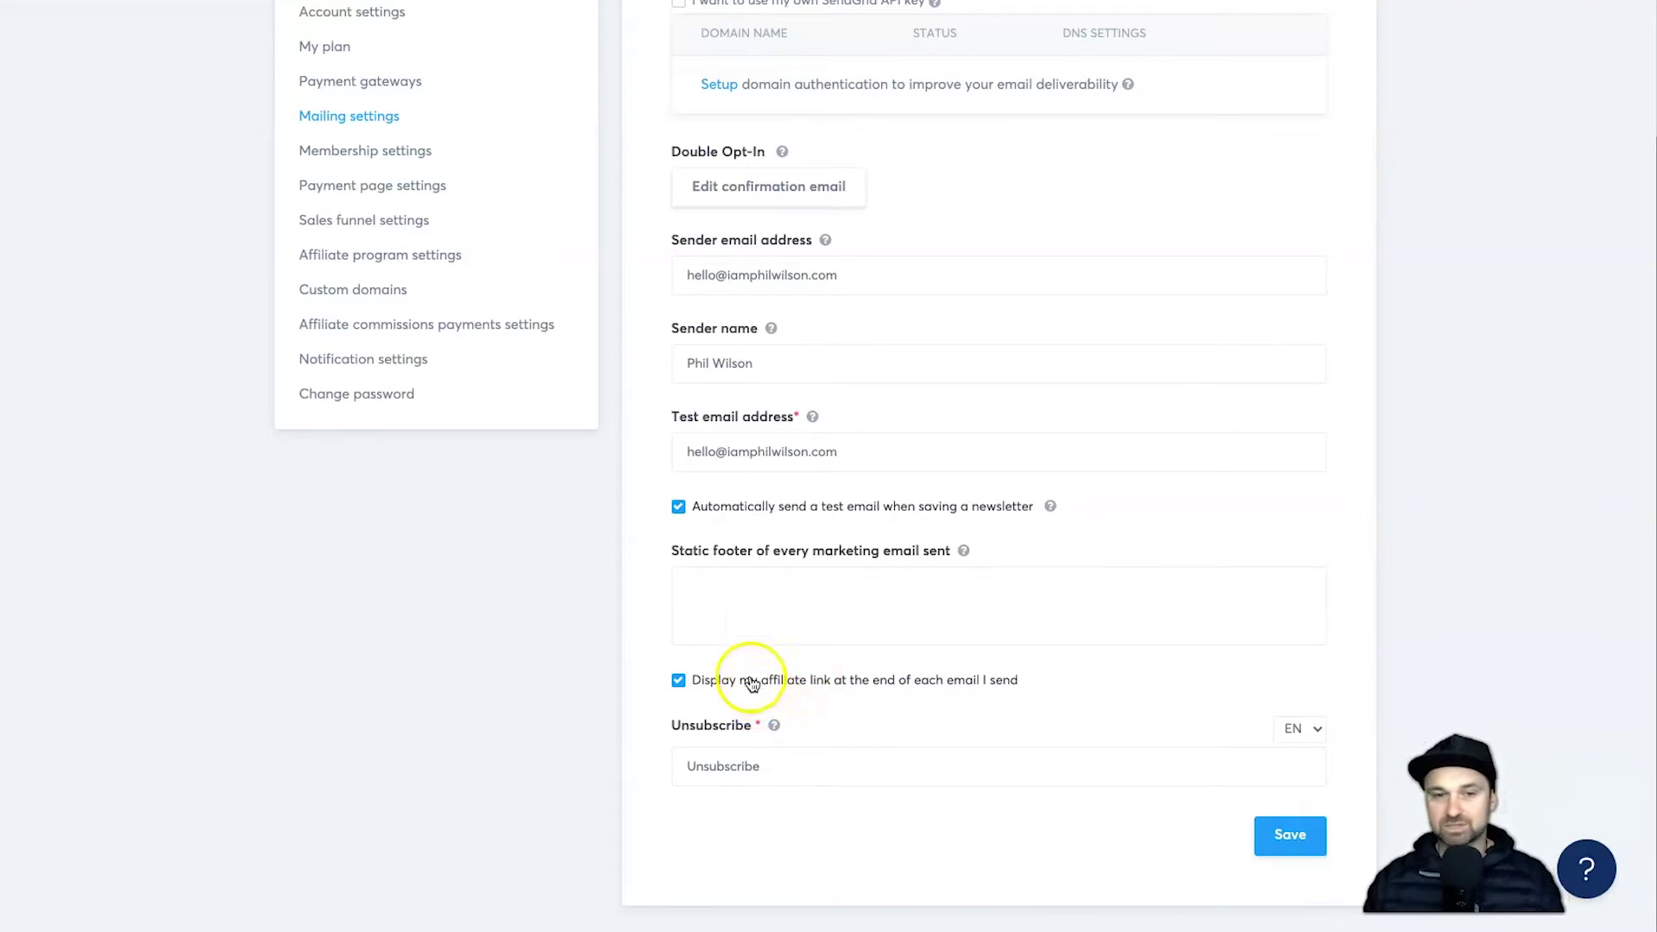
click(700, 684)
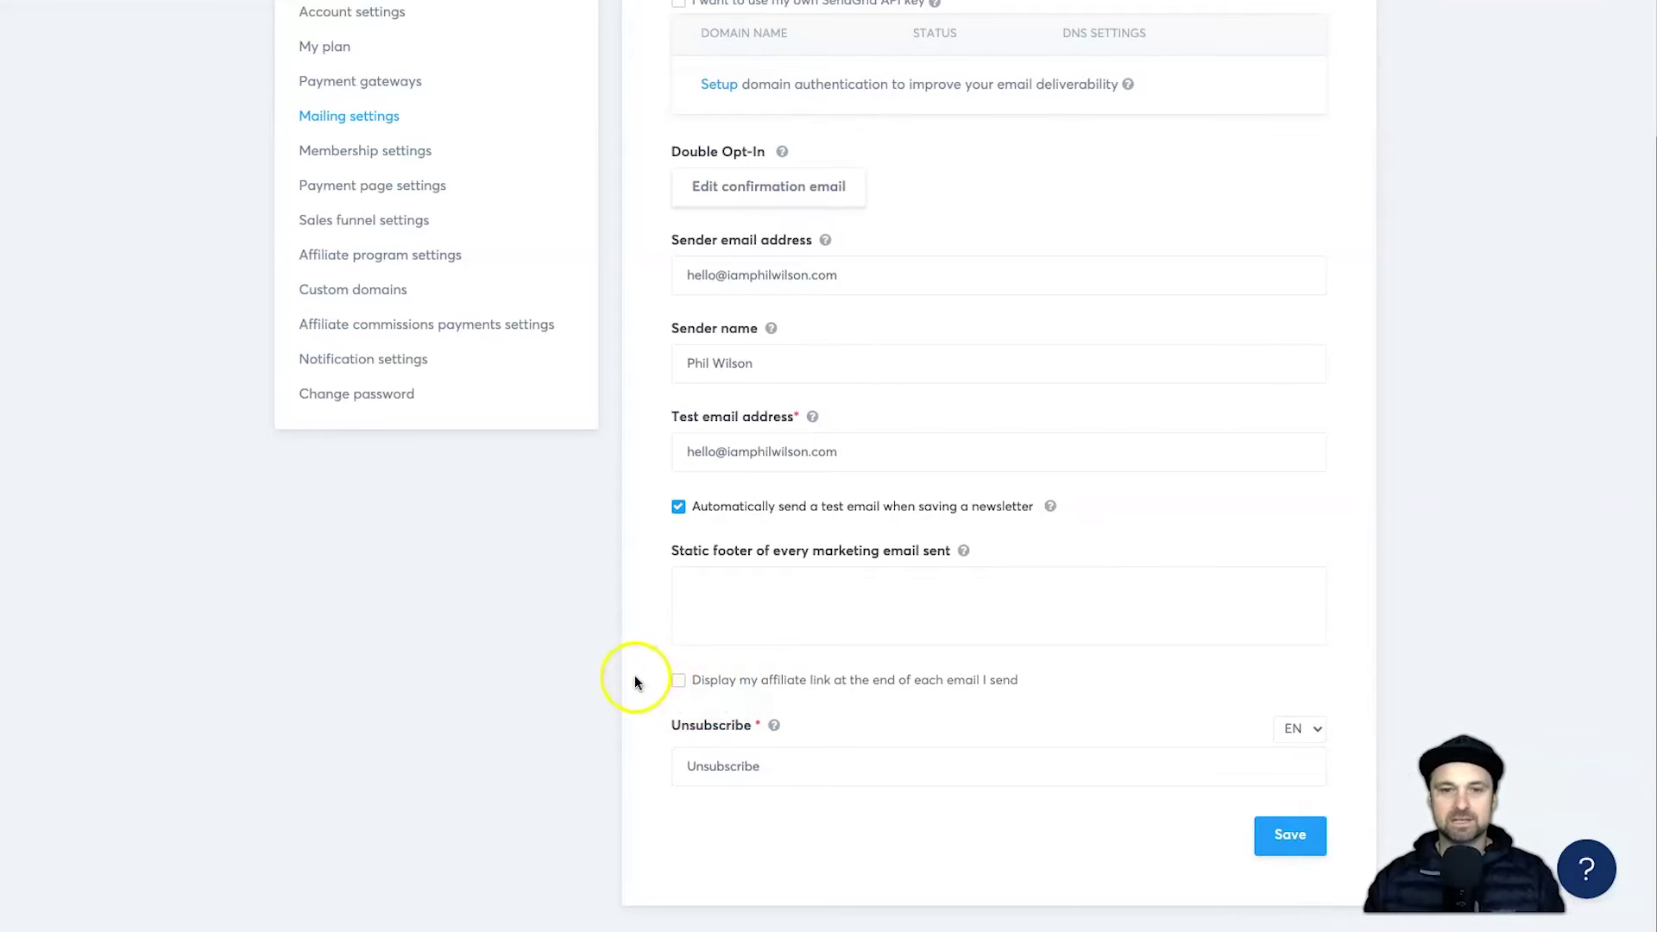
Step: Review the sender email address, sender name and test email address in the mailing settings
scroll(773, 540, up, 1)
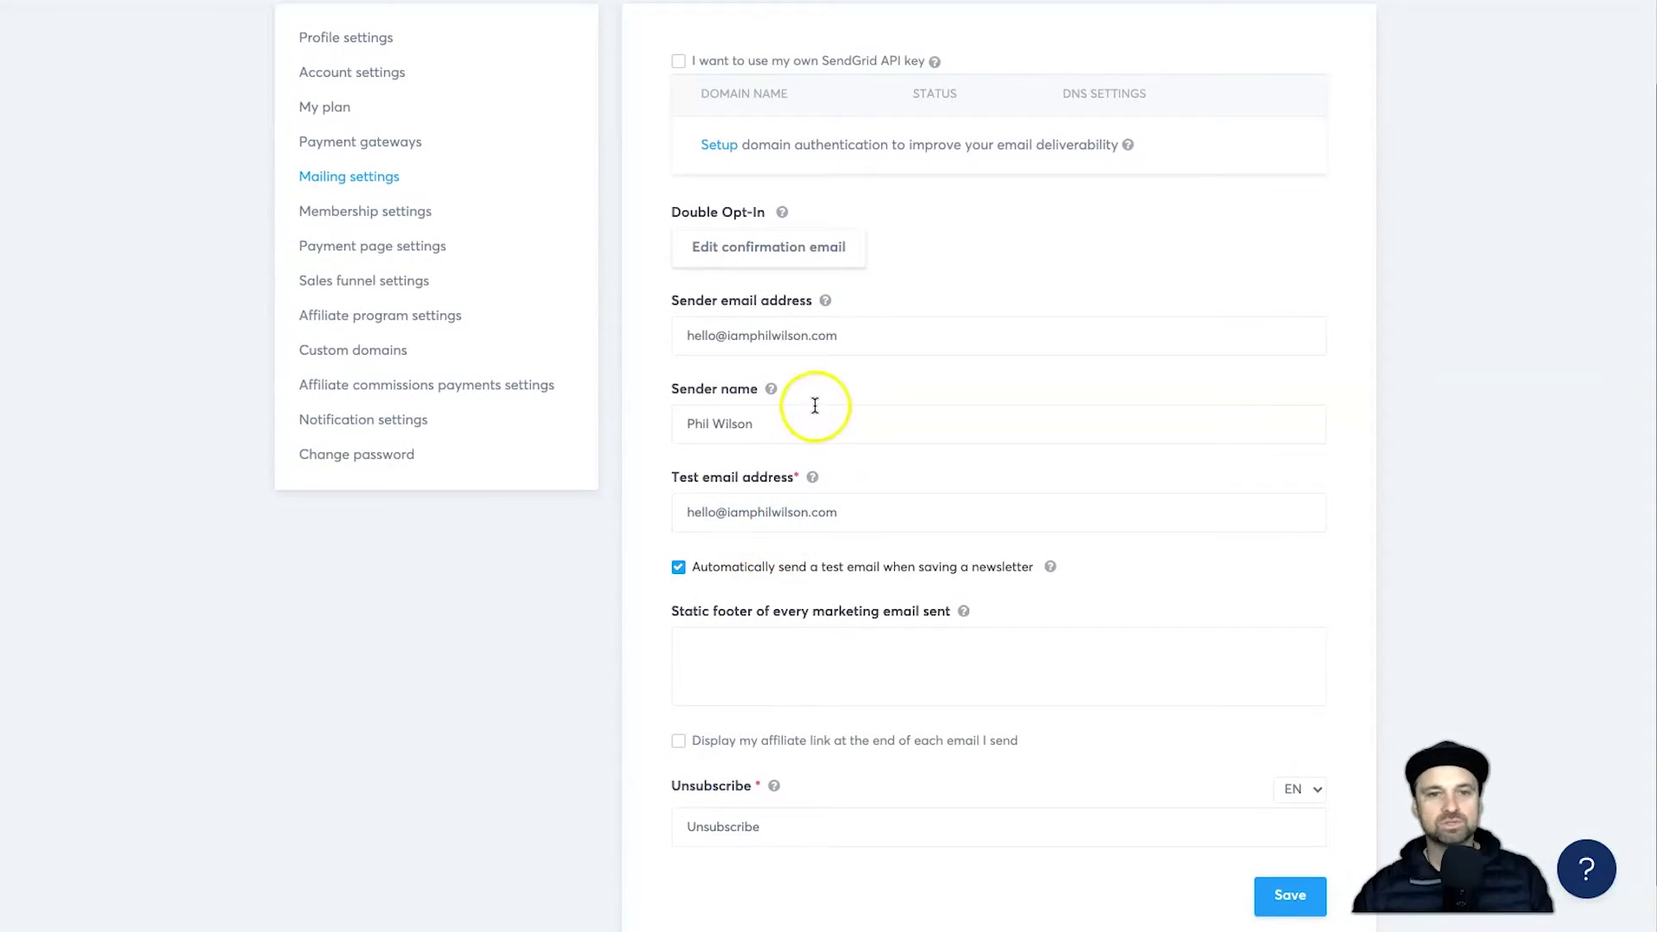
scroll(801, 424, up, 2)
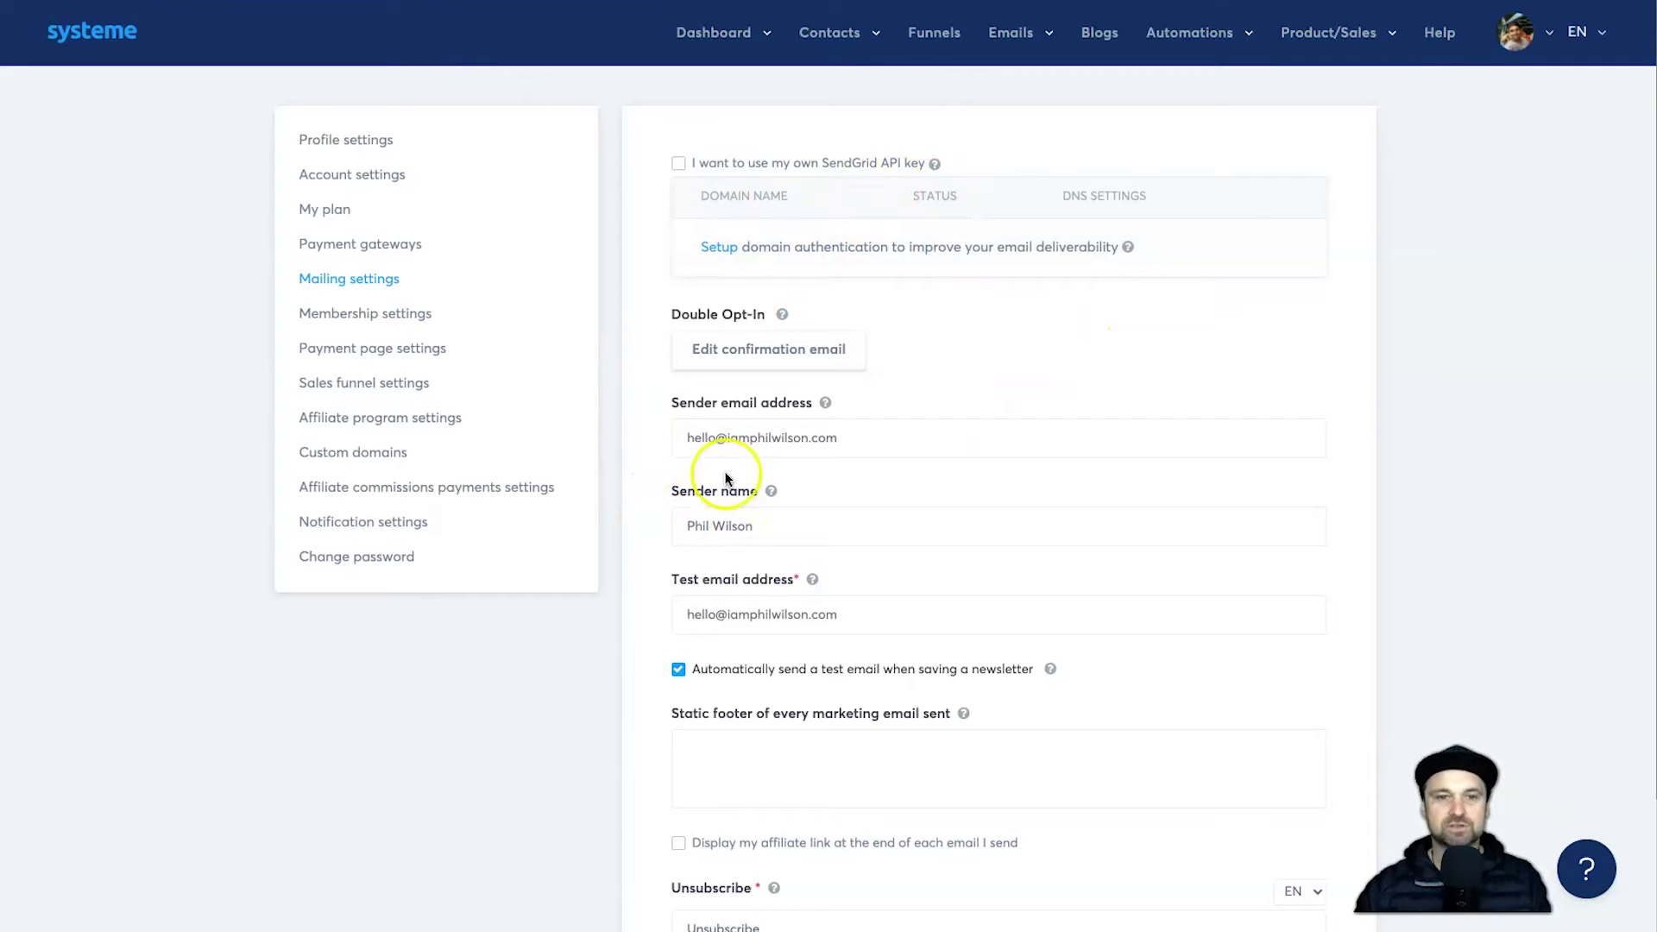
drag(681, 428, 883, 429)
click(887, 432)
drag(697, 522, 794, 525)
click(794, 526)
mouse_move(682, 608)
mouse_down()
mouse_move(968, 605)
mouse_move(692, 621)
mouse_up()
click(968, 605)
click(614, 637)
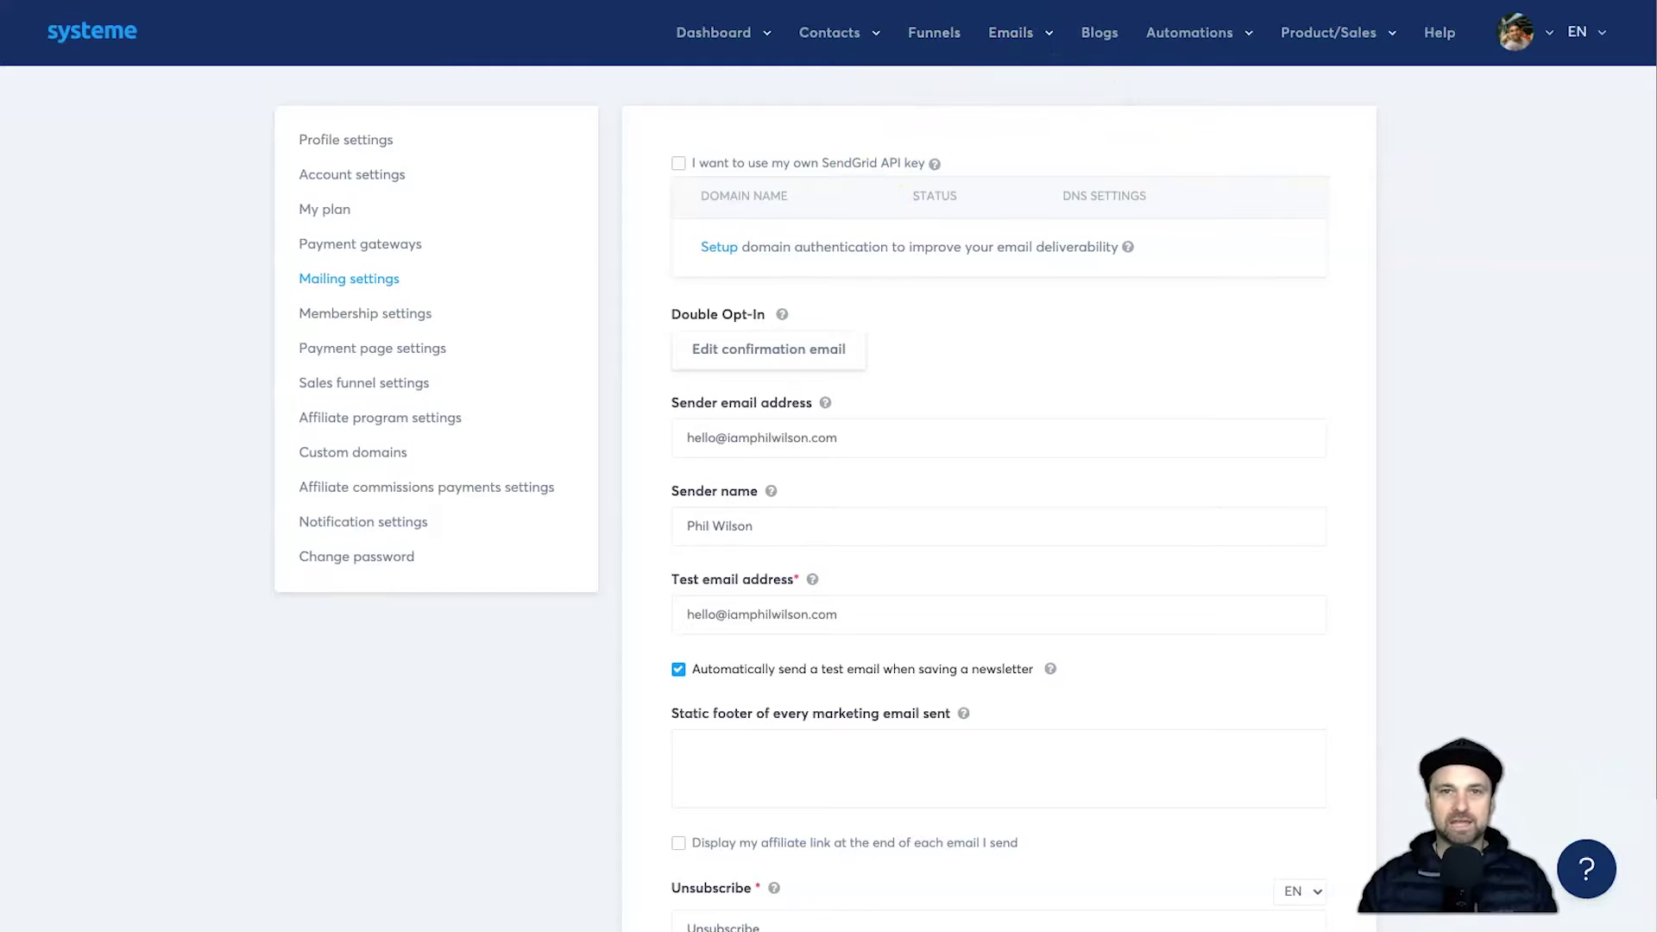
Step: Open the list of email newsletters and look over the existing entries
mouse_move(1010, 32)
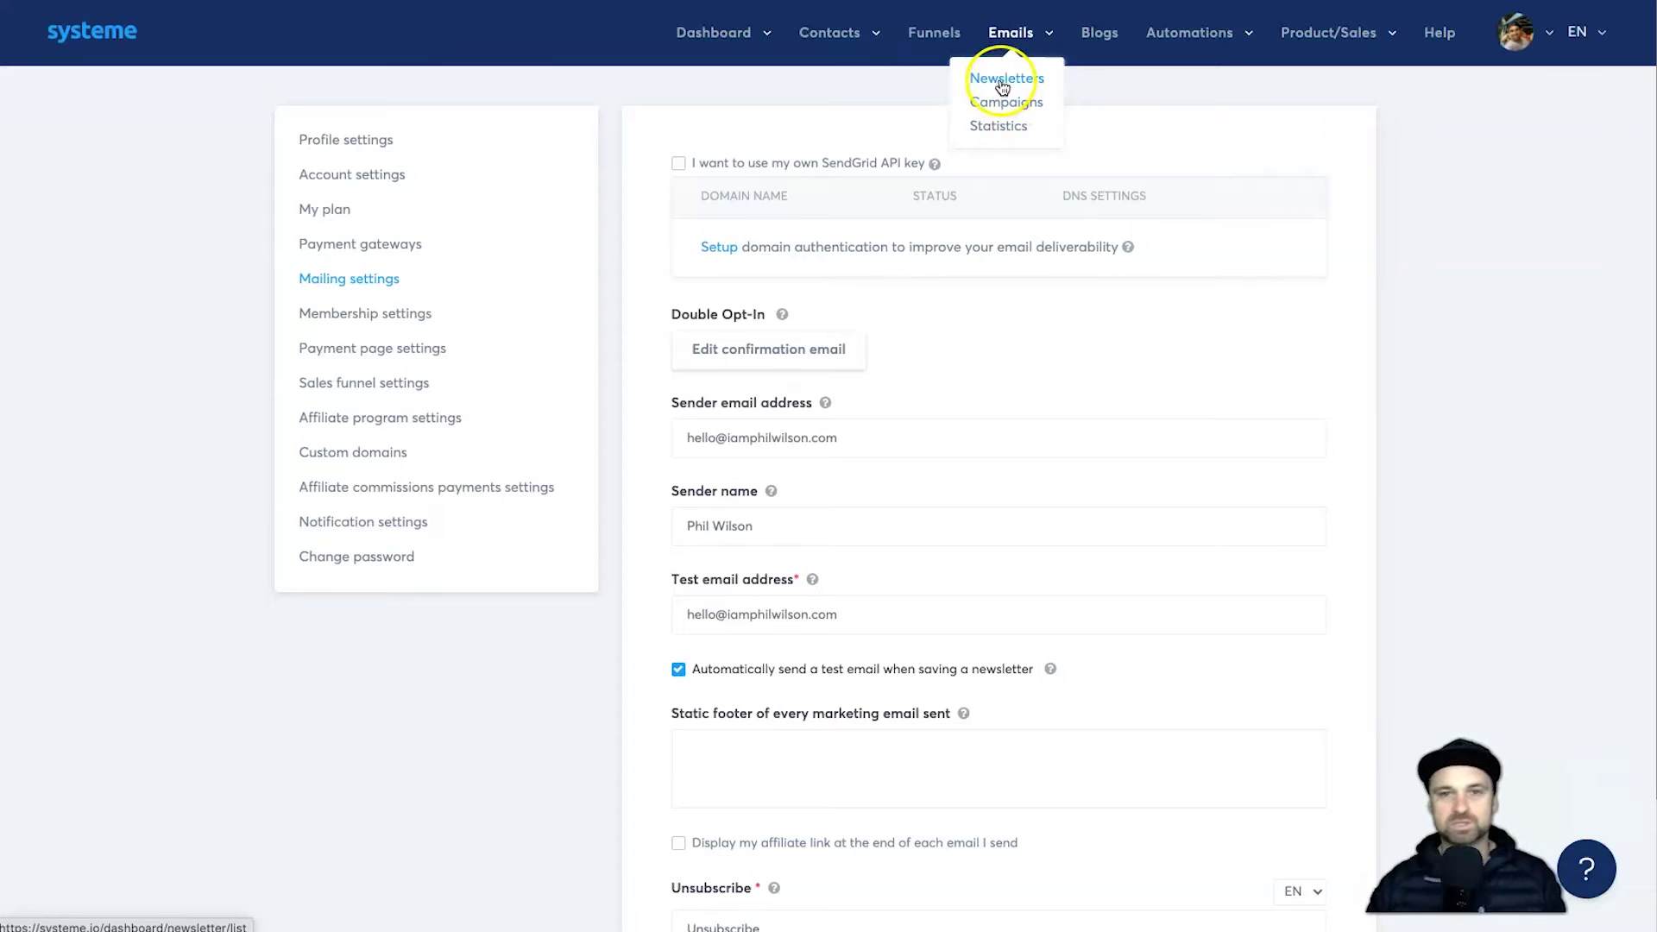
click(1005, 80)
click(1009, 76)
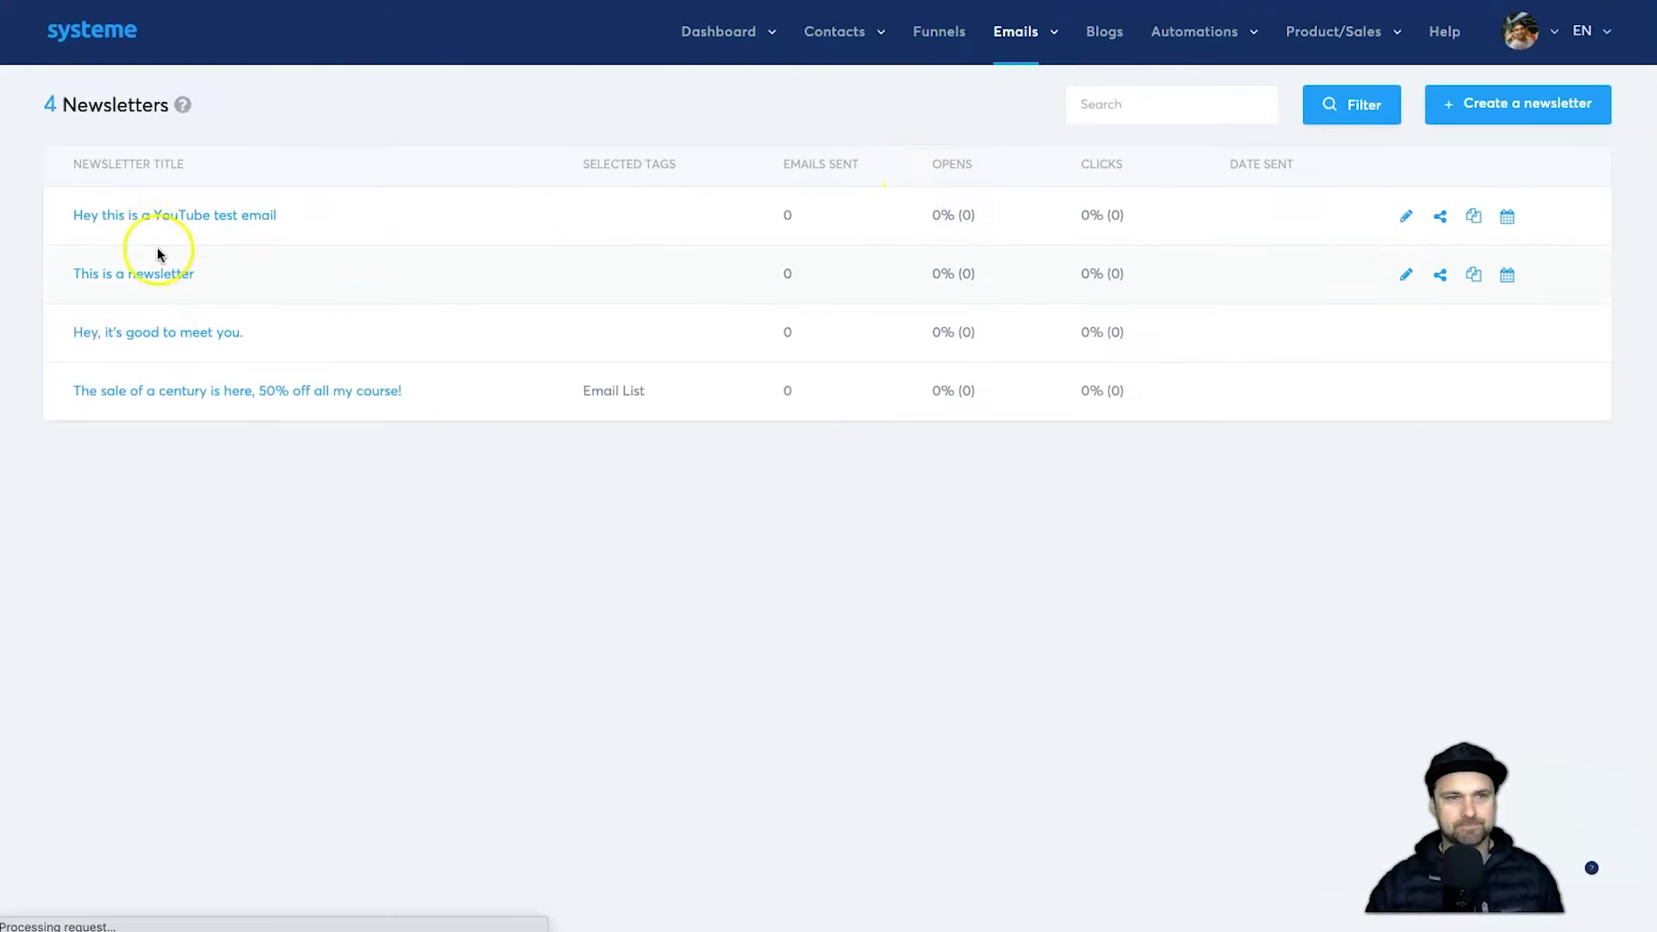
drag(863, 465, 112, 181)
click(438, 545)
click(540, 543)
click(24, 145)
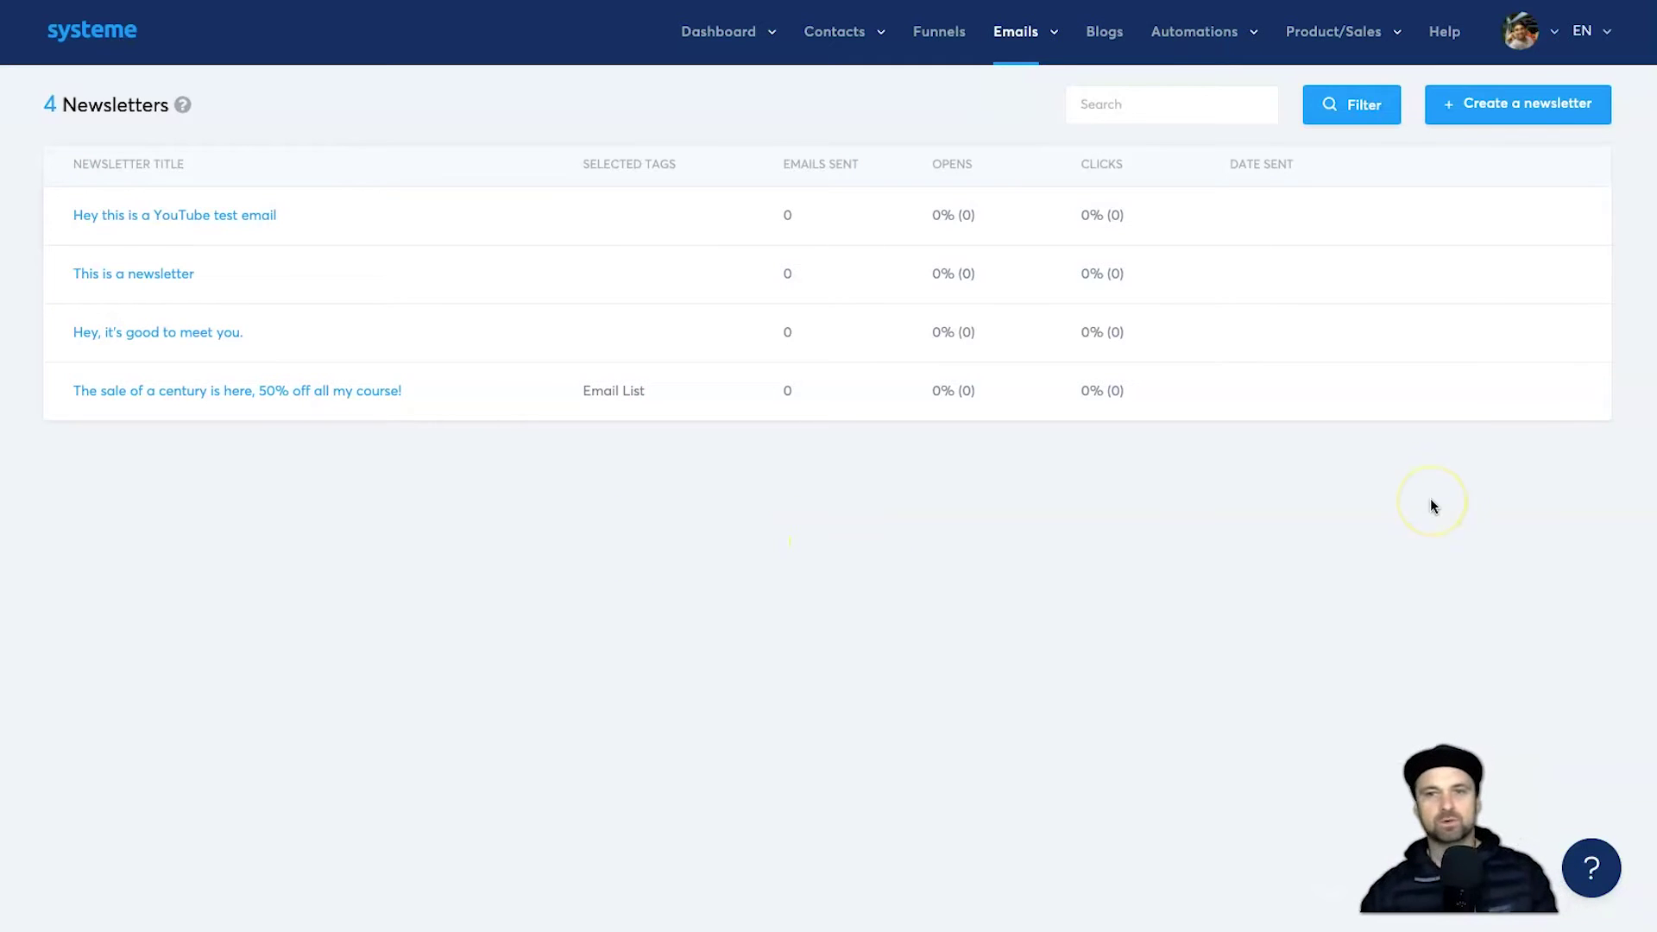
Step: Start creating a newsletter and check its prefilled sender name and sender email address
click(1441, 125)
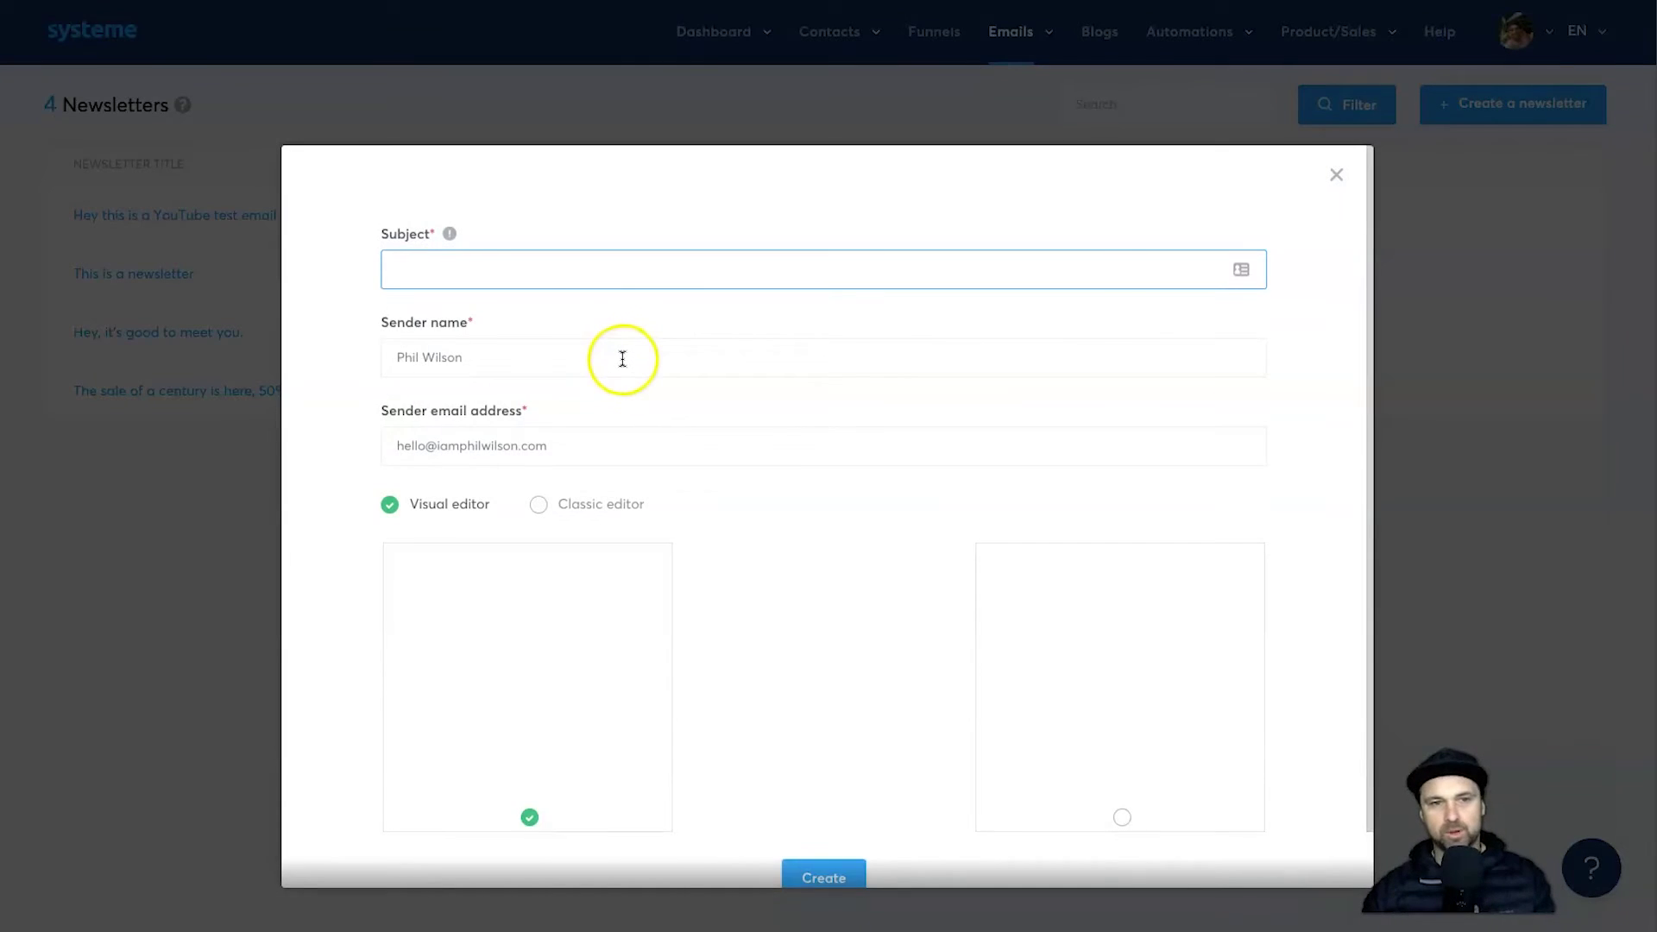
click(401, 368)
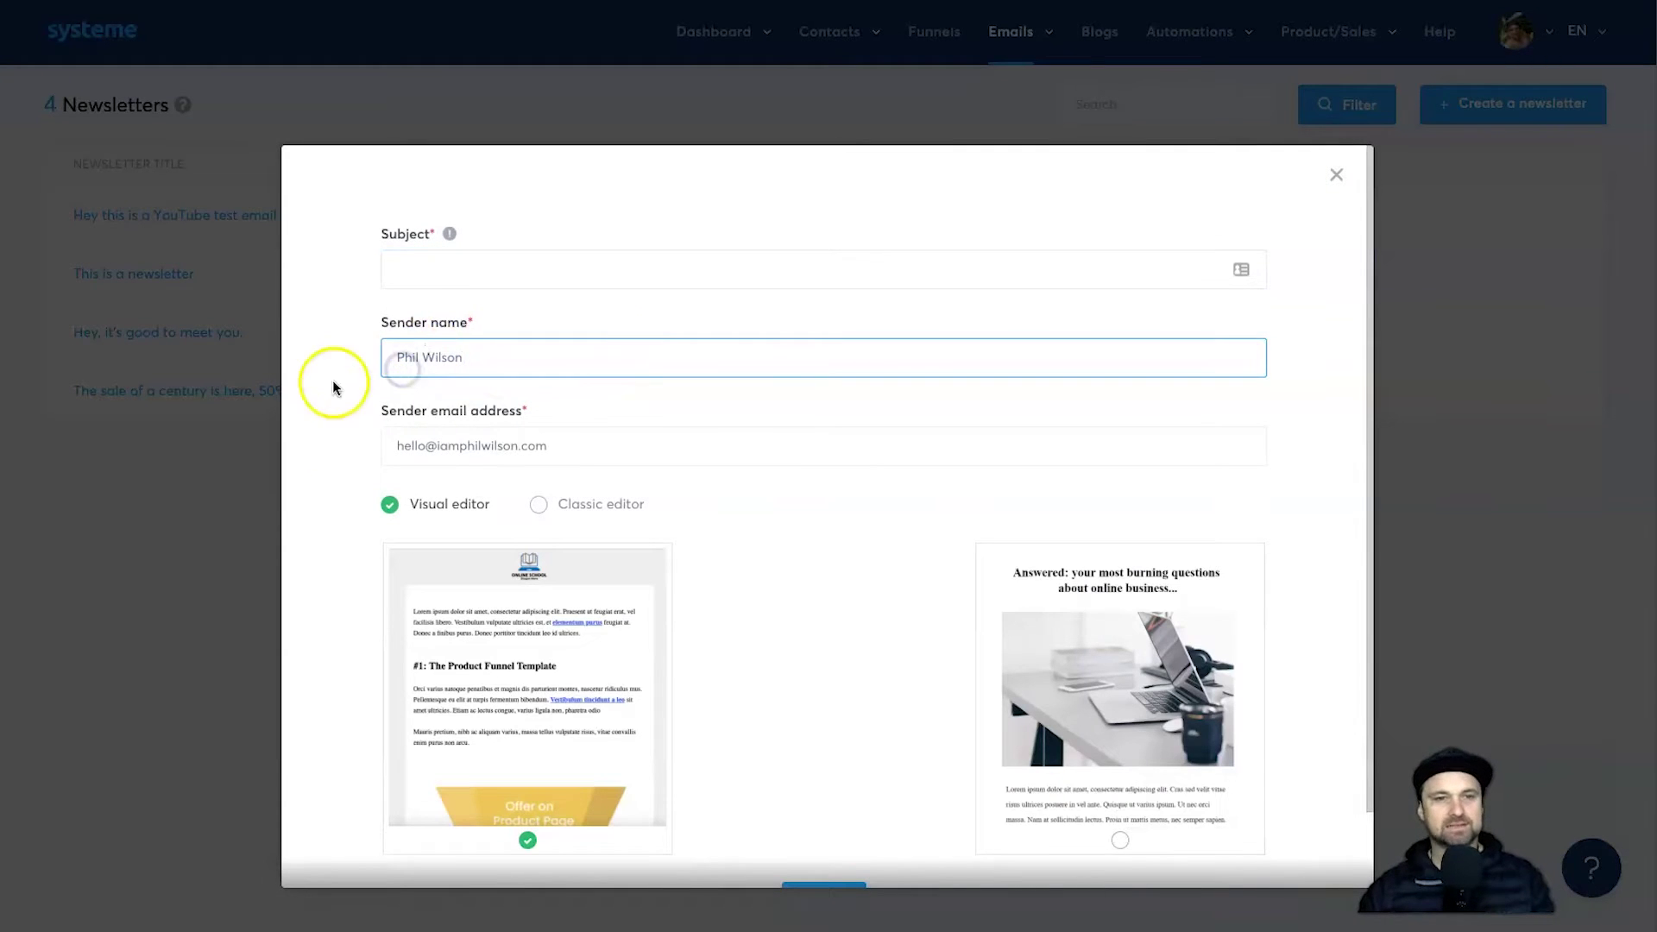
drag(397, 446, 569, 472)
click(573, 455)
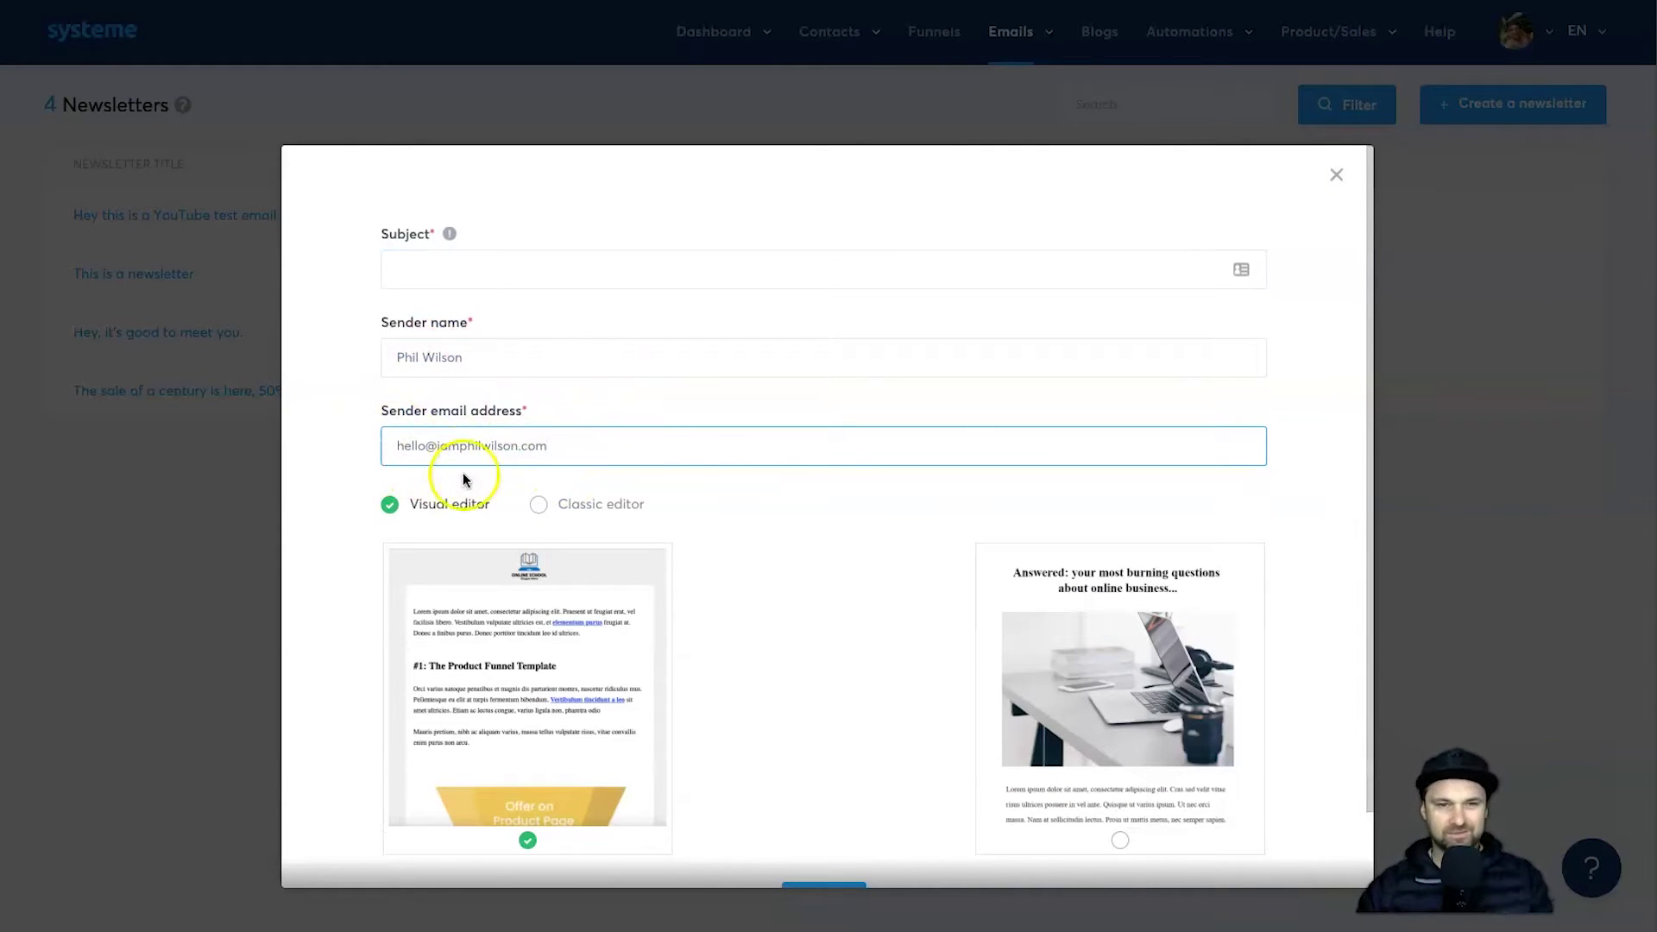
triple_click(411, 443)
click(374, 429)
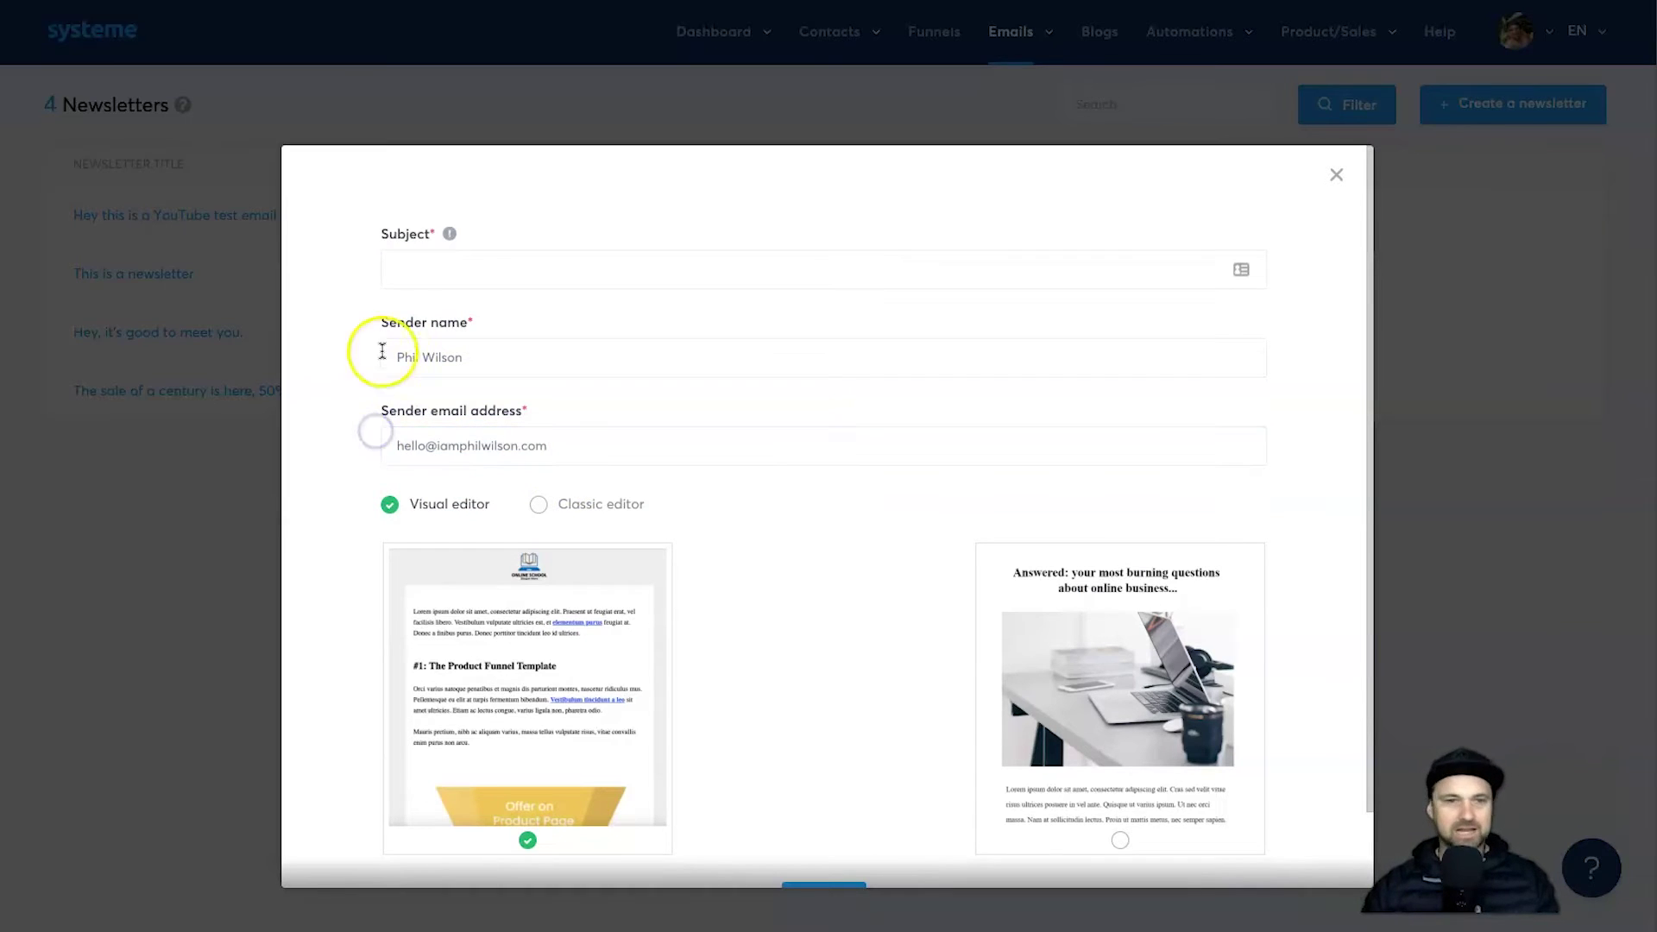
Step: Enter "You'll never guess what happened last summer" as the newsletter's subject
click(427, 264)
click(426, 269)
text(We)
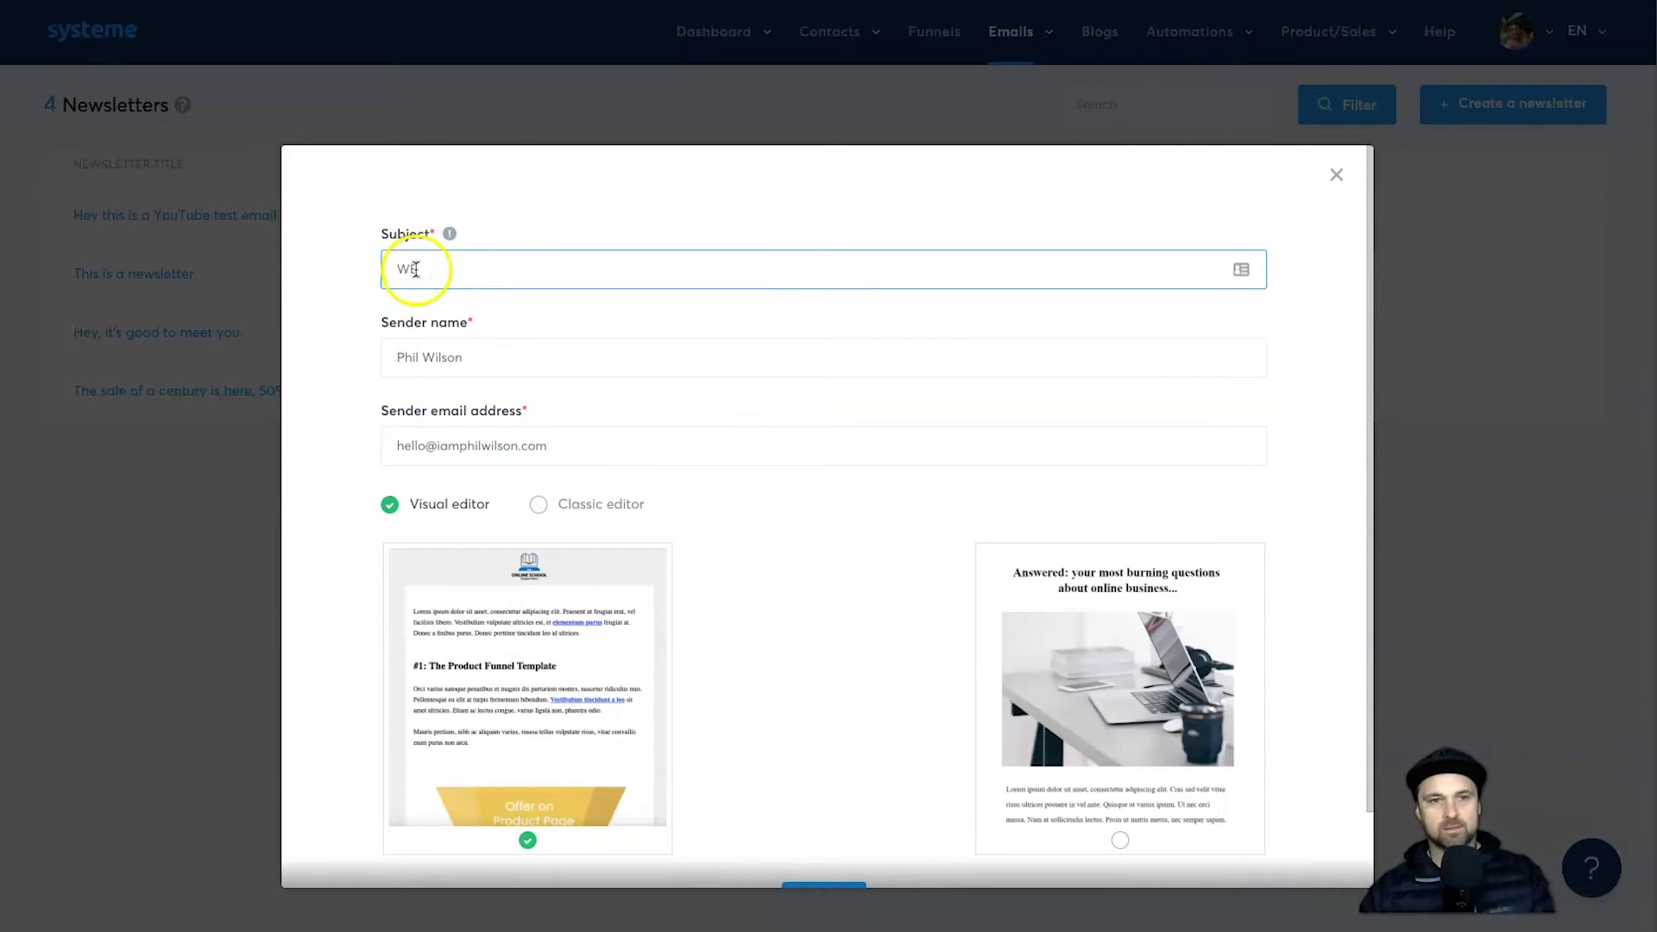
text(lcoThisi)
key(BackSpace)
key(BackSpace)
key(BackSpace)
key(BackSpace)
key(BackSpace)
text(You'll never guess what happ)
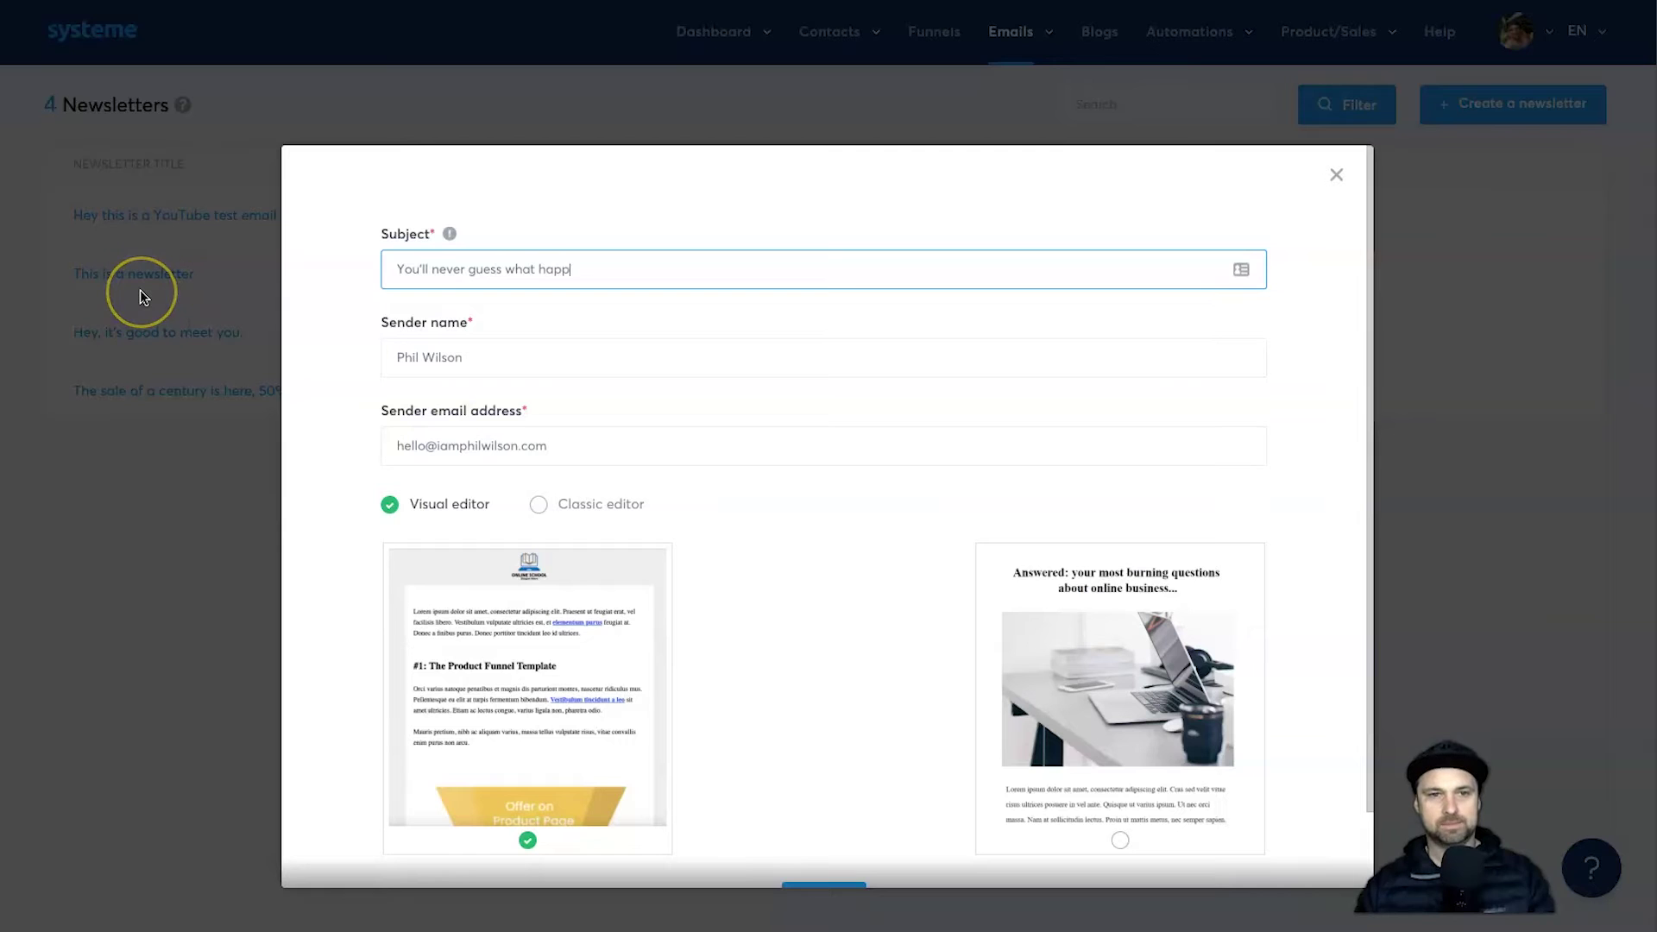
text(ened last summer)
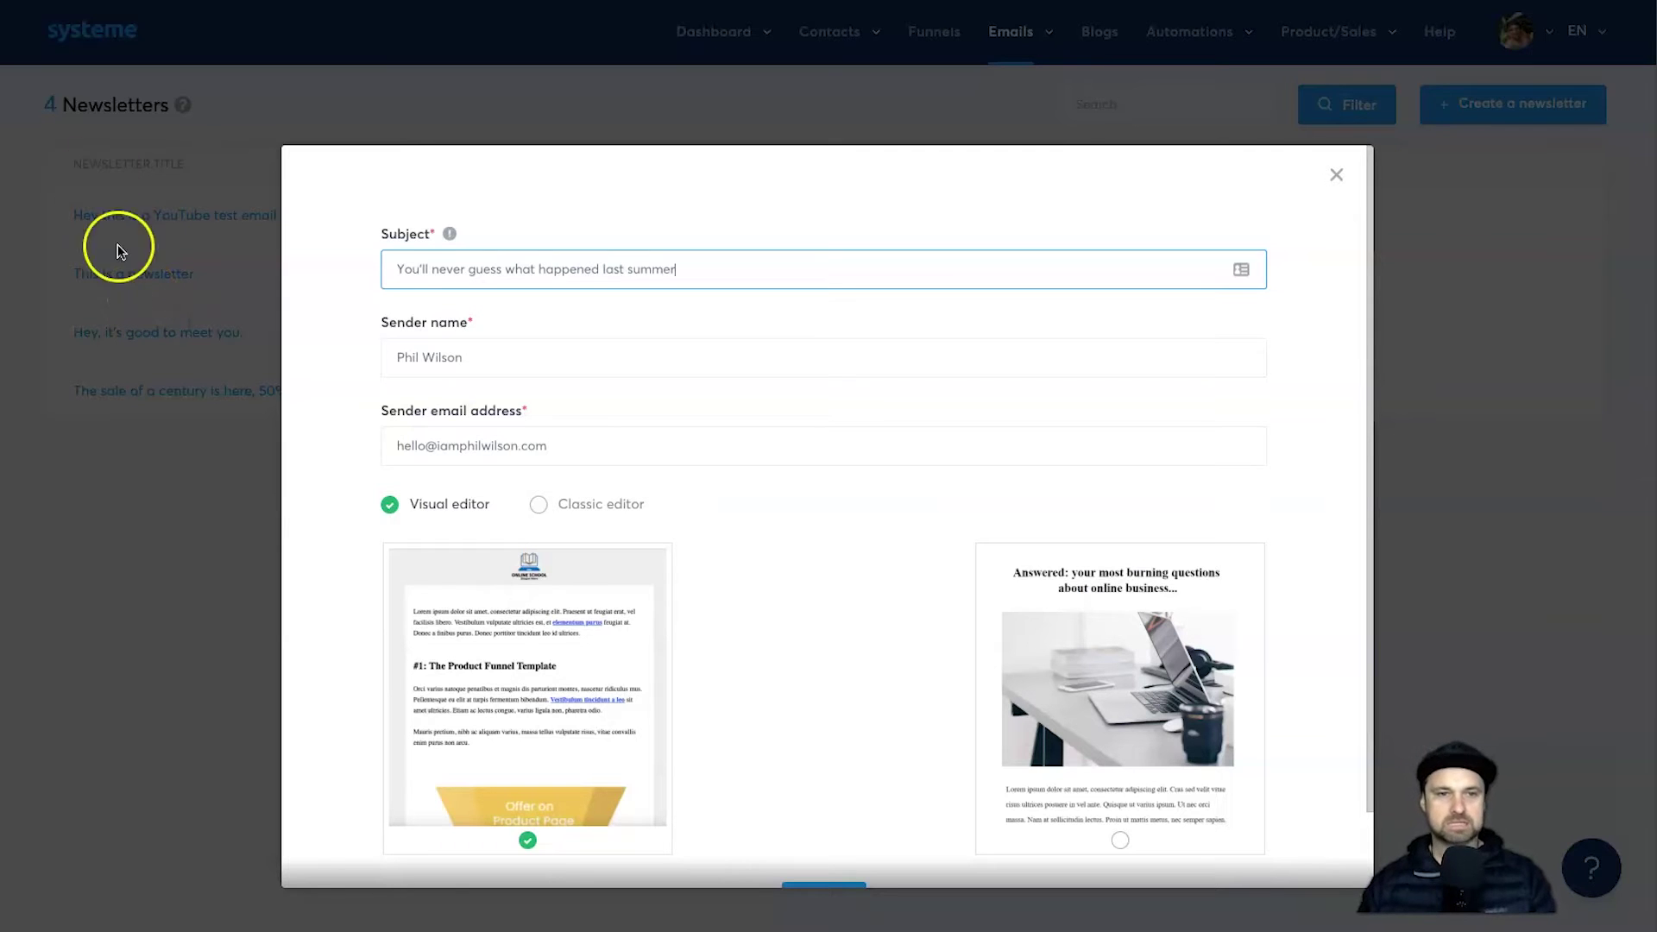
Step: Choose the visual template headed "Answered: your most burning questions about online business..." and create the newsletter
scroll(622, 587, down, 2)
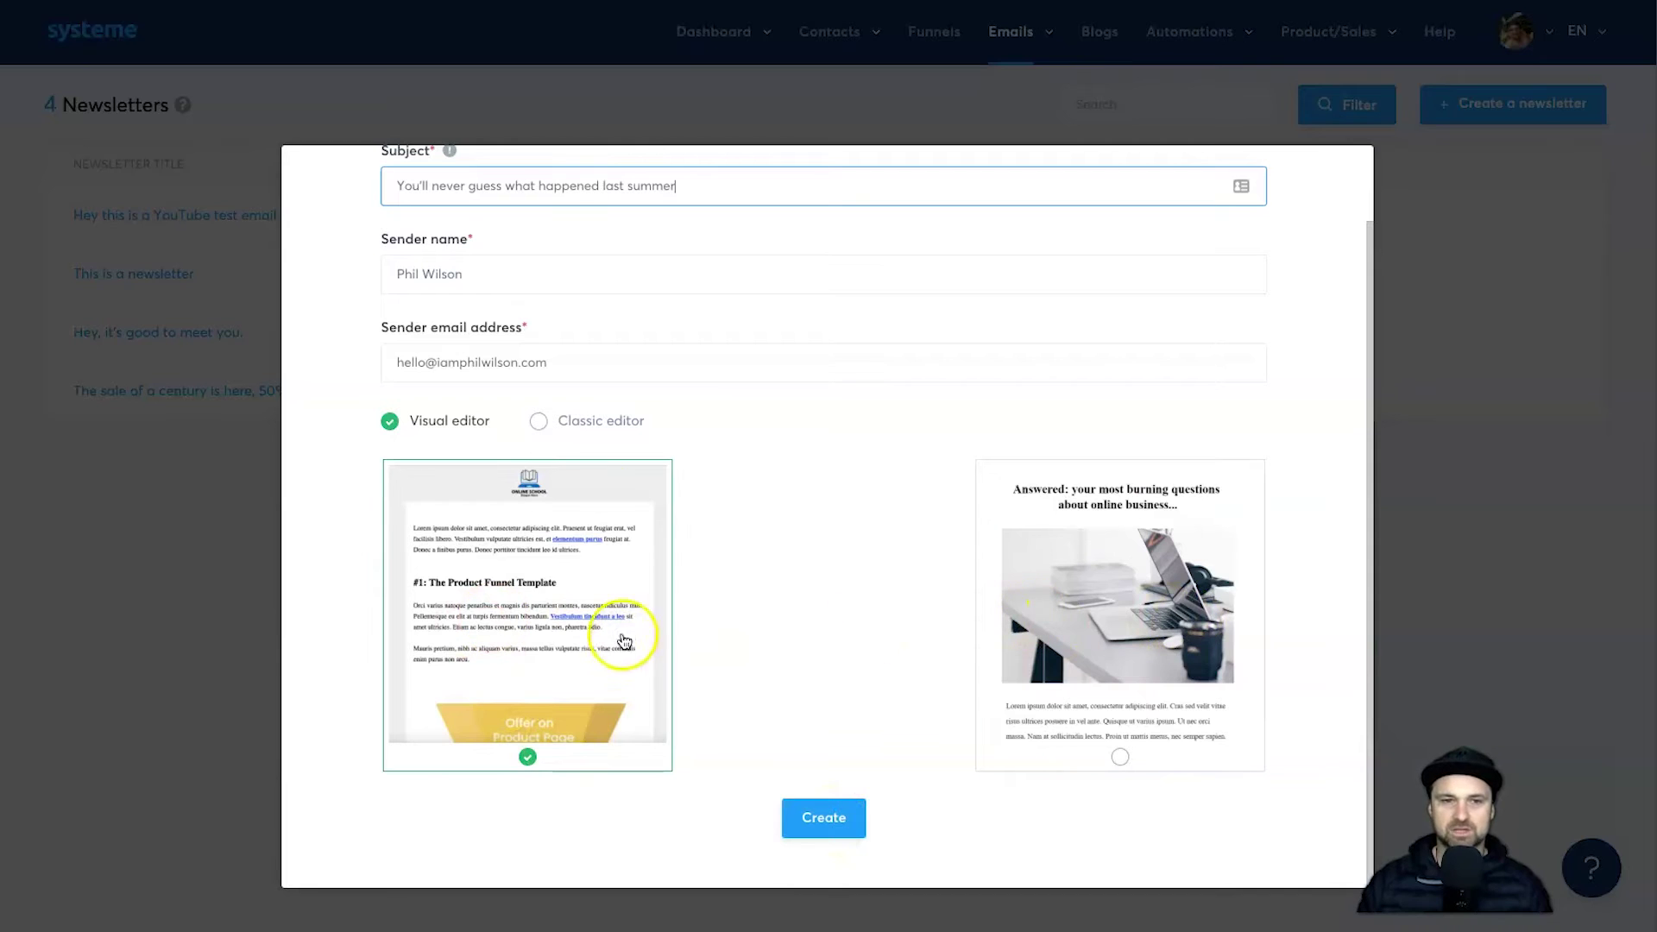
click(1105, 522)
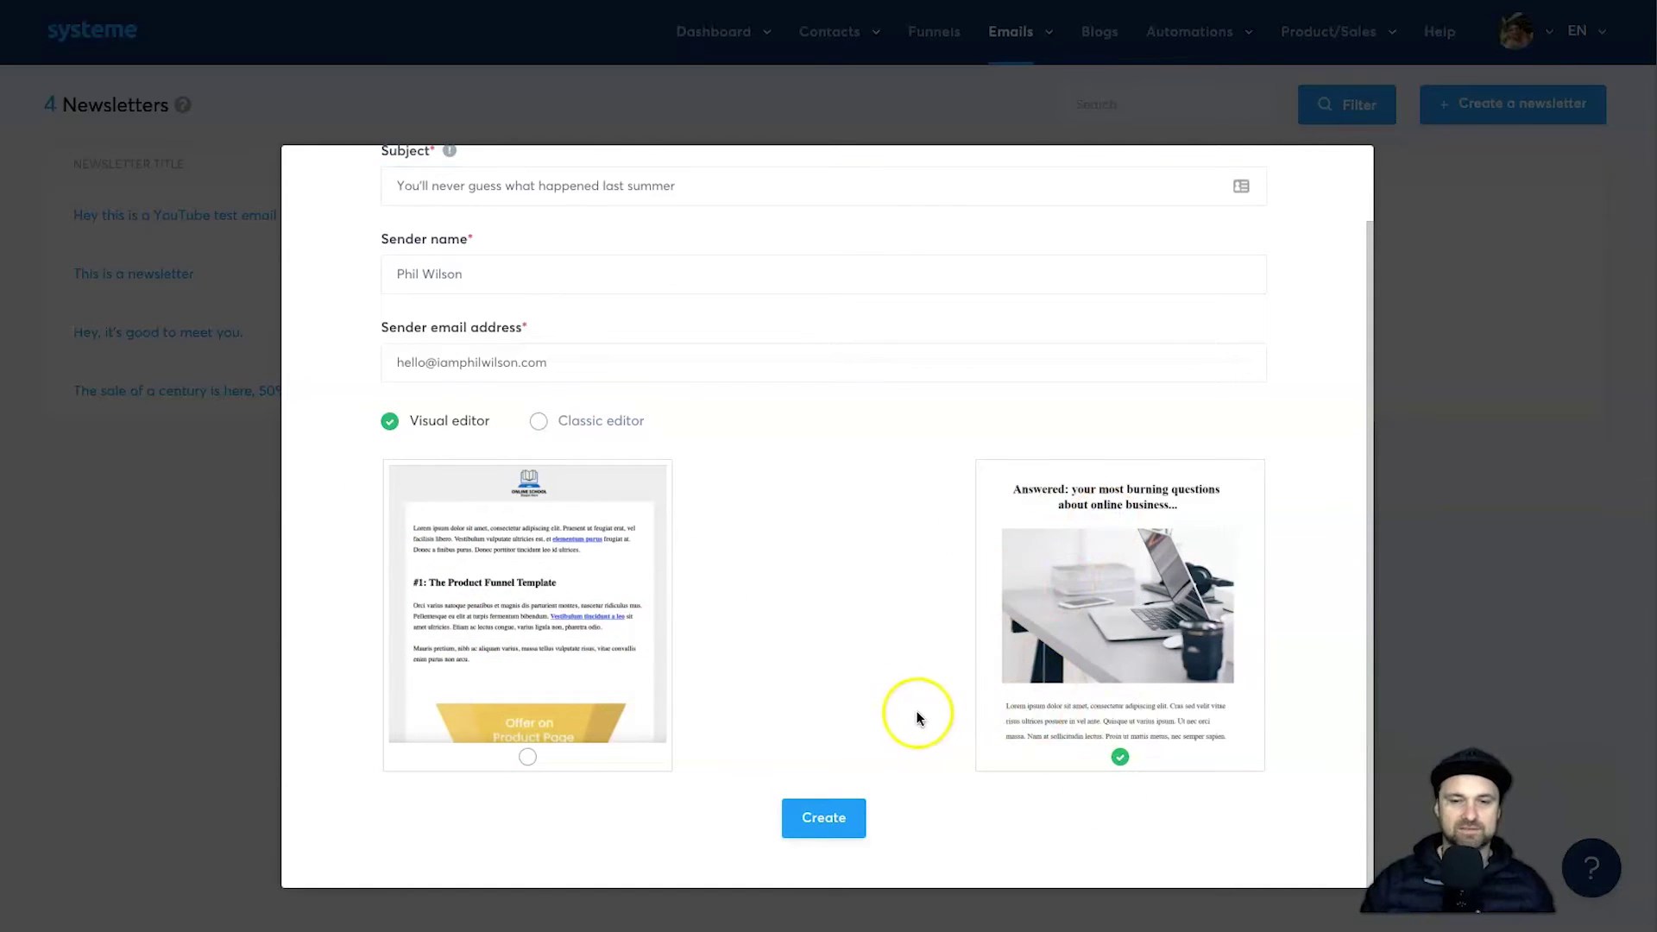
click(820, 810)
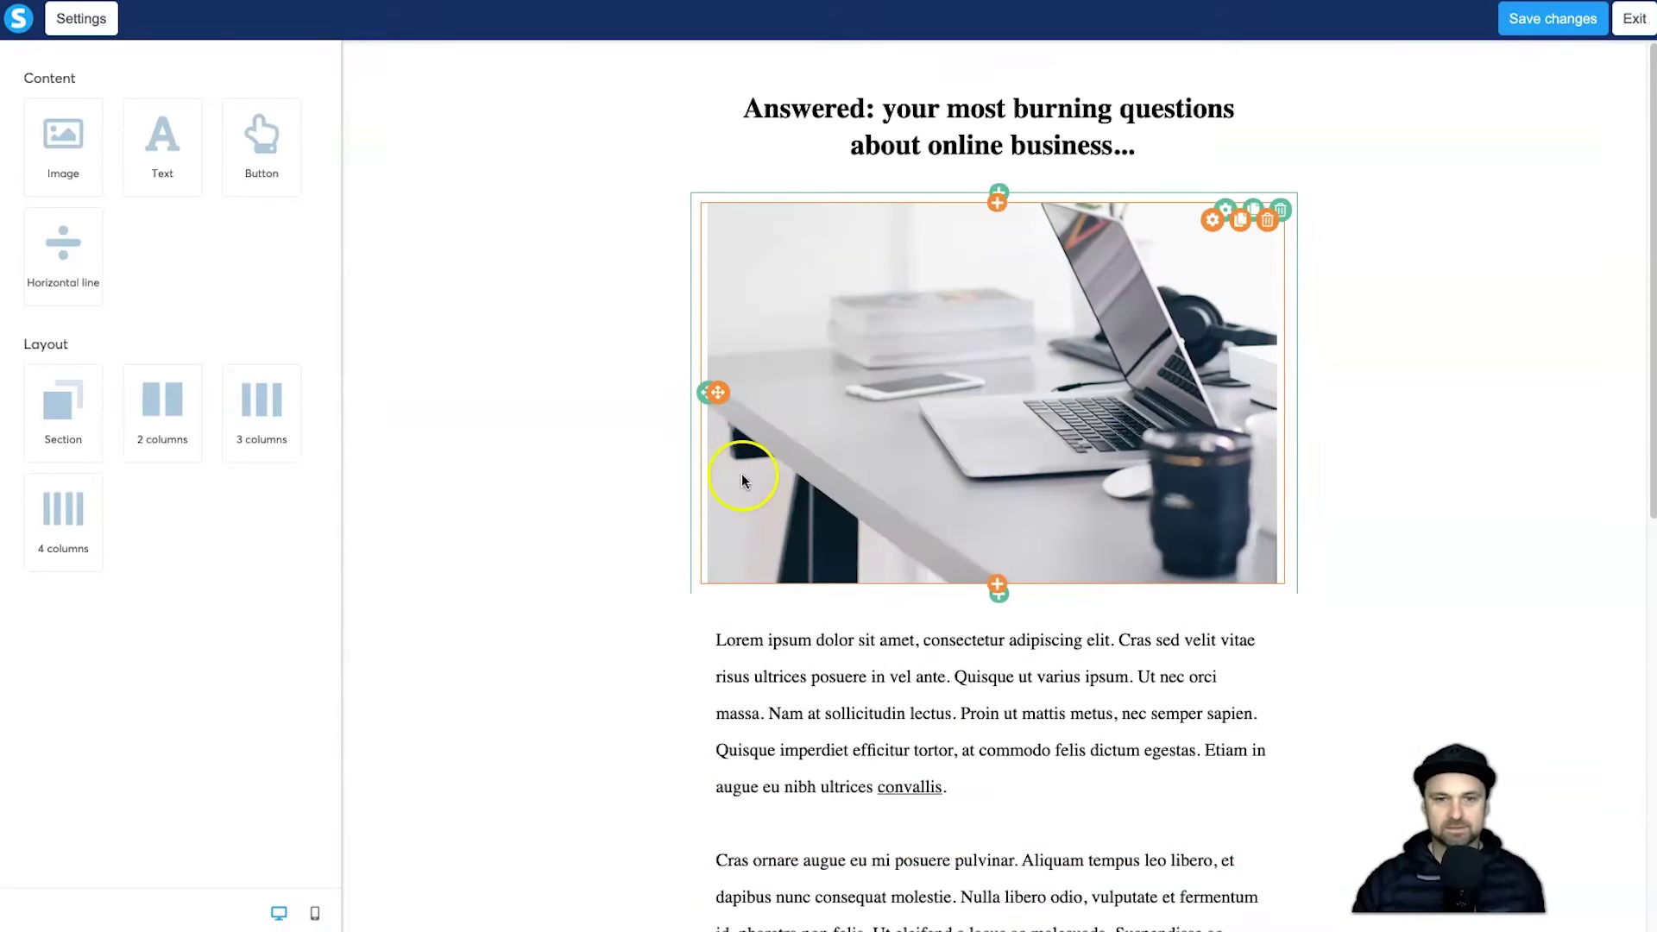
Step: Replace the template's heading text with "Hey, you'll never guess what happened last summer!!"
scroll(768, 471, down, 9)
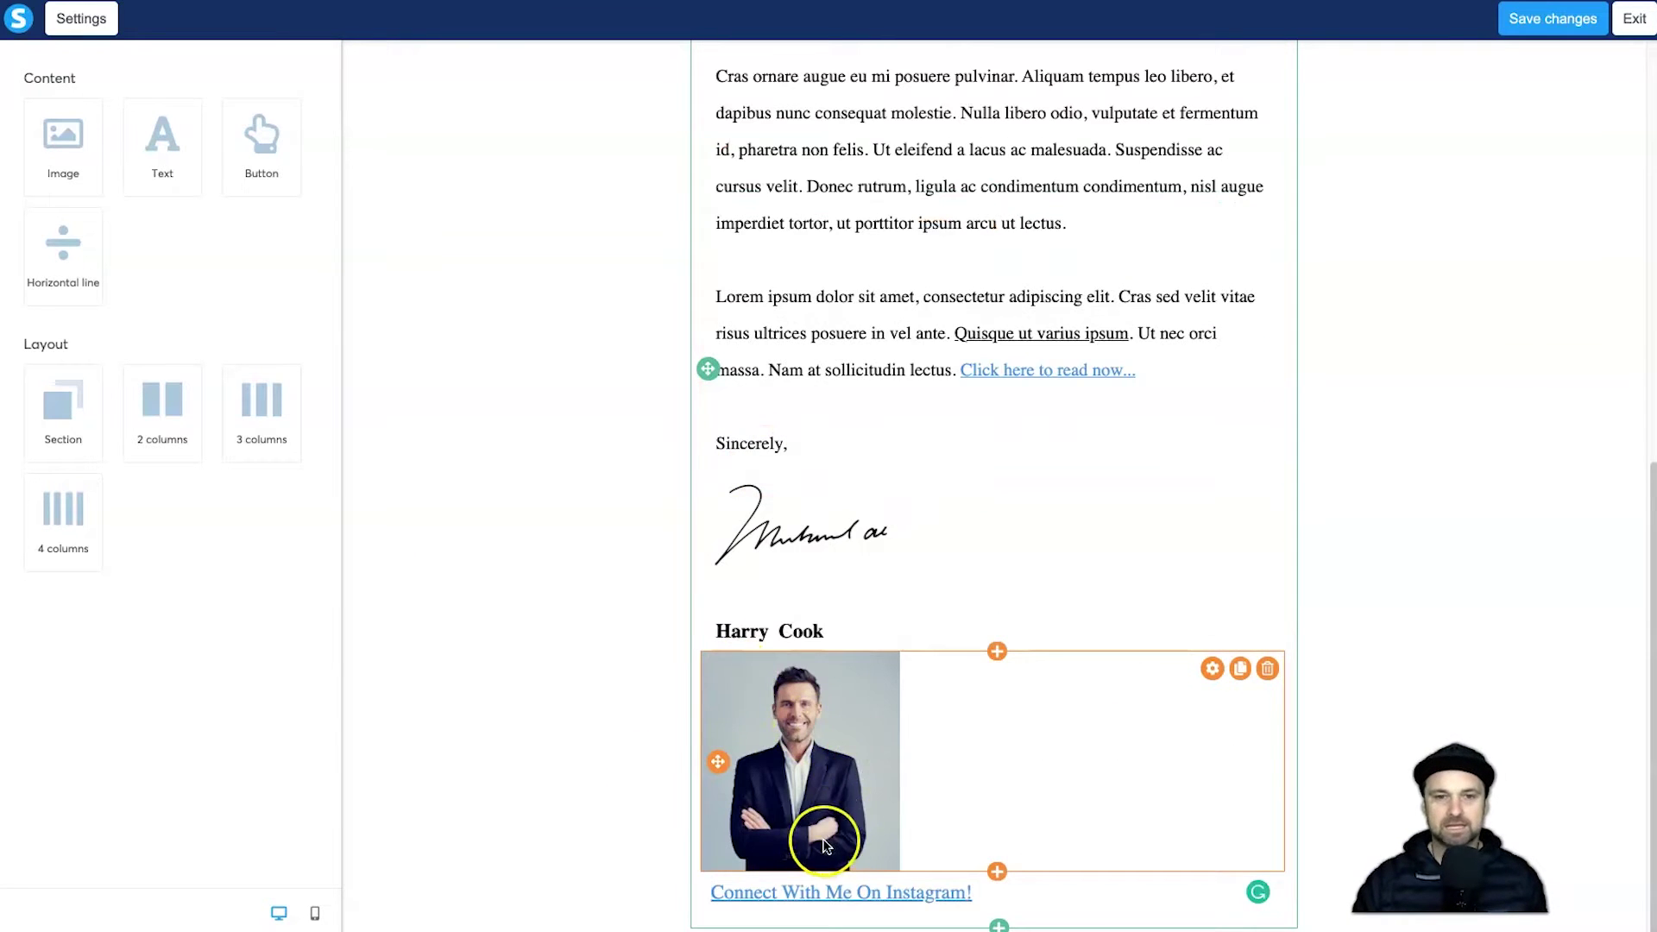
scroll(825, 833, up, 9)
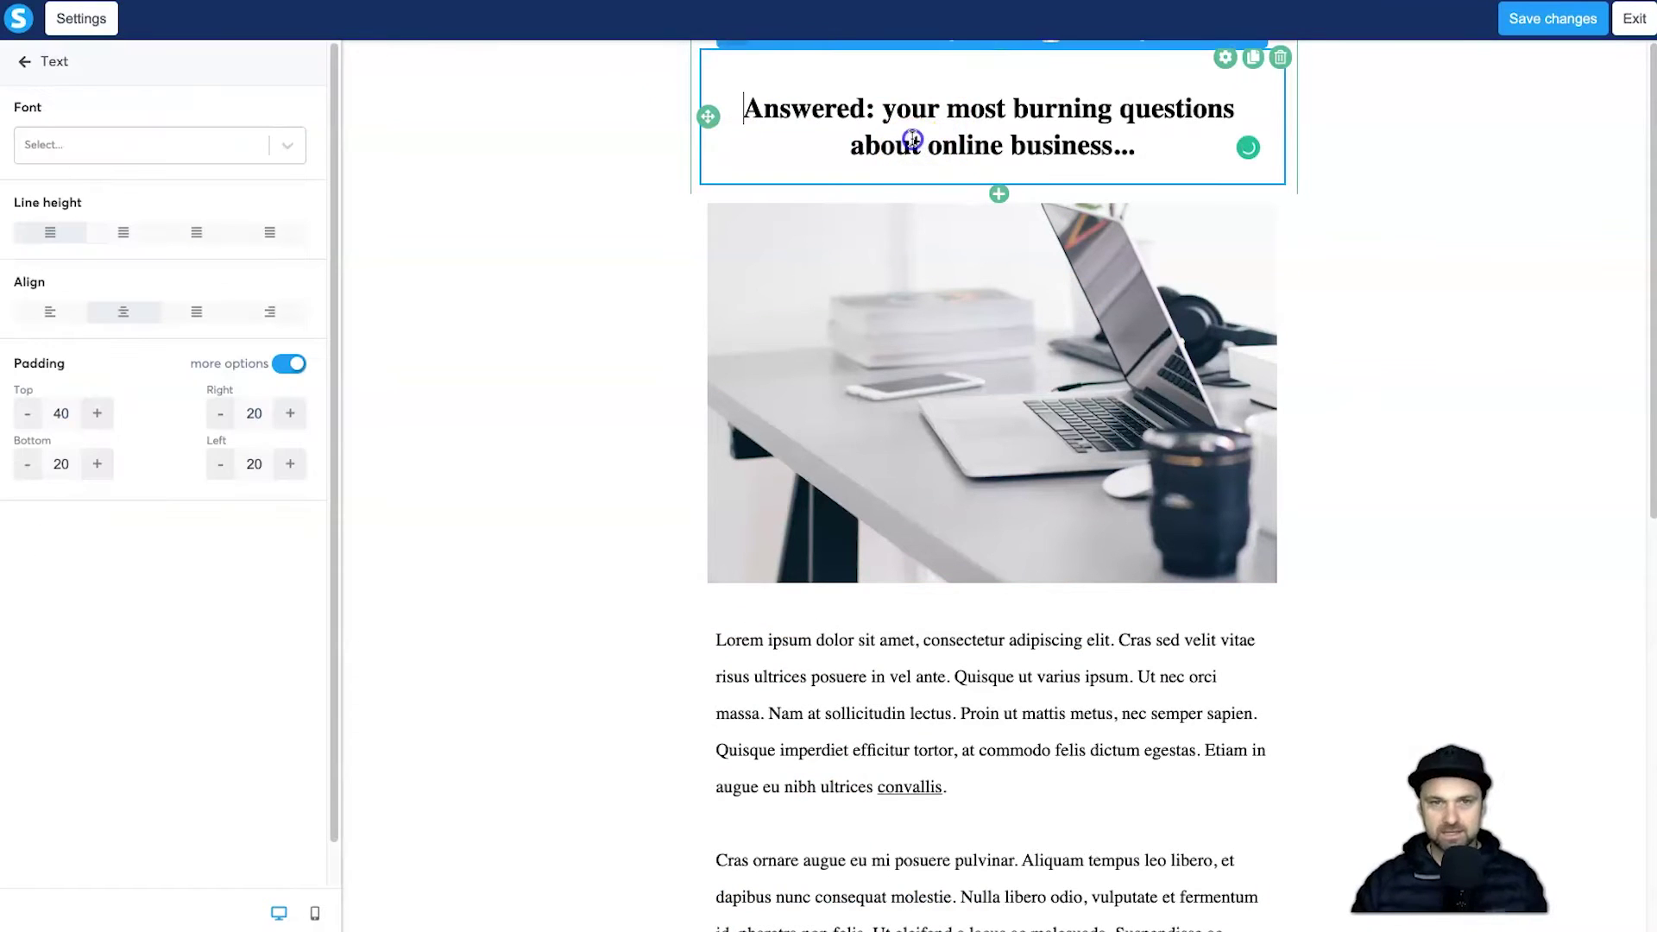
triple_click(913, 138)
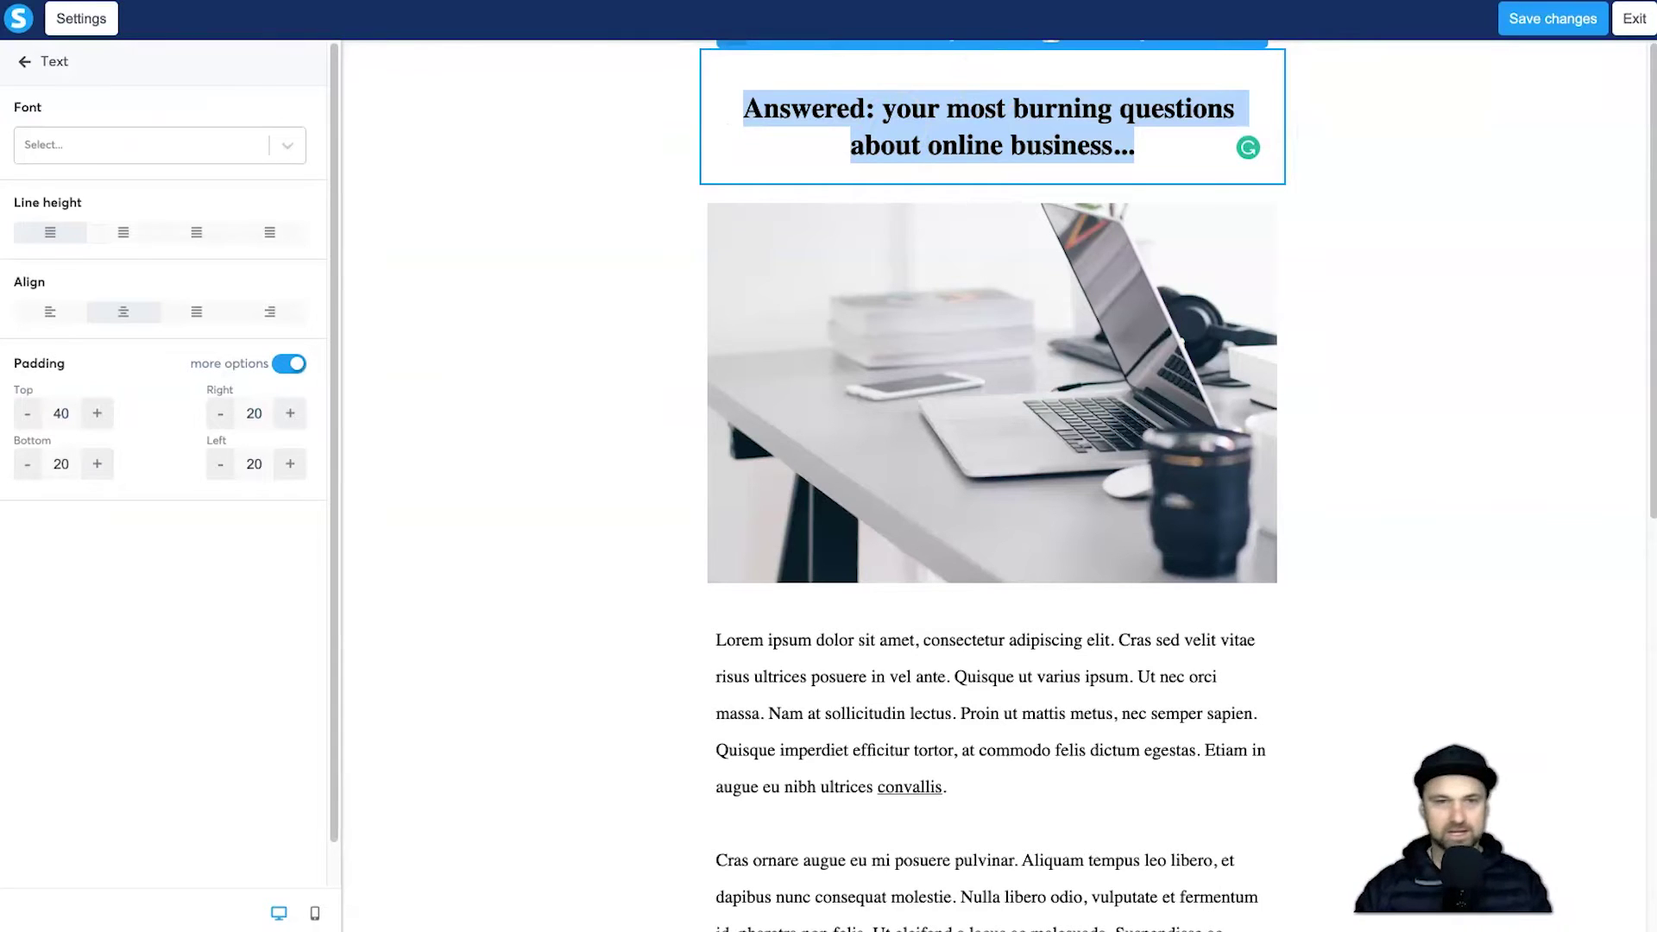
text(Hey, yuo'll)
key(BackSpace)
key(BackSpace)
key(BackSpace)
key(BackSpace)
key(BackSpace)
text(ou'll never gyes)
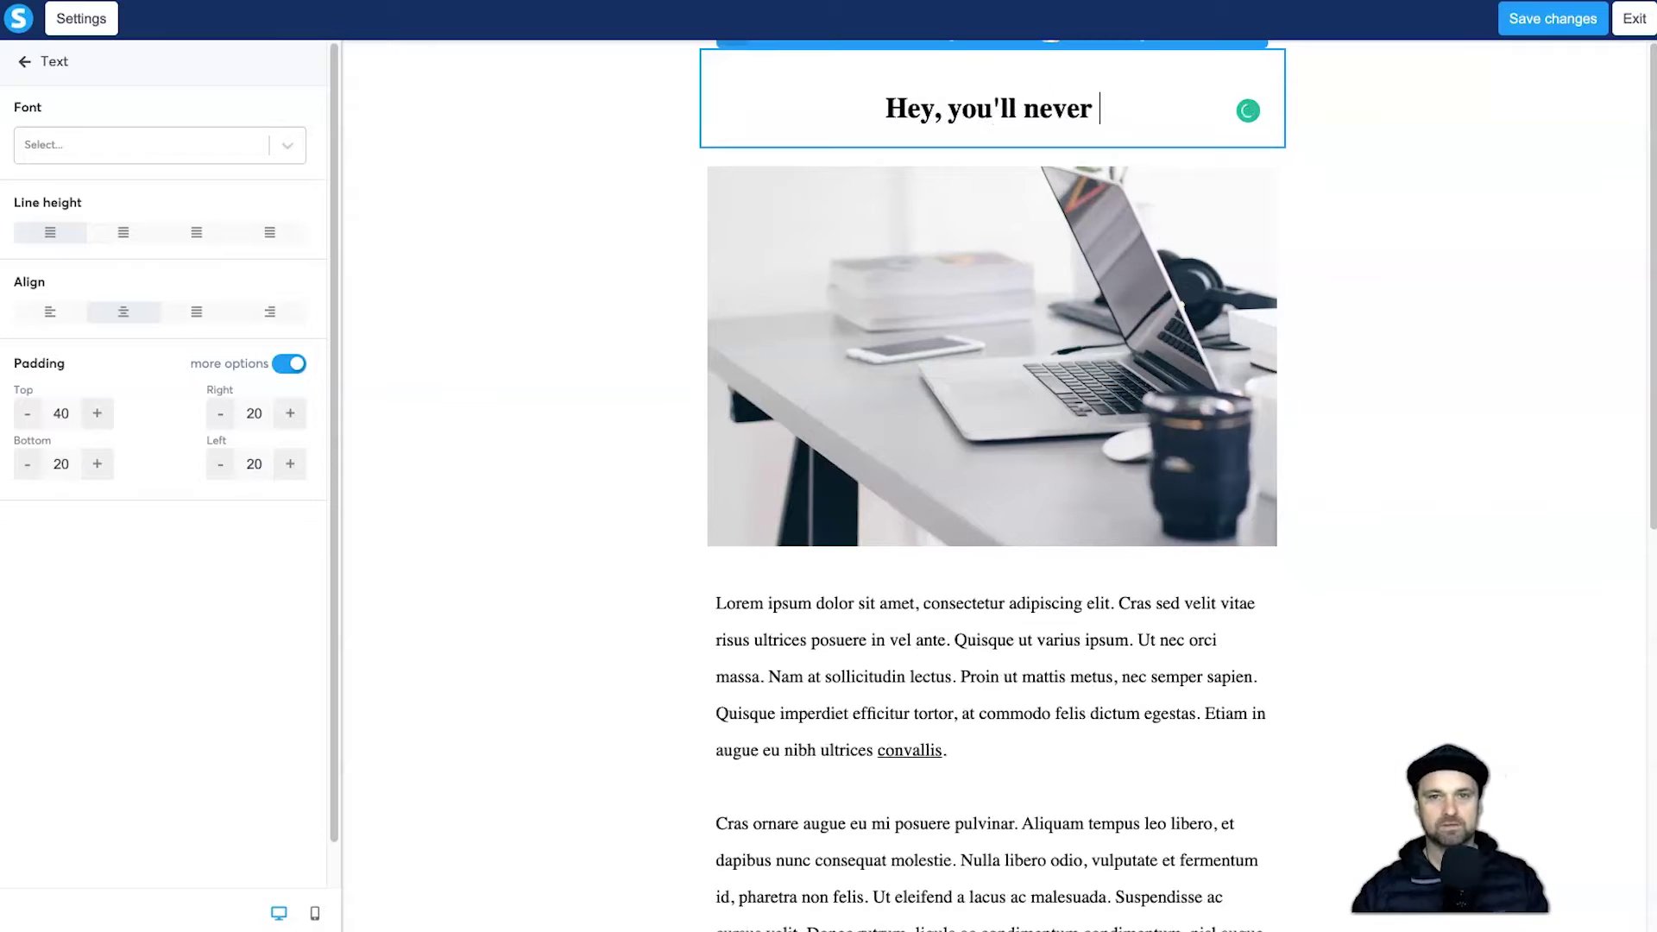
key(BackSpace)
key(BackSpace)
text(ues what h)
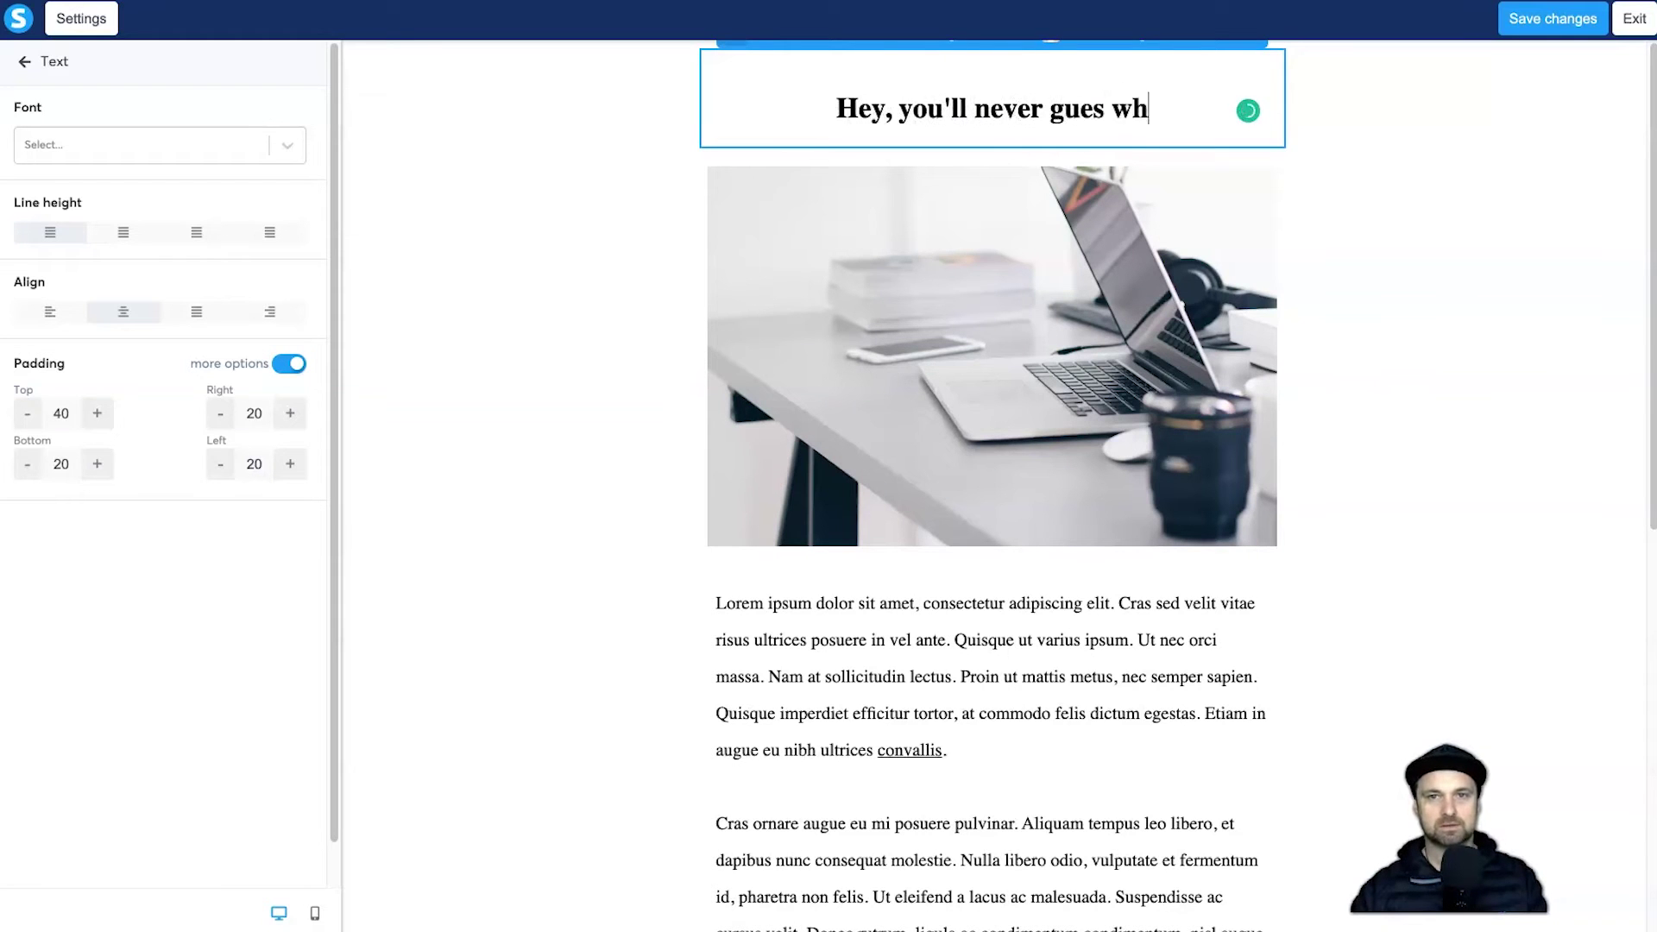
key(BackSpace)
key(BackSpace)
key(BackSpace)
key(BackSpace)
key(BackSpace)
key(BackSpace)
key(BackSpace)
text(s what h)
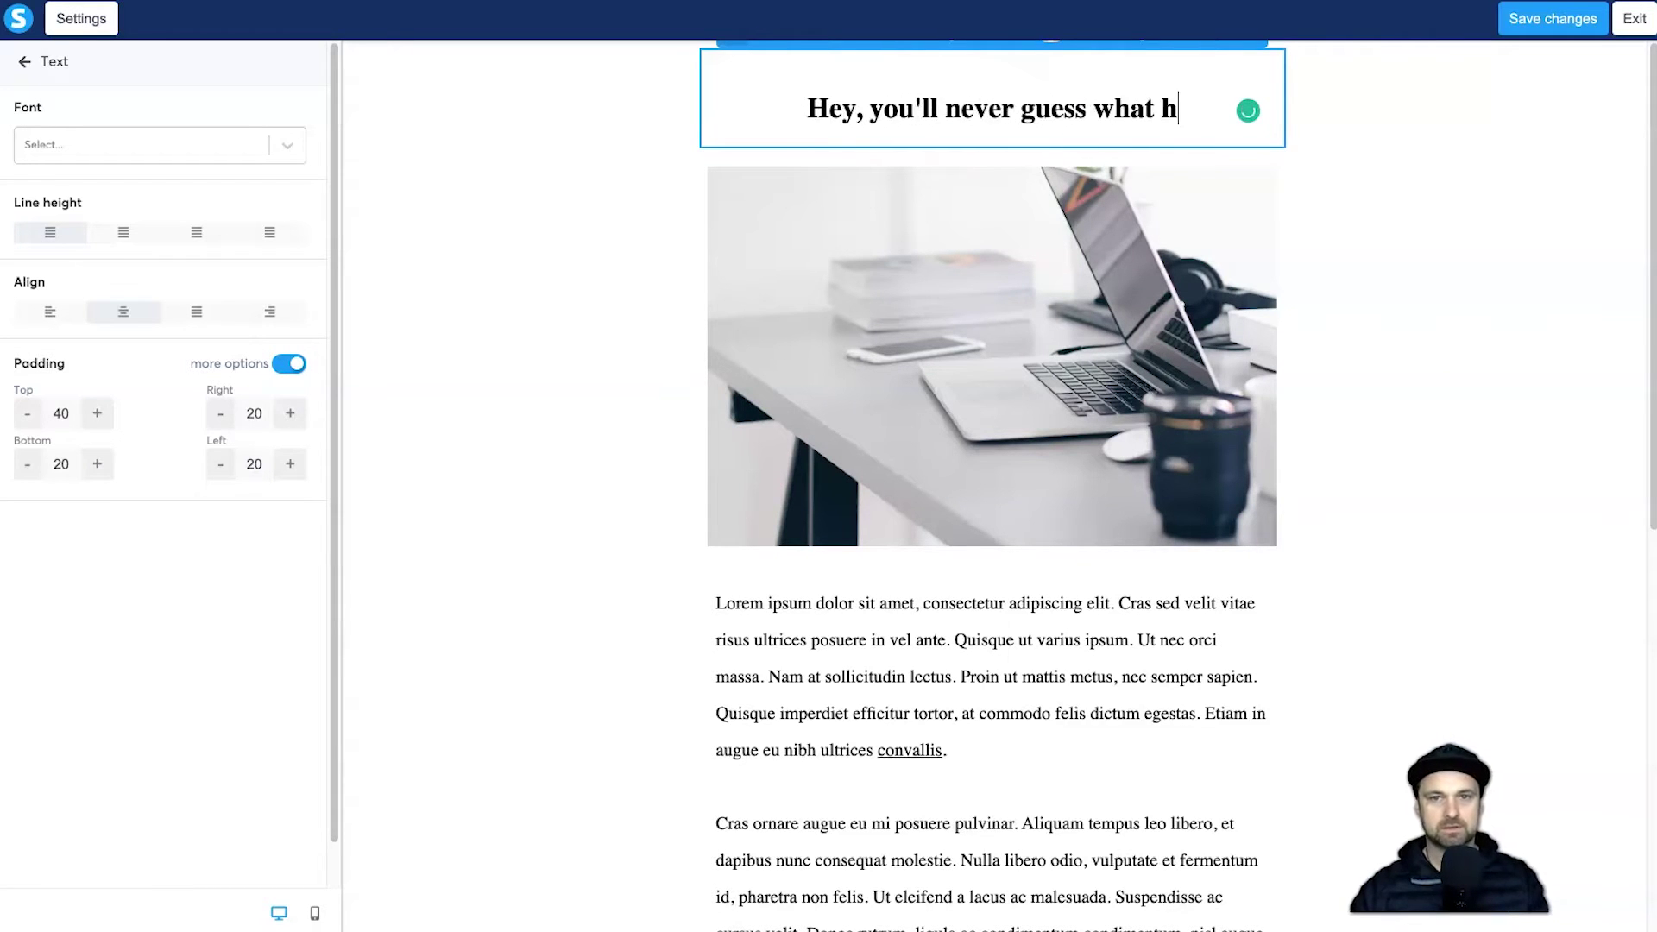
text(appened last summer!!)
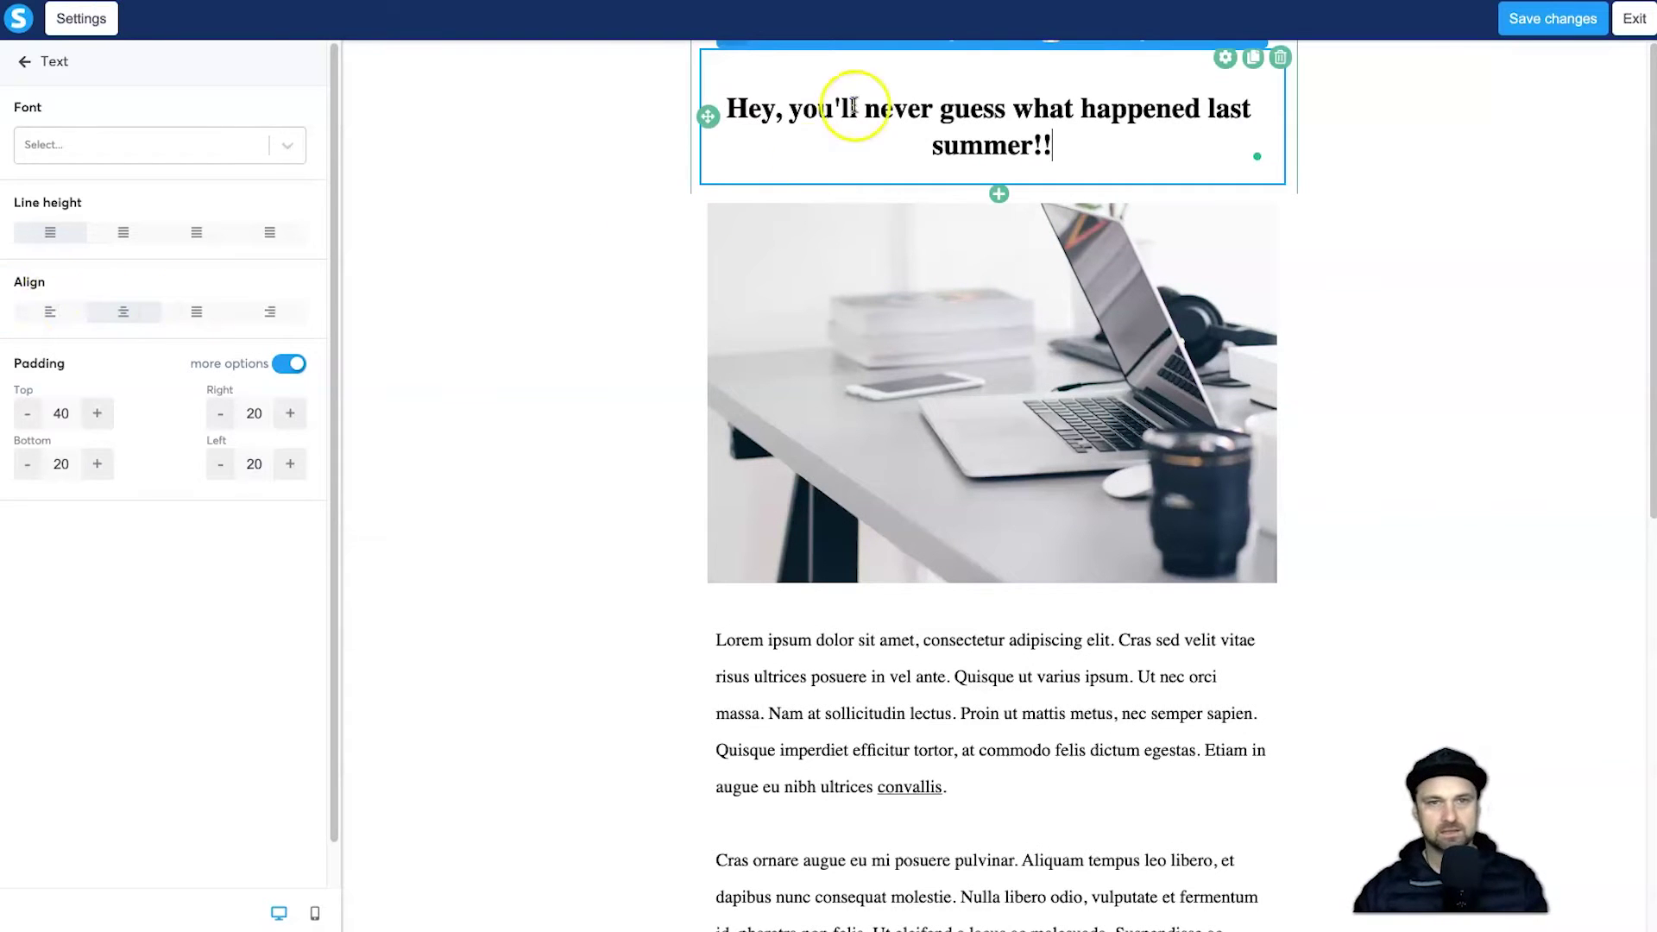
click(249, 145)
click(610, 130)
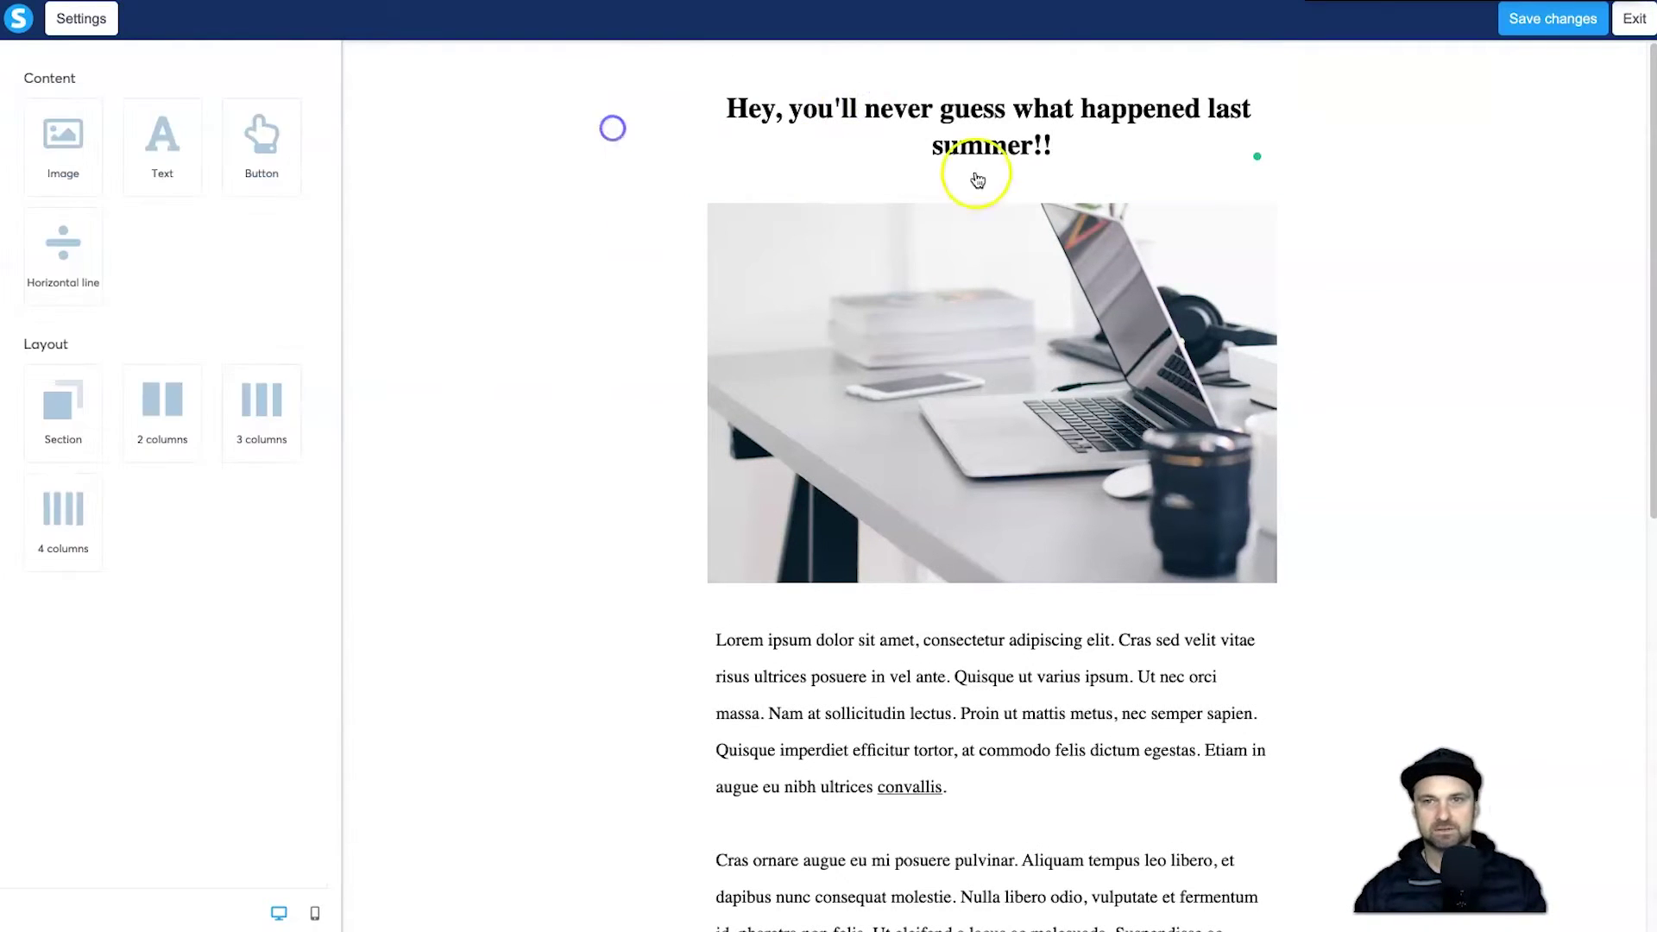
Step: Examine the text settings of the email's heading and of the body text below the image
click(778, 112)
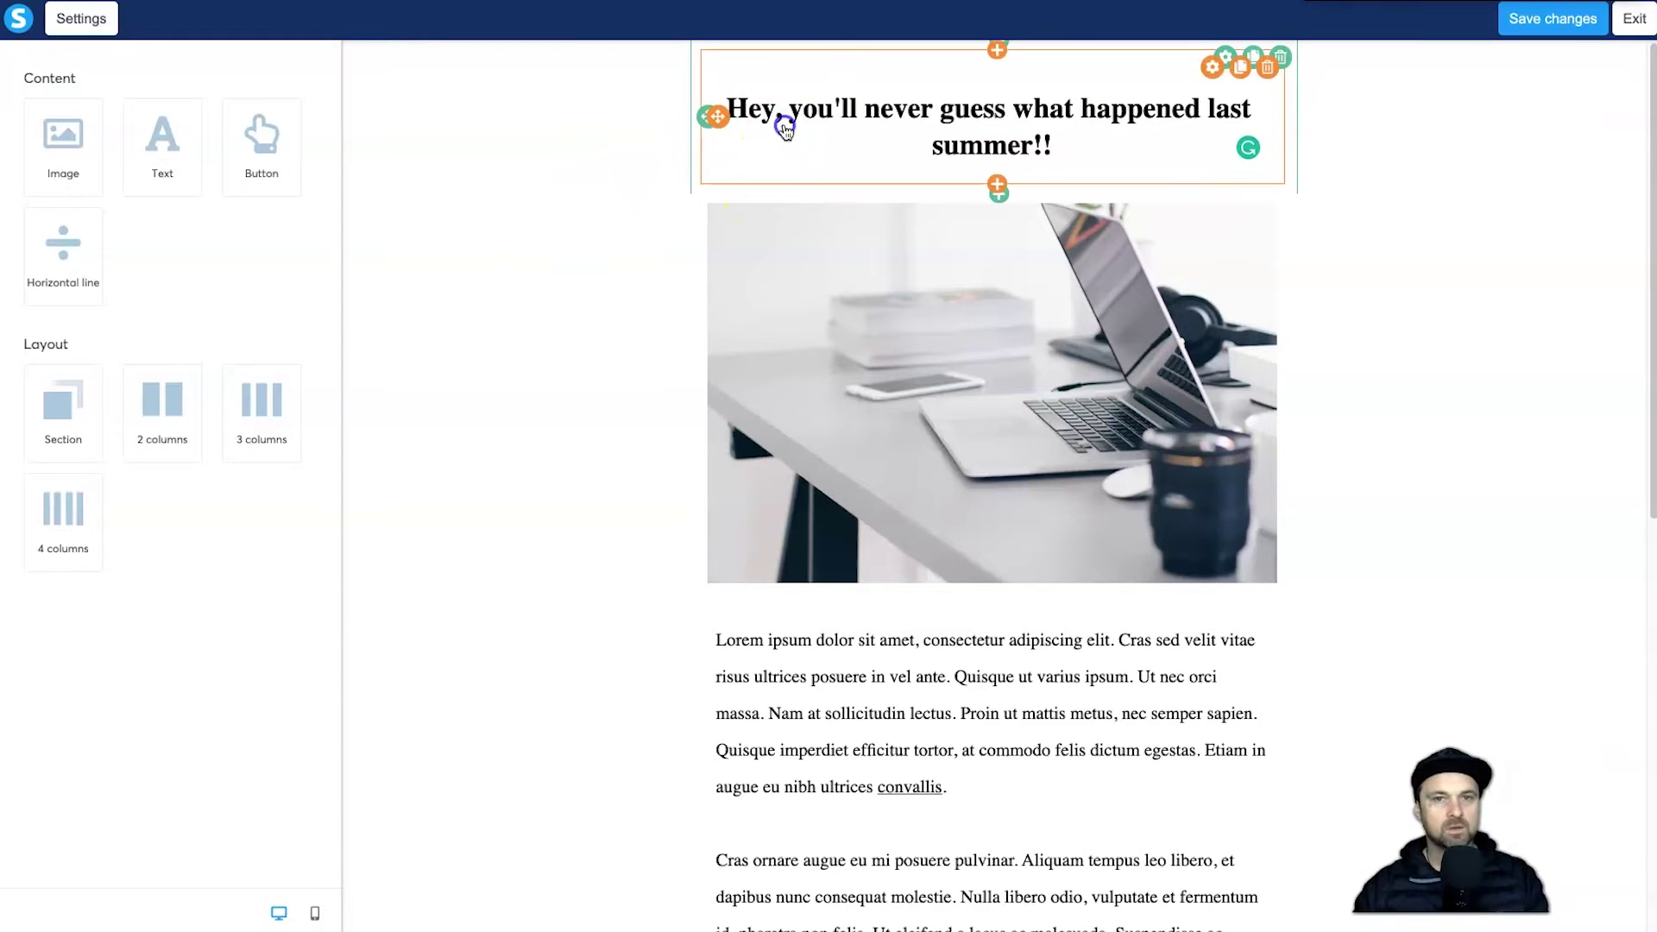
click(673, 203)
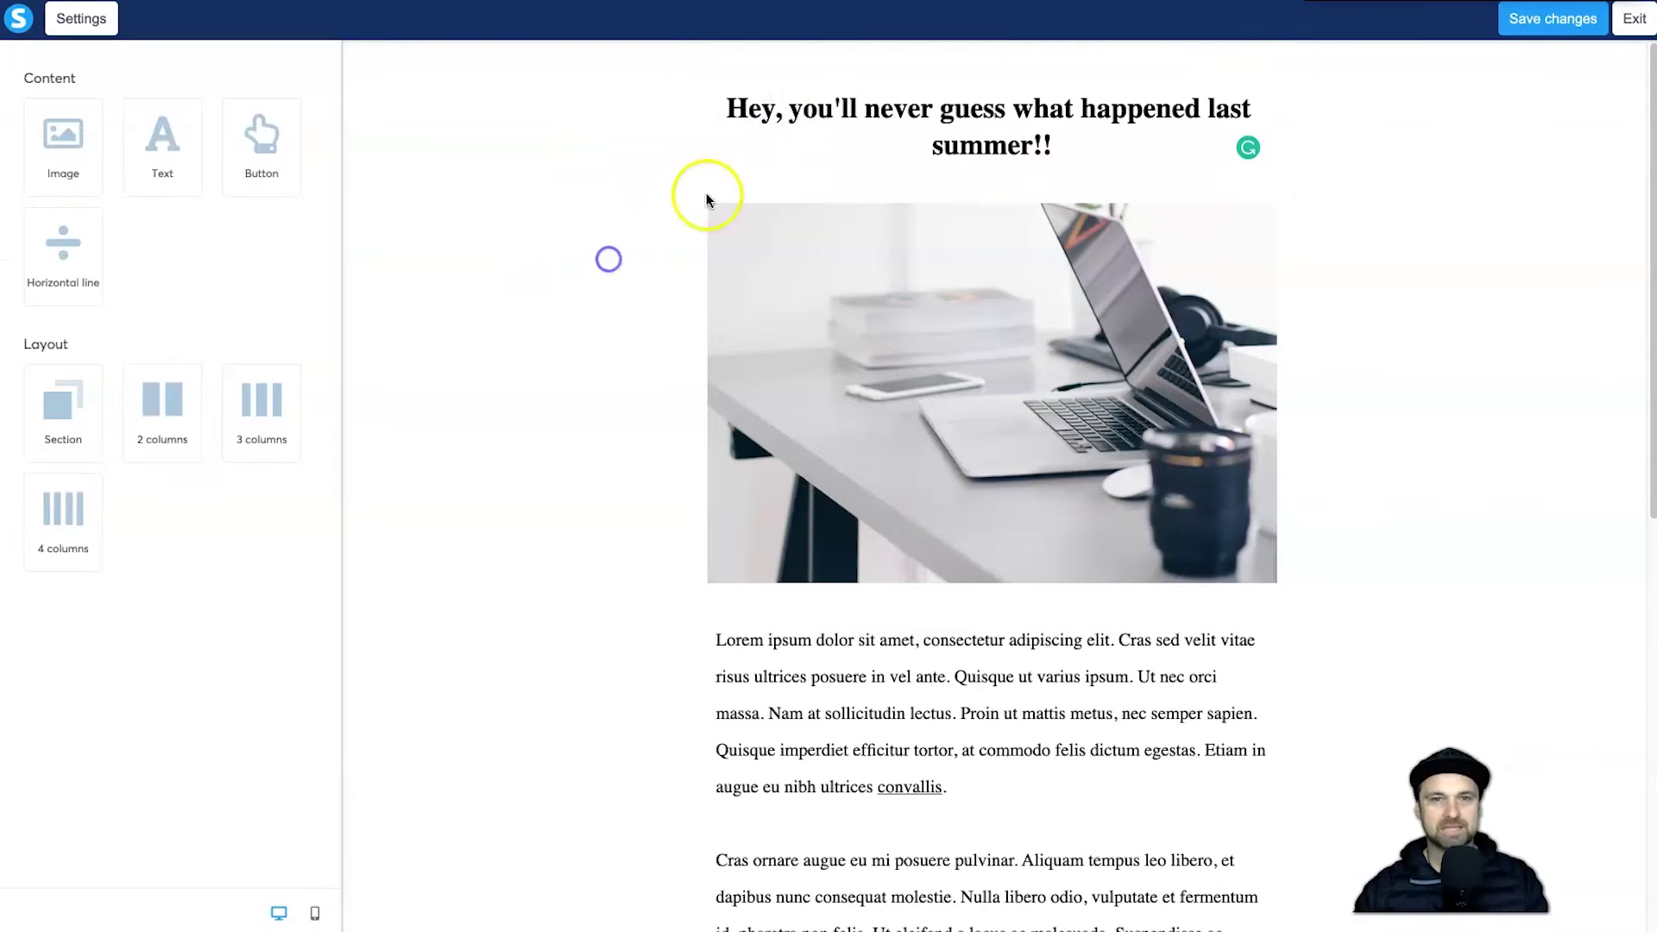
click(786, 112)
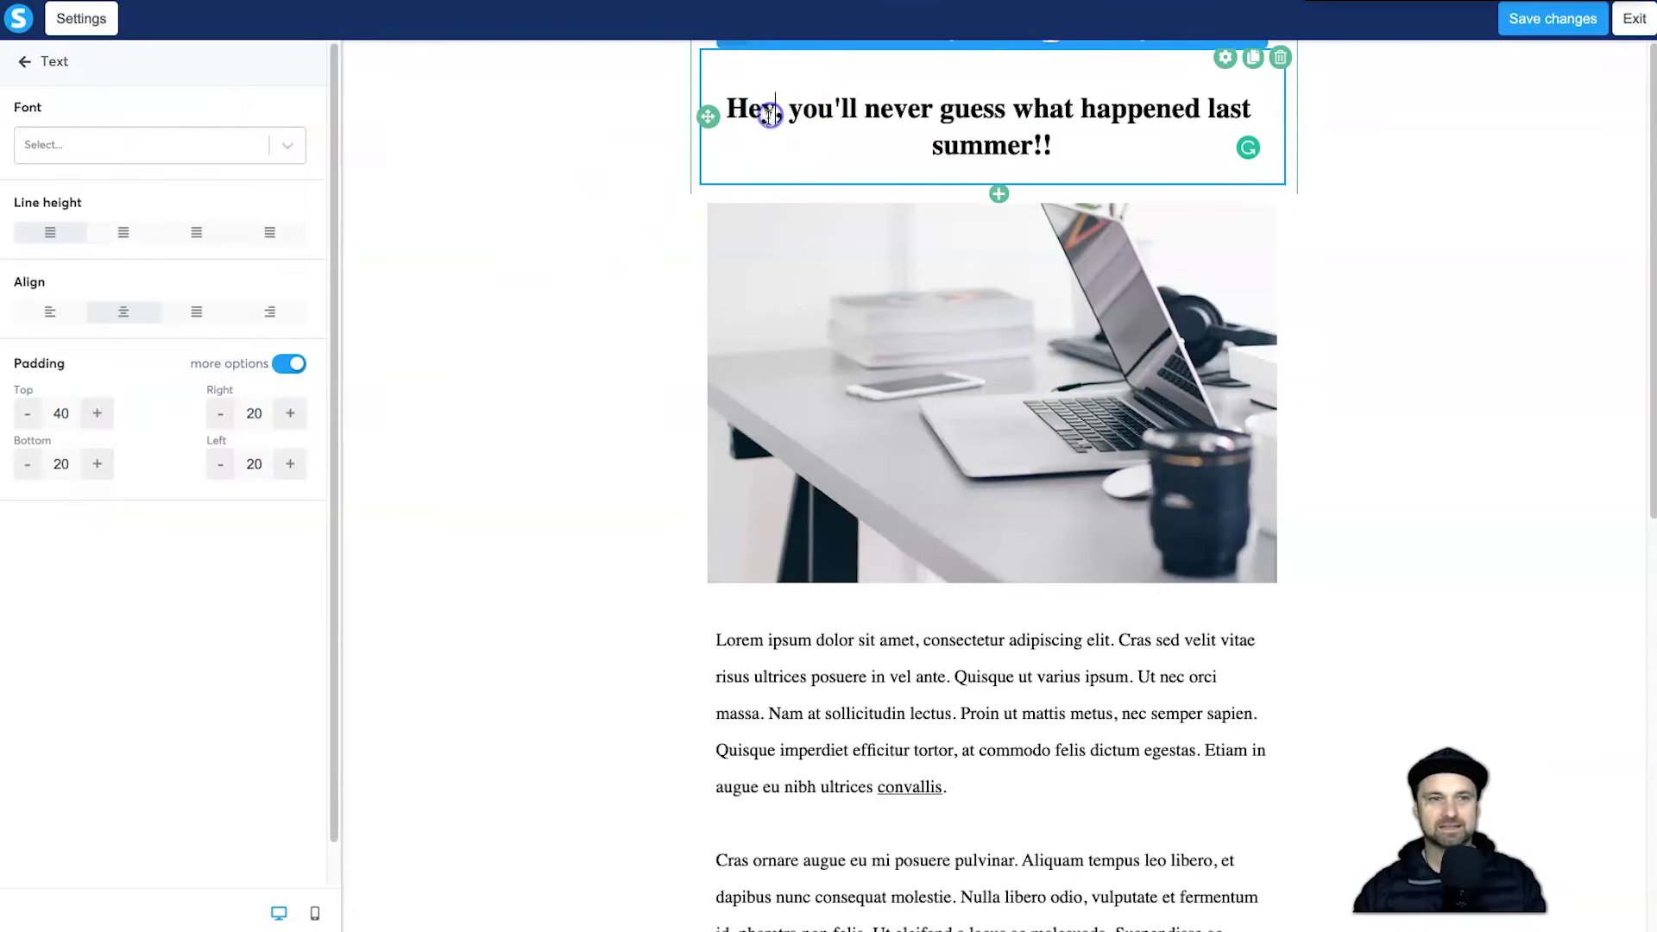
scroll(1371, 164, down, 3)
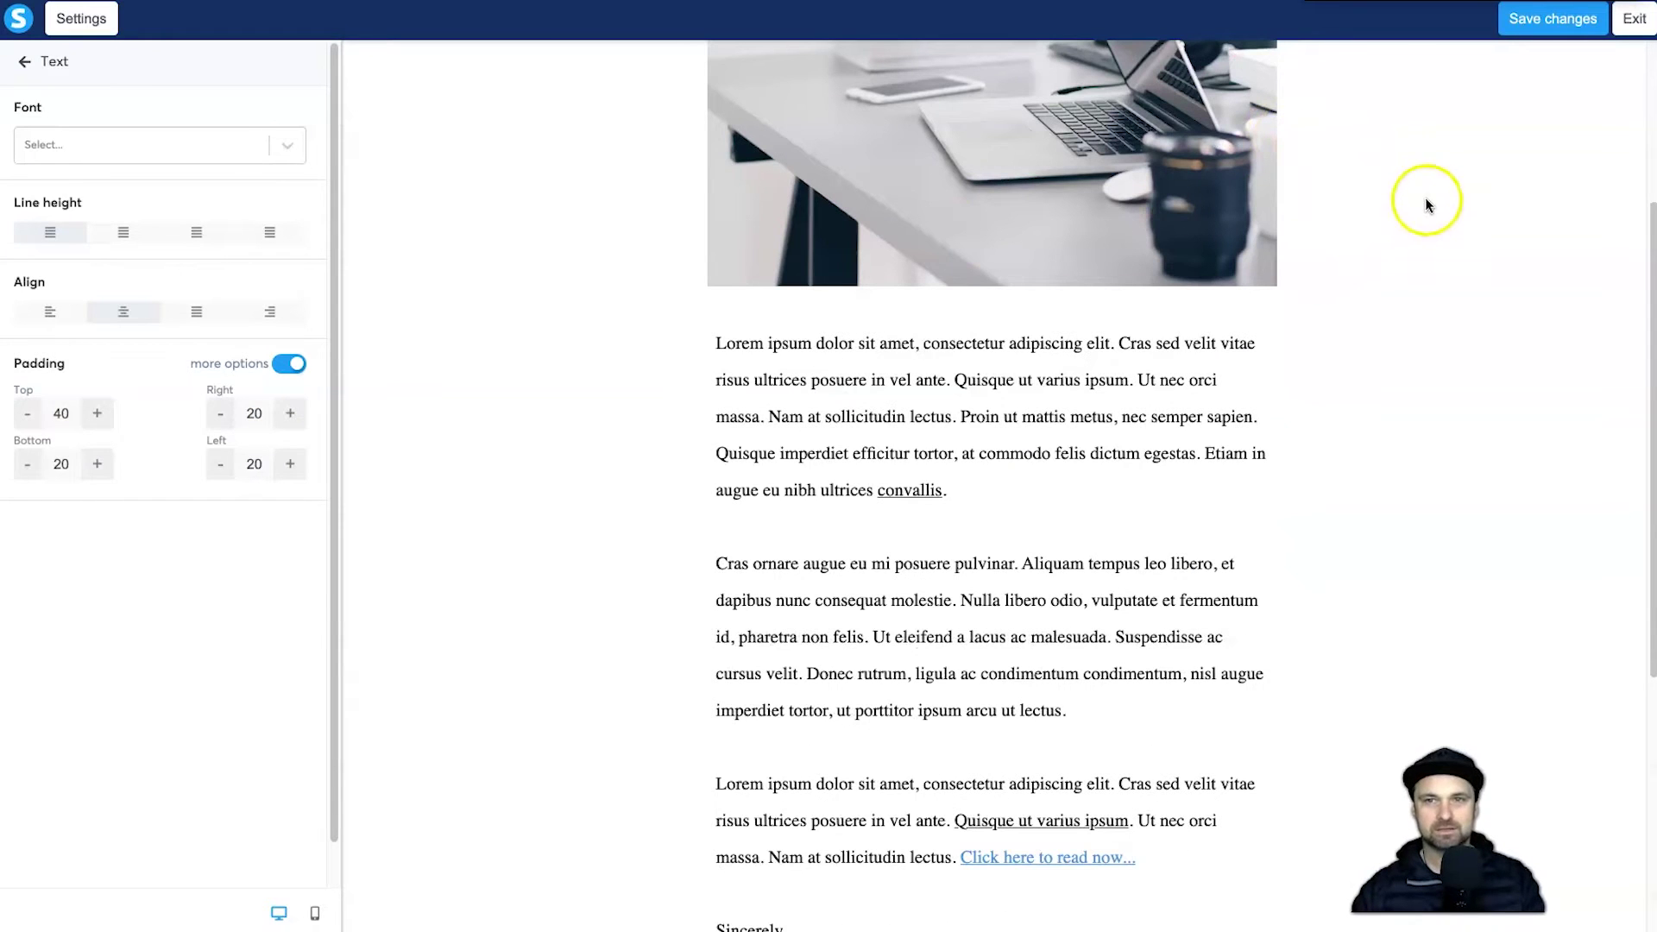
click(1495, 263)
scroll(1122, 285, up, 3)
click(1064, 82)
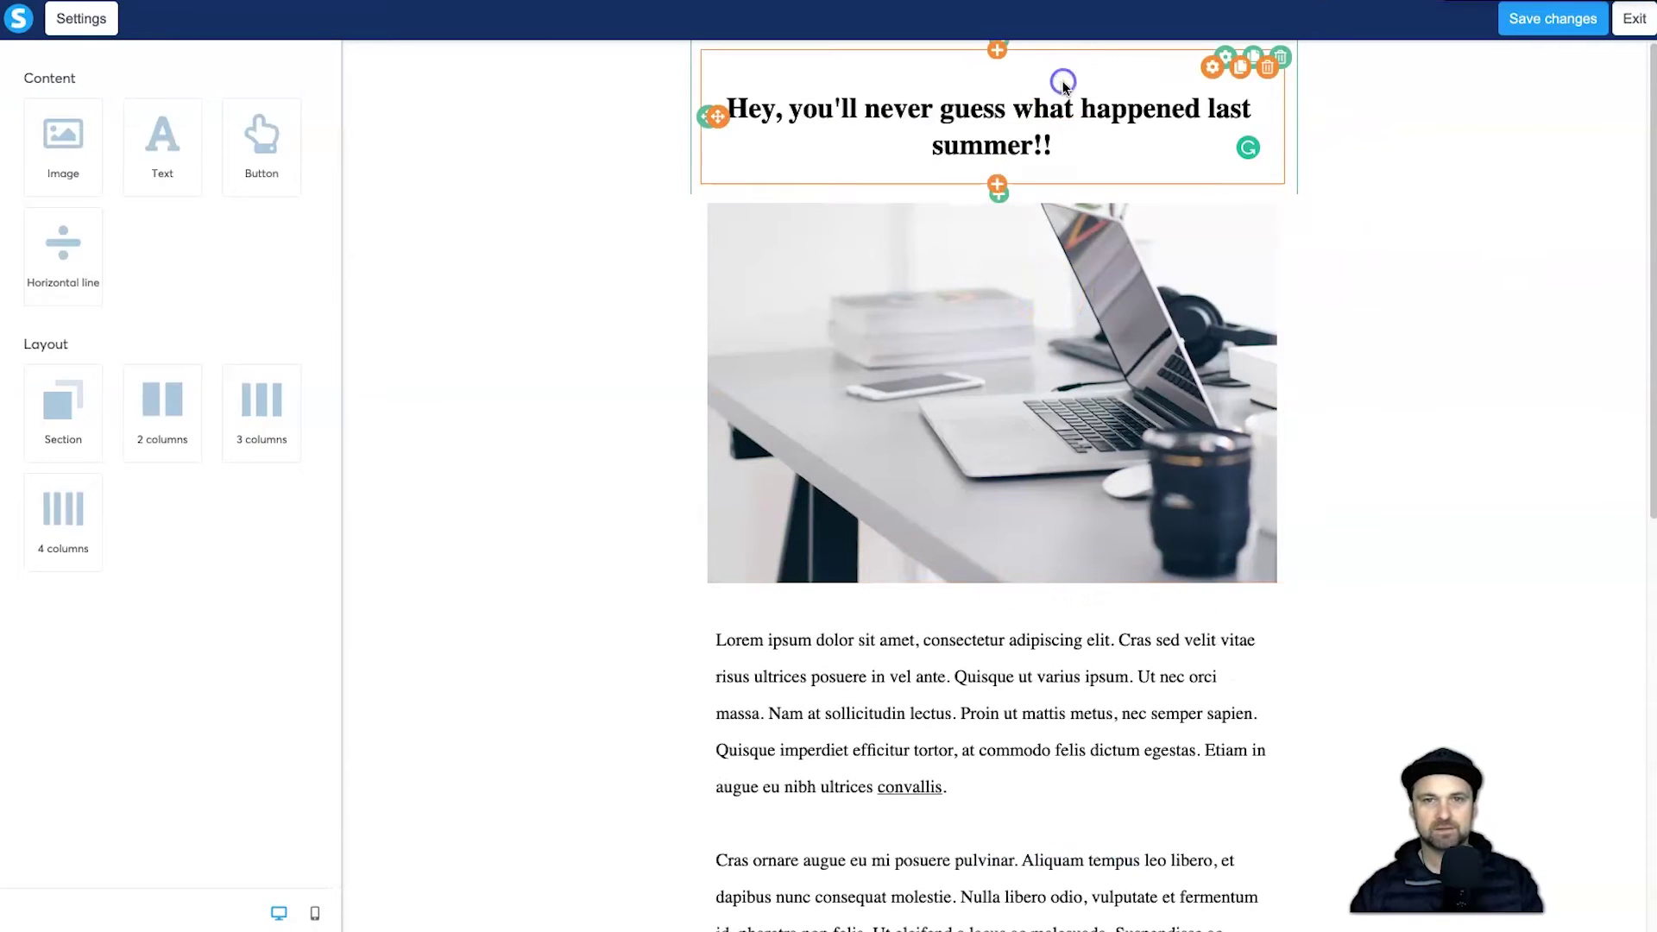
click(936, 671)
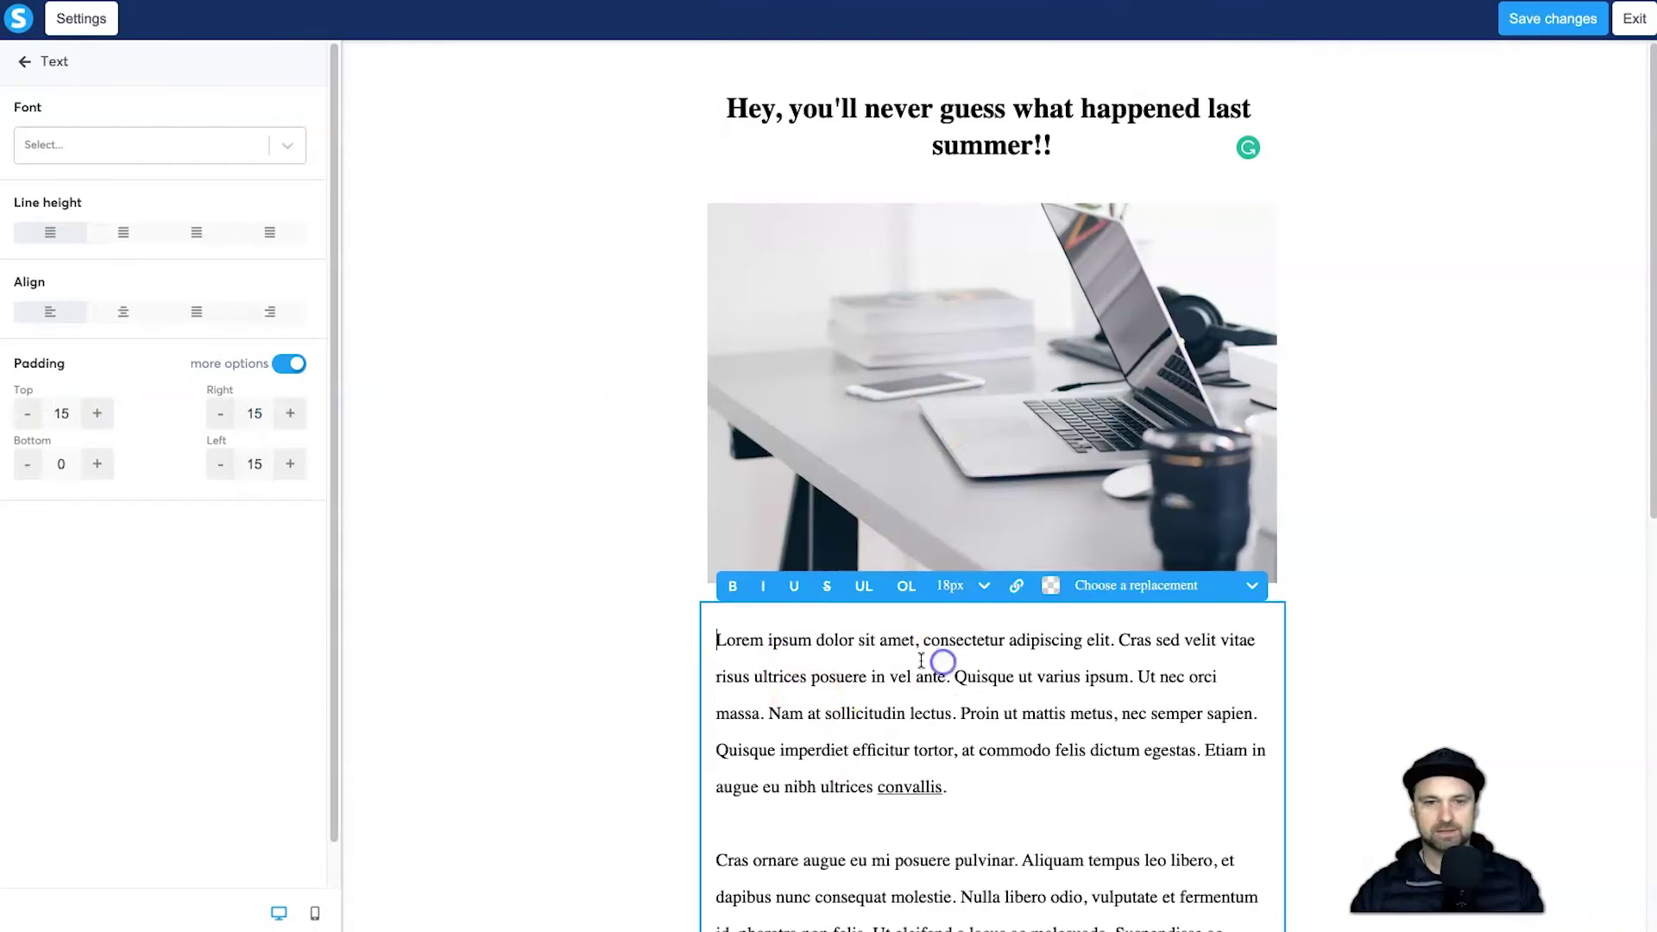
click(811, 95)
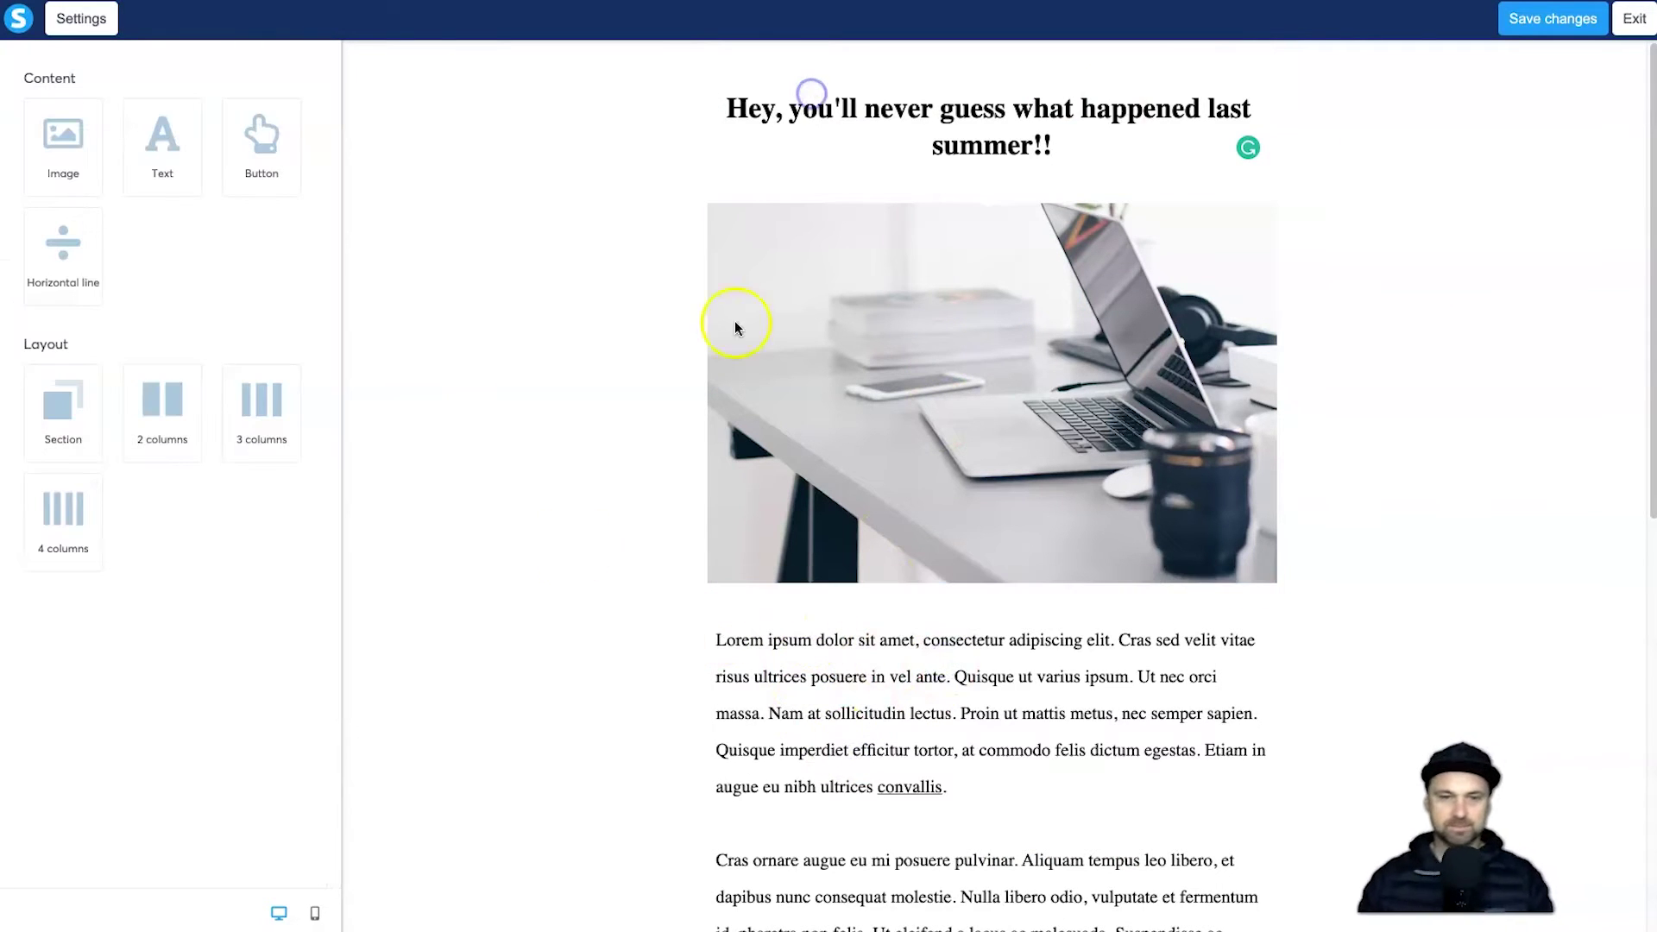
Step: Add the greeting "Hey {first_name}," as its own line above the Lorem ipsum body text, using the First name replacement
click(745, 680)
click(728, 636)
text(Hey ,)
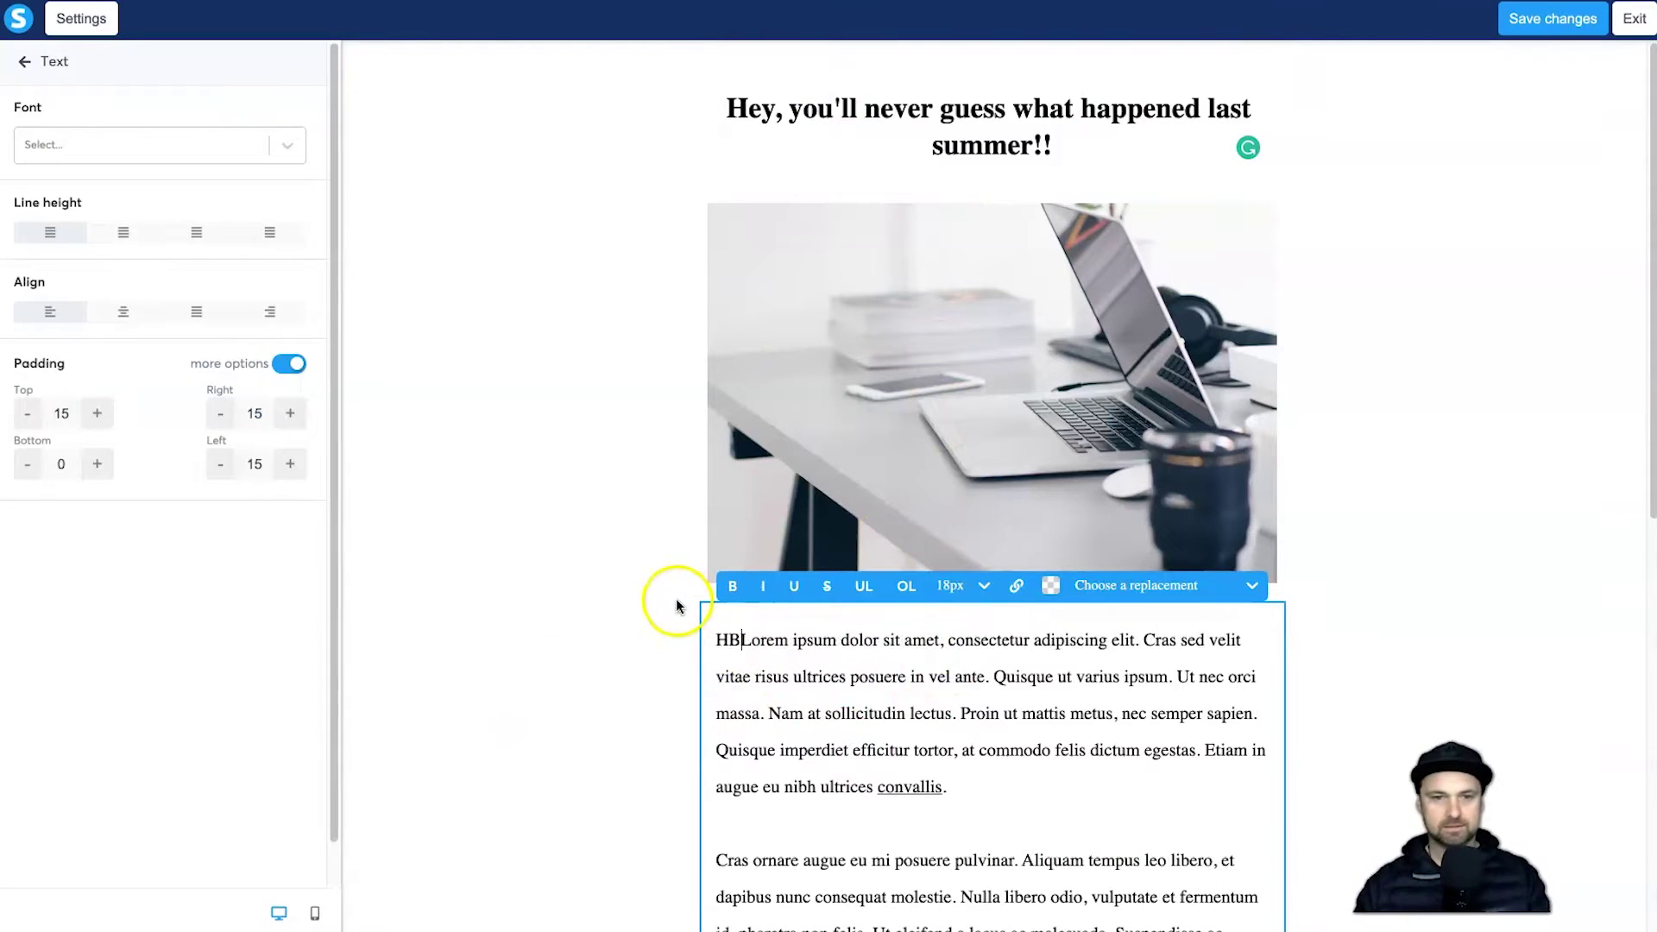
text( Lorem)
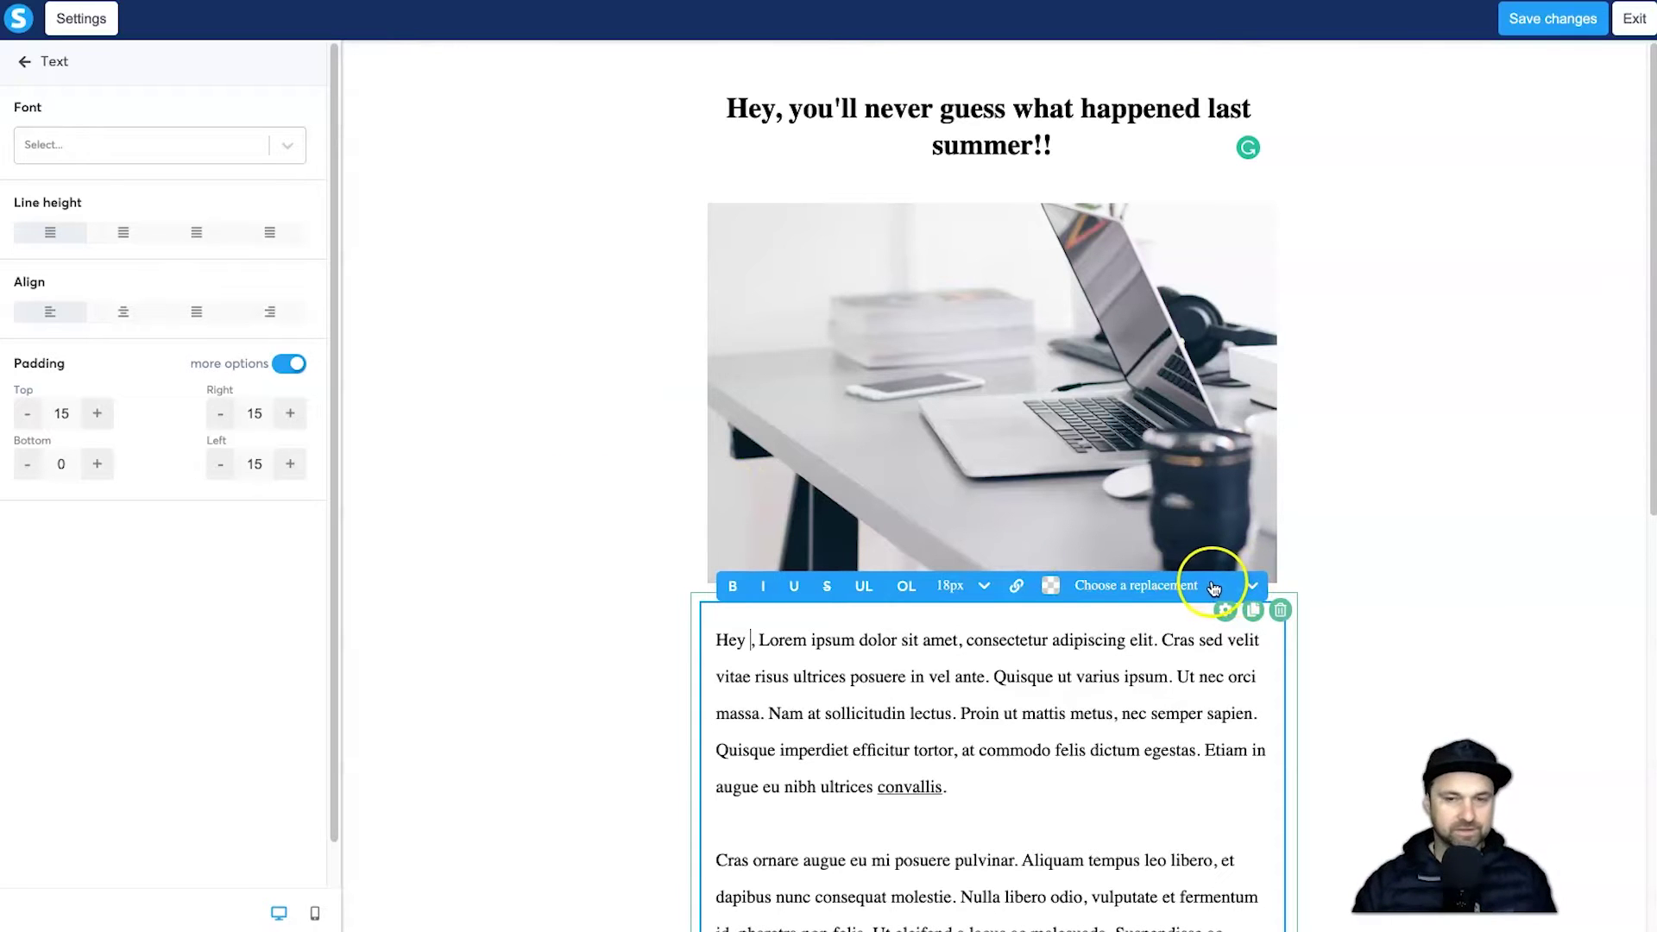
click(1149, 589)
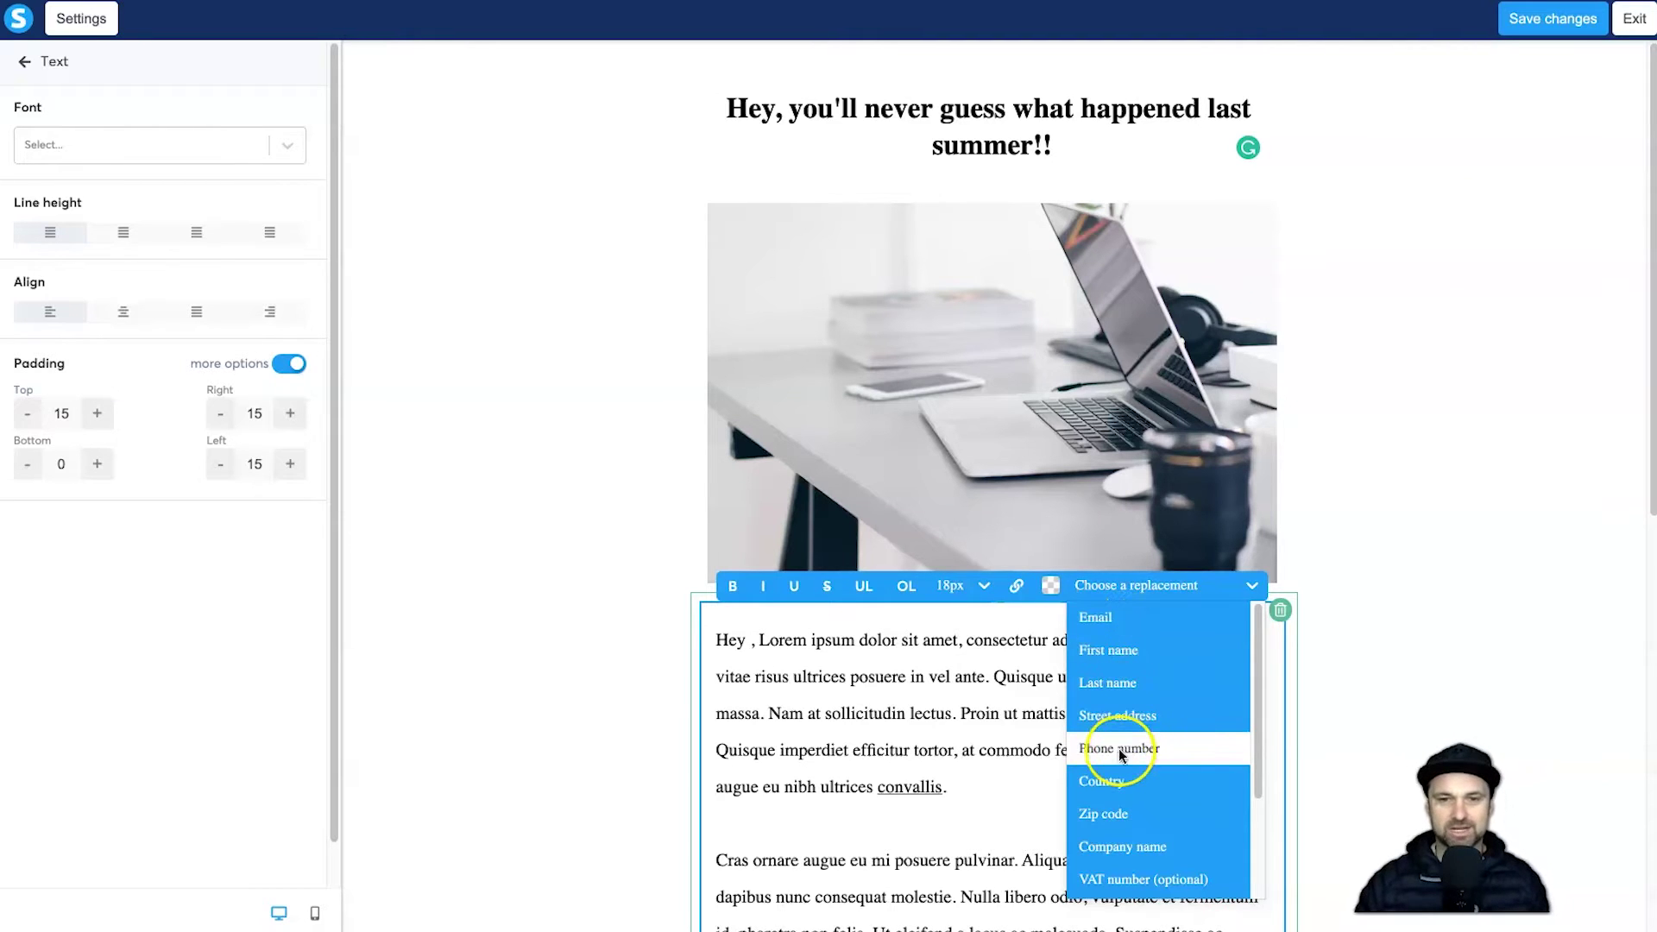
scroll(1117, 794, down, 3)
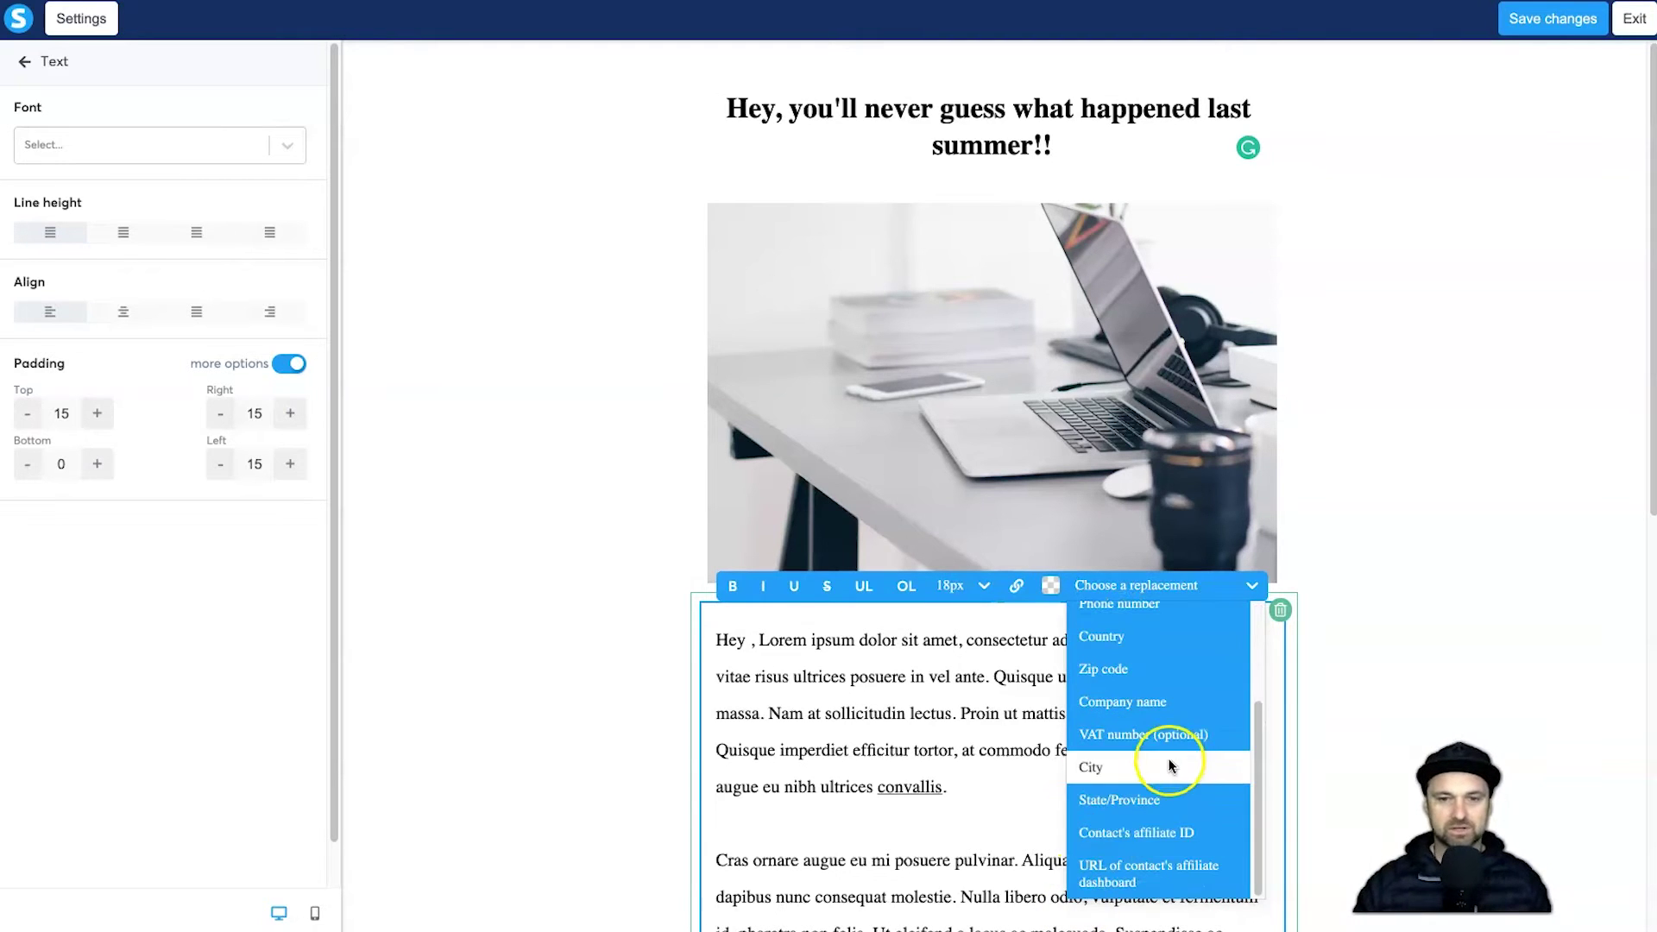
scroll(1157, 826, up, 3)
click(1137, 651)
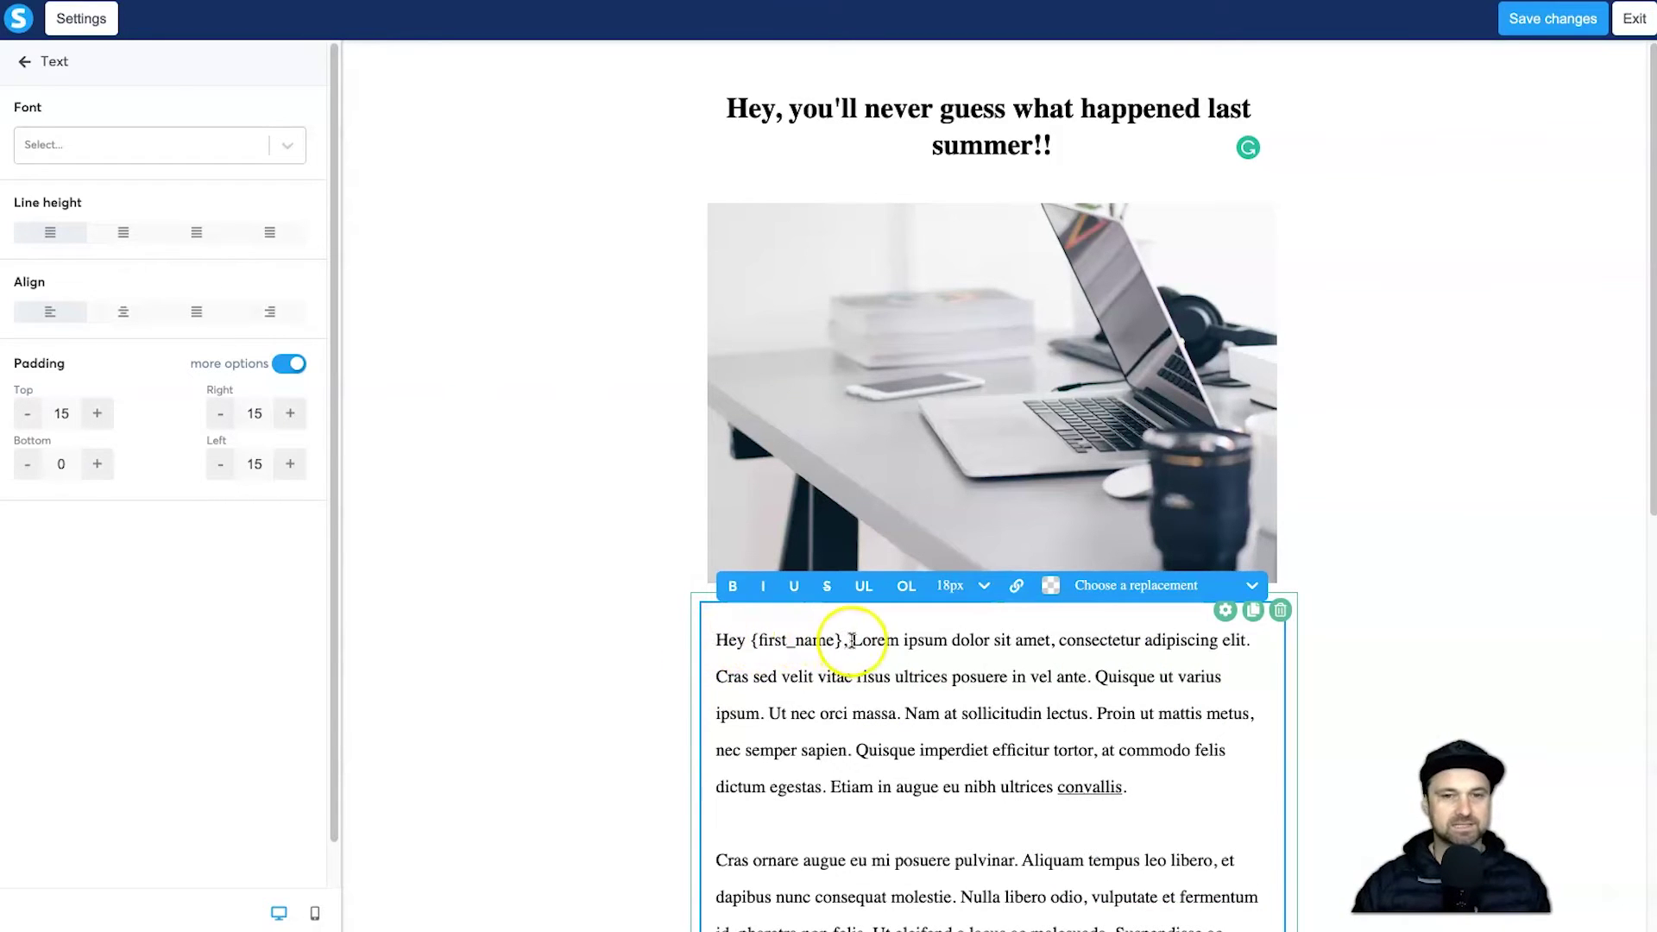
key(Return)
key(Return)
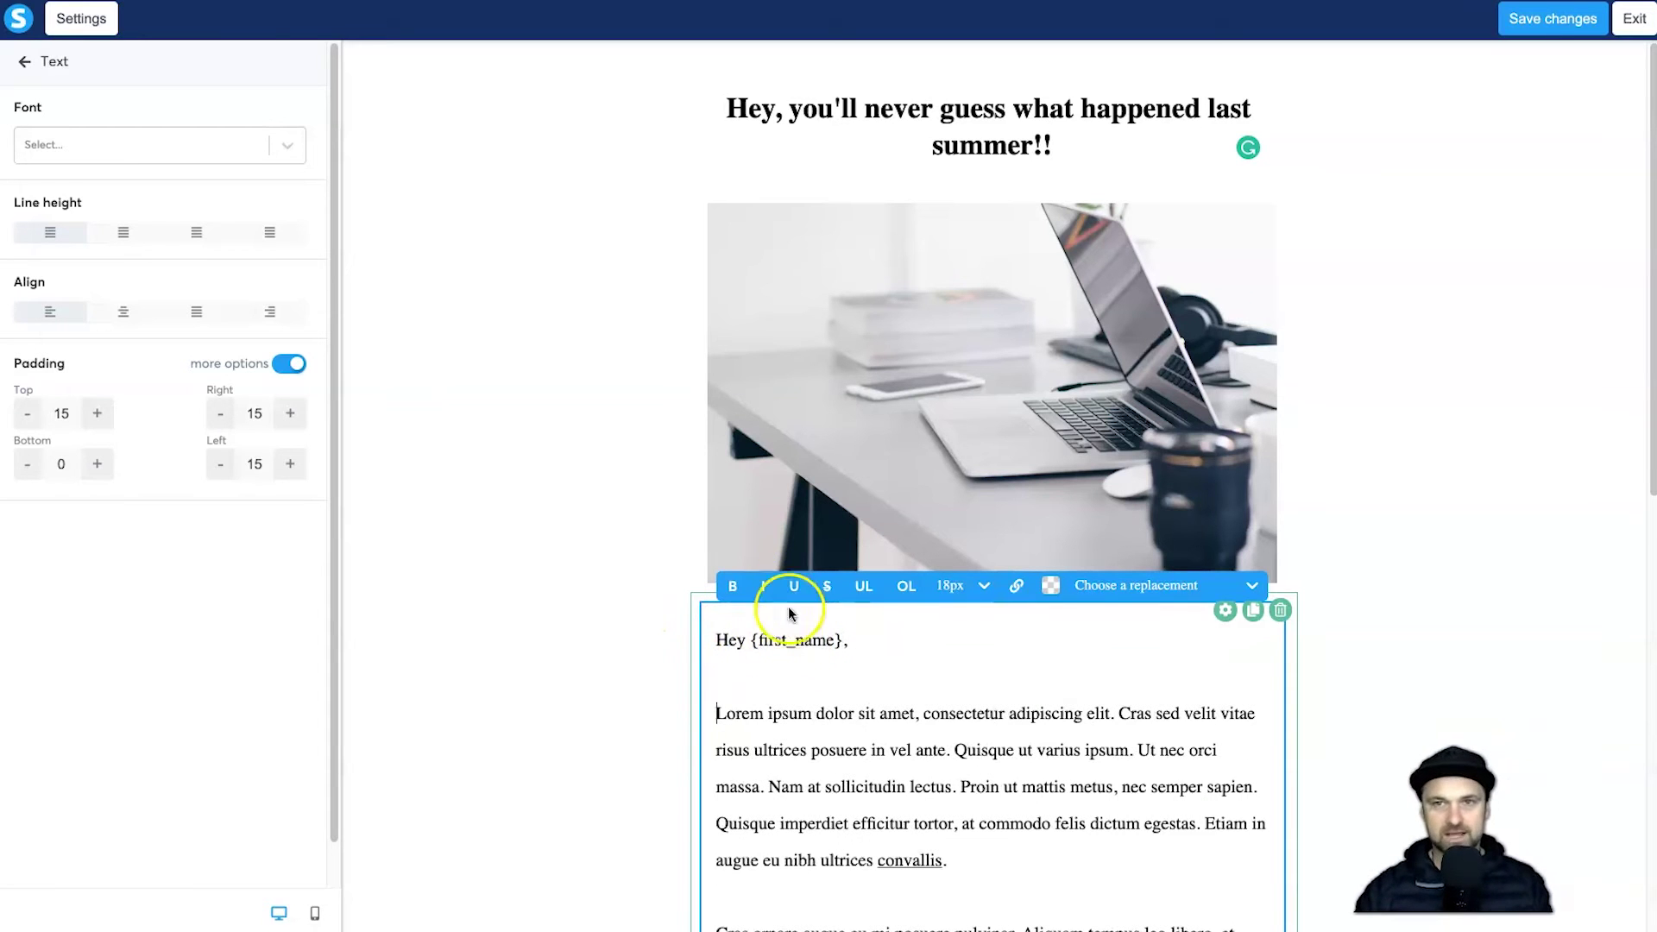
click(817, 639)
click(828, 639)
drag(829, 639, 767, 638)
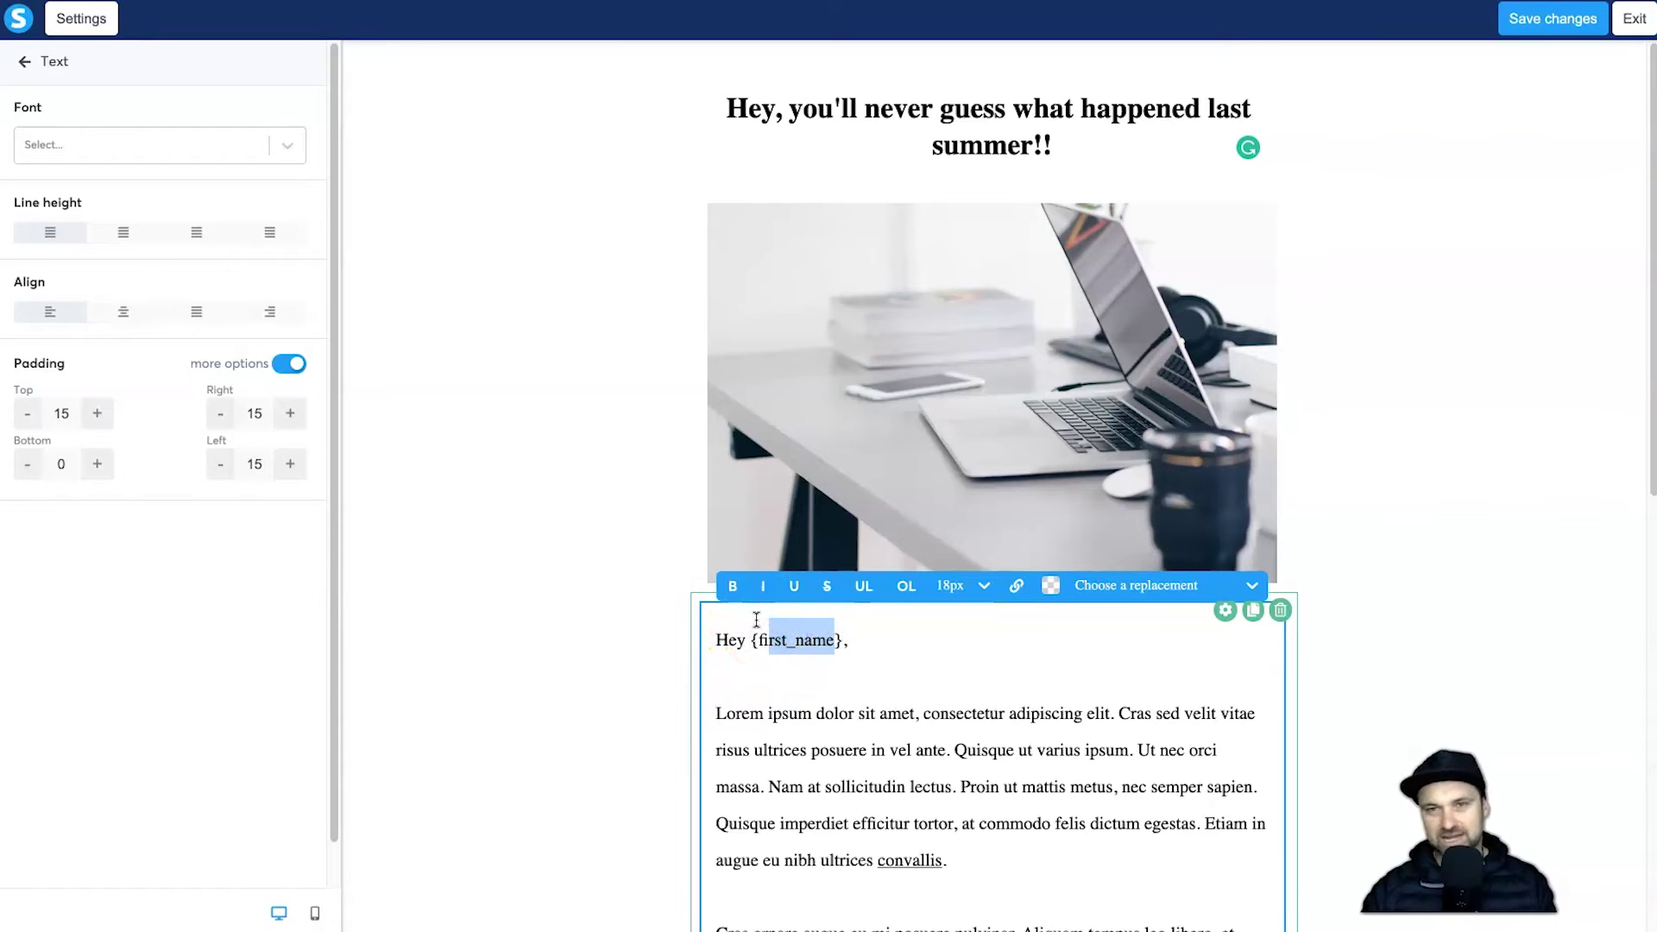
click(780, 650)
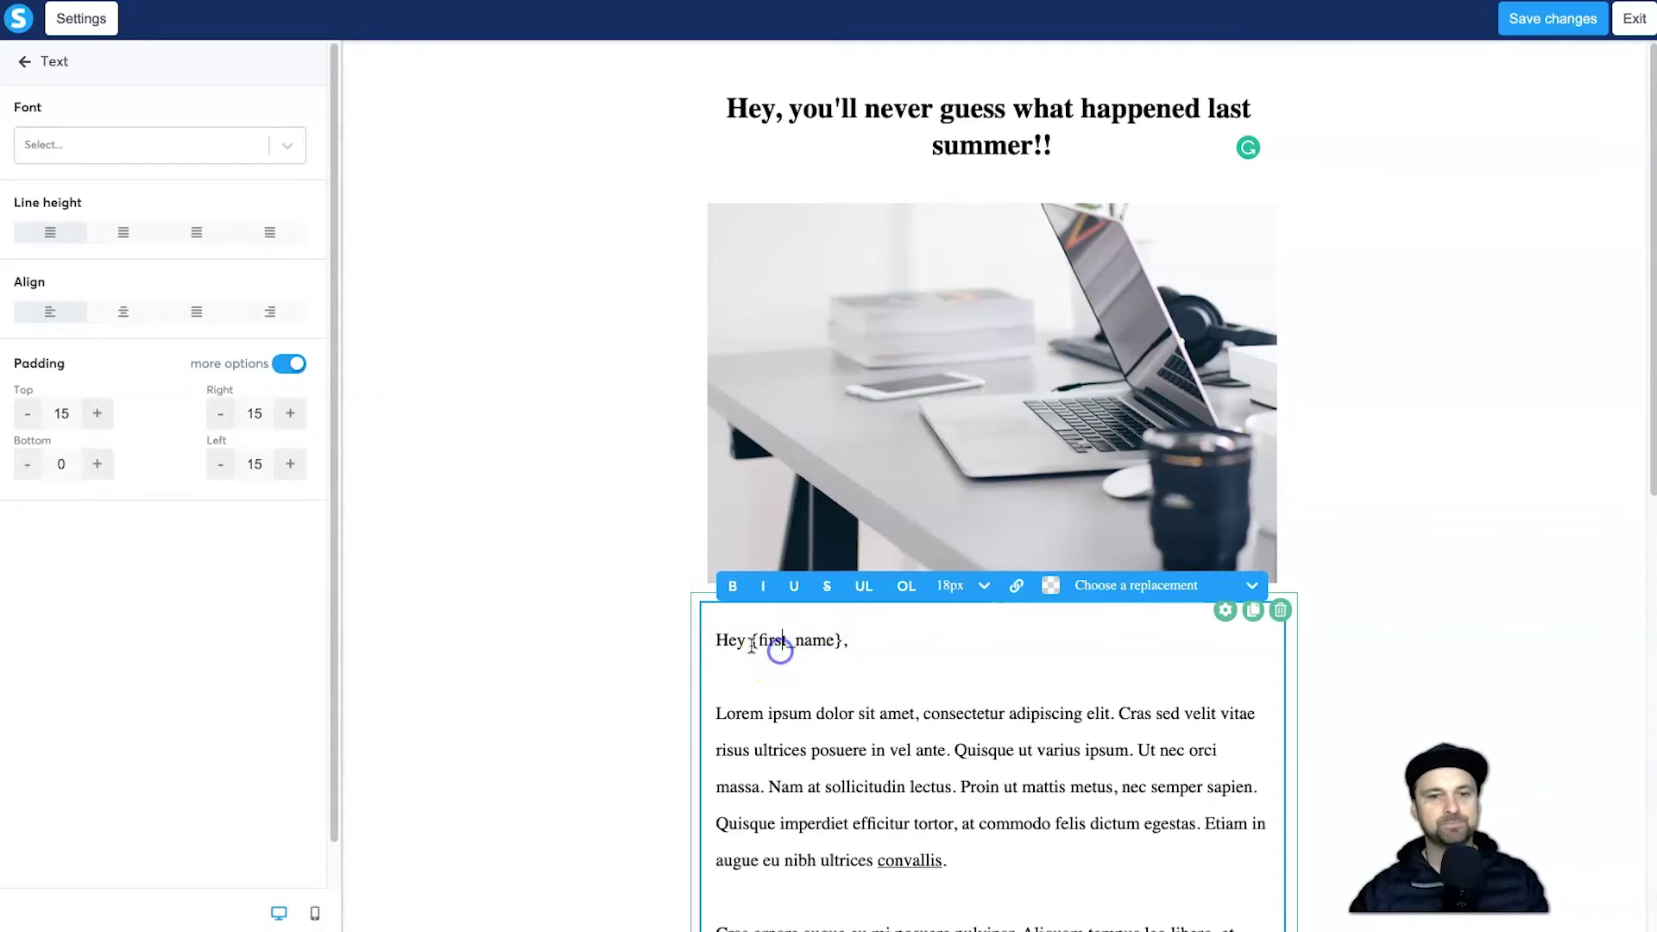
click(829, 622)
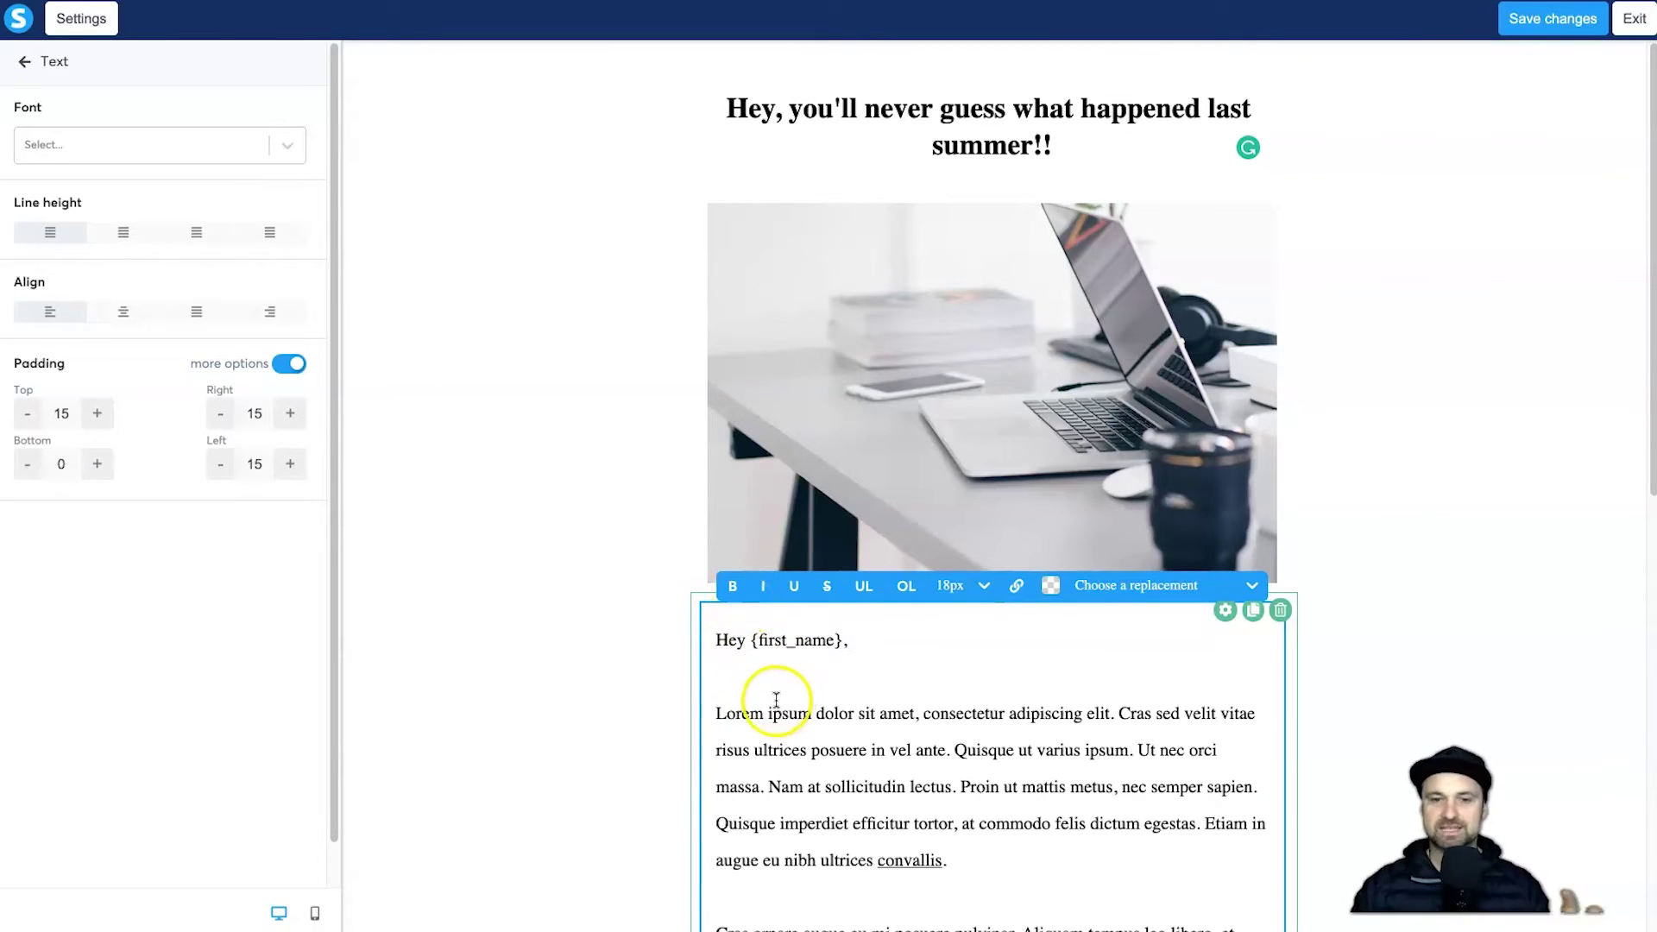
Step: Remove the opening "Hey," from the heading so it reads "You'll never guess what happened last summer!!"
scroll(781, 694, down, 1)
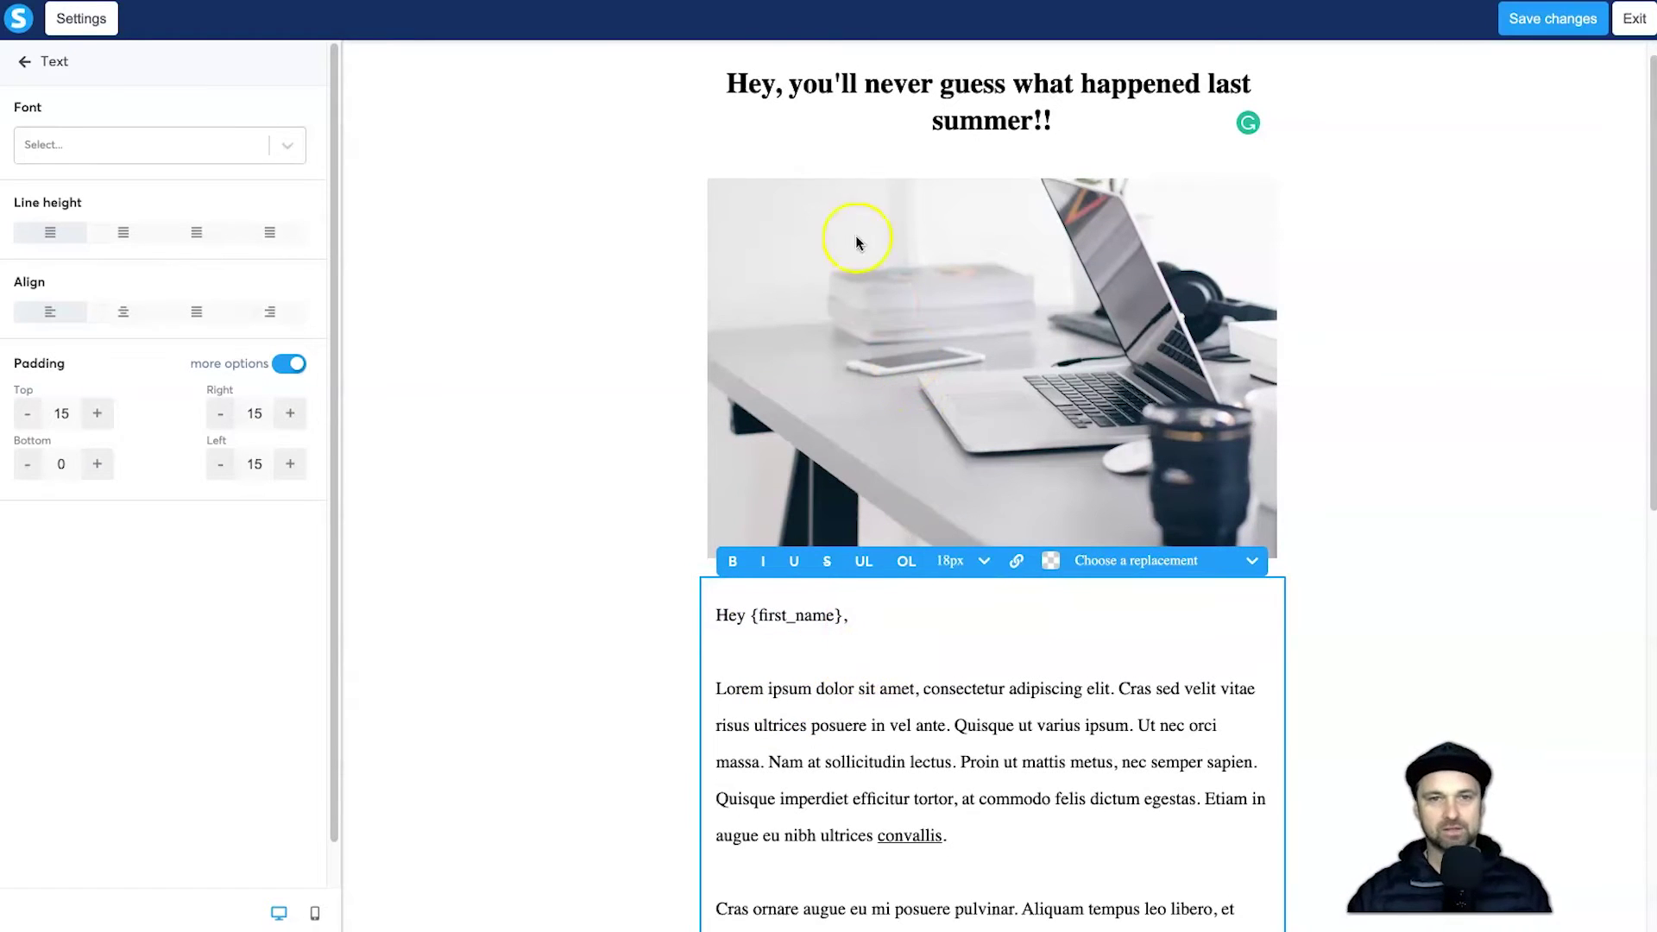
click(795, 63)
drag(803, 82, 689, 89)
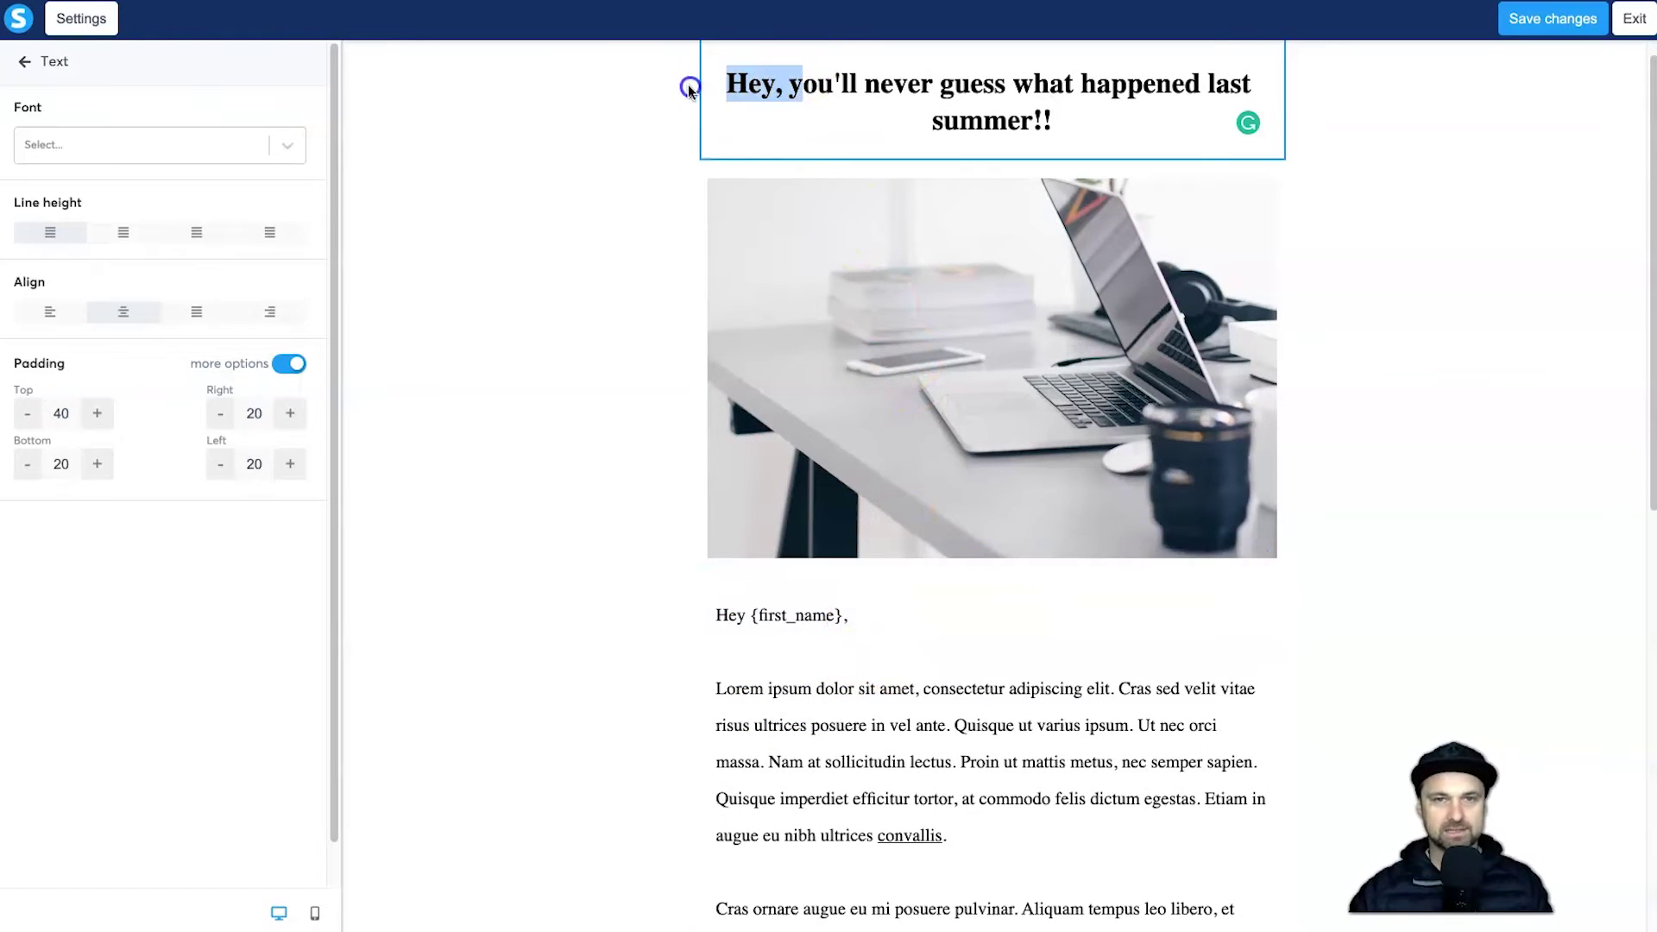
text(Y)
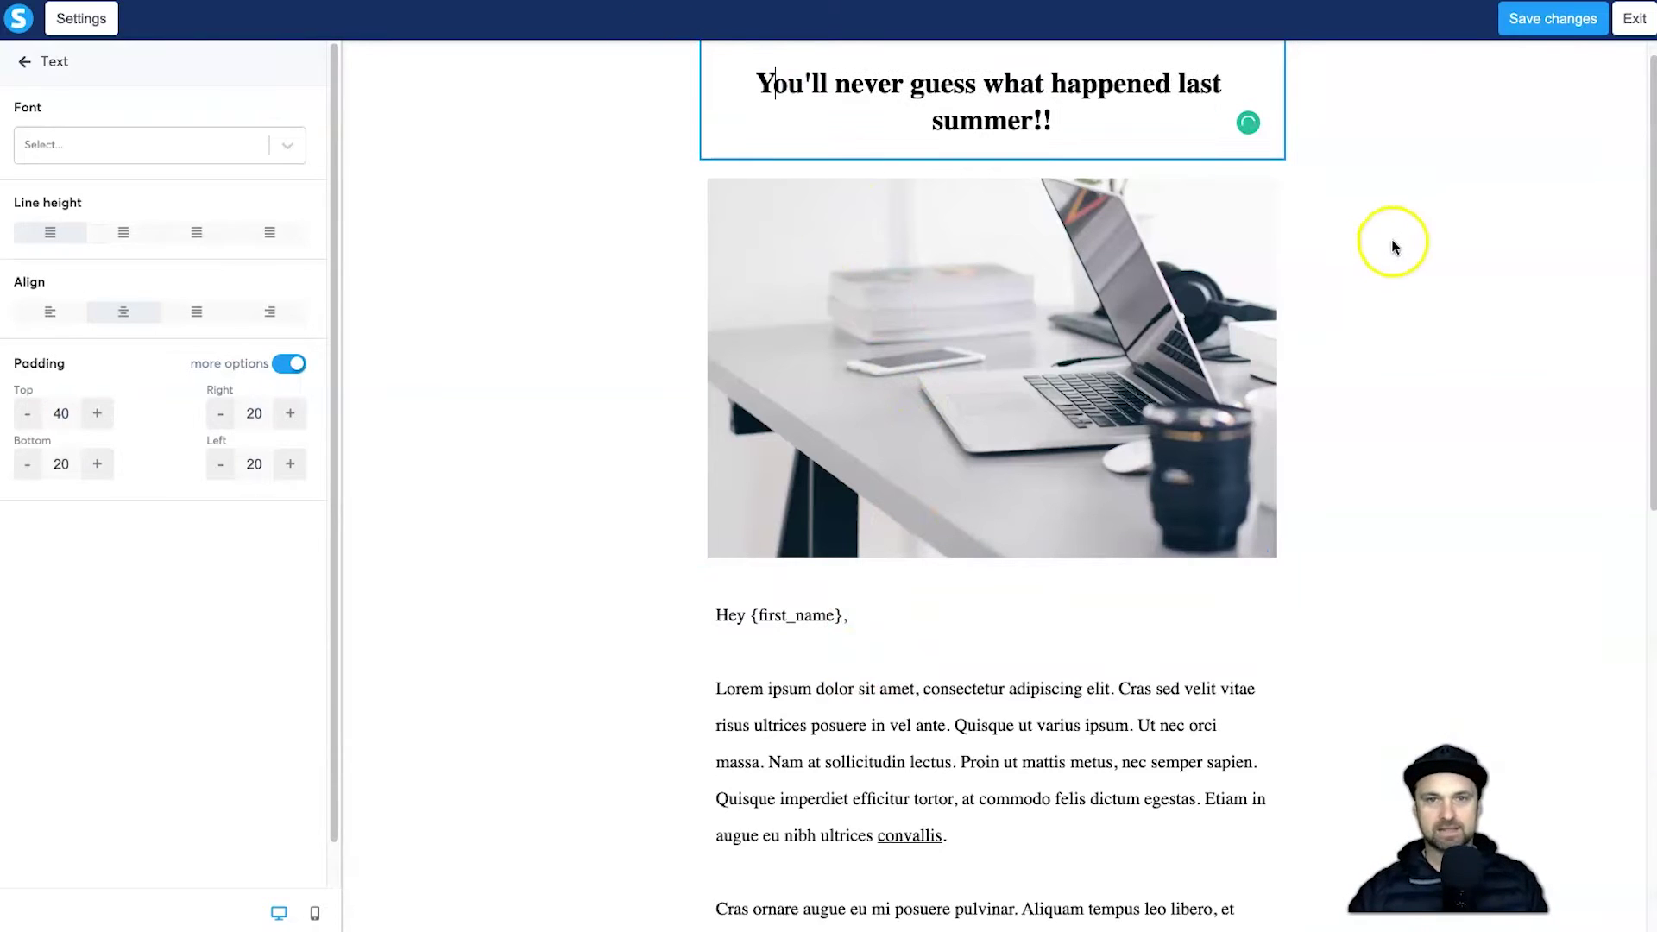
click(1391, 246)
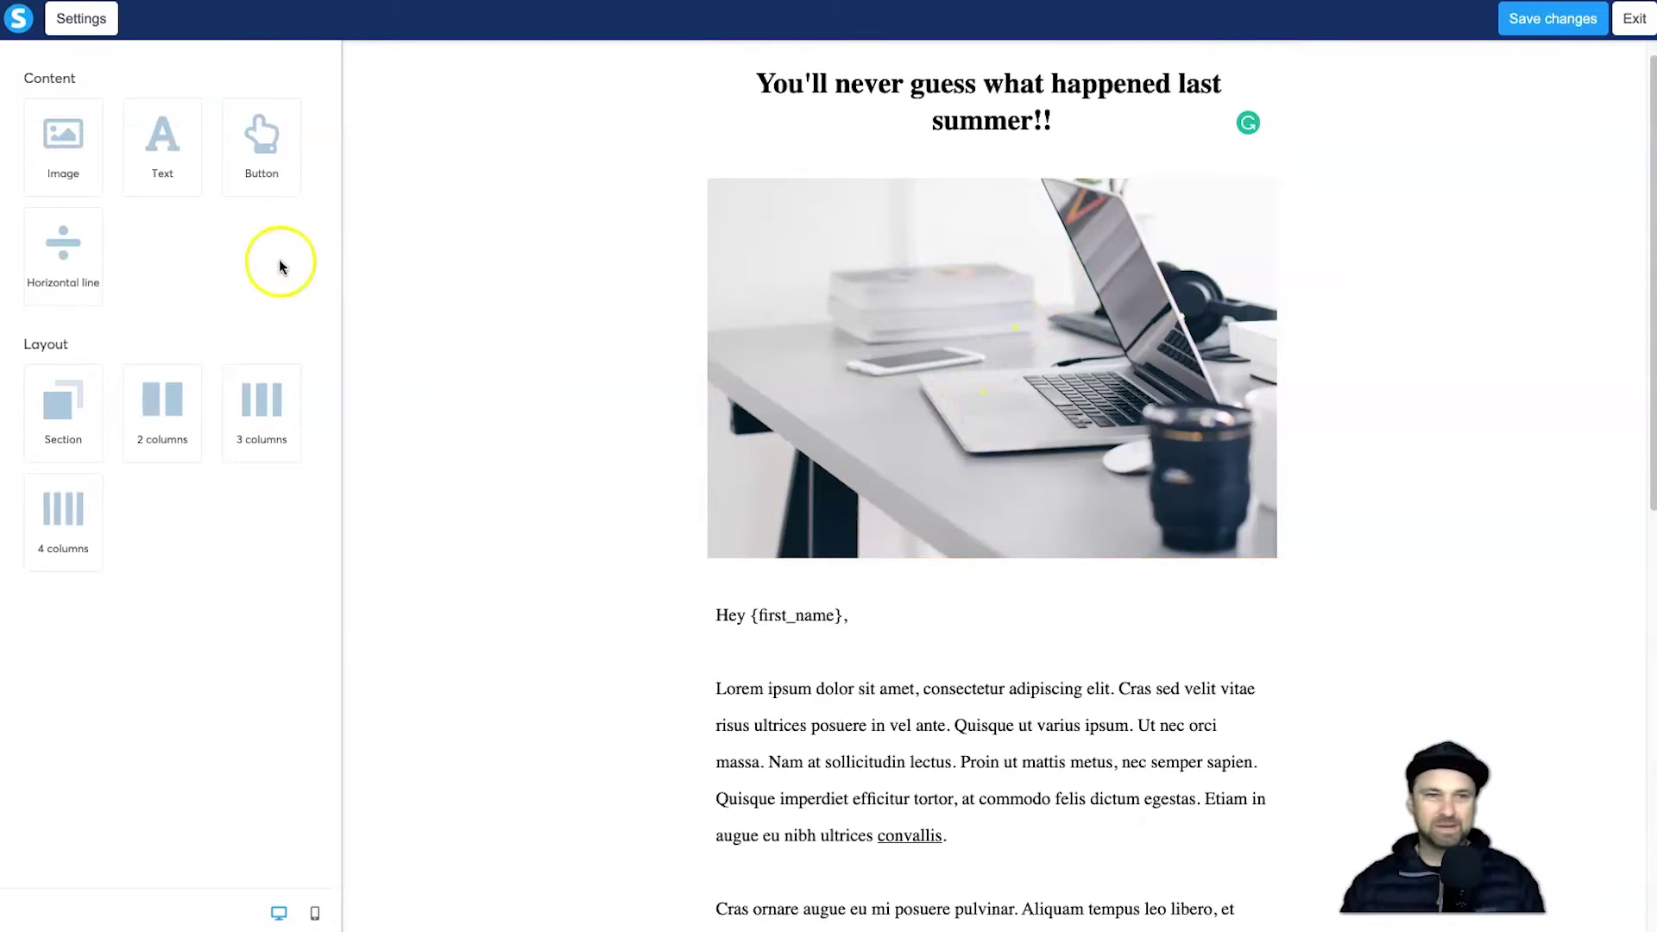
Step: Place a button element between "Sincerely," and the signature image
drag(68, 153, 10, 162)
drag(163, 135, 129, 144)
drag(281, 136, 980, 566)
scroll(970, 583, down, 4)
scroll(970, 582, down, 4)
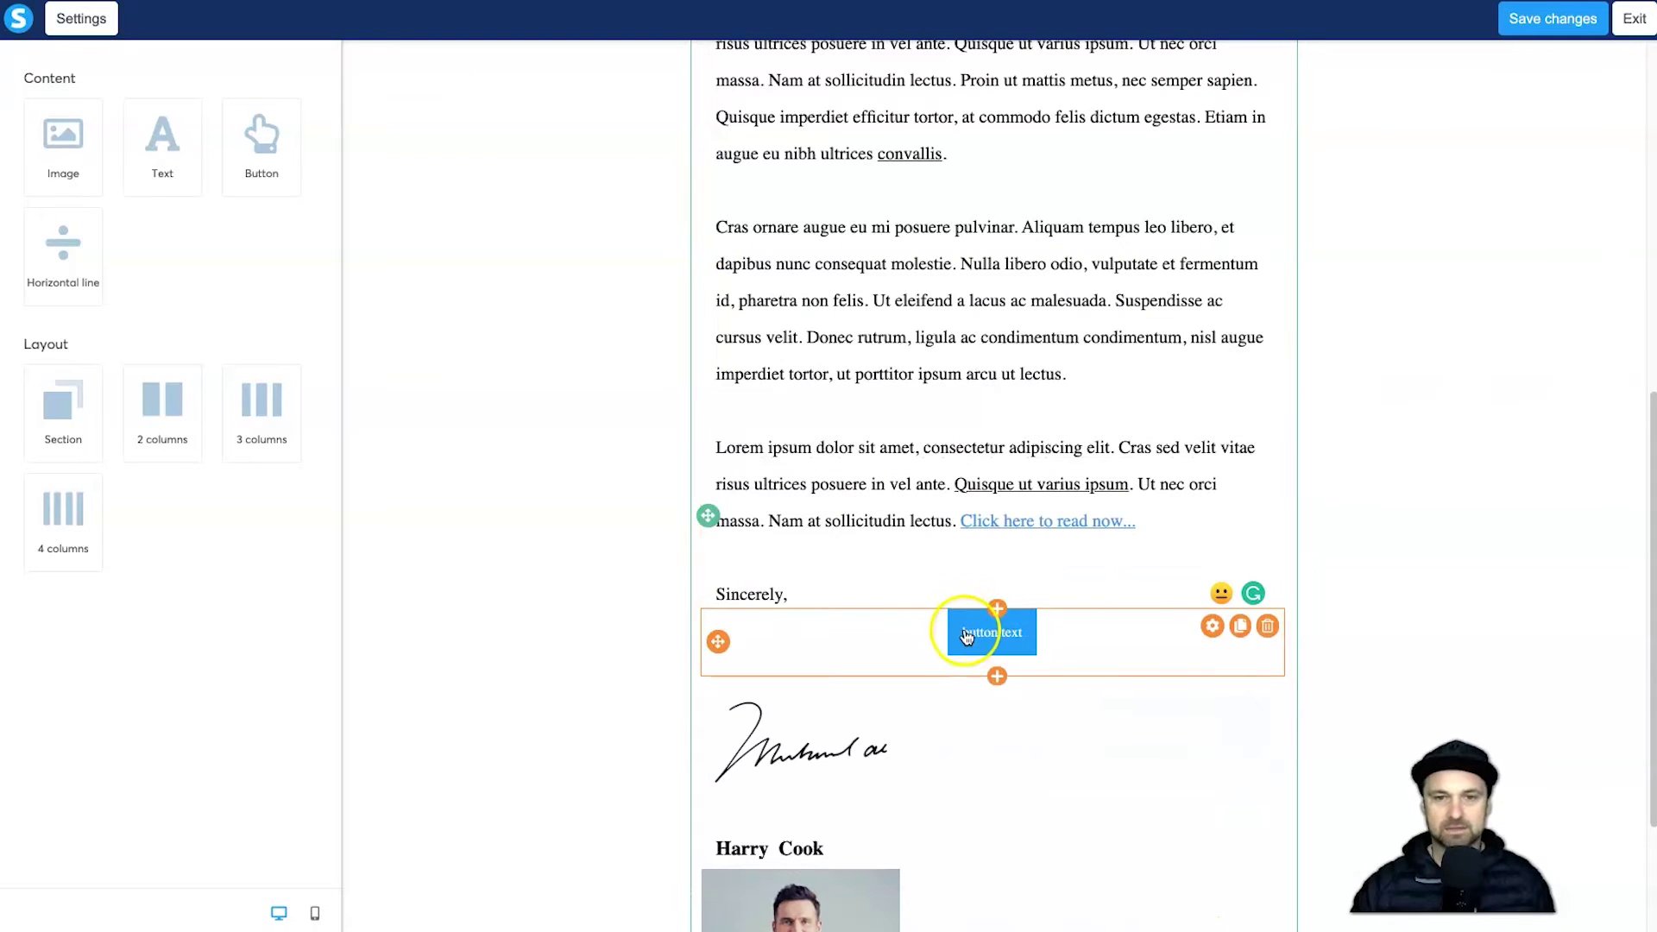
Step: Examine the settings of the button below "Sincerely," and its controls for moving and editing
click(971, 638)
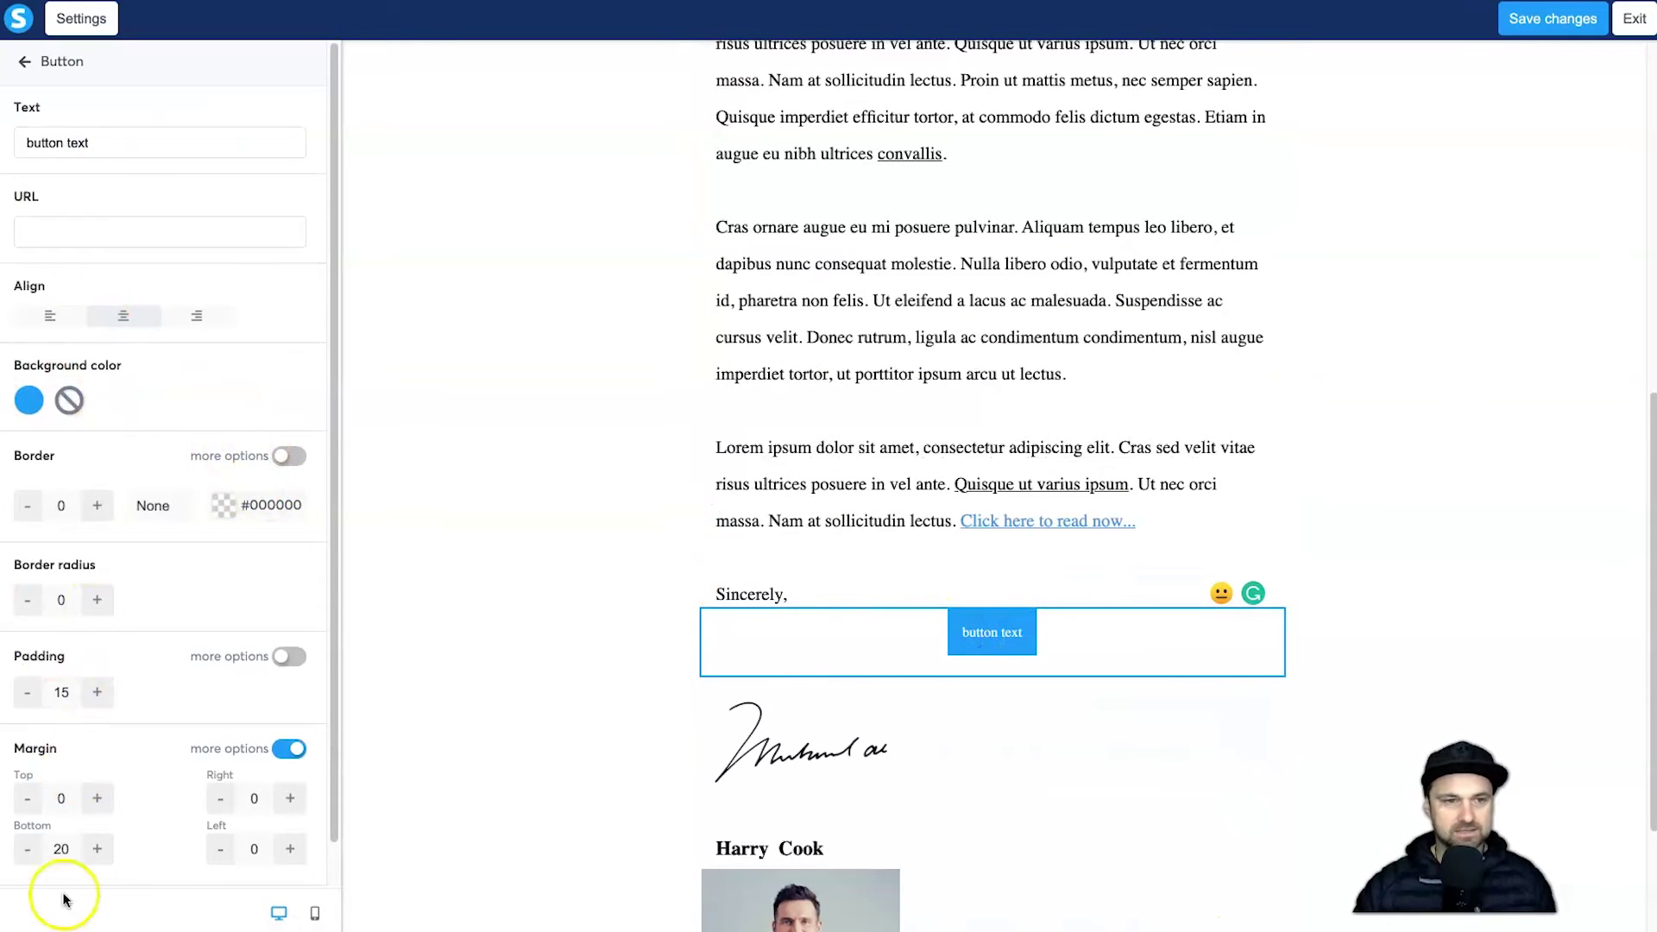
click(828, 665)
click(1069, 653)
click(1198, 635)
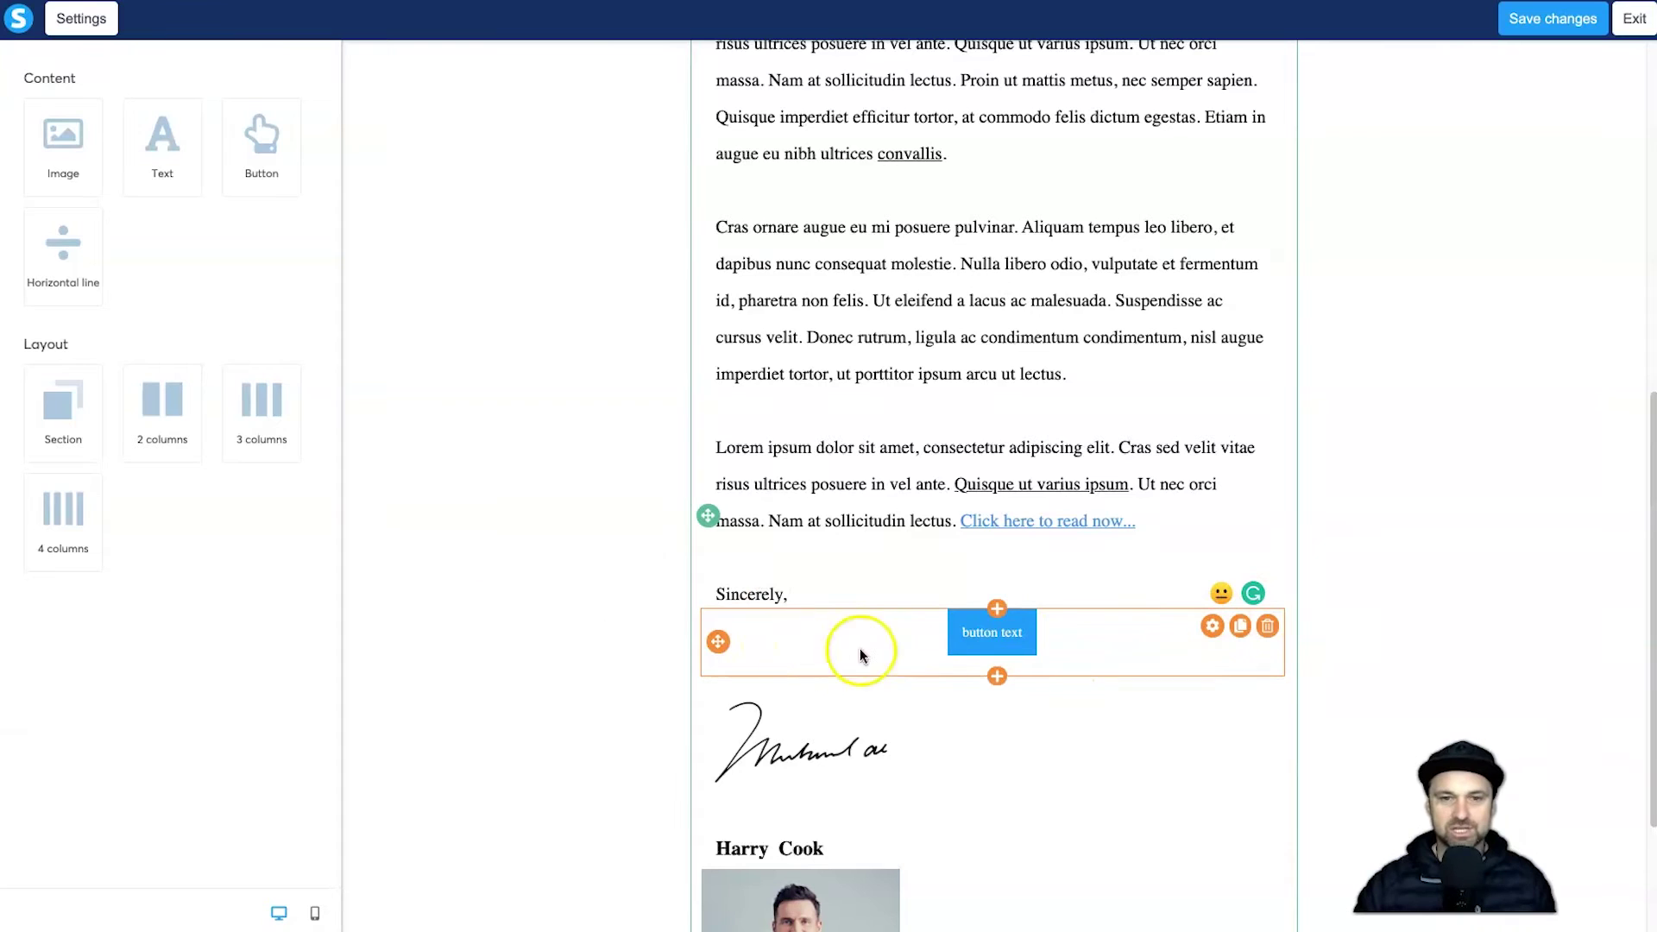
drag(725, 644, 743, 616)
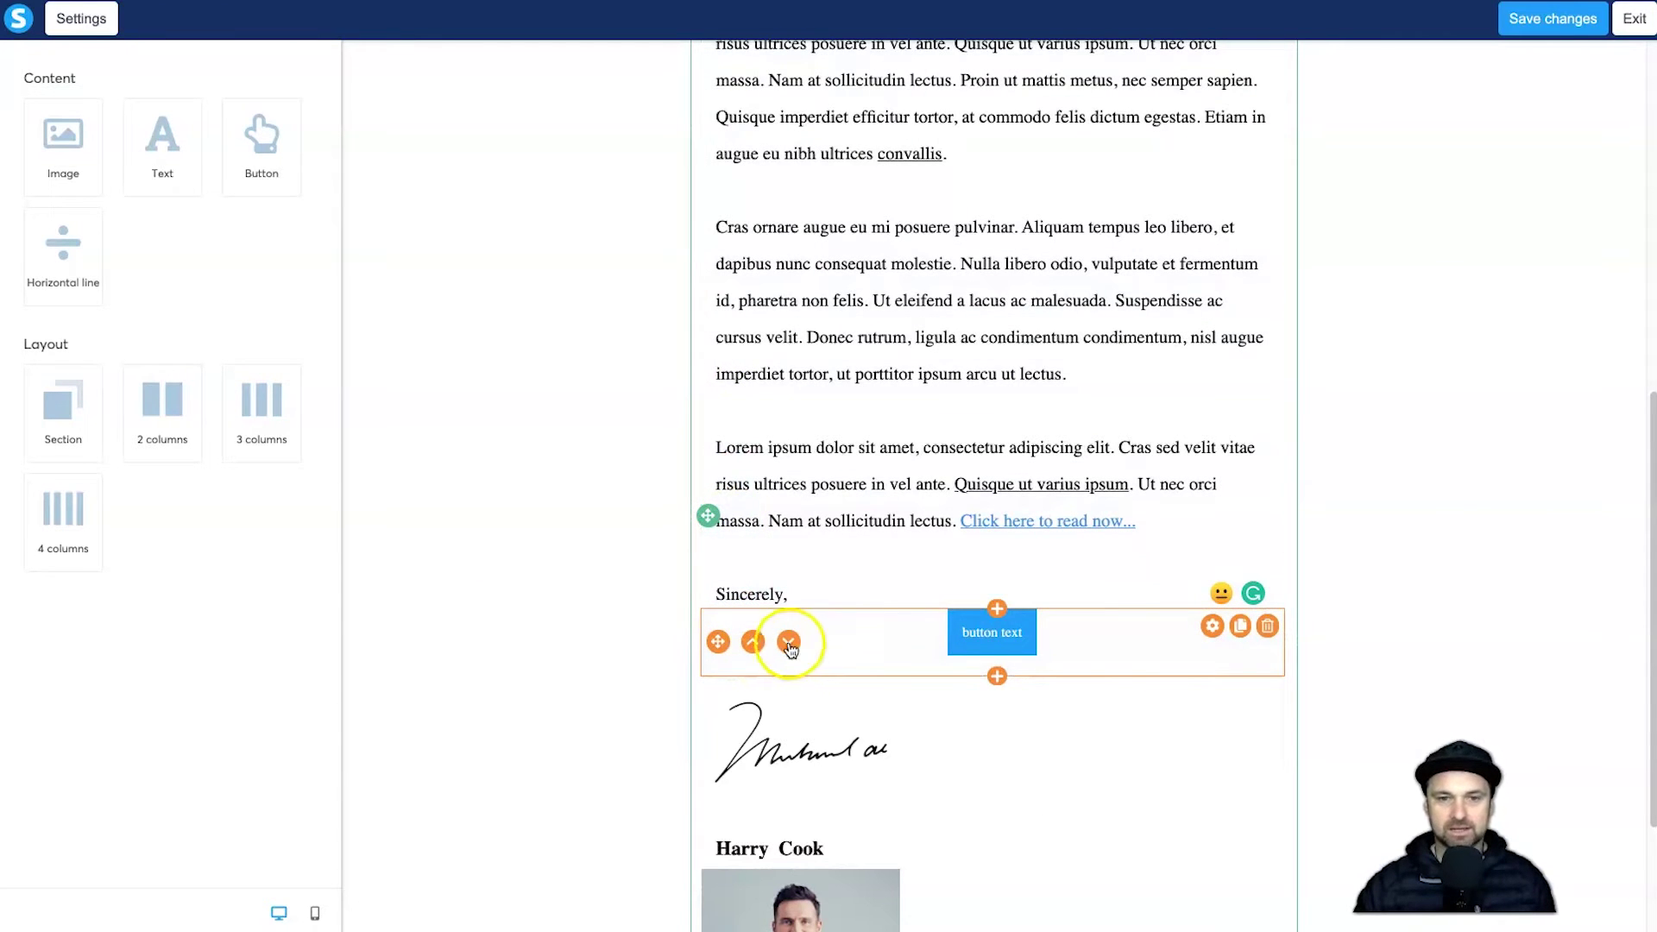
click(1211, 627)
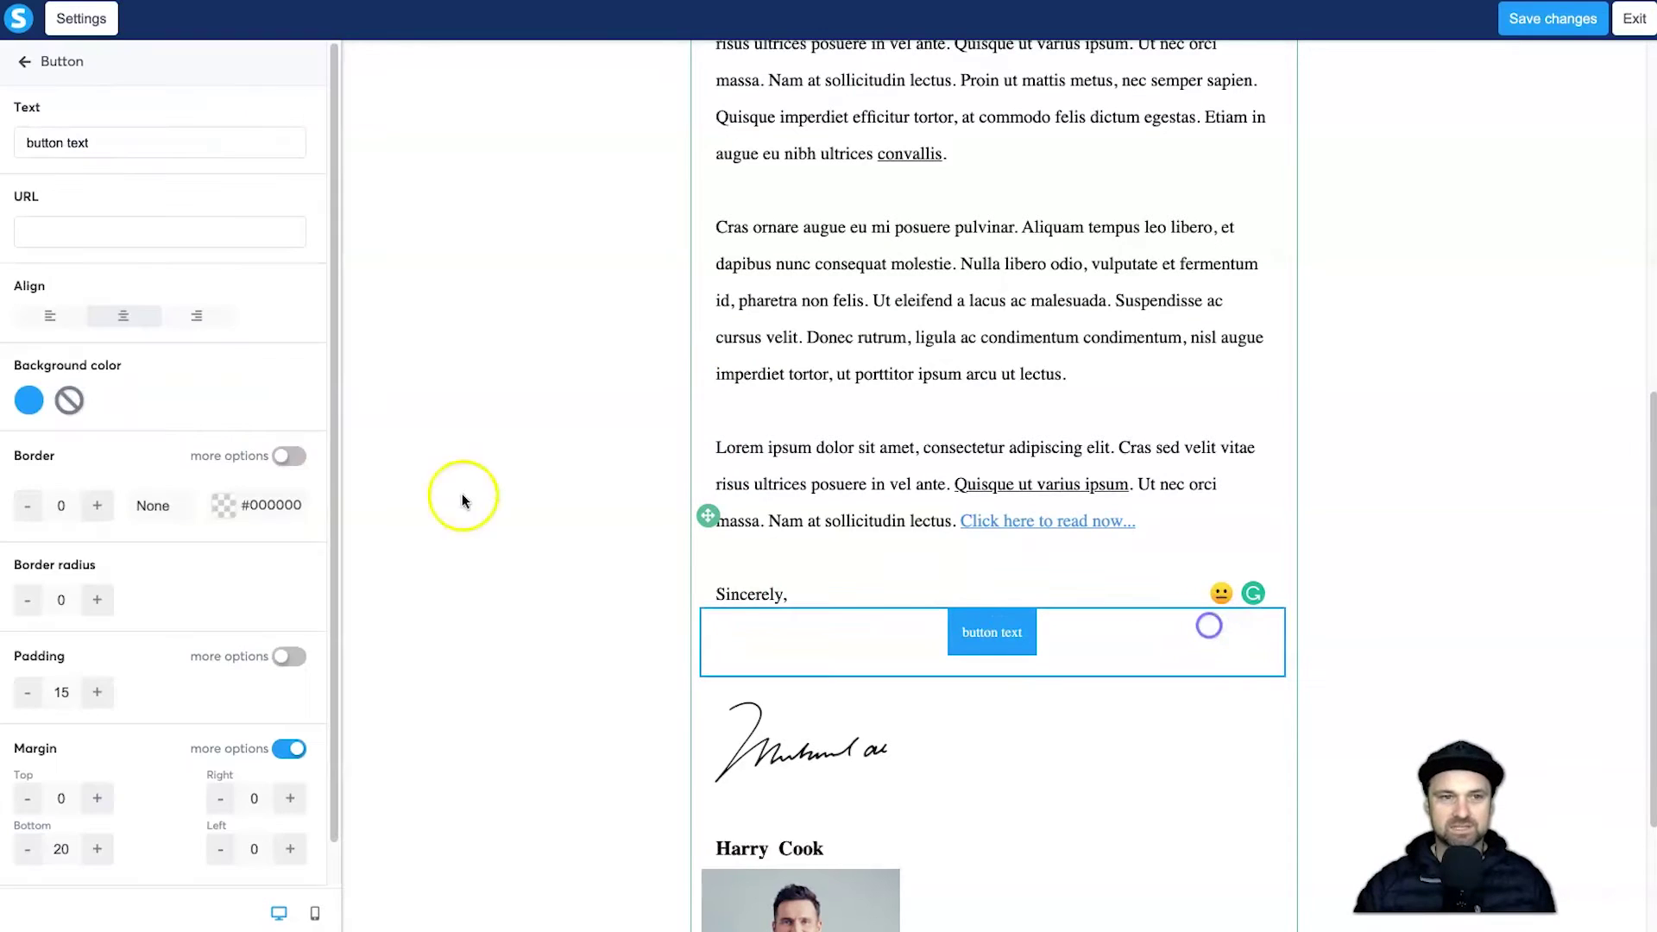
click(1236, 650)
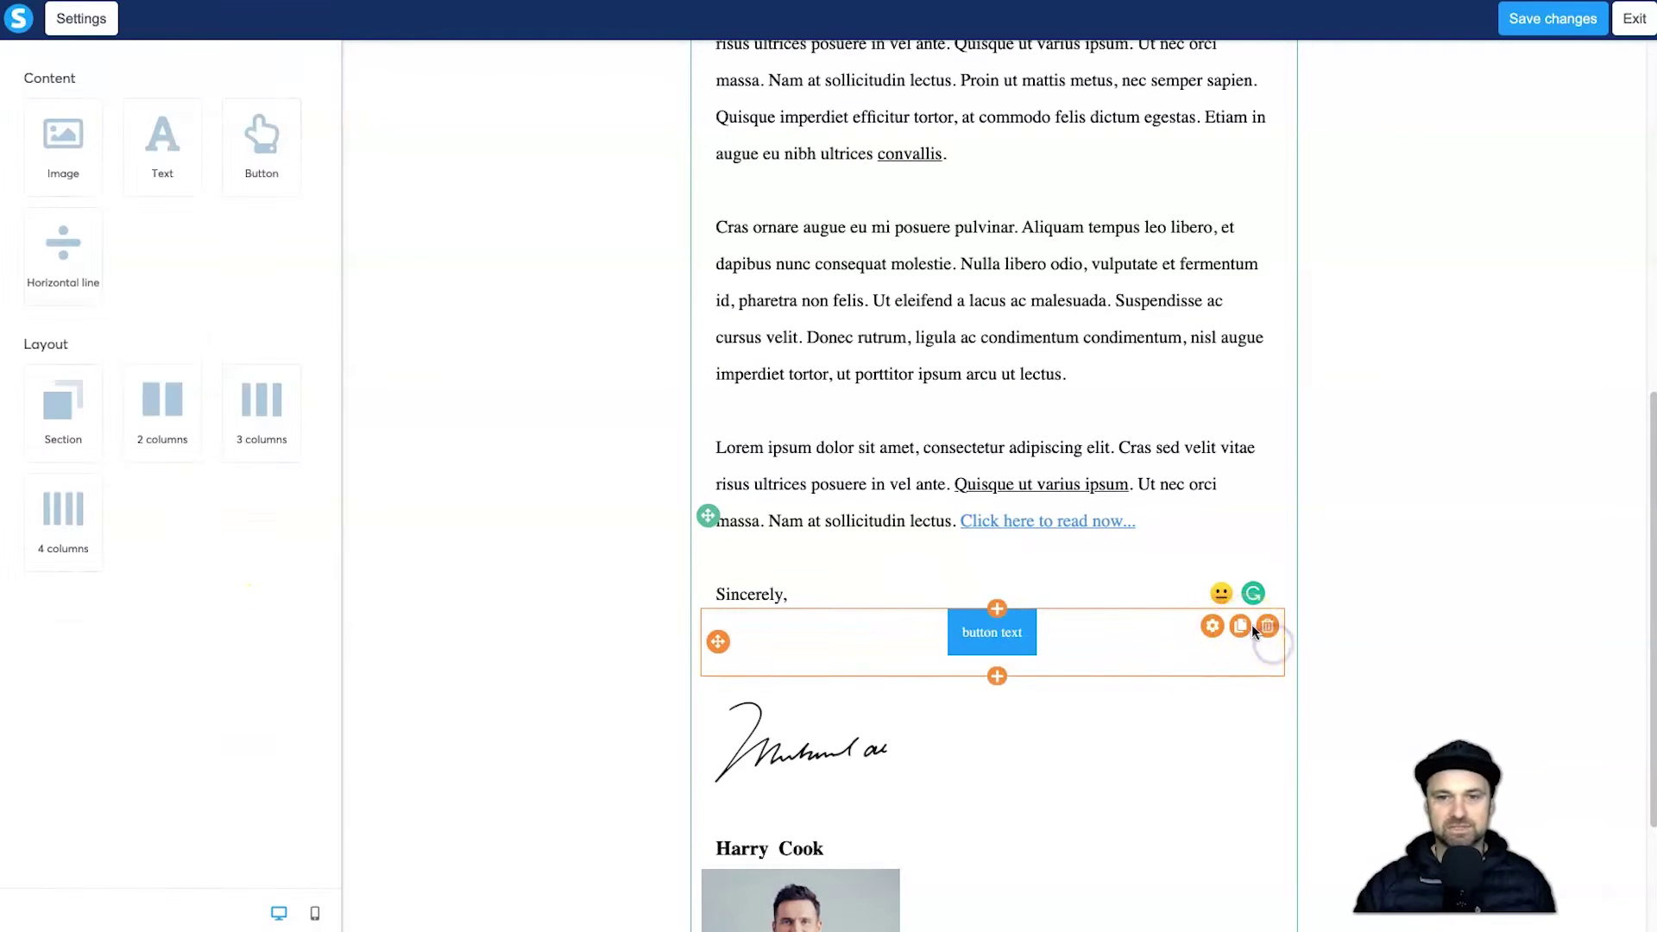
Step: Delete the button element below "Sincerely,"
click(1275, 636)
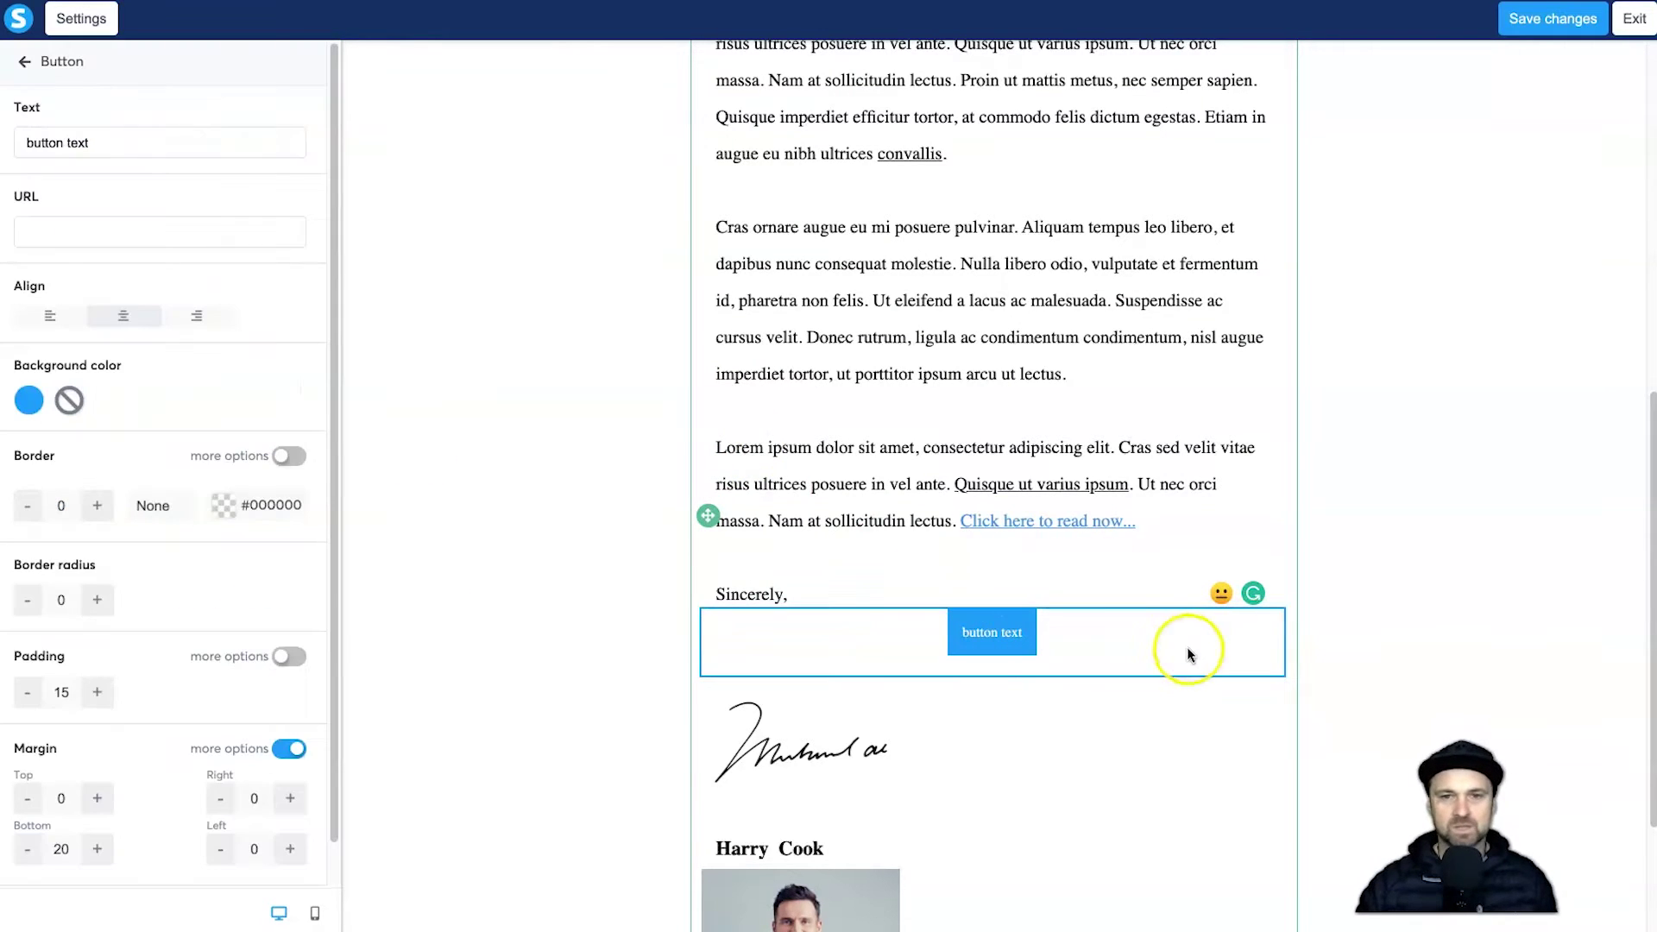
click(1191, 651)
click(1265, 625)
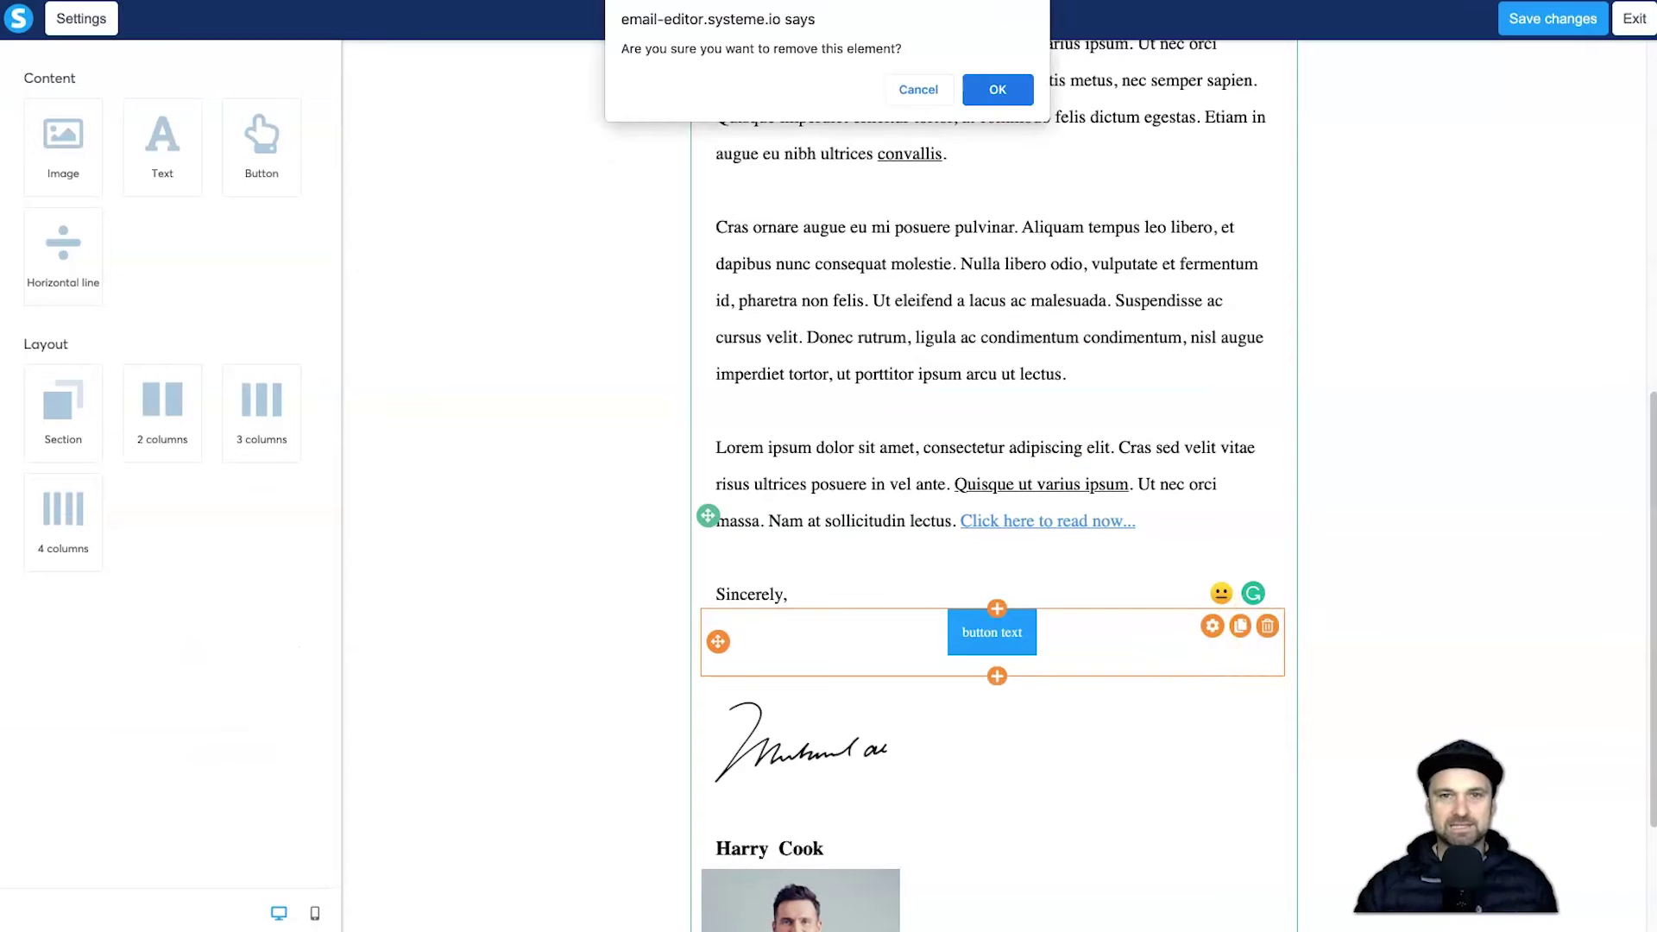
click(1003, 88)
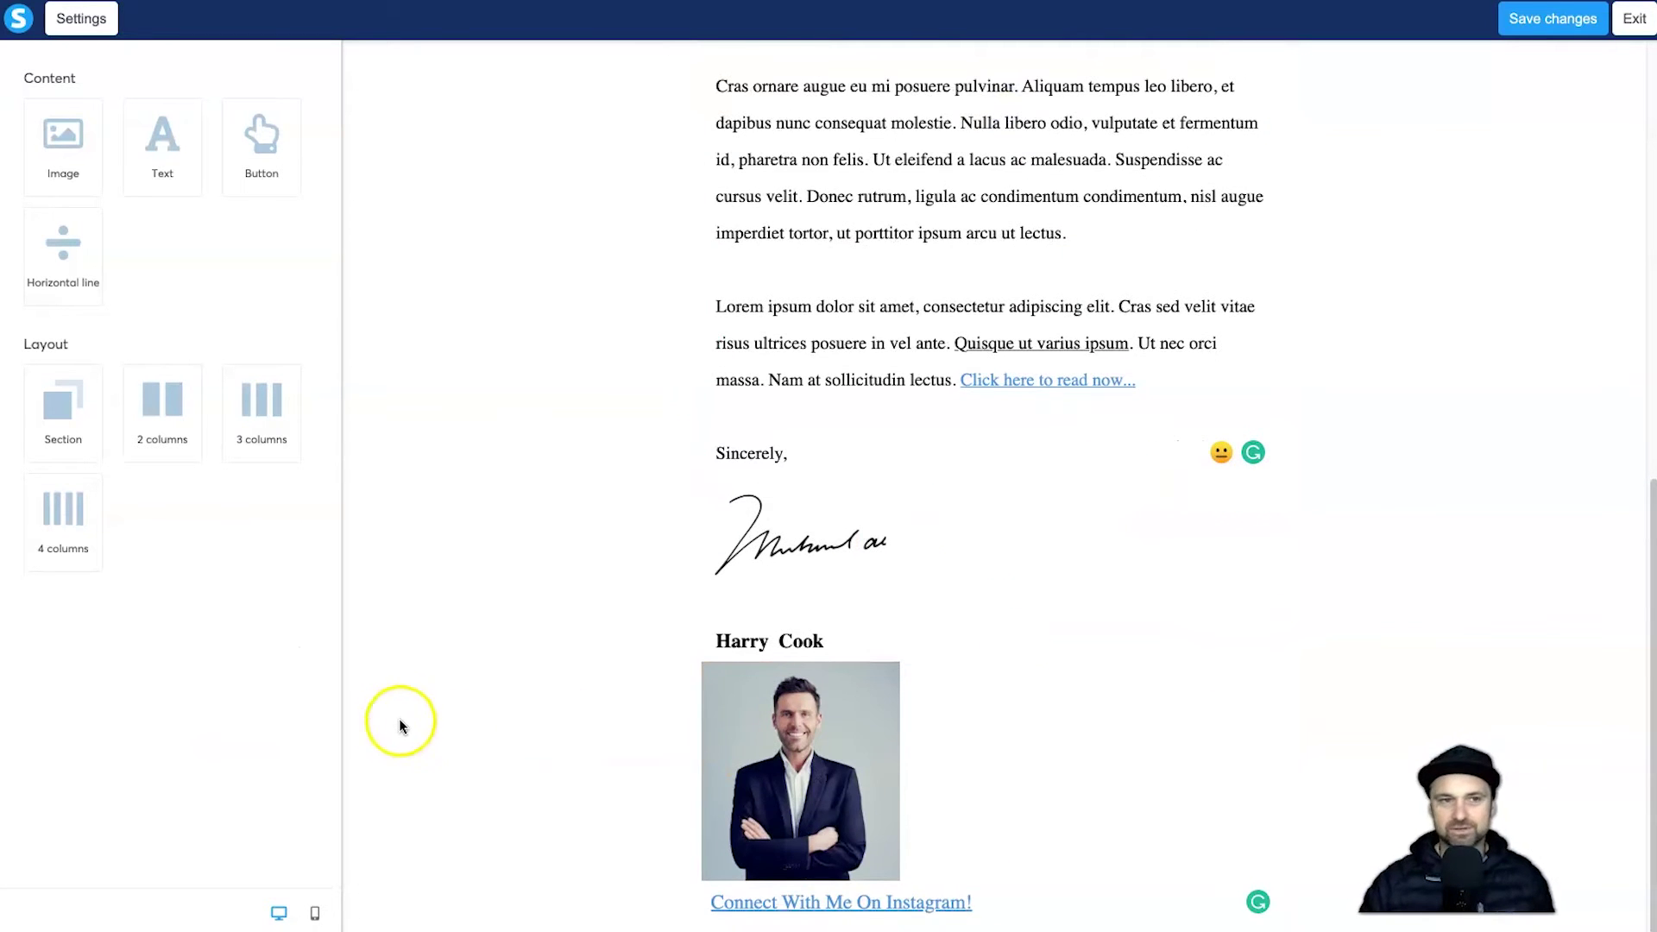
Step: Save the changes to the email and exit the visual editor to the newsletter's settings page
scroll(501, 616, up, 7)
scroll(904, 224, up, 3)
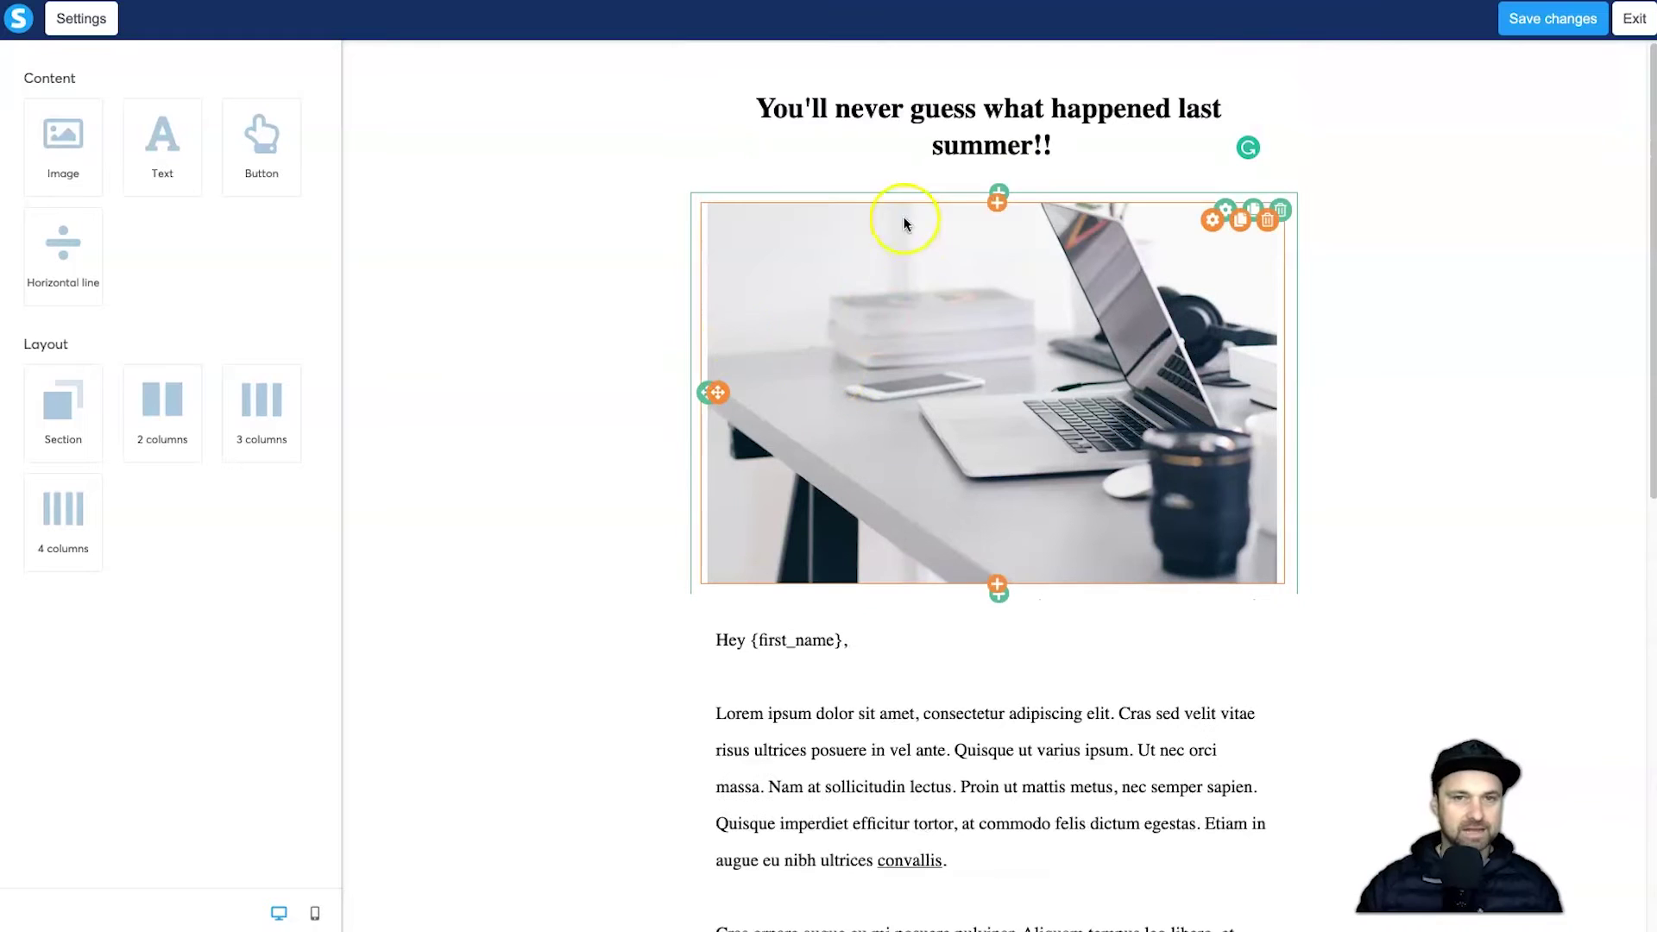
scroll(1133, 385, down, 8)
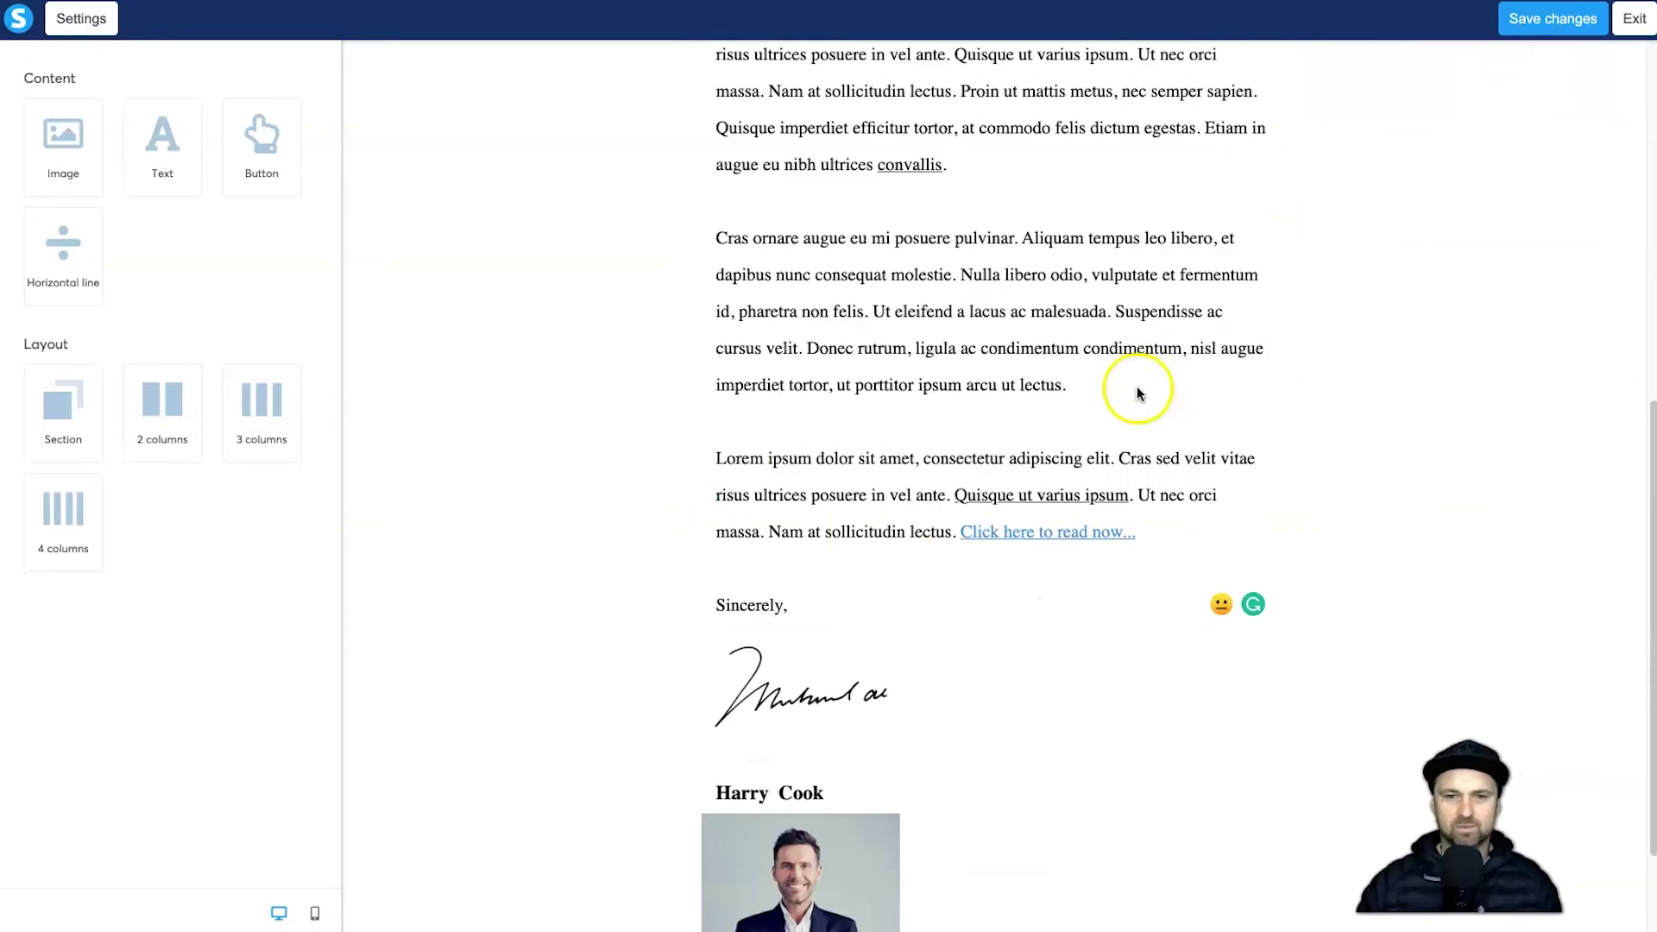
scroll(1132, 385, down, 3)
scroll(969, 629, up, 10)
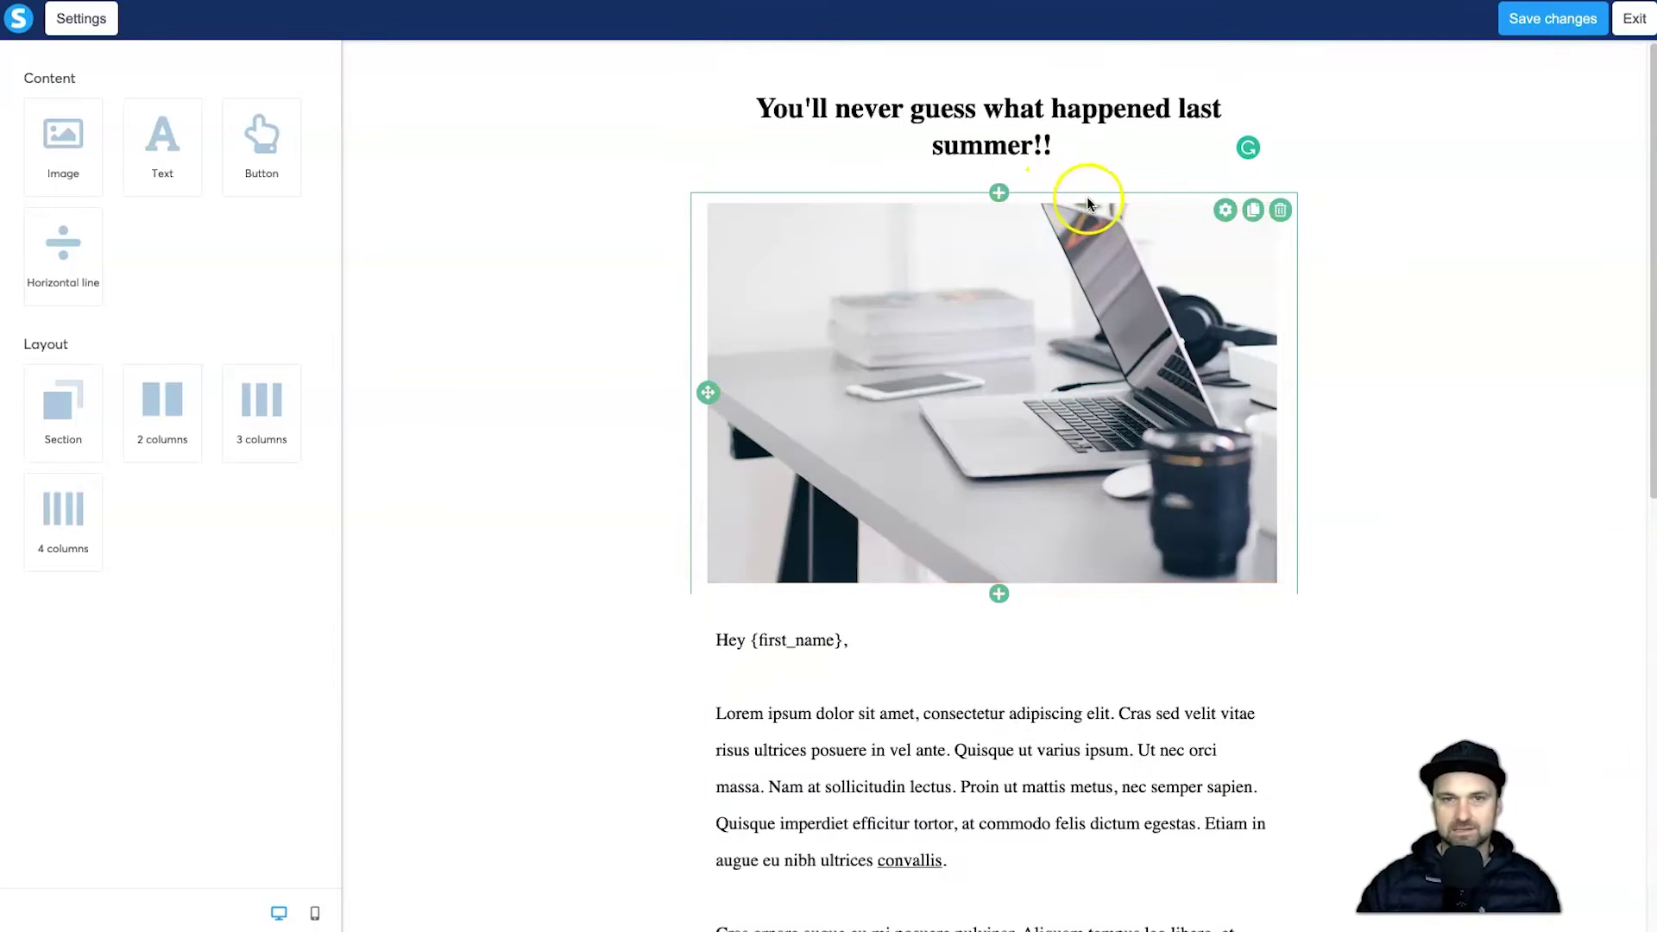
click(1517, 21)
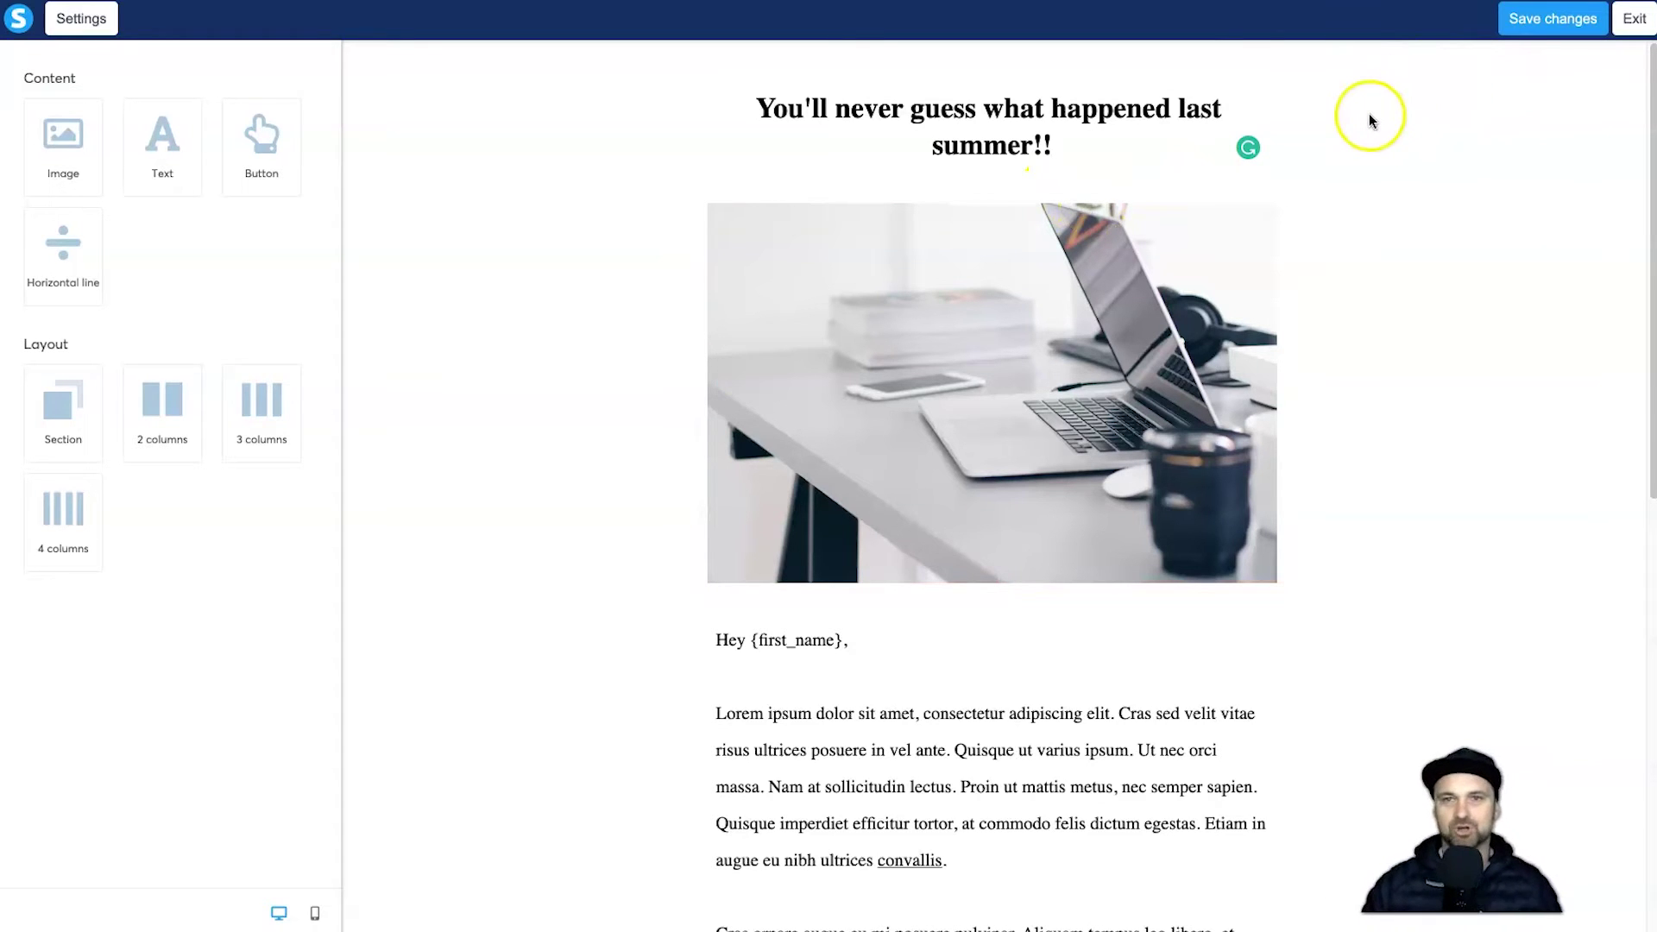
click(1551, 20)
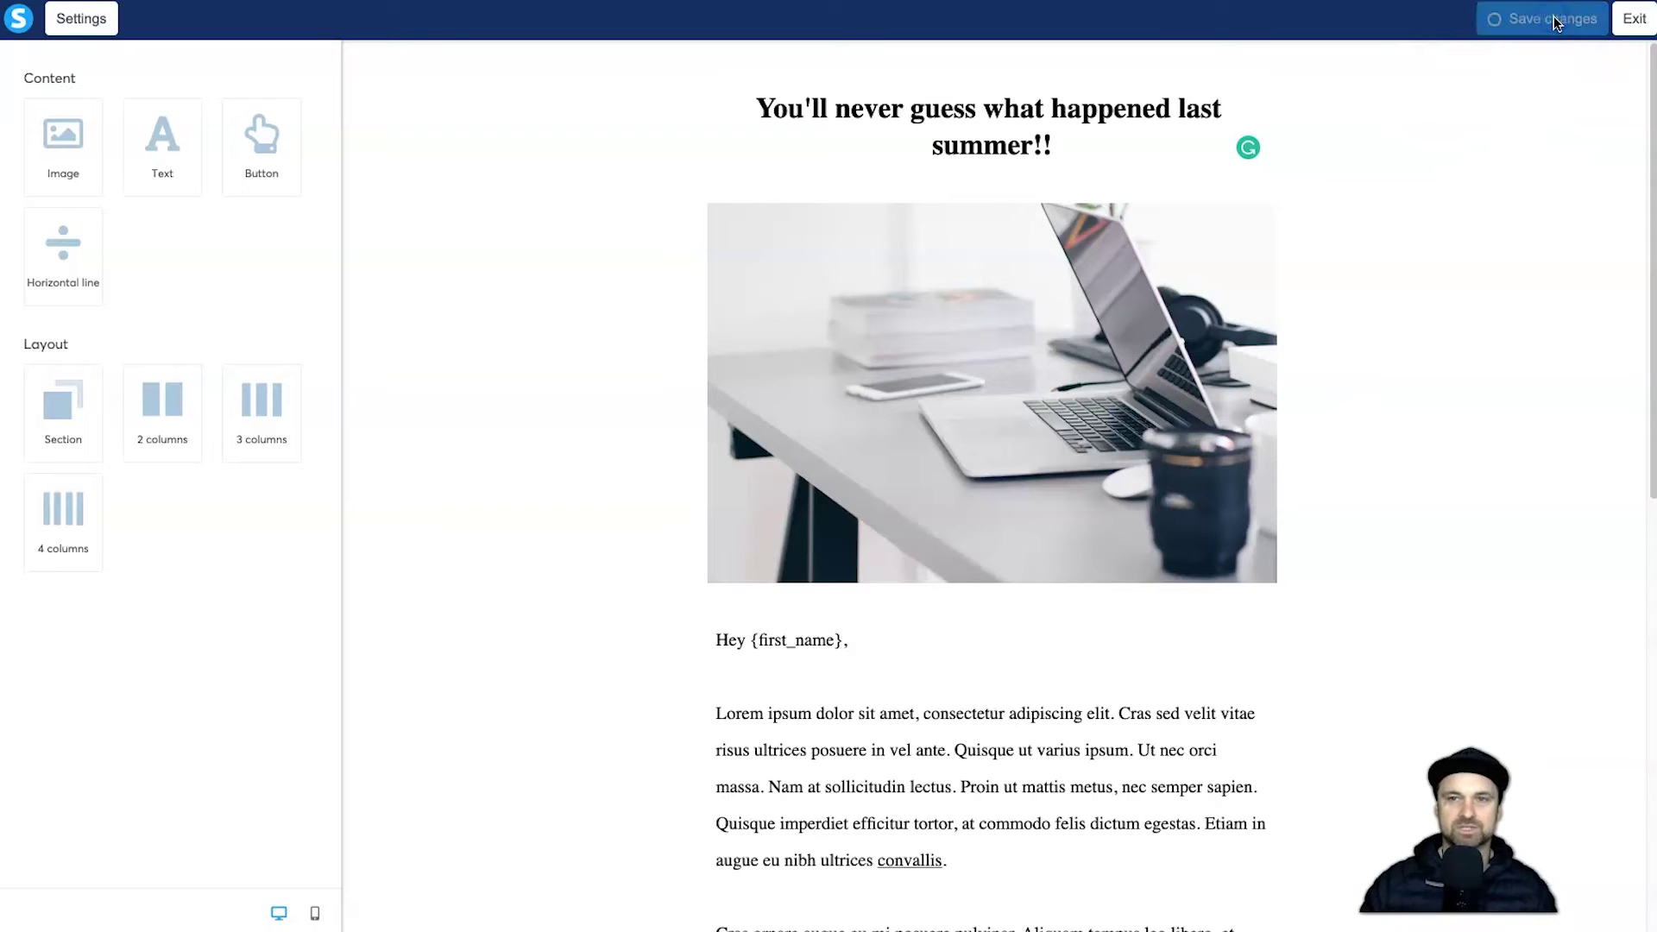
click(1633, 23)
click(1073, 316)
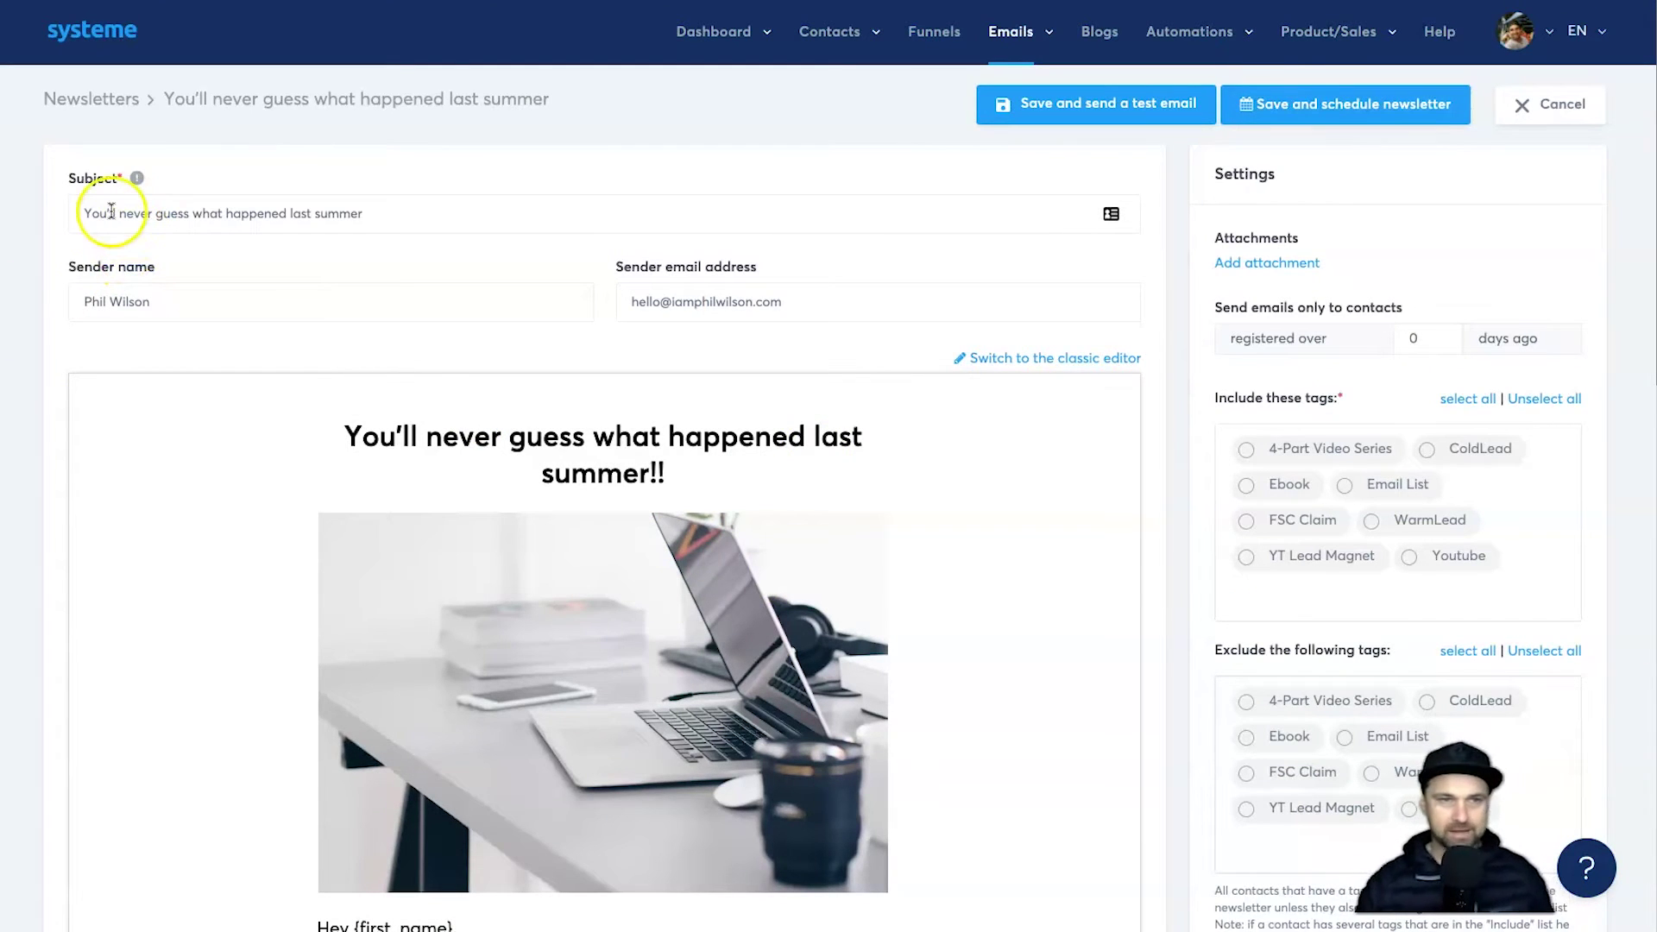
Step: Review the newsletter's subject, sender name, sender email address and content preview
drag(92, 210, 536, 211)
drag(72, 301, 139, 300)
click(139, 300)
drag(635, 302, 832, 303)
click(835, 303)
scroll(923, 338, down, 7)
scroll(537, 344, down, 8)
scroll(526, 463, up, 15)
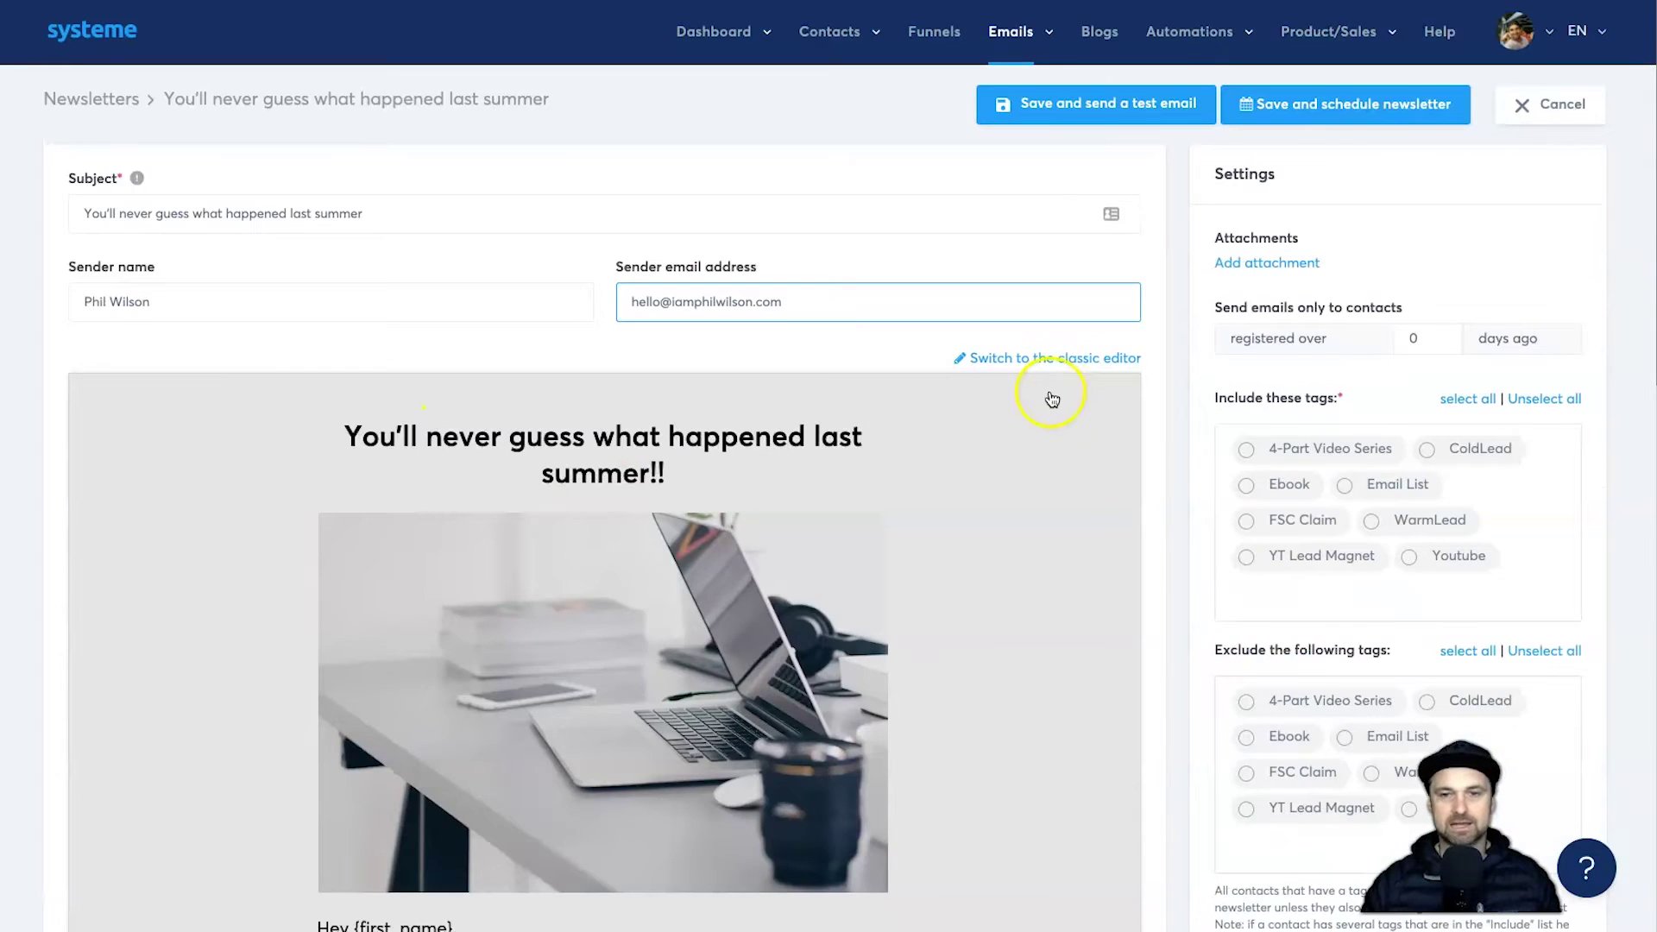
scroll(1138, 569, down, 5)
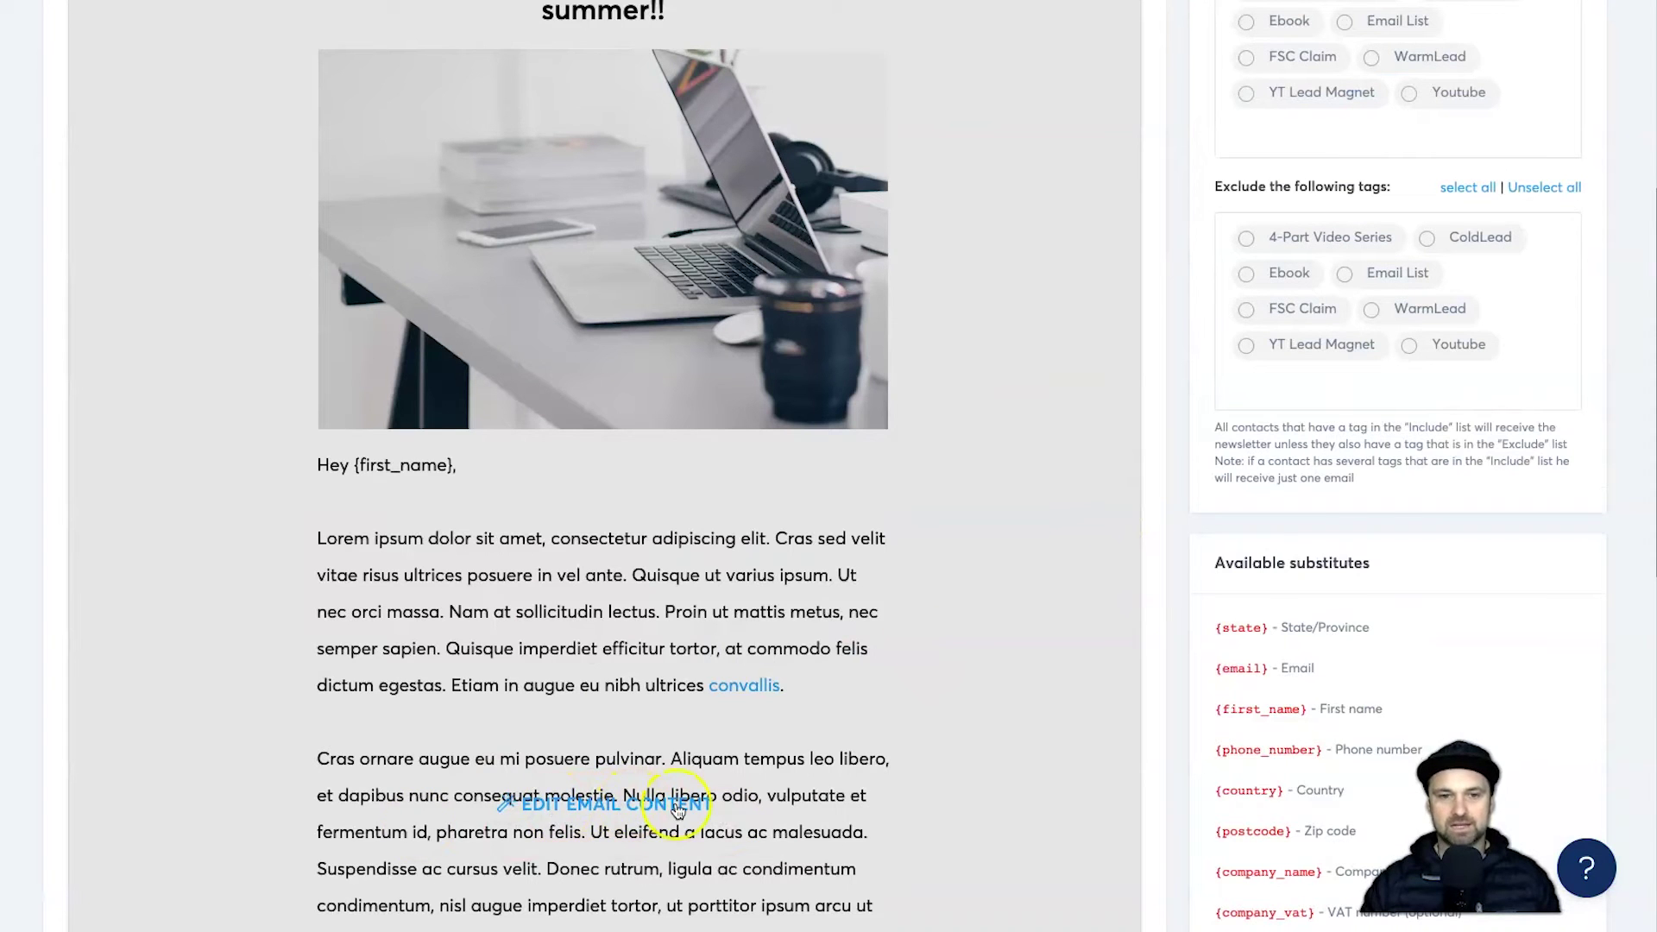
scroll(1381, 340, up, 4)
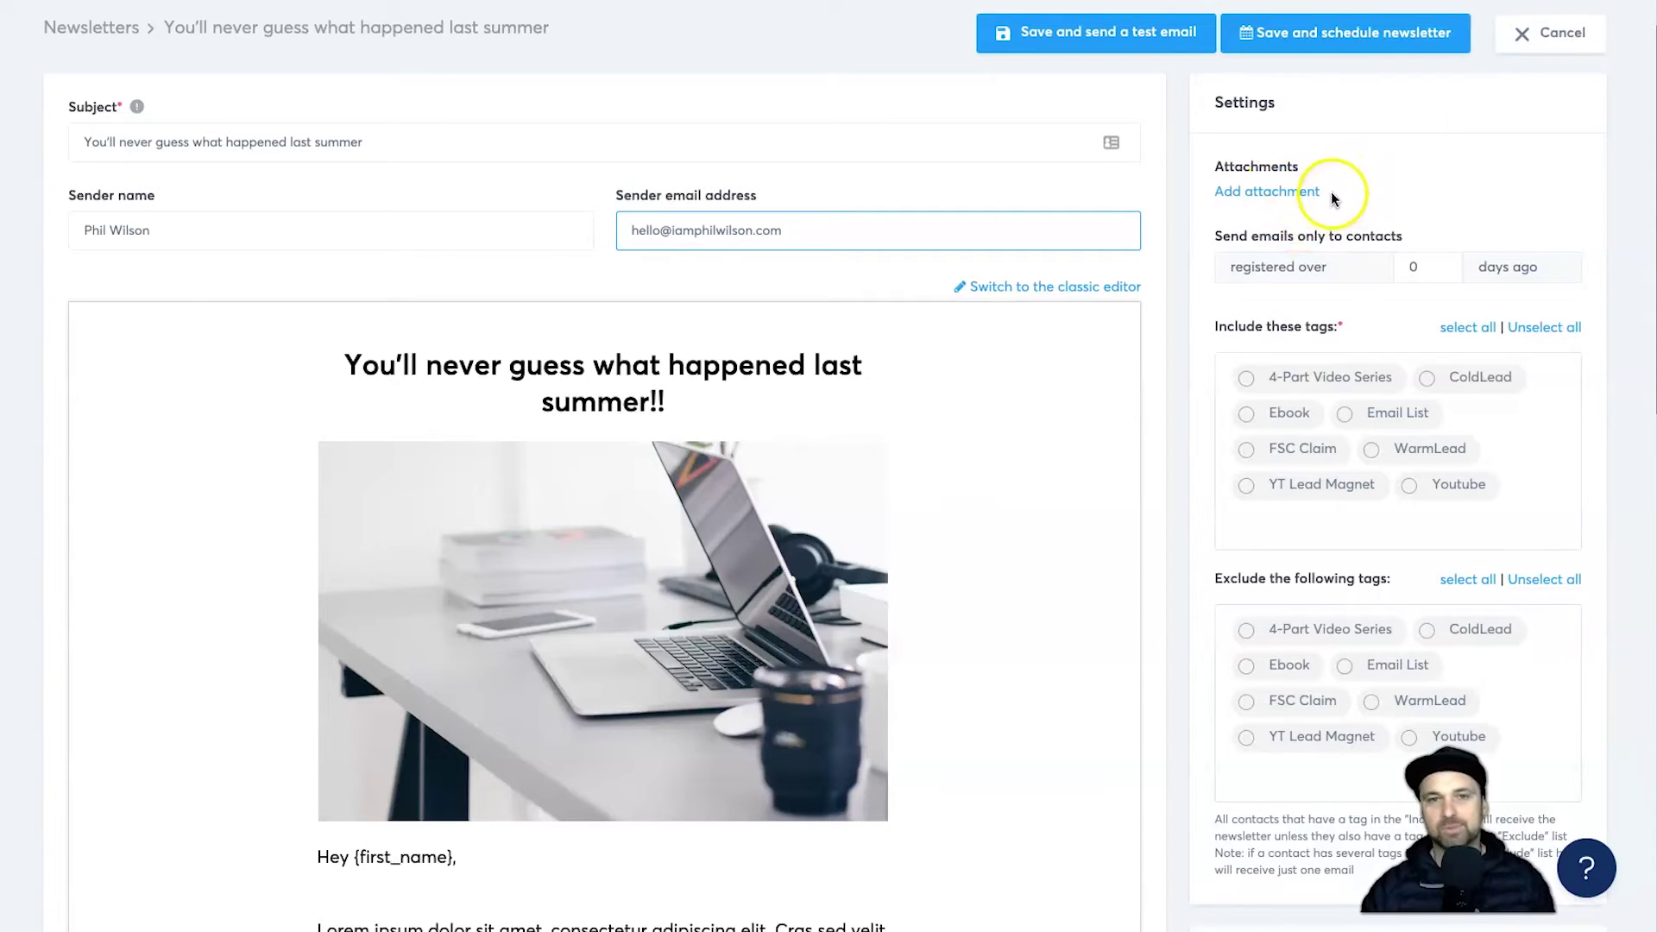
Step: Examine the newsletter's attachment option and the setting that limits sending by the number of days since contacts registered
click(1223, 162)
drag(1291, 163, 1222, 166)
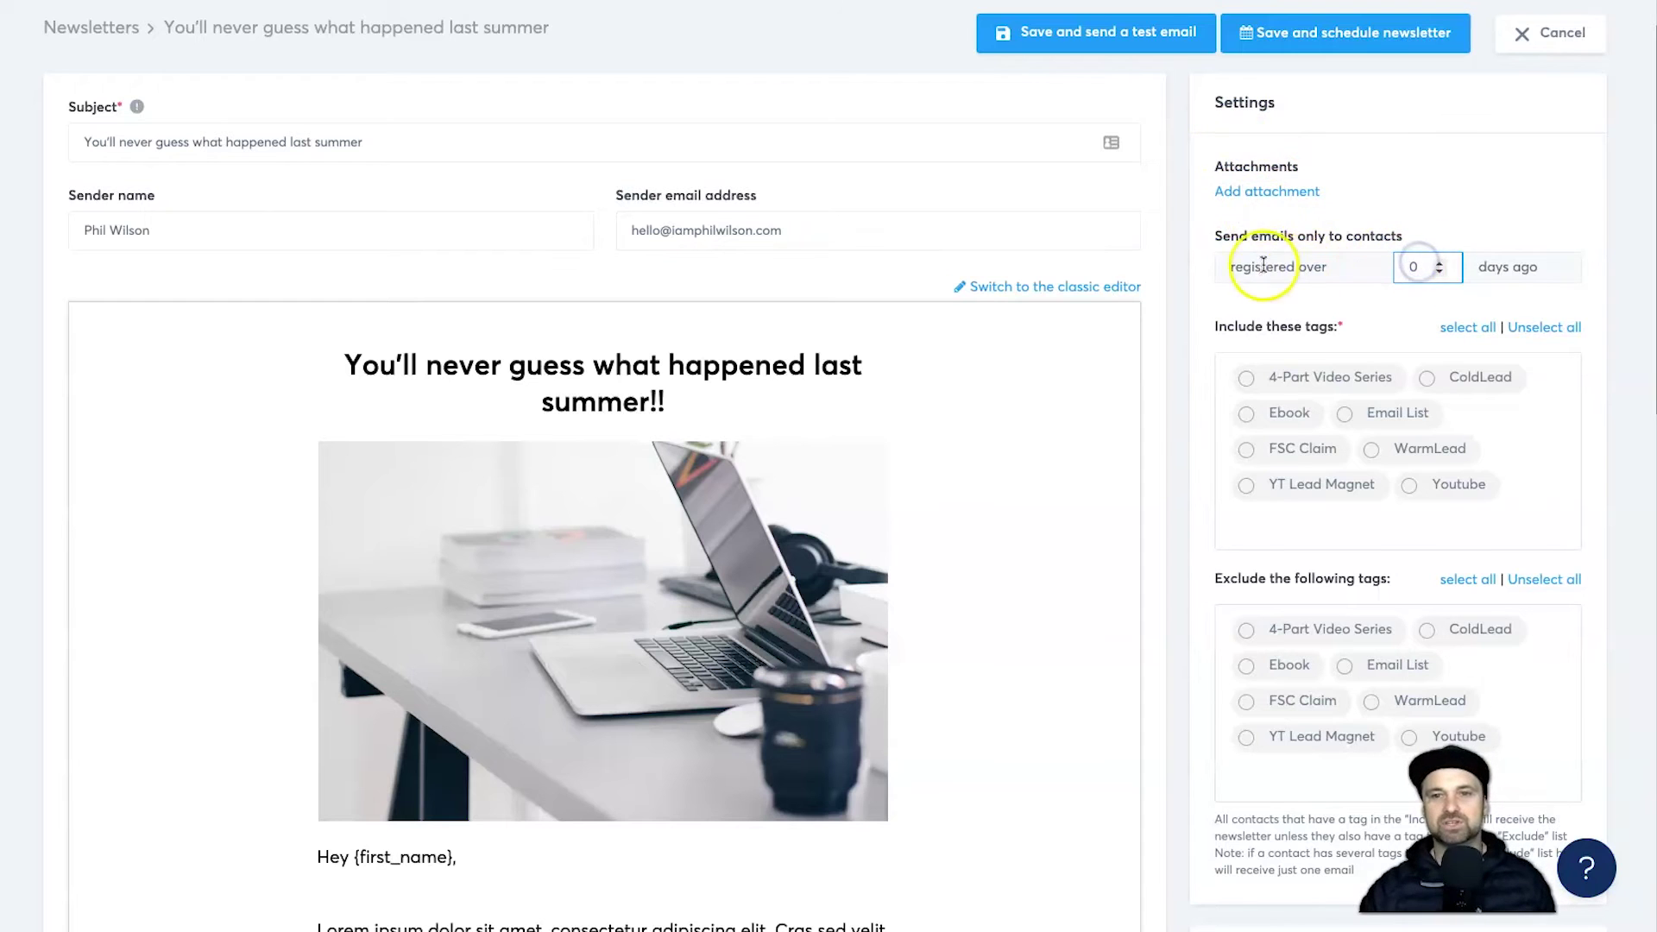
drag(1217, 236, 1405, 229)
click(1403, 228)
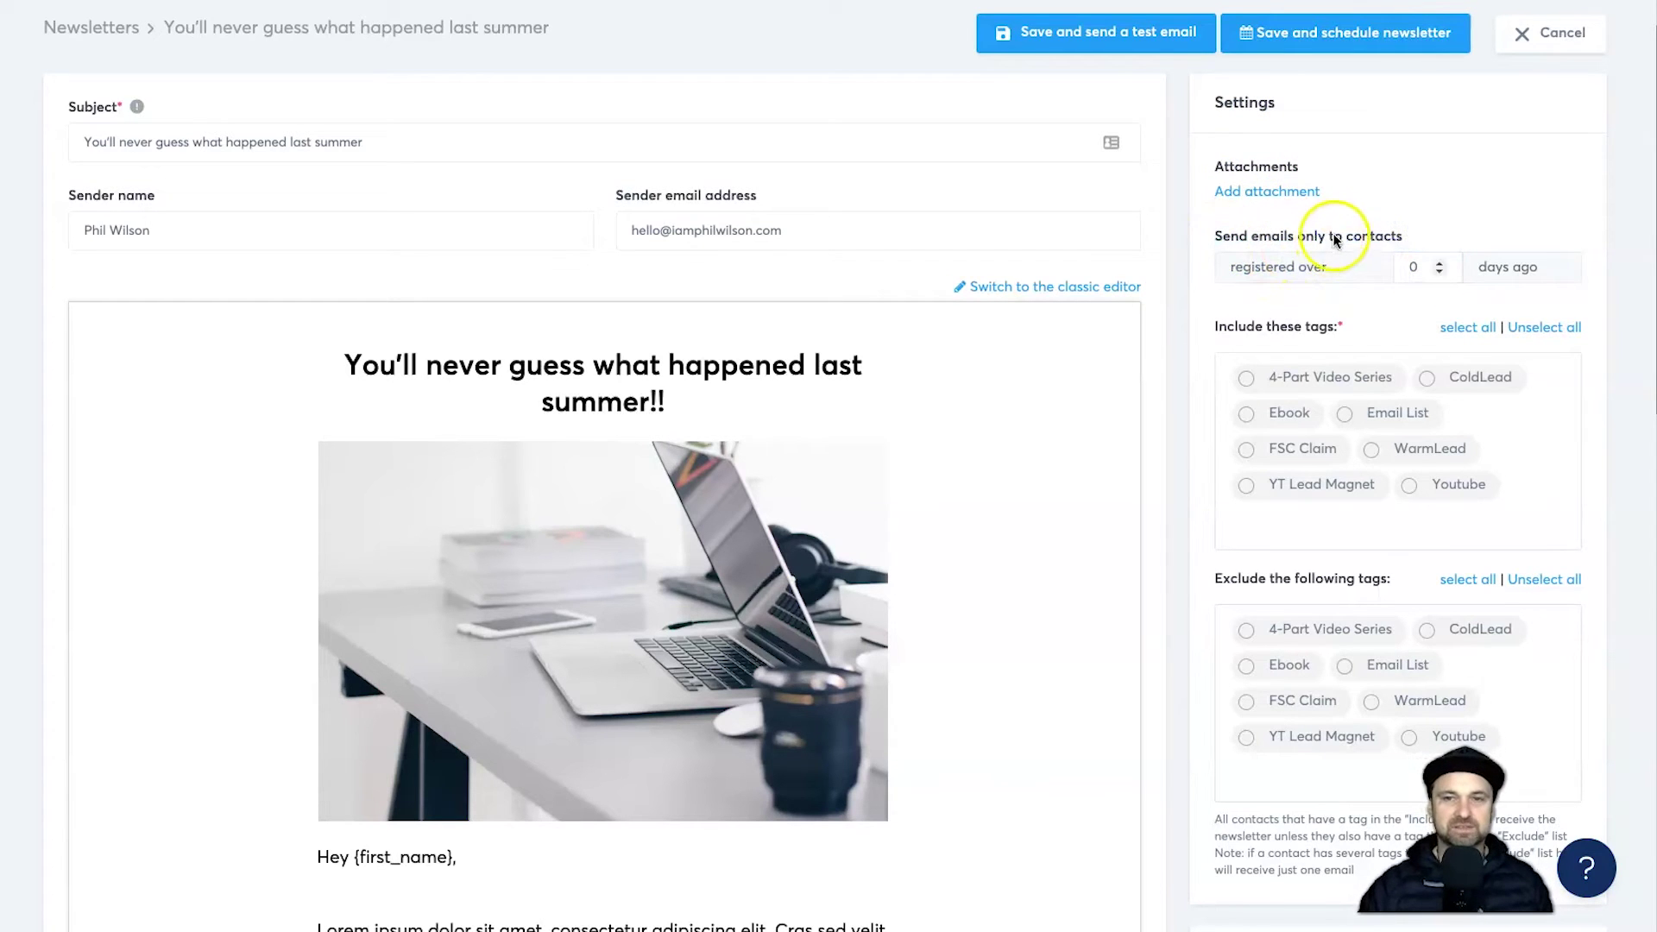
drag(1226, 265, 1345, 268)
click(1341, 274)
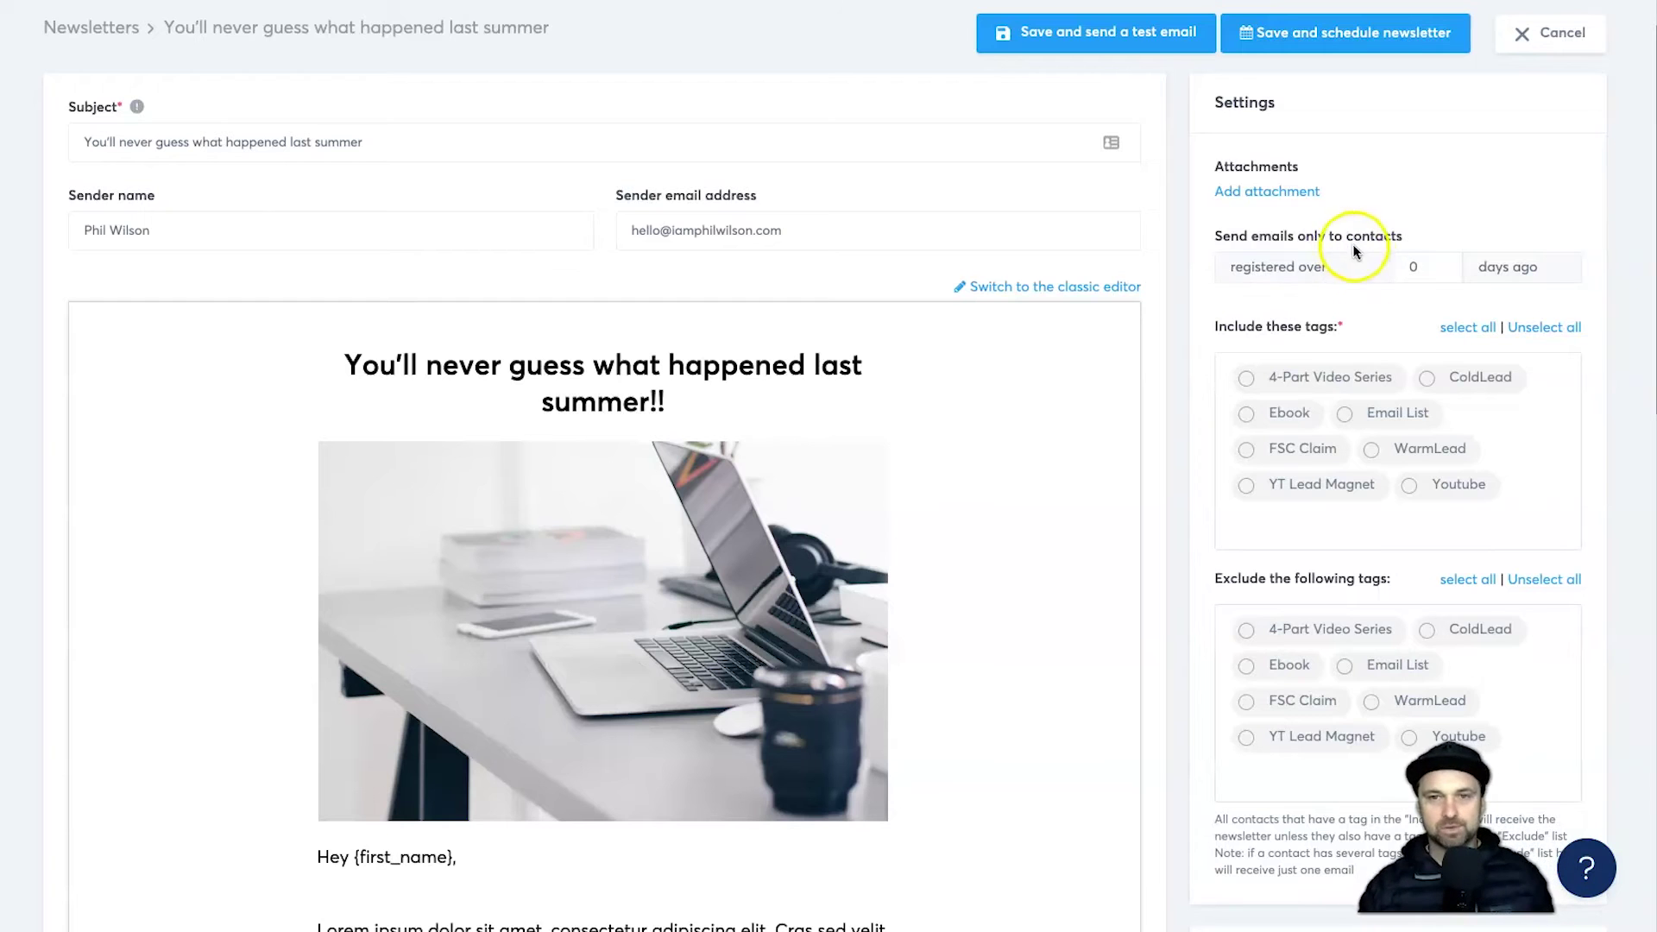
click(1412, 264)
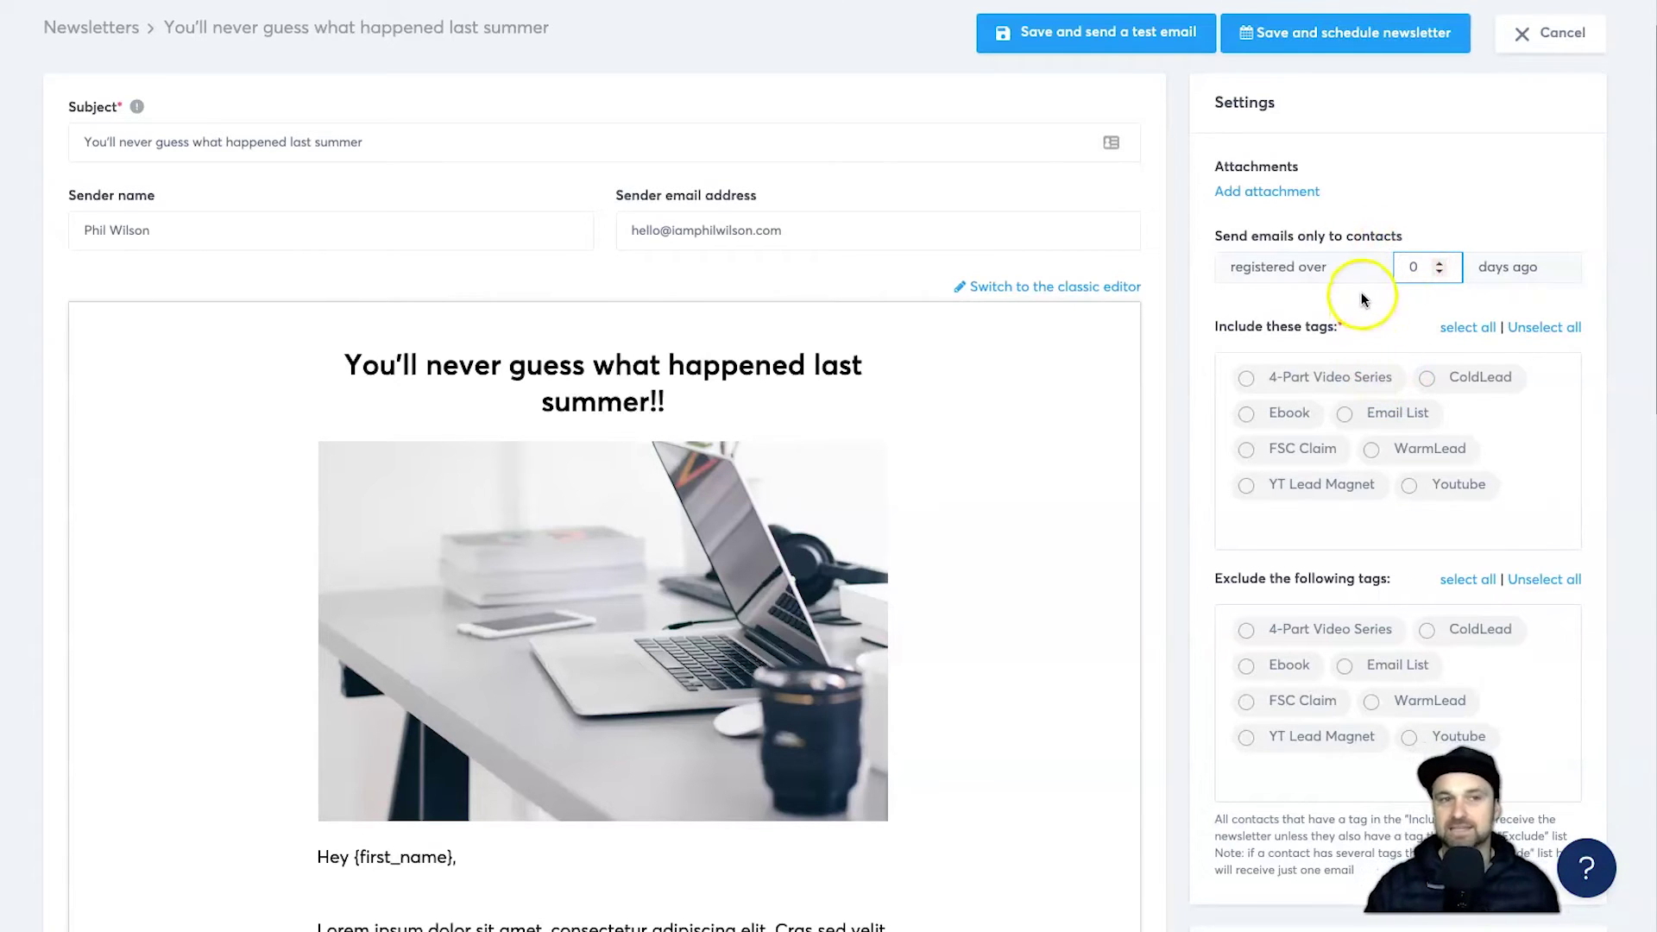
Step: Include contacts tagged "4-Part Video Series" as recipients and exclude those tagged "YT Lead Magnet"
double_click(1340, 326)
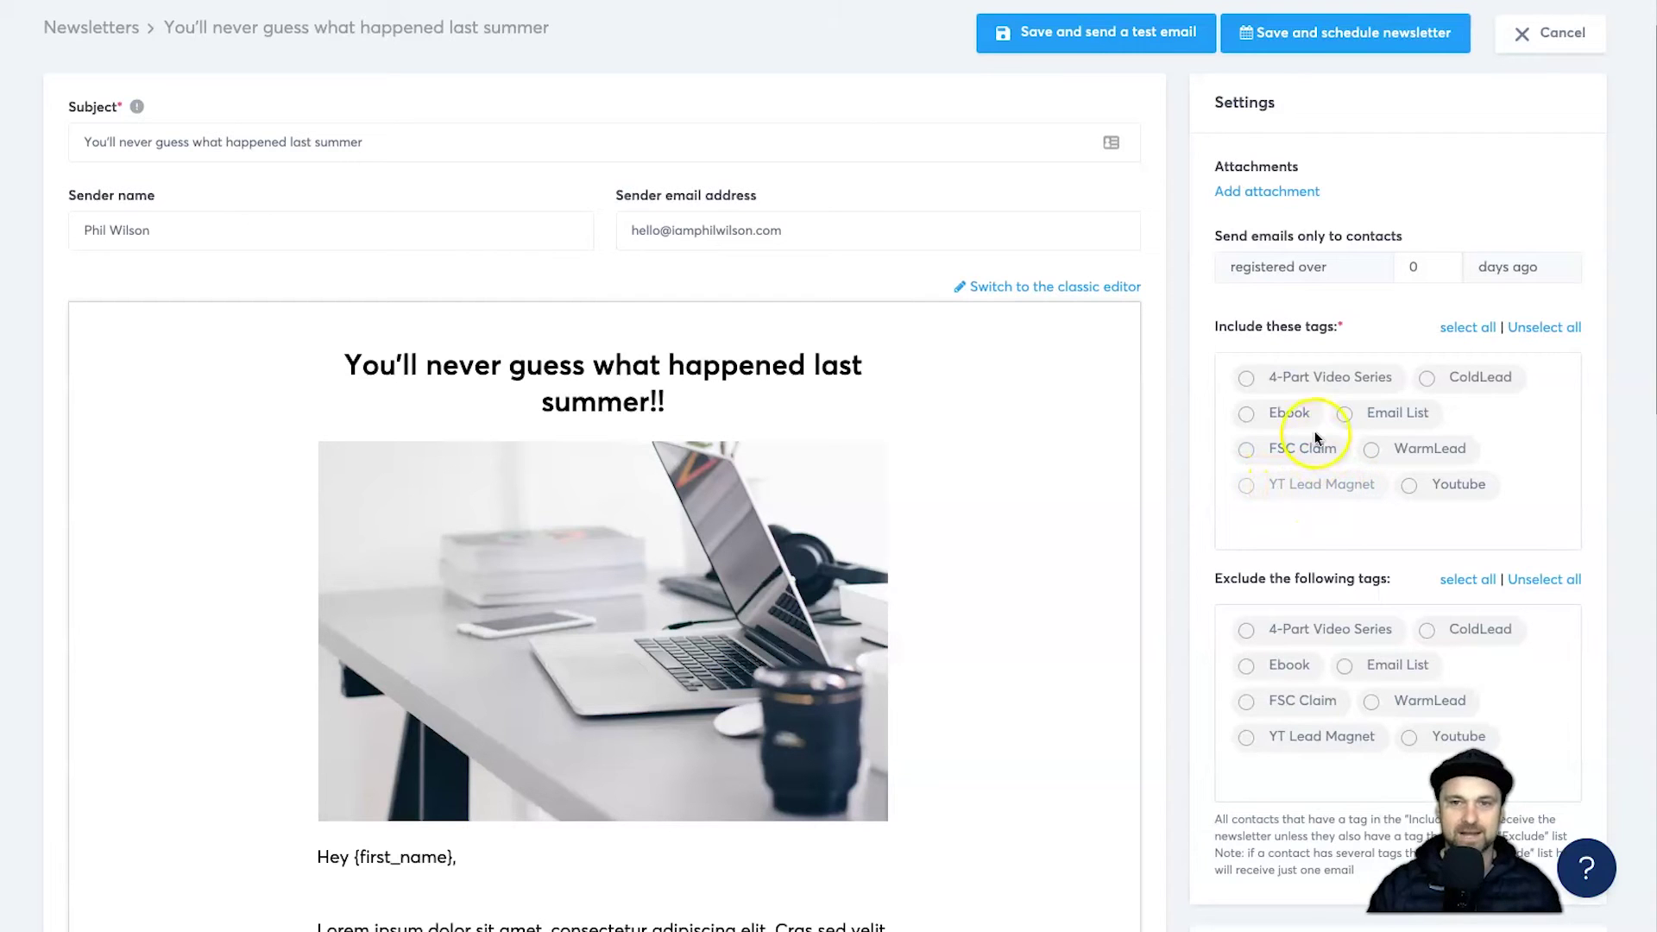
click(1271, 389)
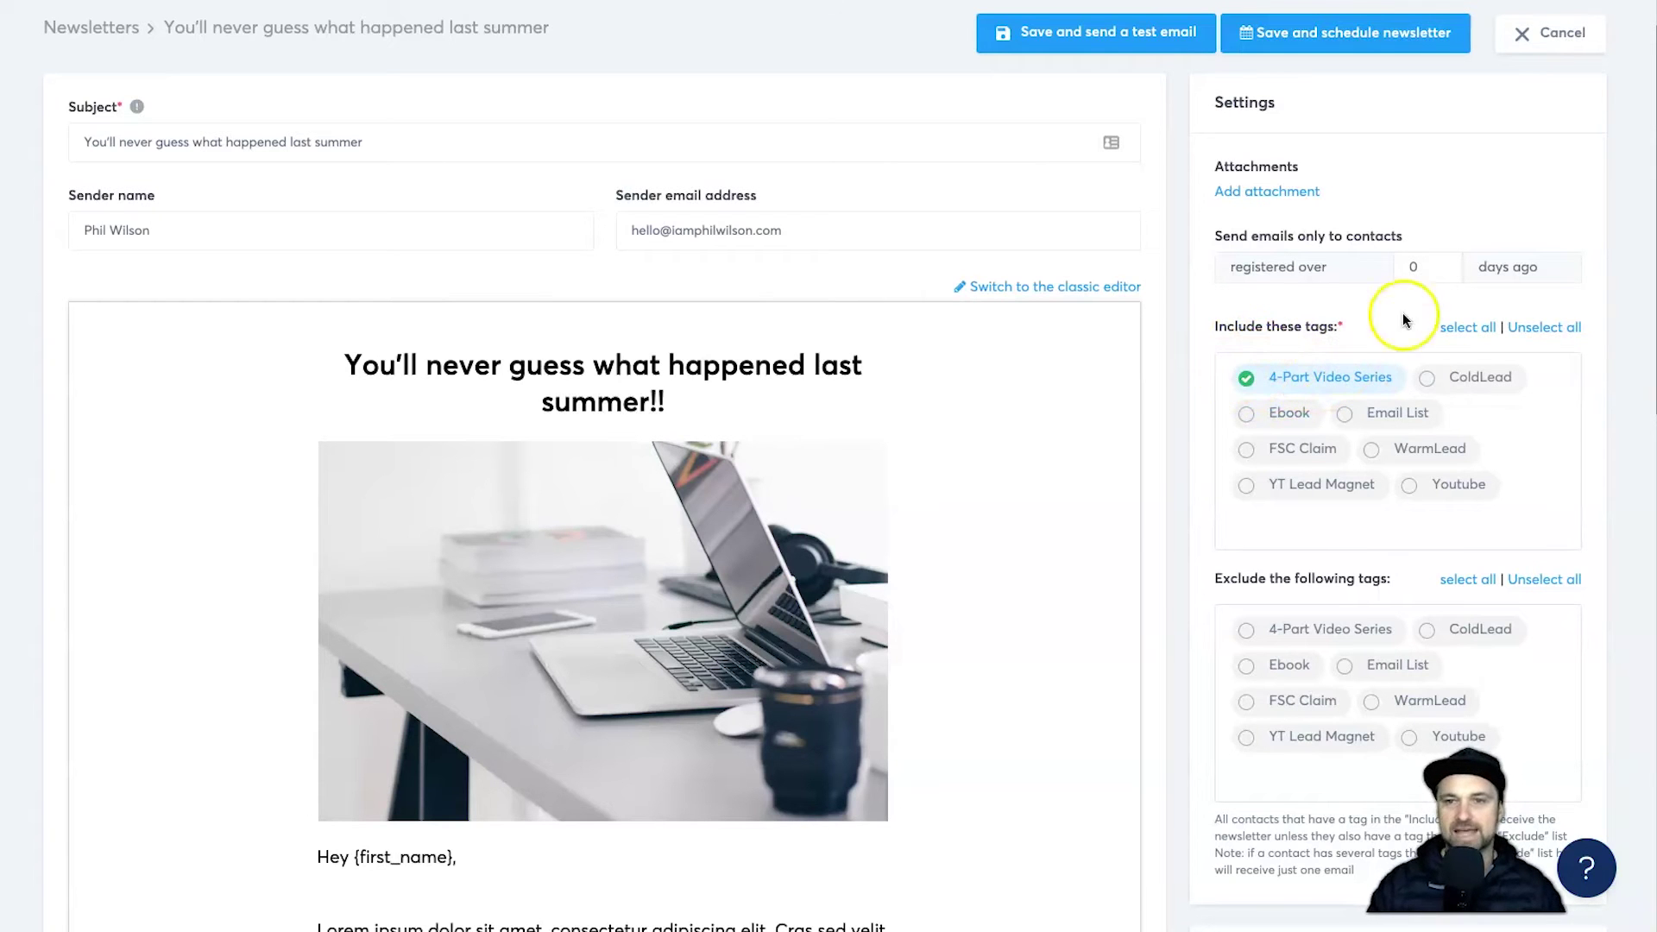
scroll(1252, 414, down, 3)
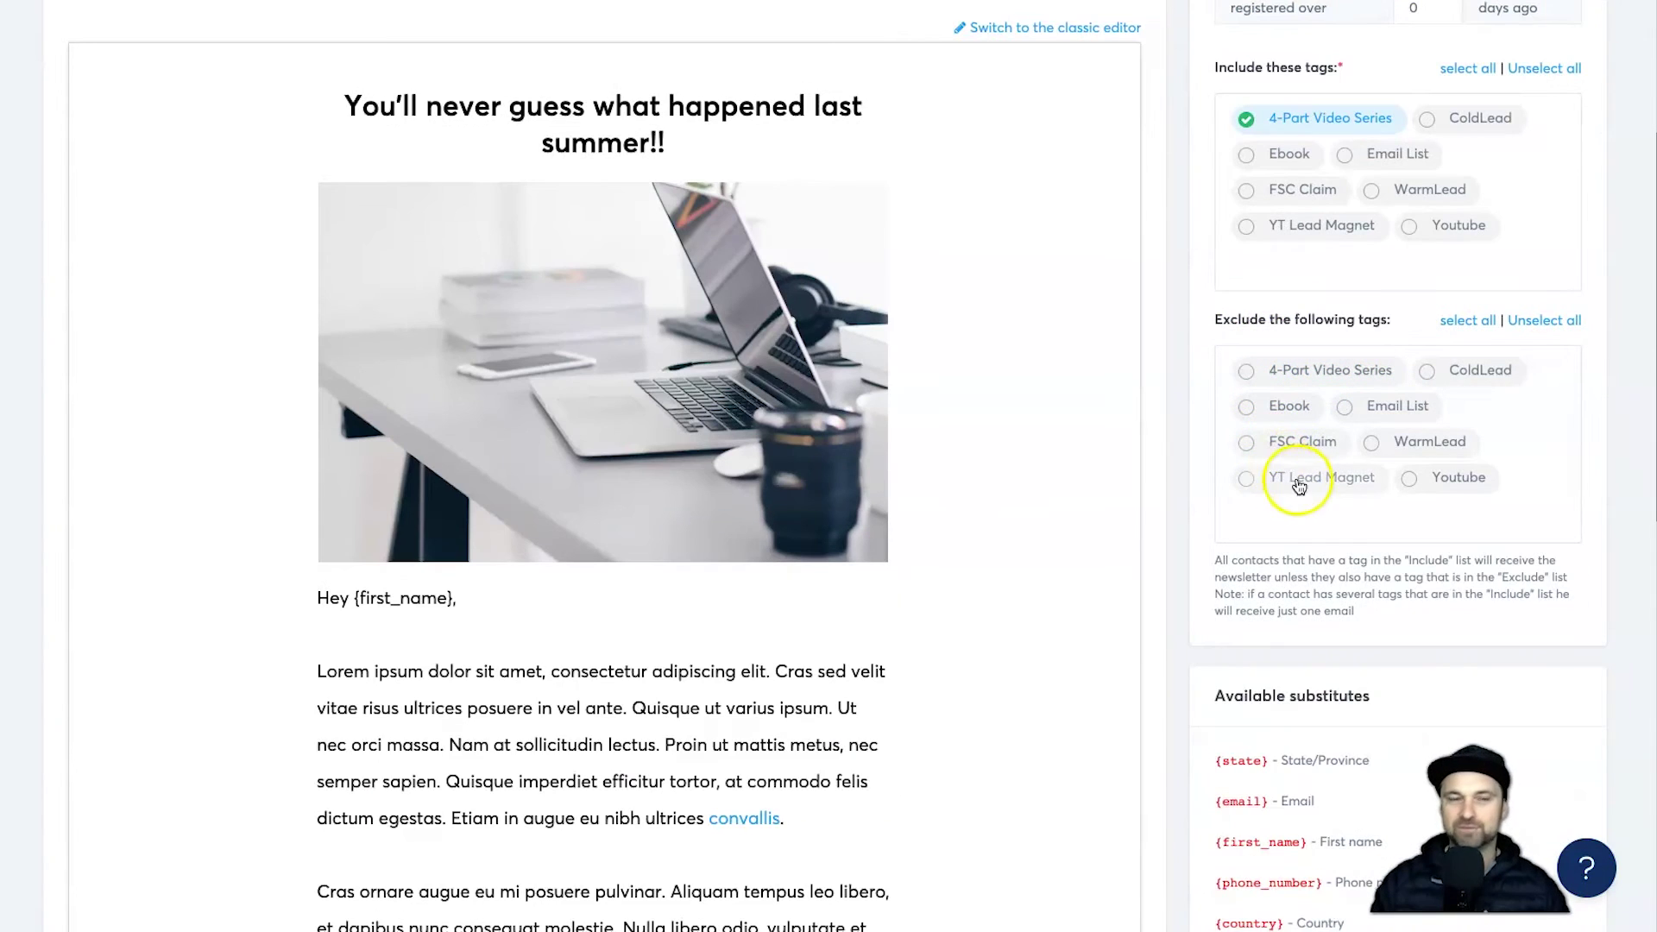
click(1253, 478)
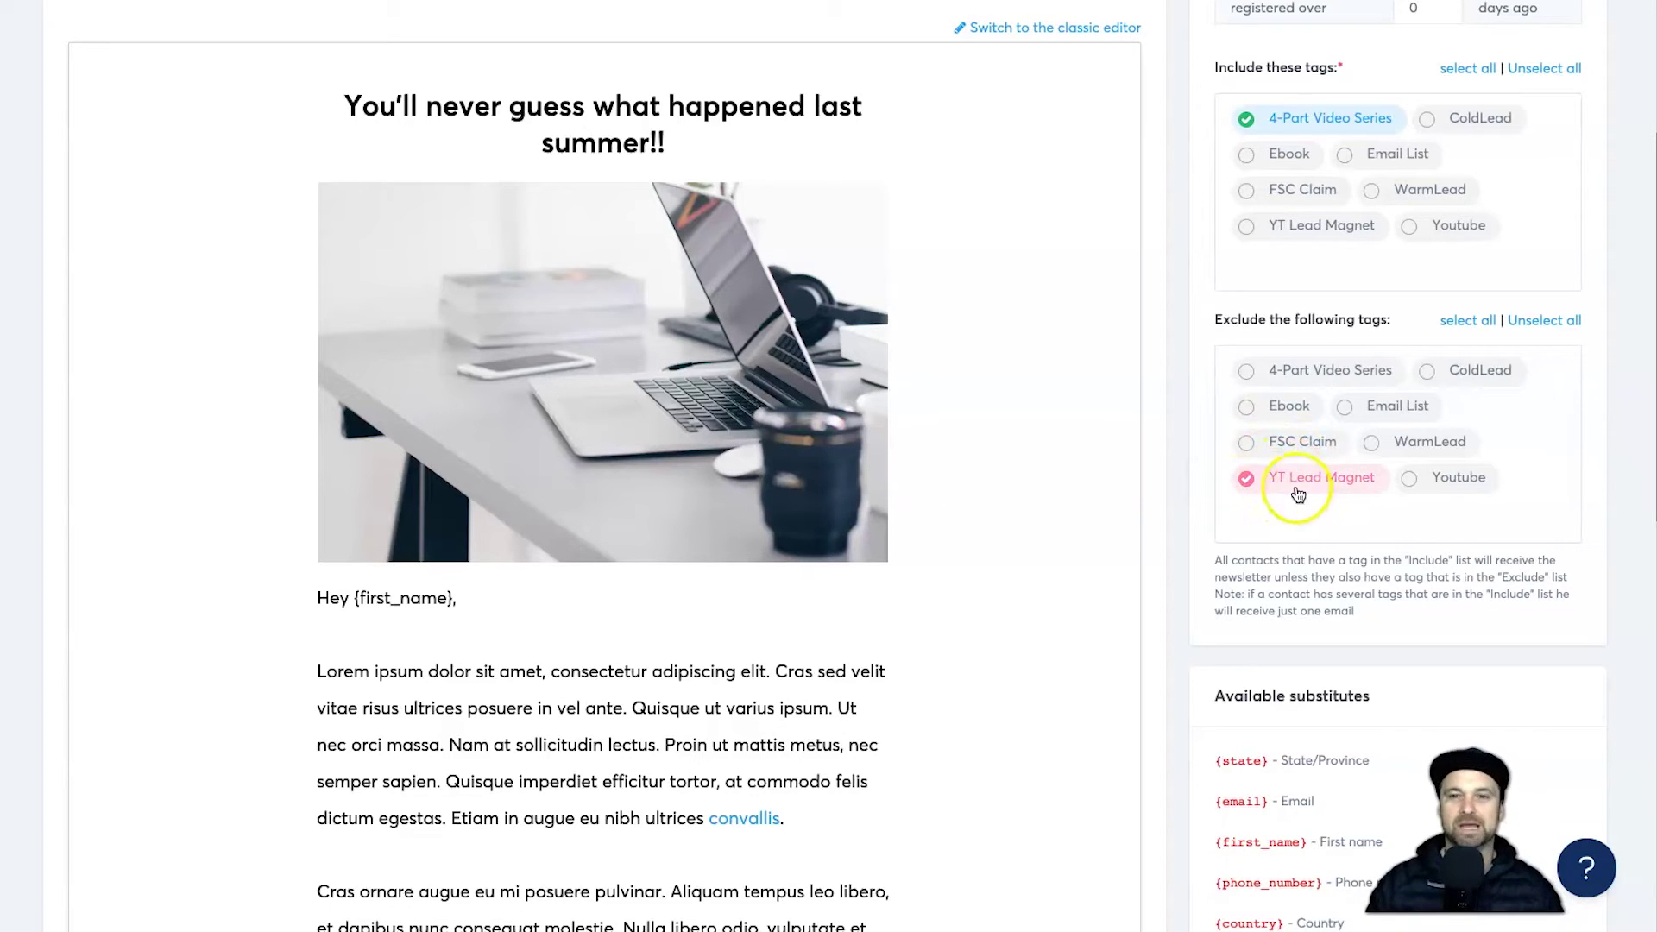
Step: Examine the list of available substitutes for personalising the email, from {state} through {first_name} to {affiliate_dashboard}
scroll(1348, 491, down, 5)
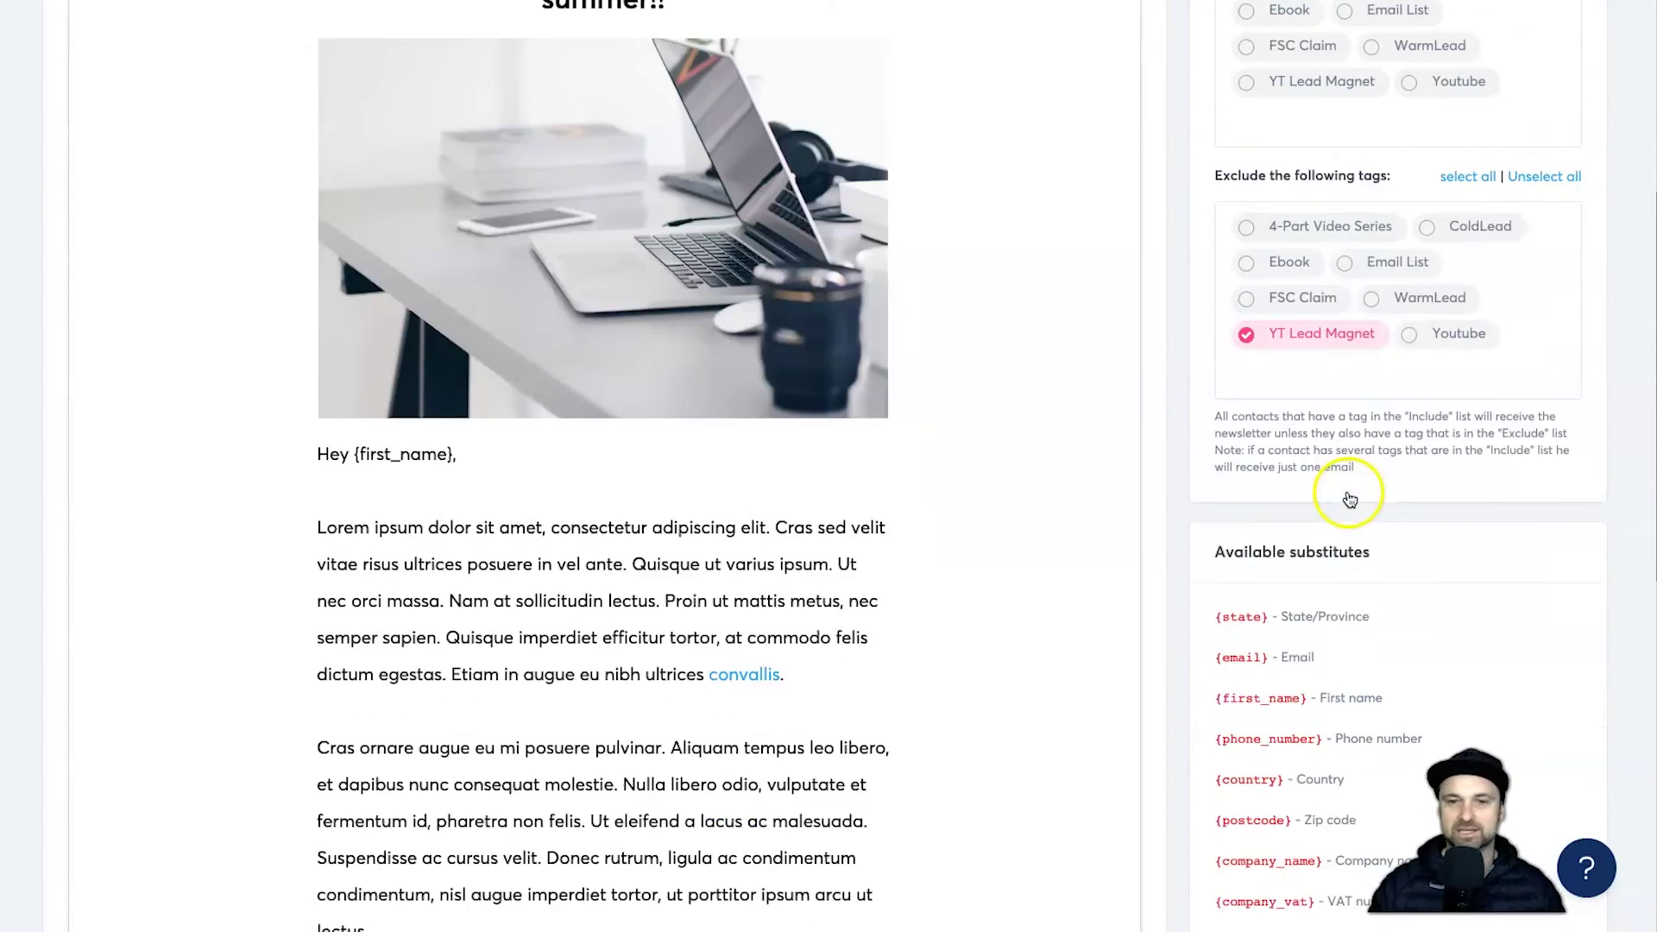
scroll(1346, 487, up, 3)
scroll(1343, 481, down, 2)
scroll(1333, 494, down, 1)
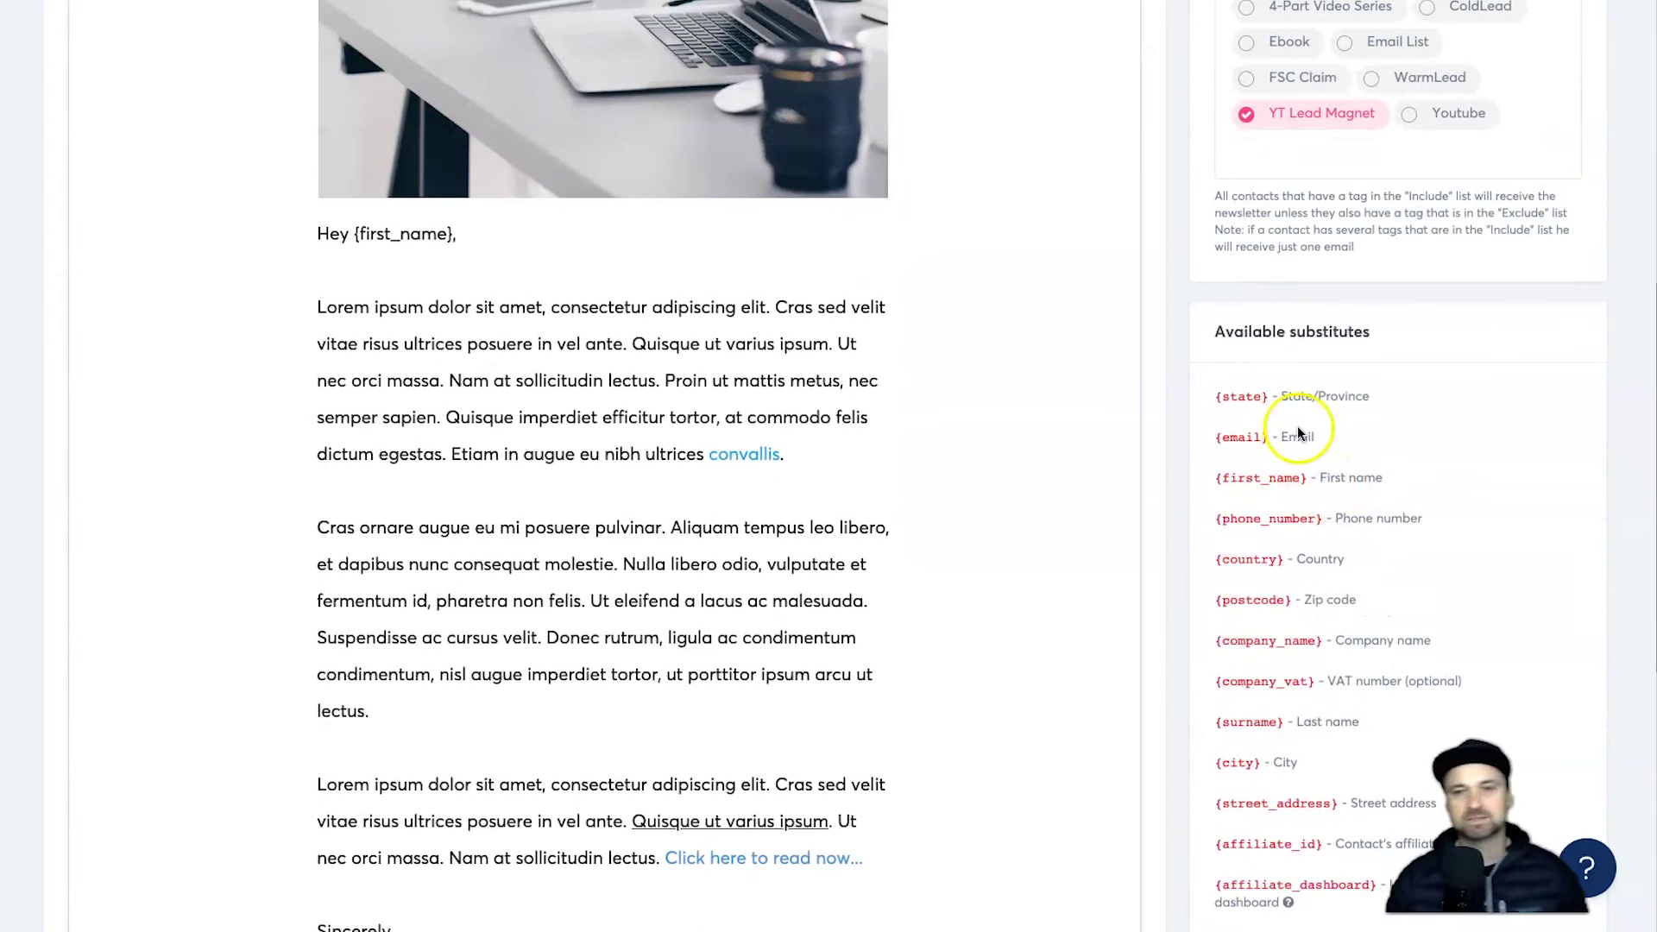
scroll(1353, 448, down, 2)
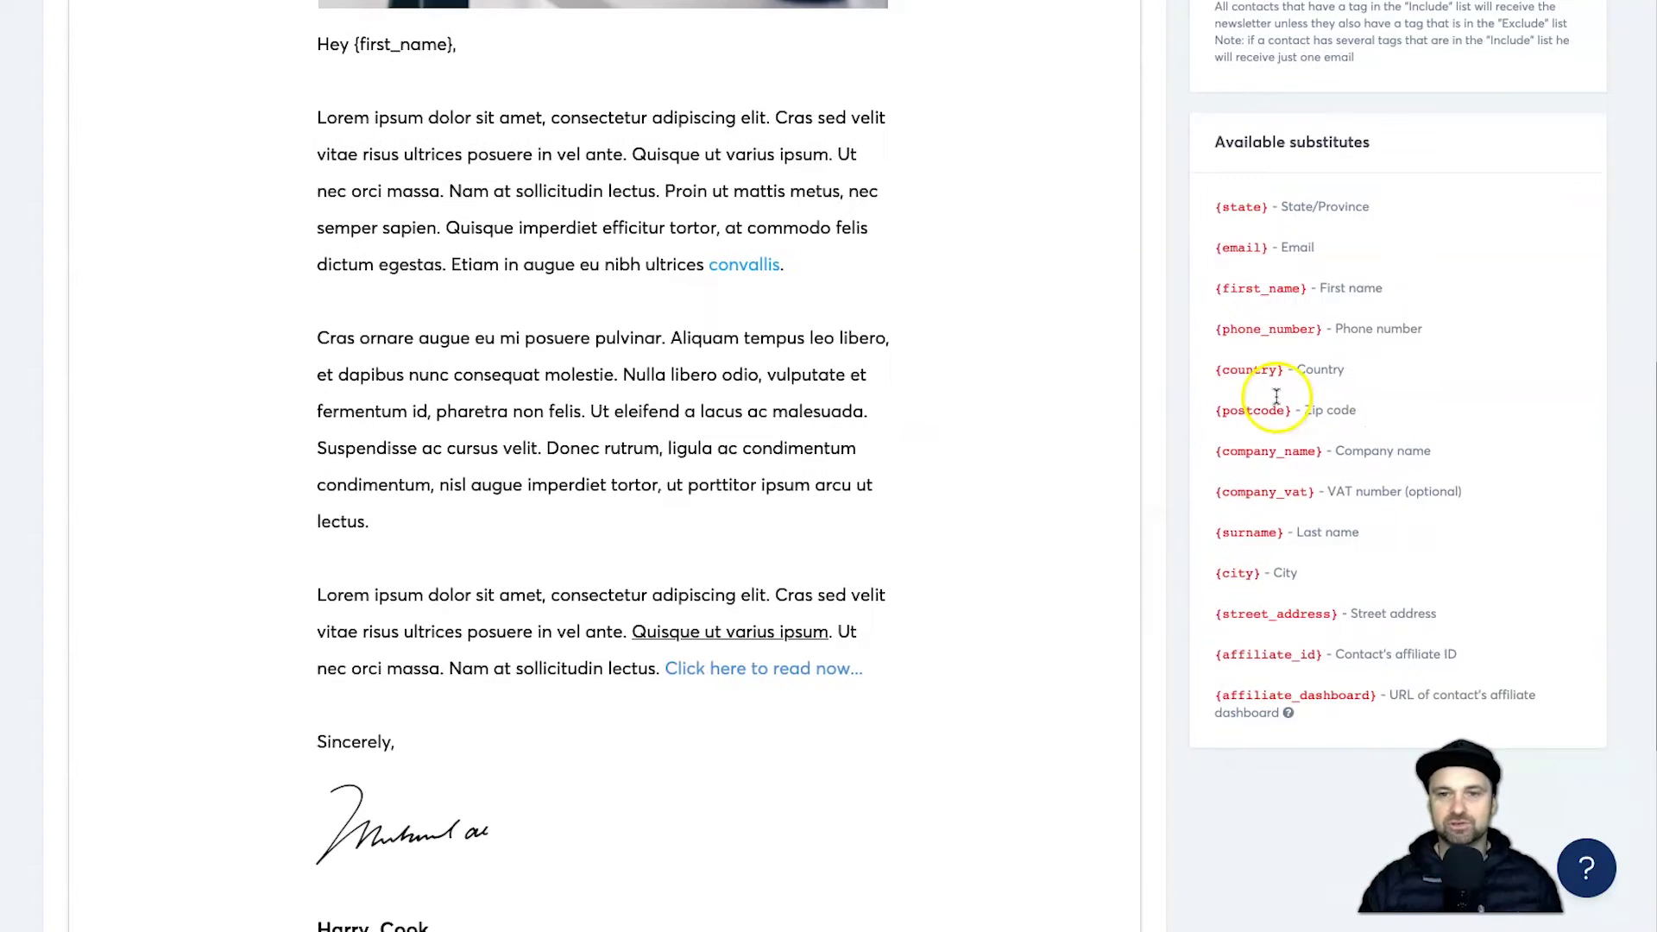
click(1495, 699)
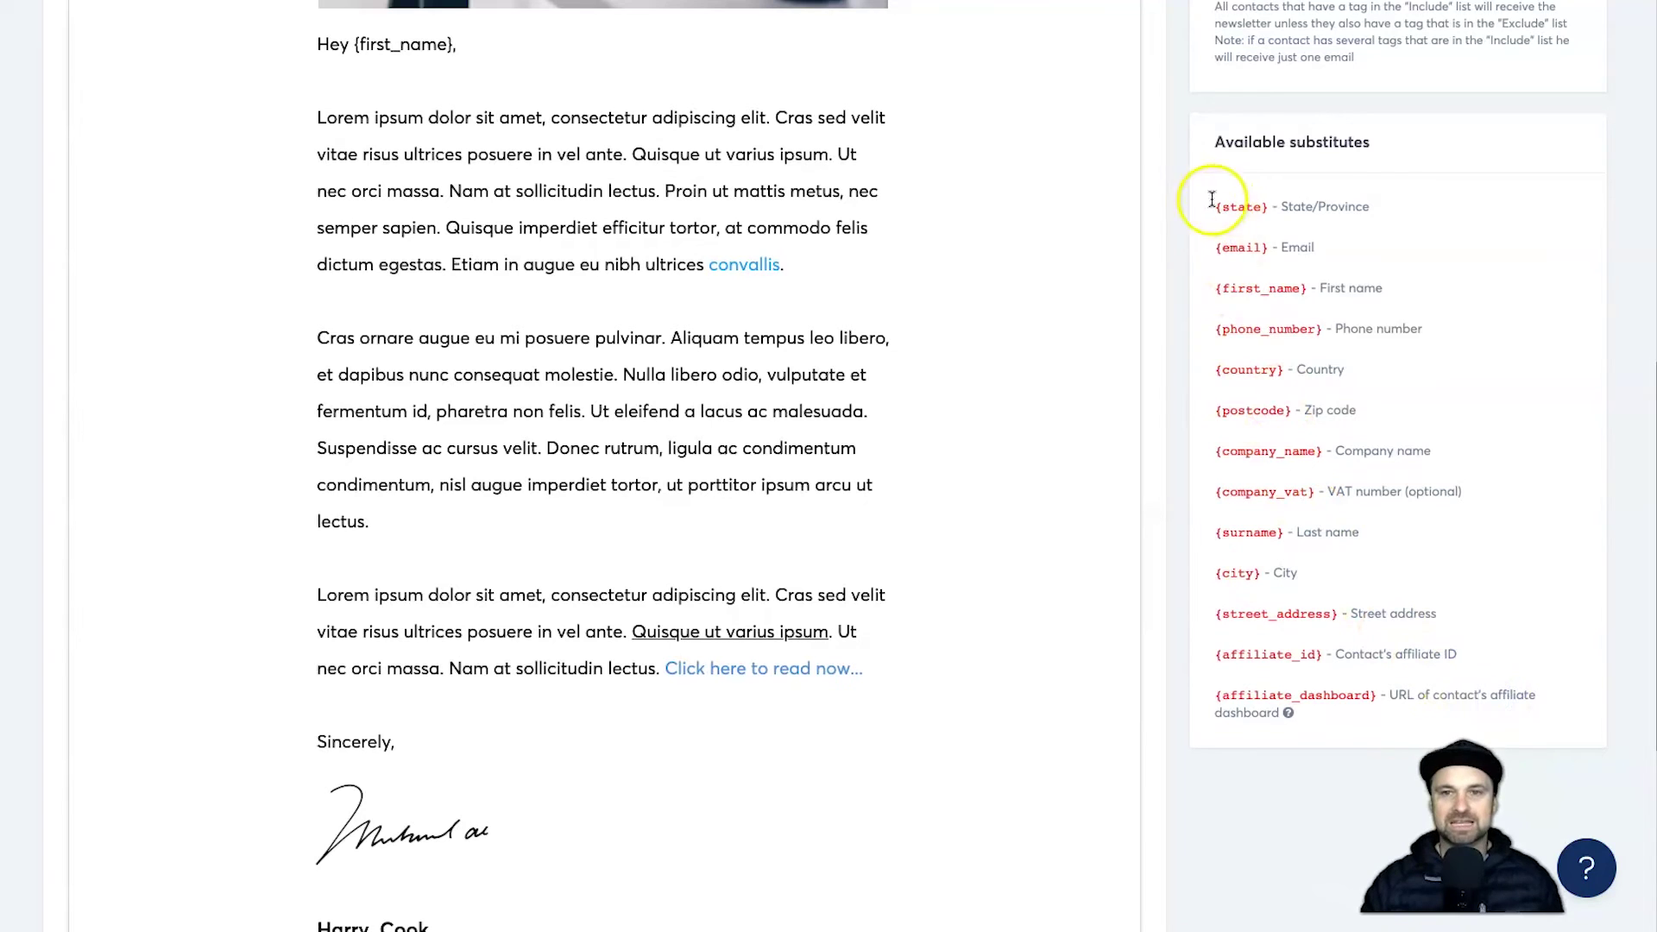
drag(1209, 185, 1491, 717)
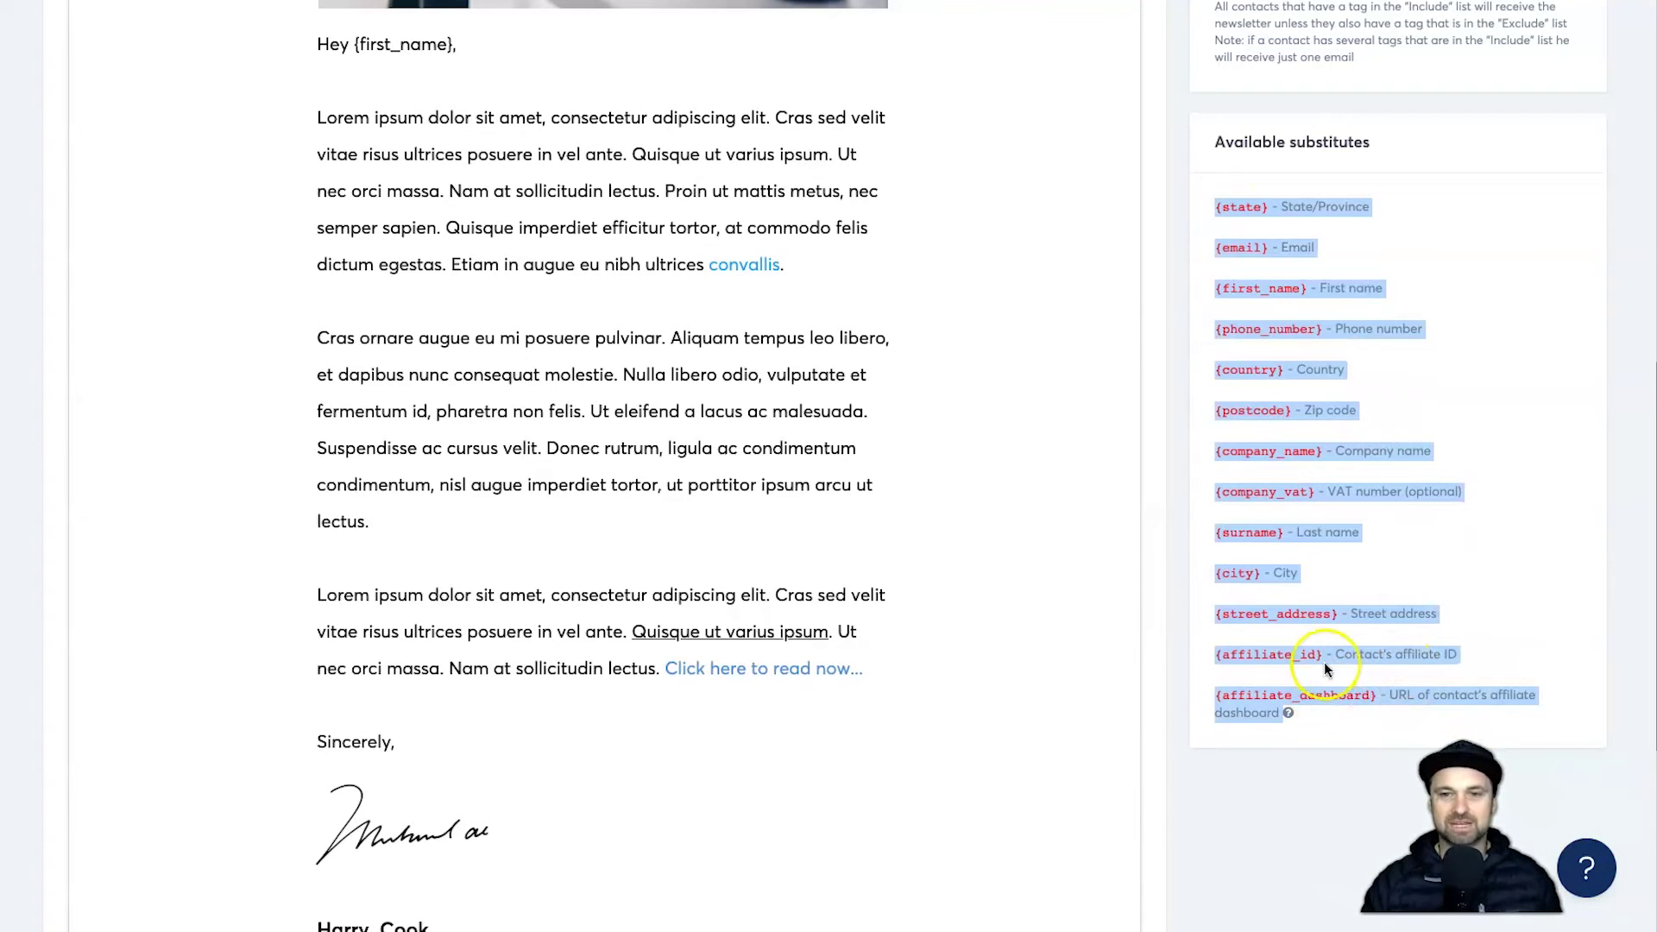
scroll(1139, 318, up, 4)
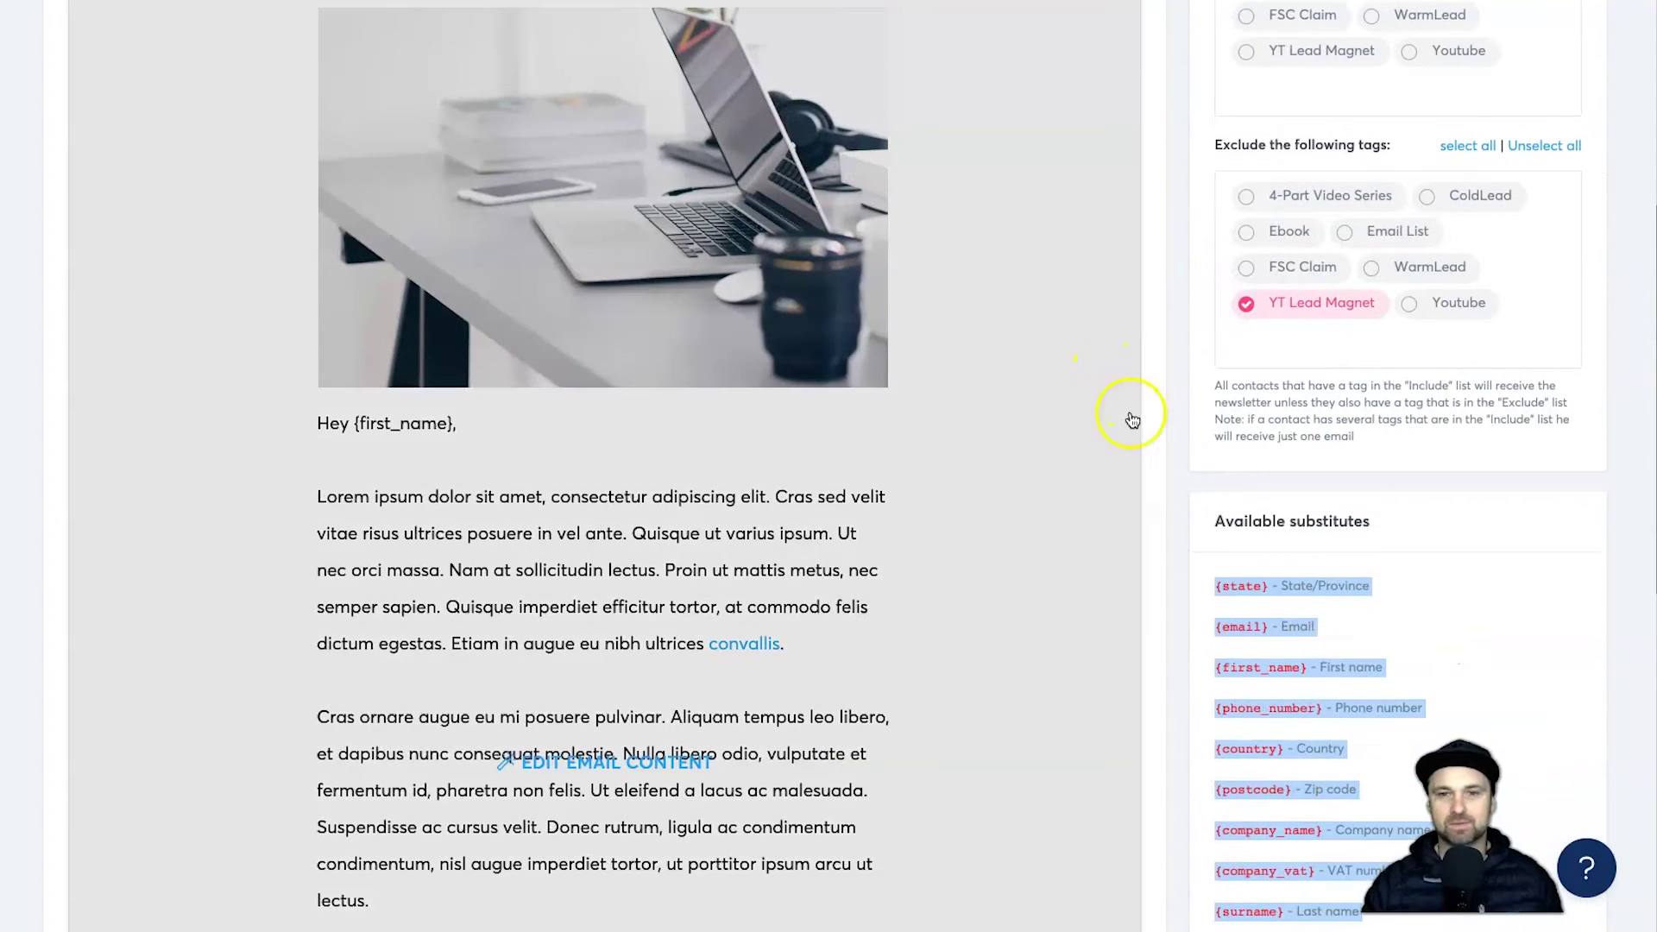
scroll(1121, 396, down, 2)
click(1277, 287)
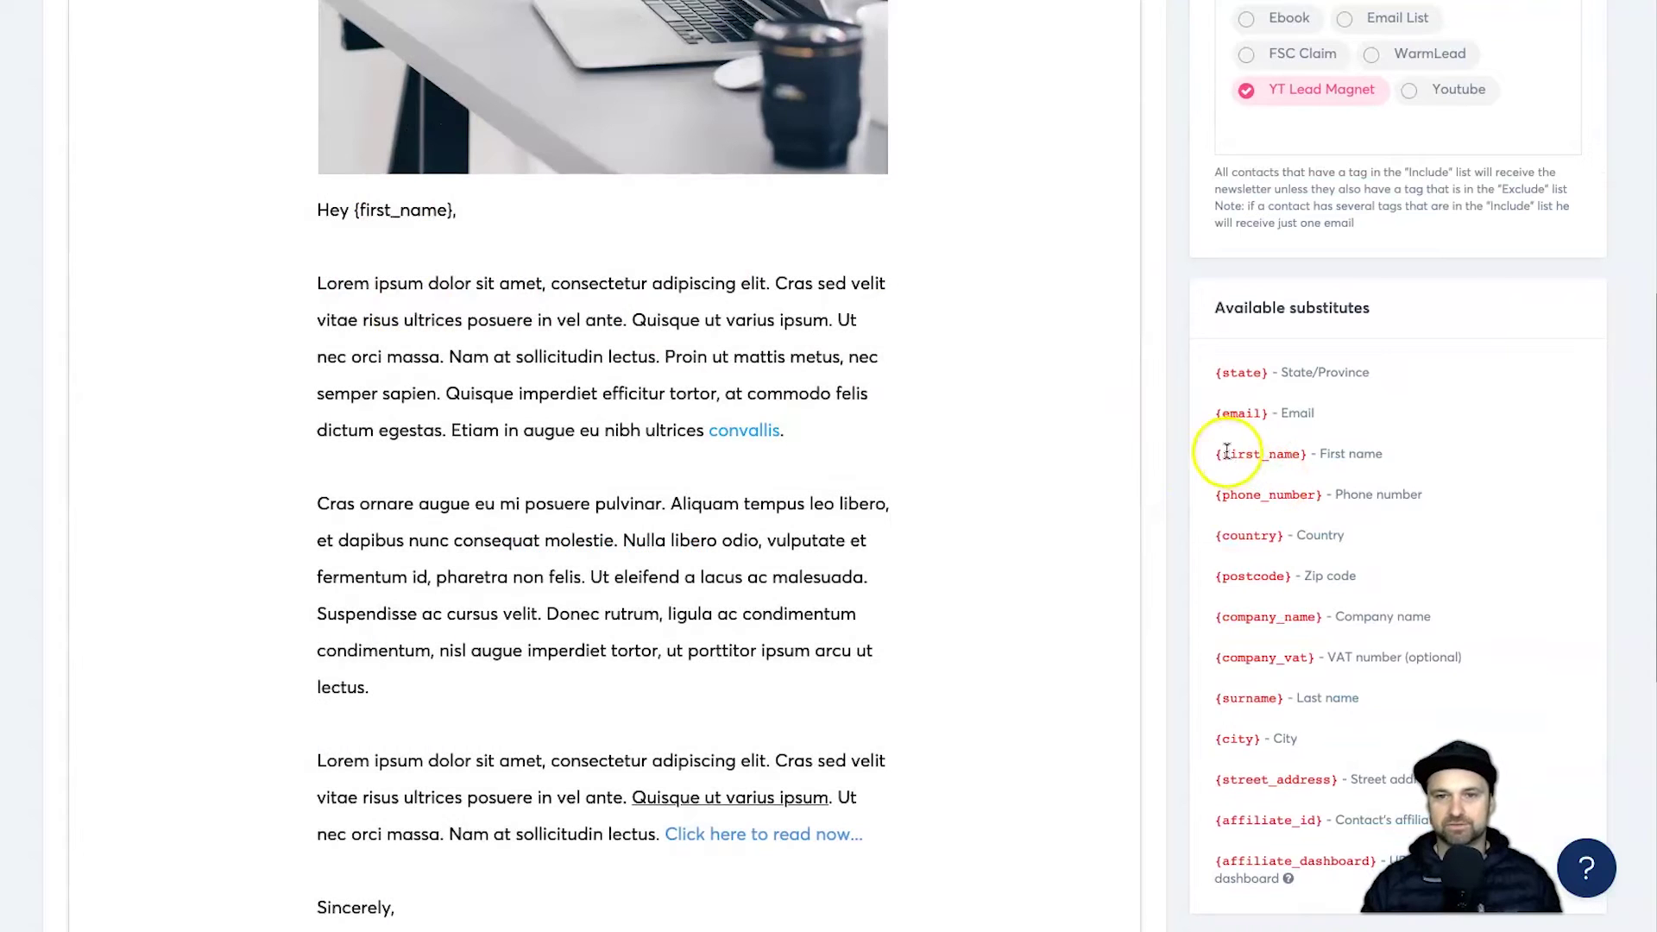
click(1291, 452)
scroll(1291, 453, down, 5)
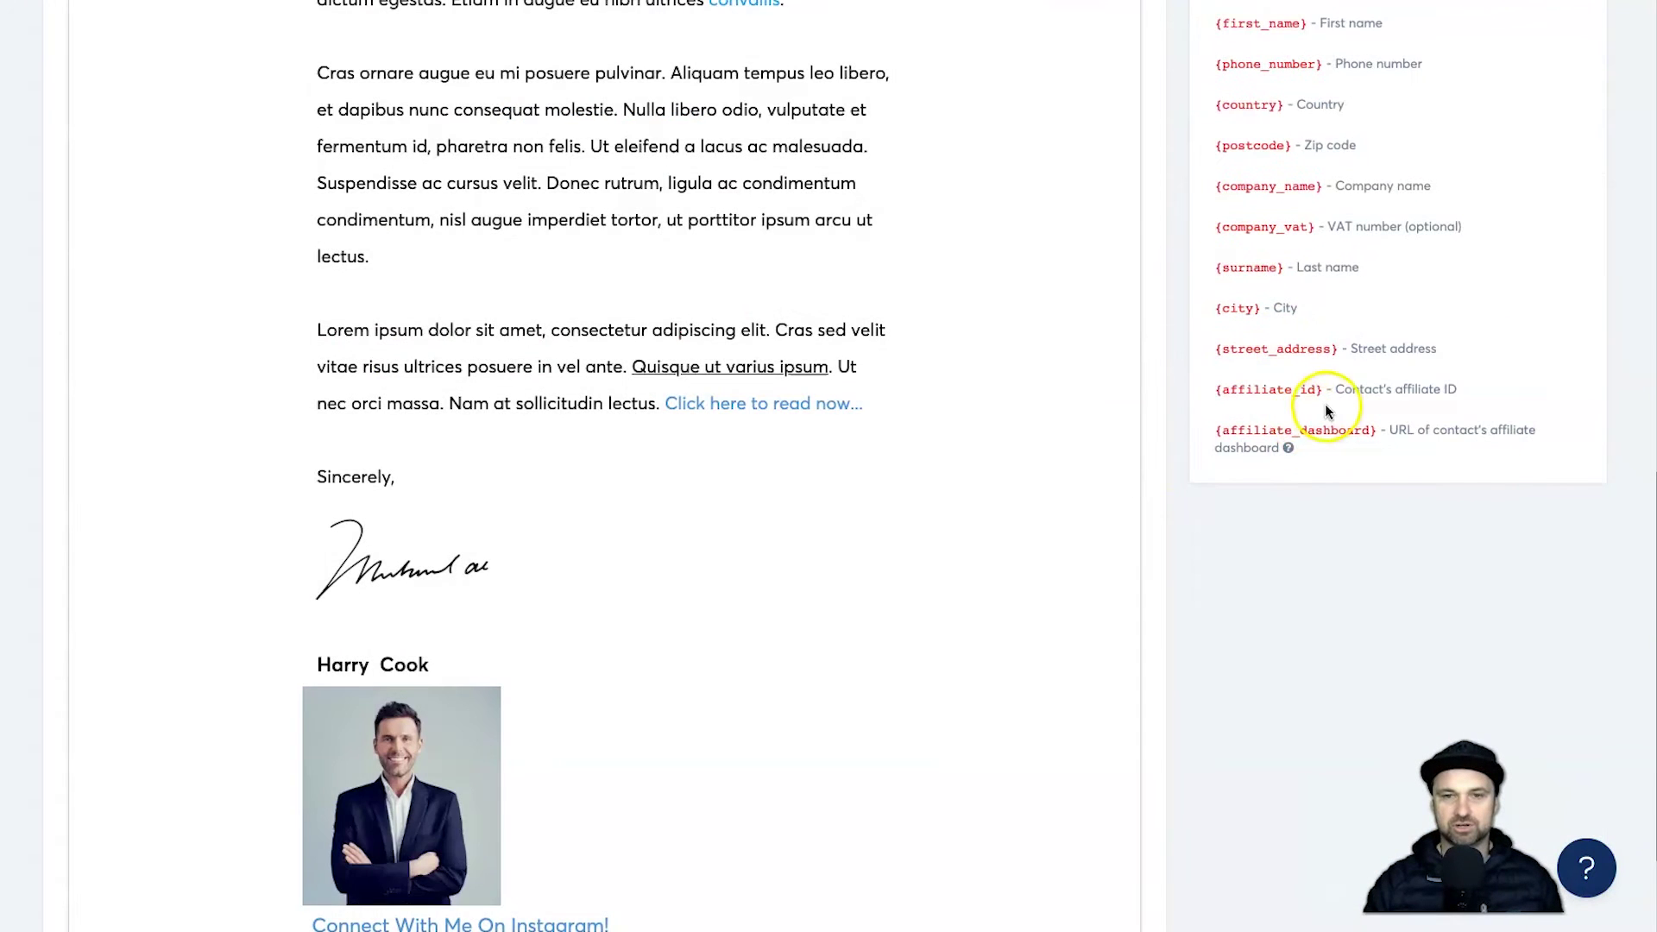
Step: Save the newsletter, go to its scheduling page and examine the send date, time and timezone settings
scroll(1328, 401, up, 13)
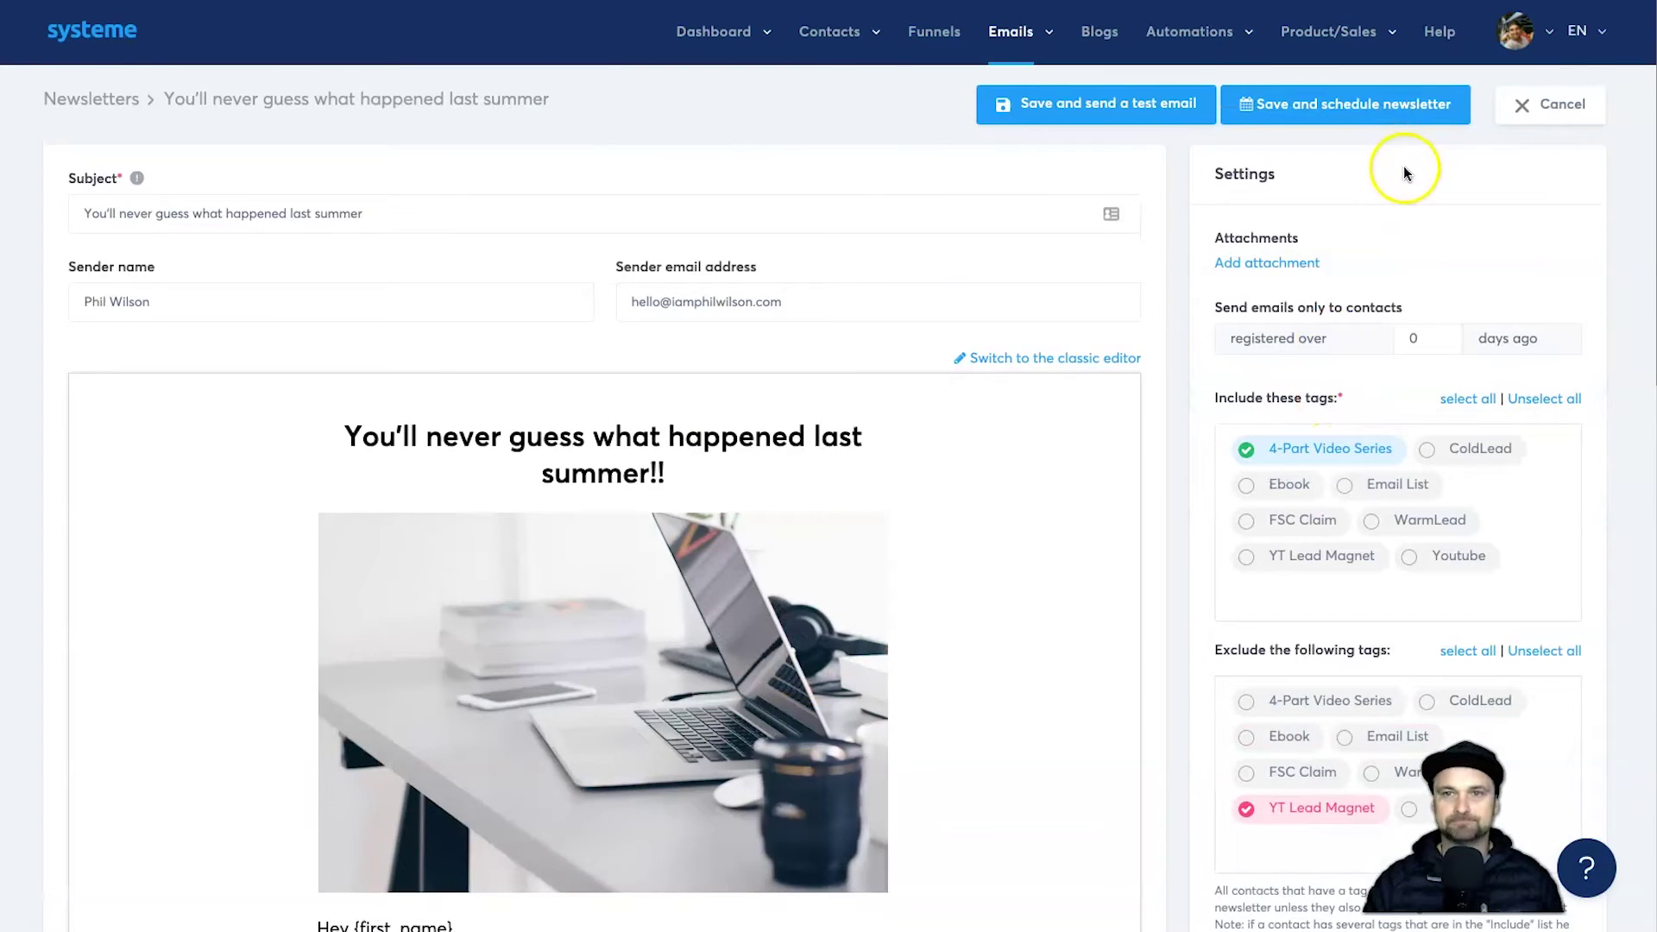
click(1334, 113)
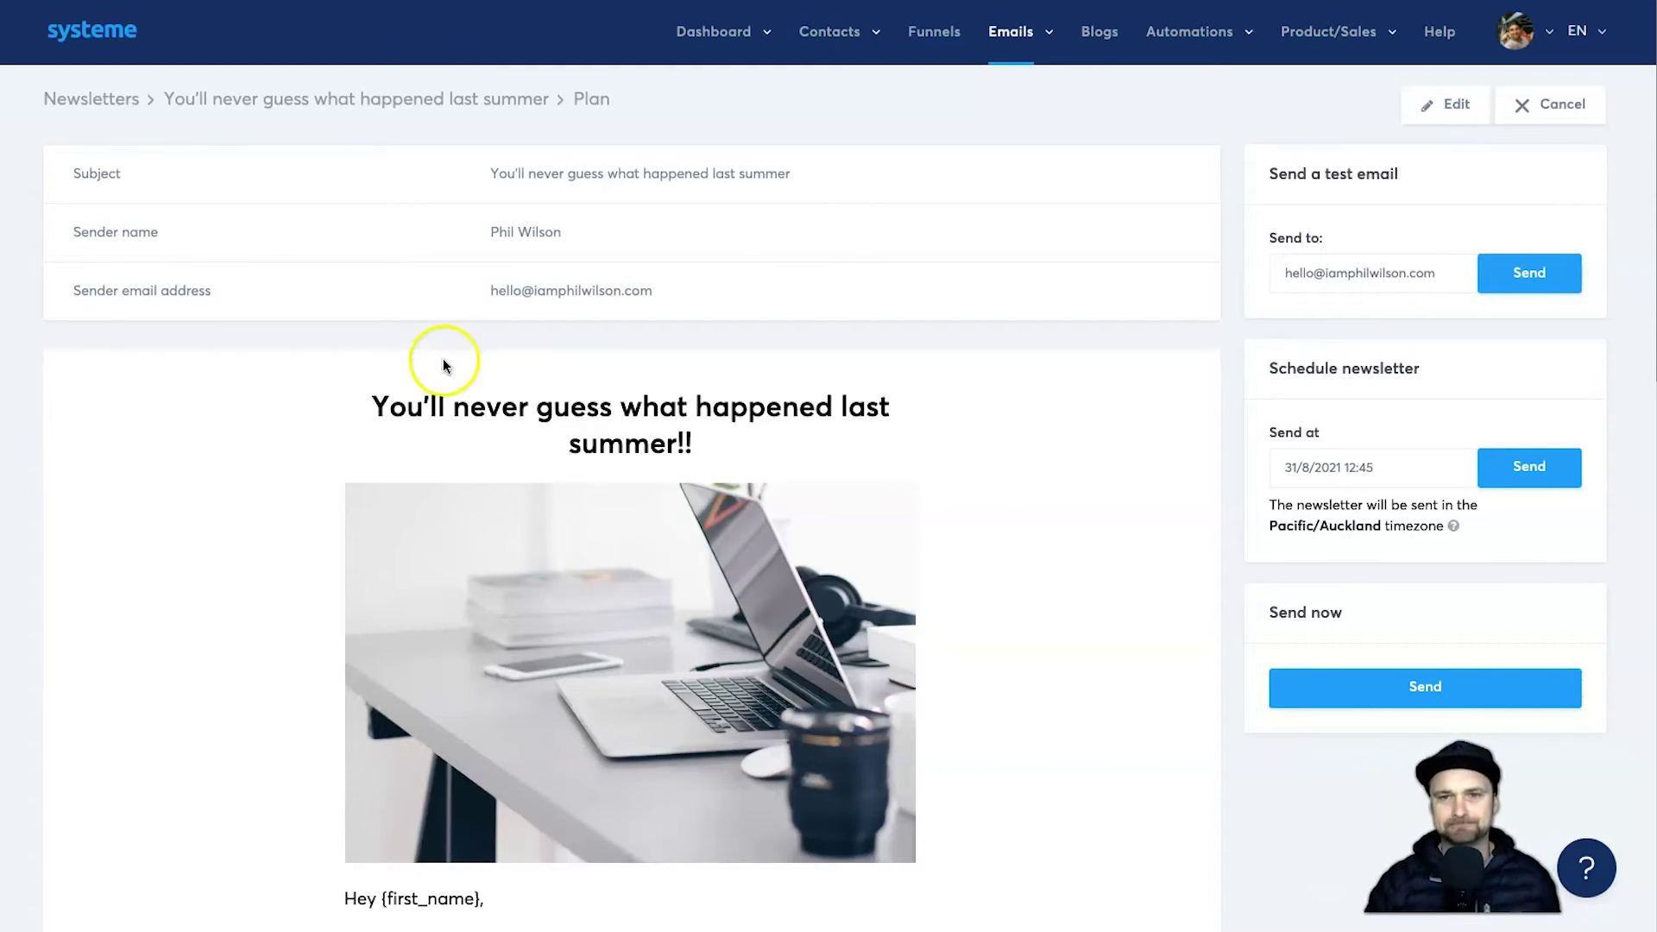
click(1293, 457)
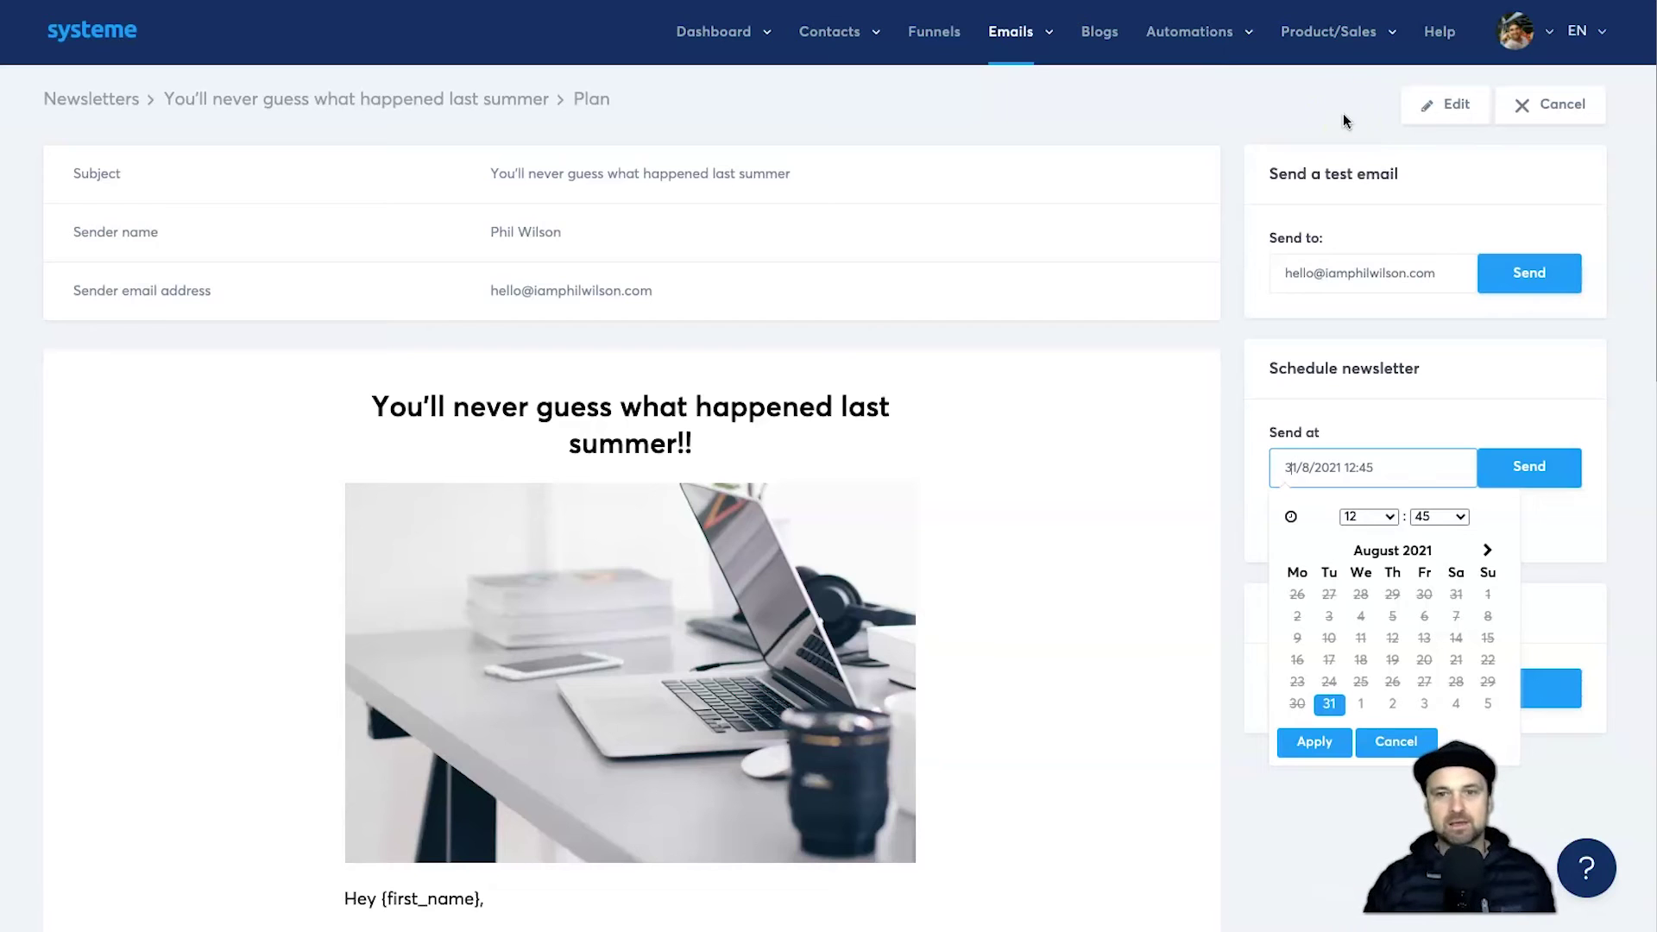
click(1415, 361)
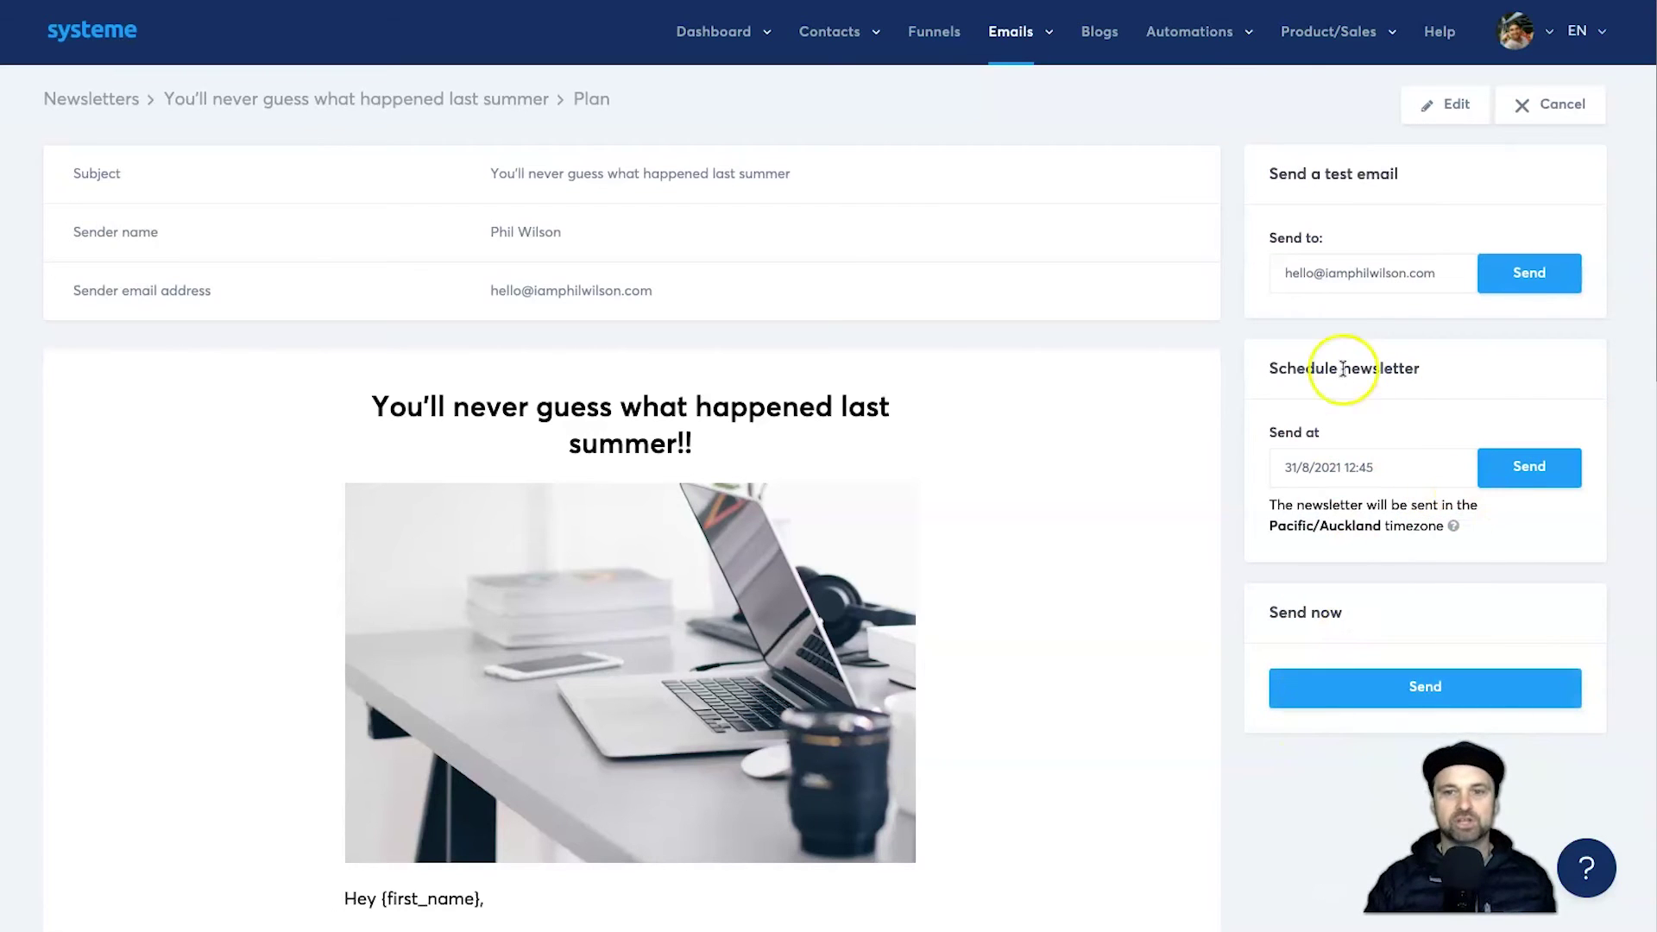
drag(1272, 525, 1366, 526)
click(1366, 527)
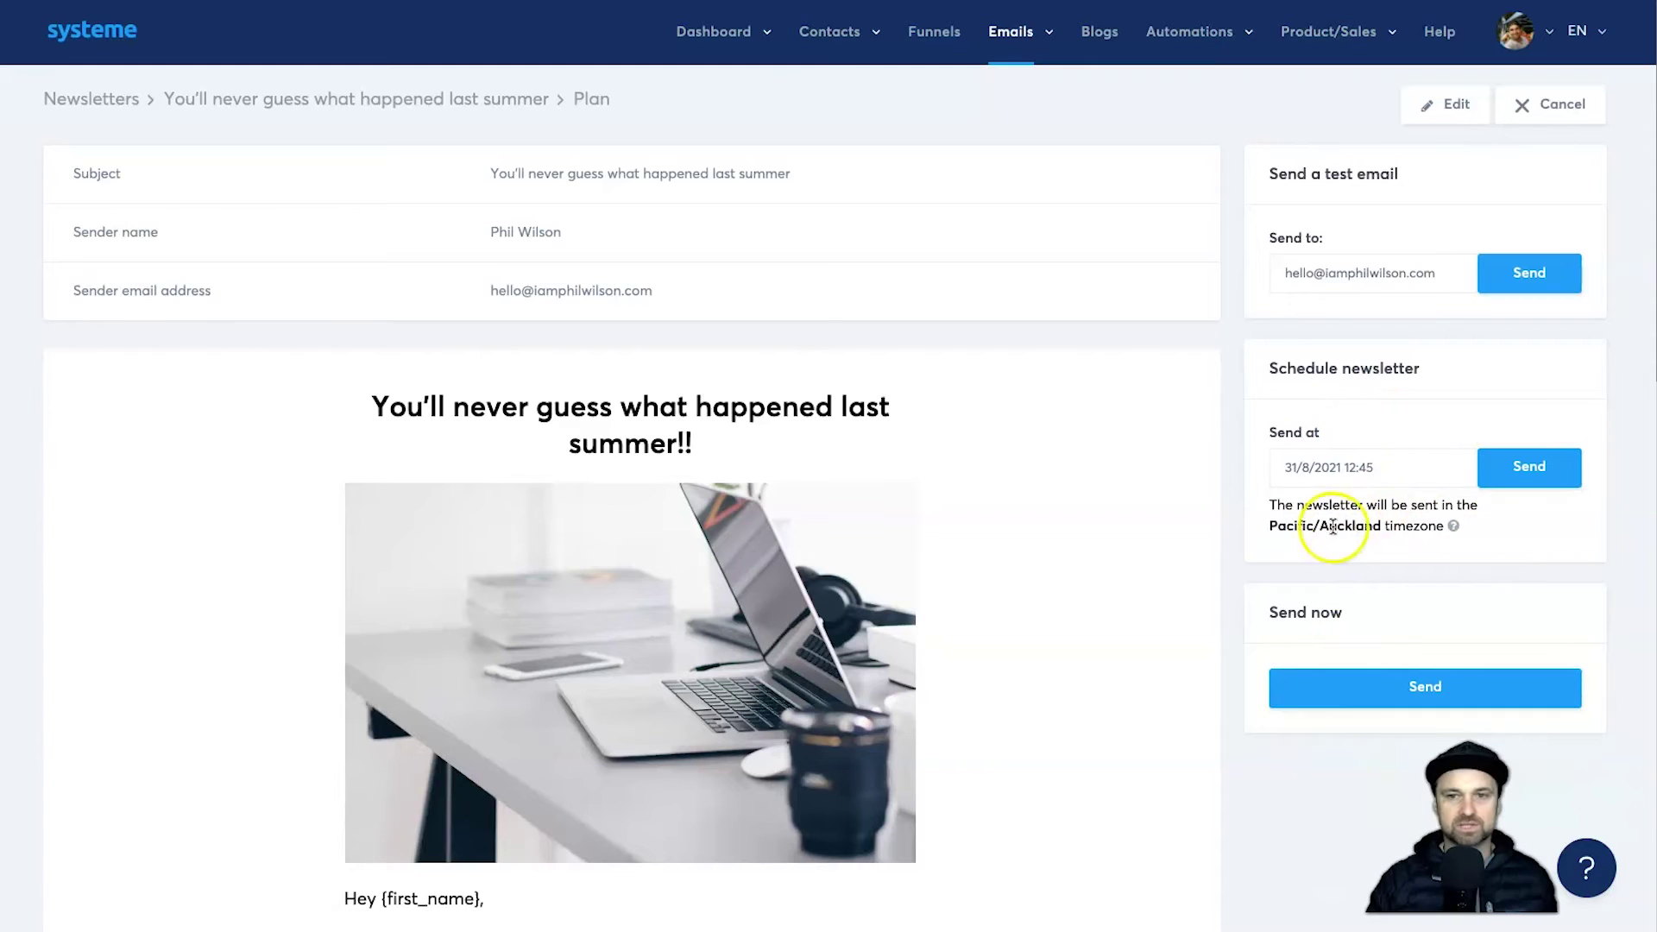
drag(1232, 471, 1390, 485)
click(1587, 535)
drag(1277, 528, 1409, 523)
click(1410, 523)
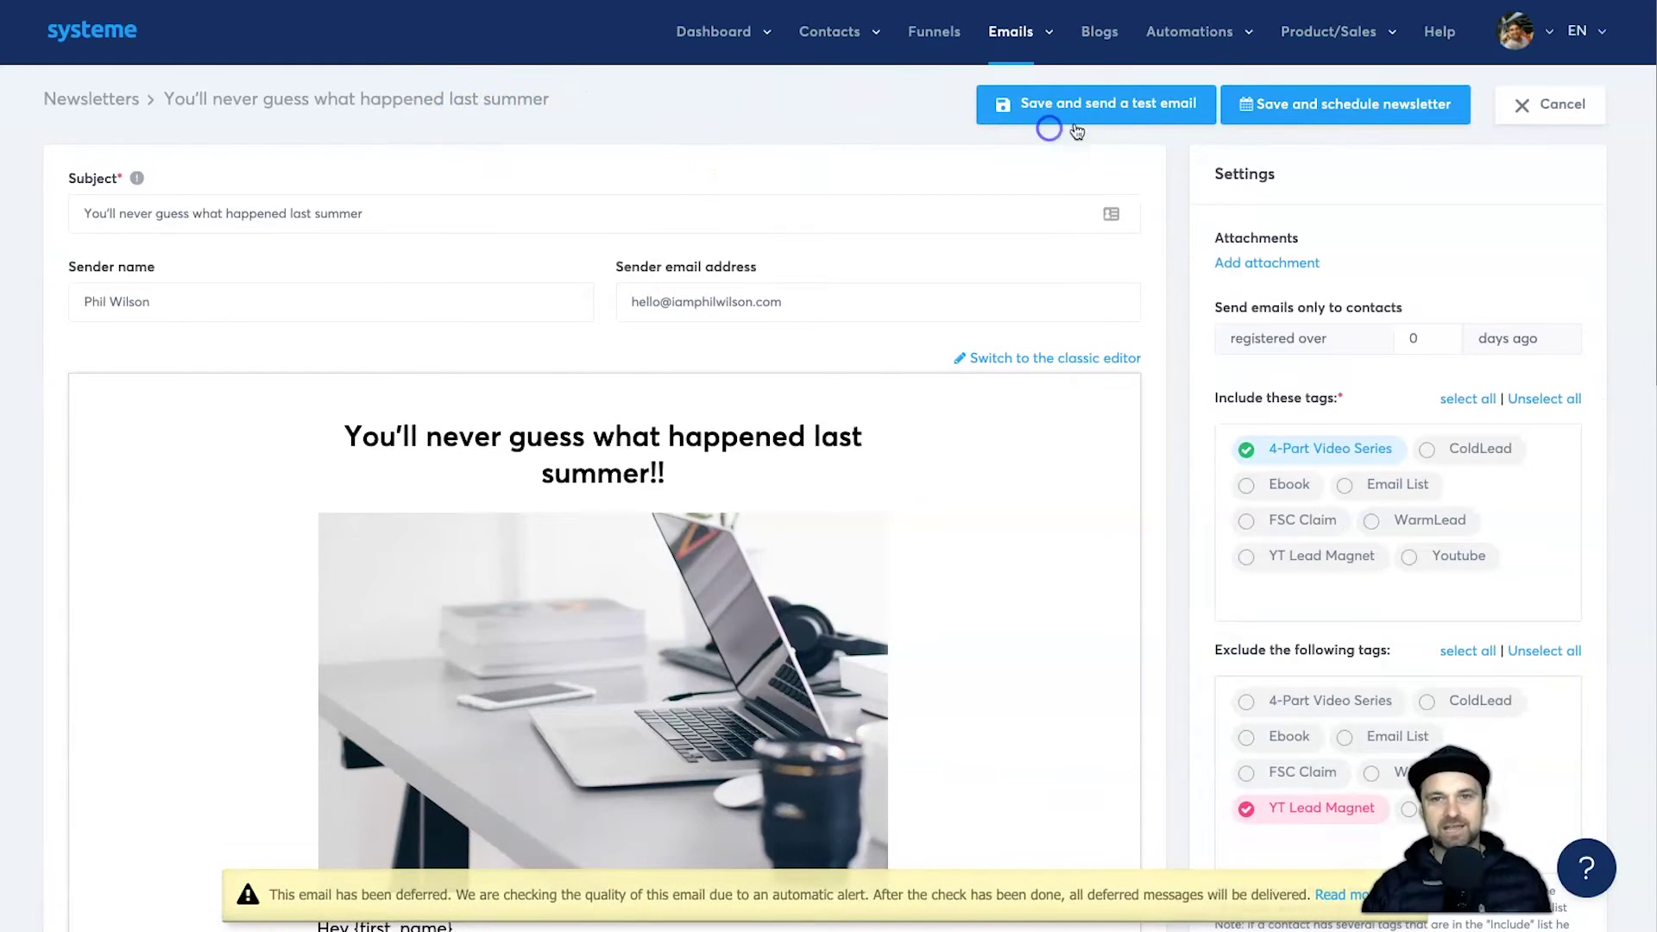
Step: Save the newsletter with a test email sent, and check the test email address in the mailing settings
click(1099, 115)
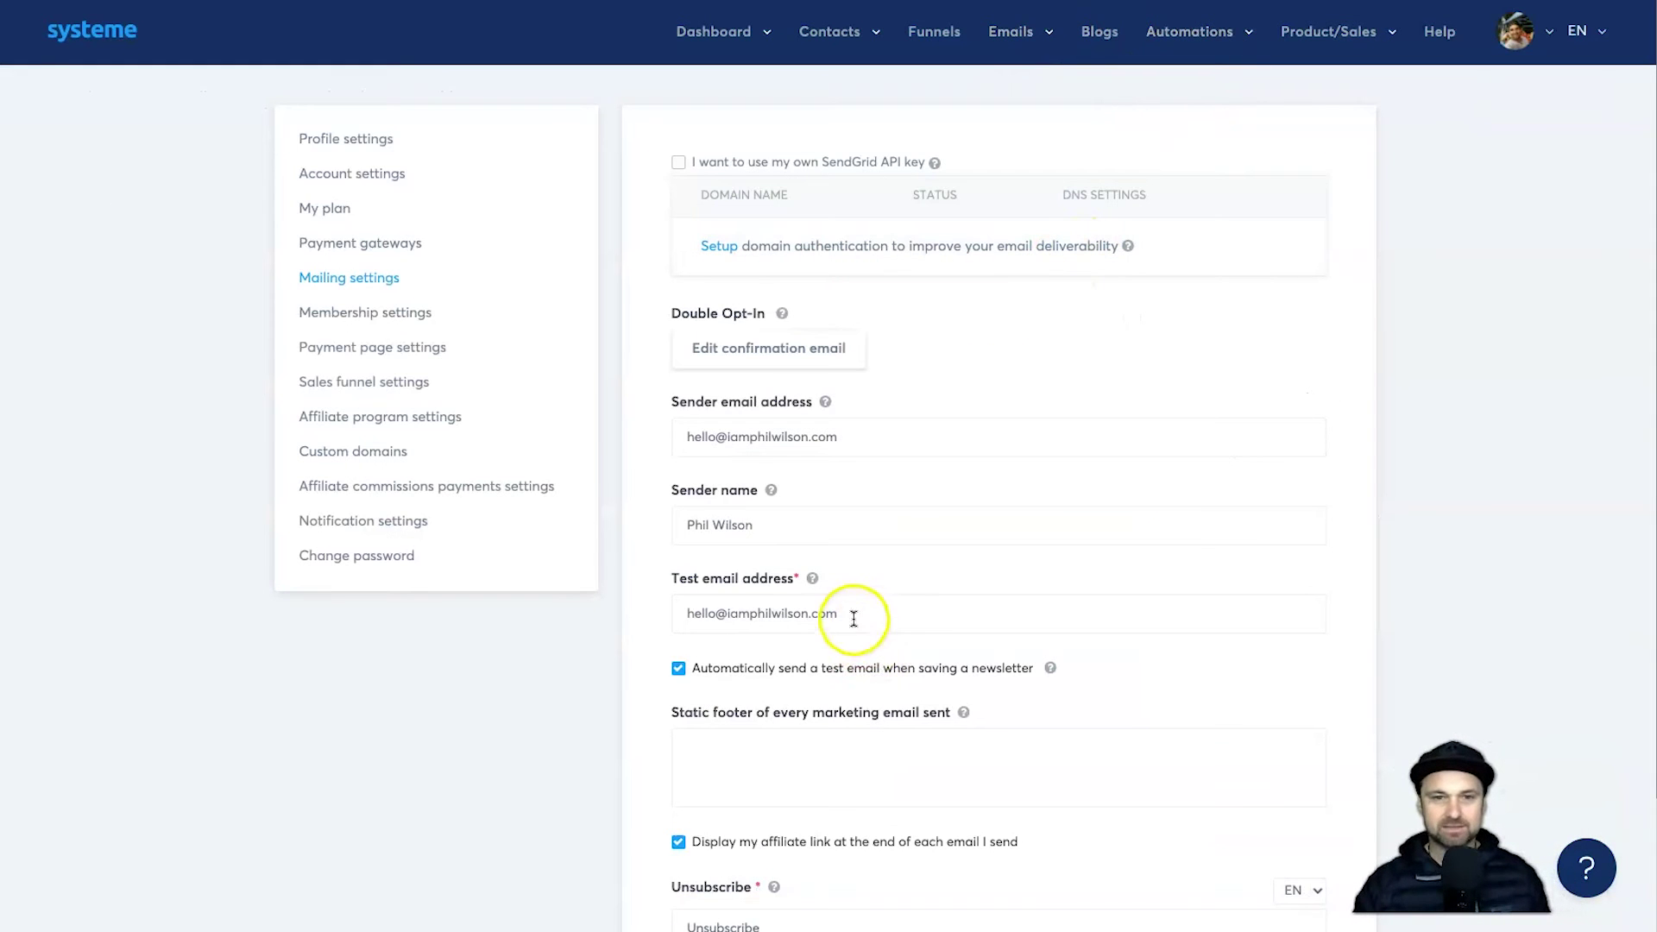
drag(854, 619, 681, 613)
click(769, 614)
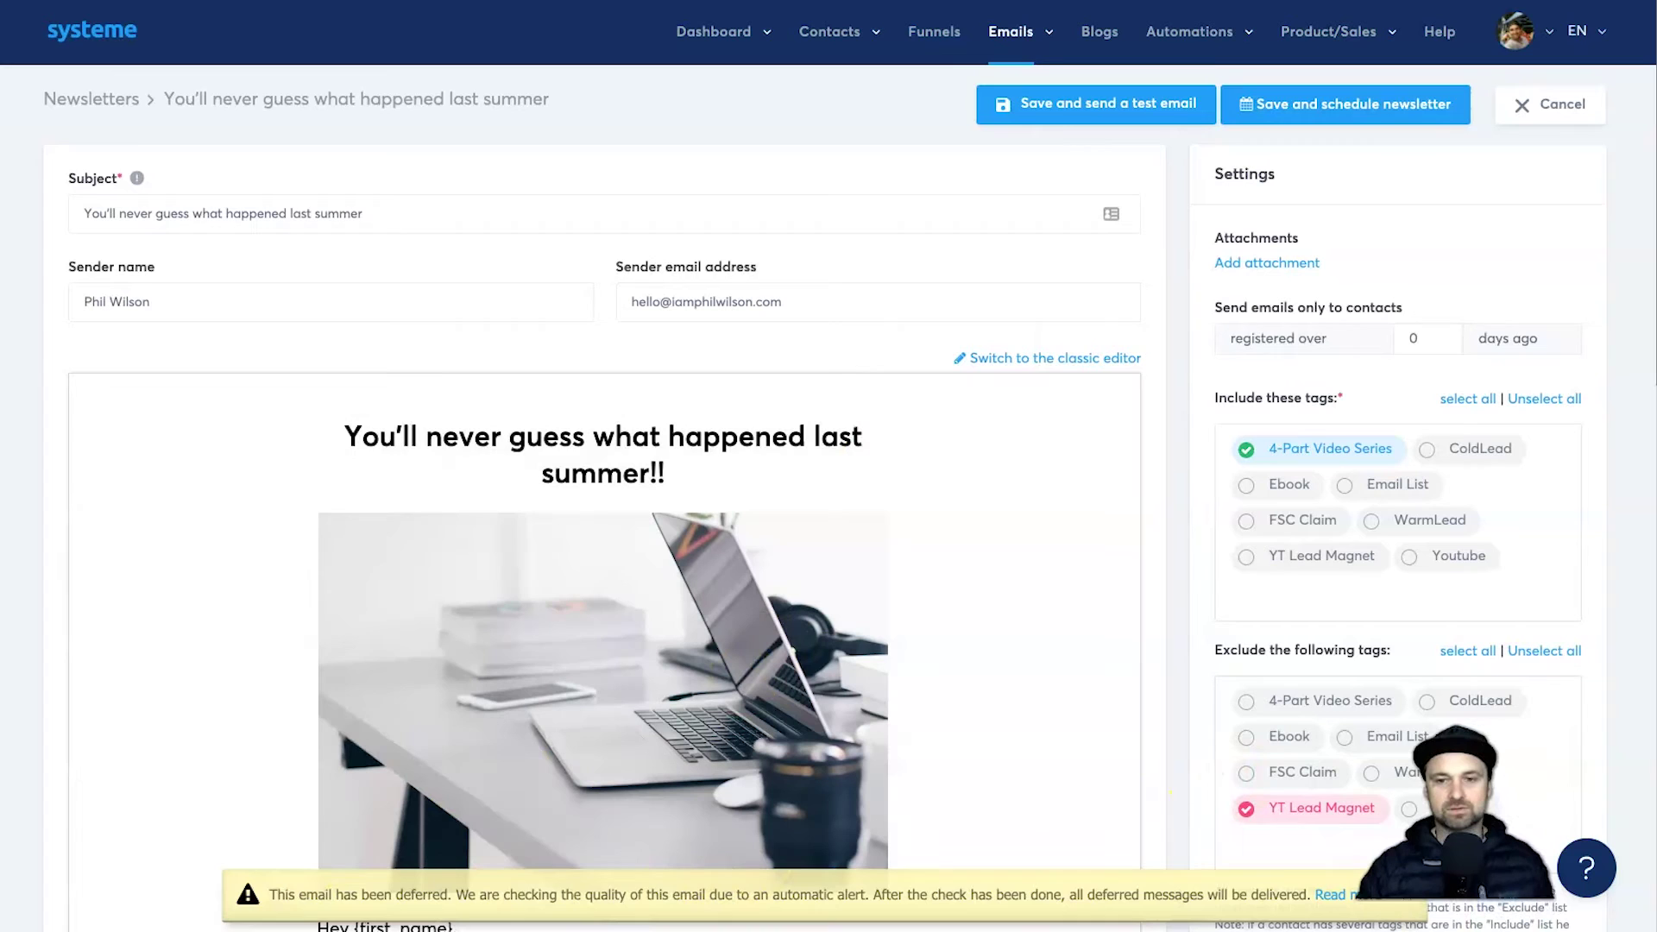
Step: Set the unsubscribe link text in the mailing settings to "If you want to stop receiving these emails, simply click here" and save
scroll(1062, 836, down, 15)
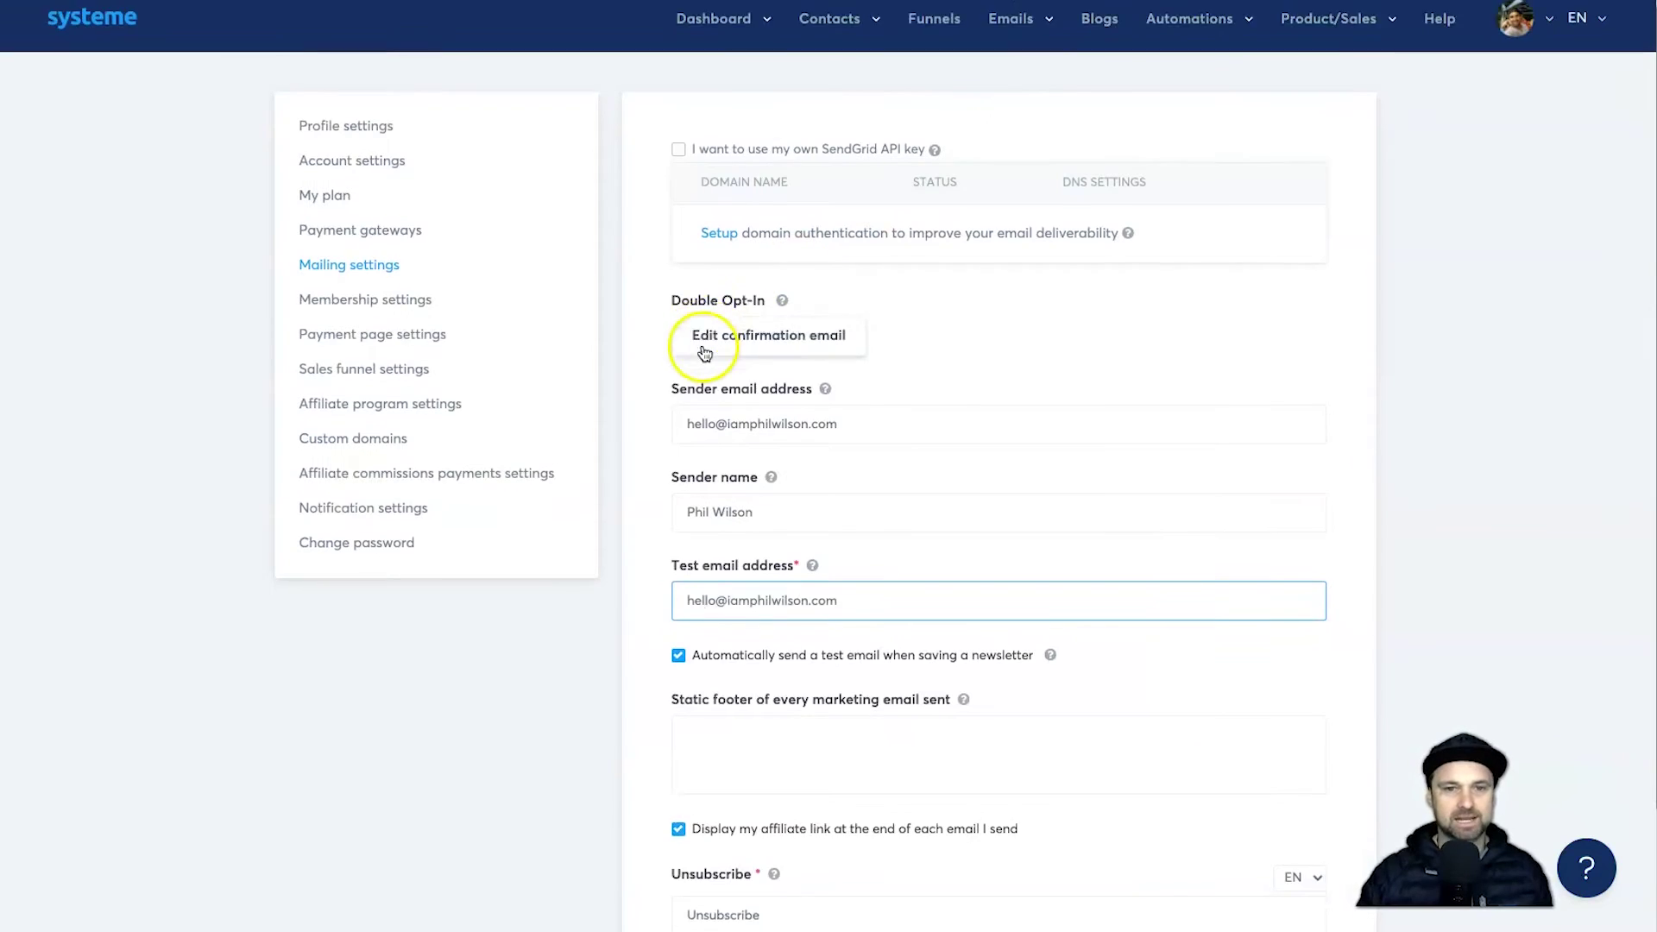
scroll(682, 371, down, 3)
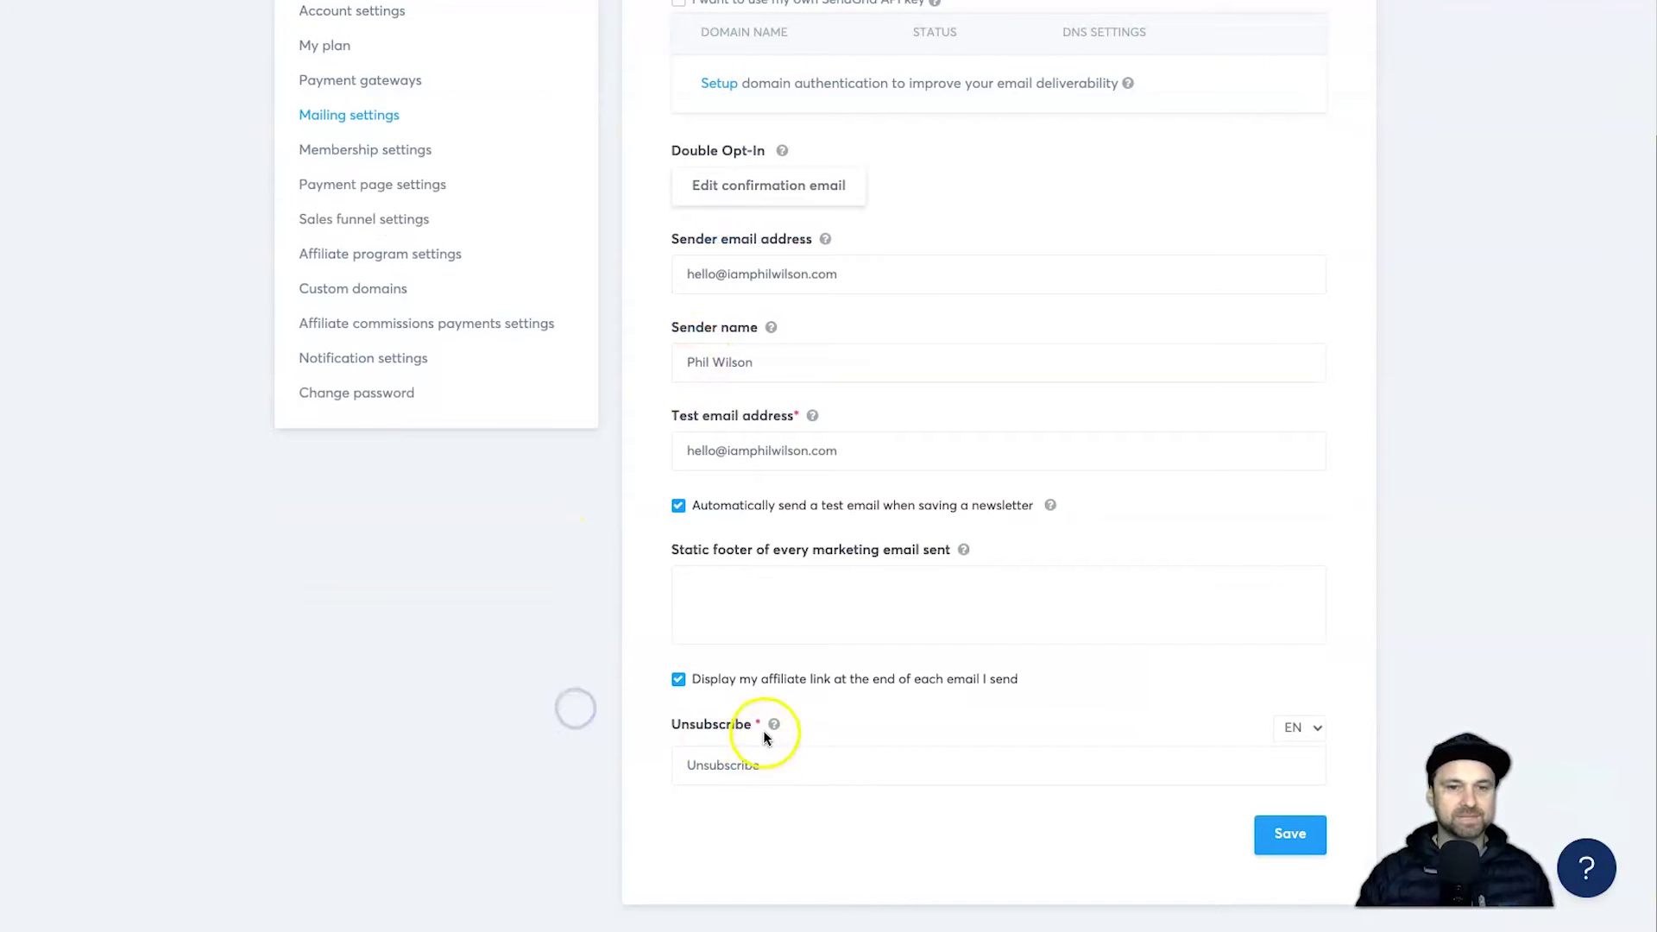
click(773, 725)
drag(624, 675, 881, 671)
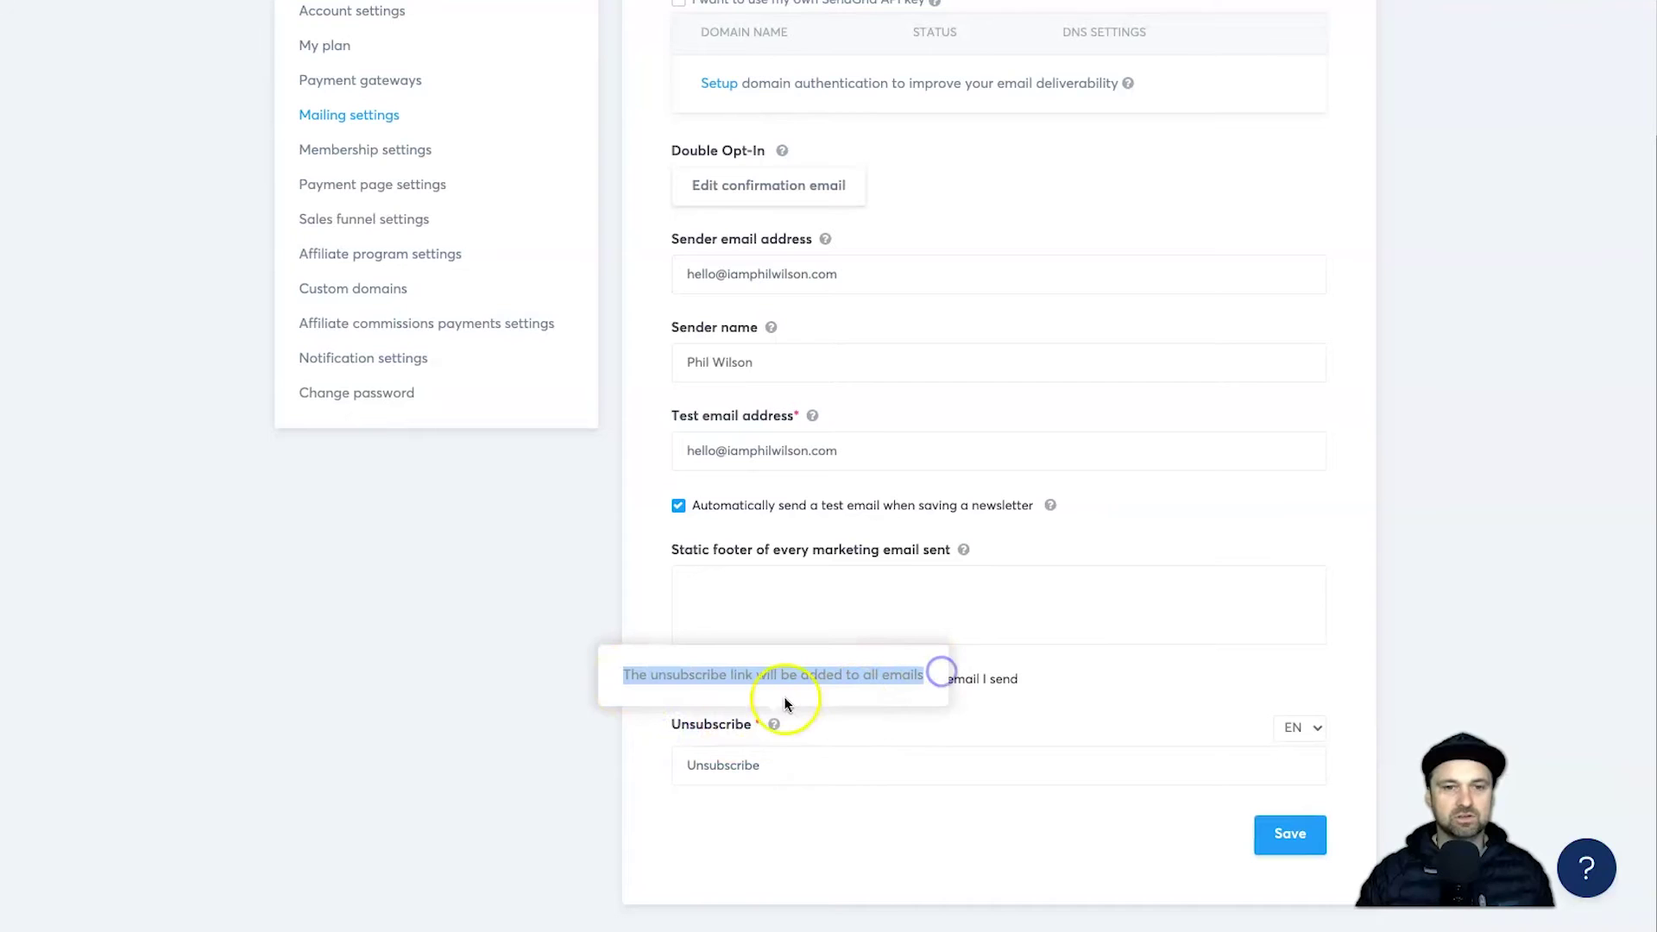
double_click(786, 766)
click(777, 766)
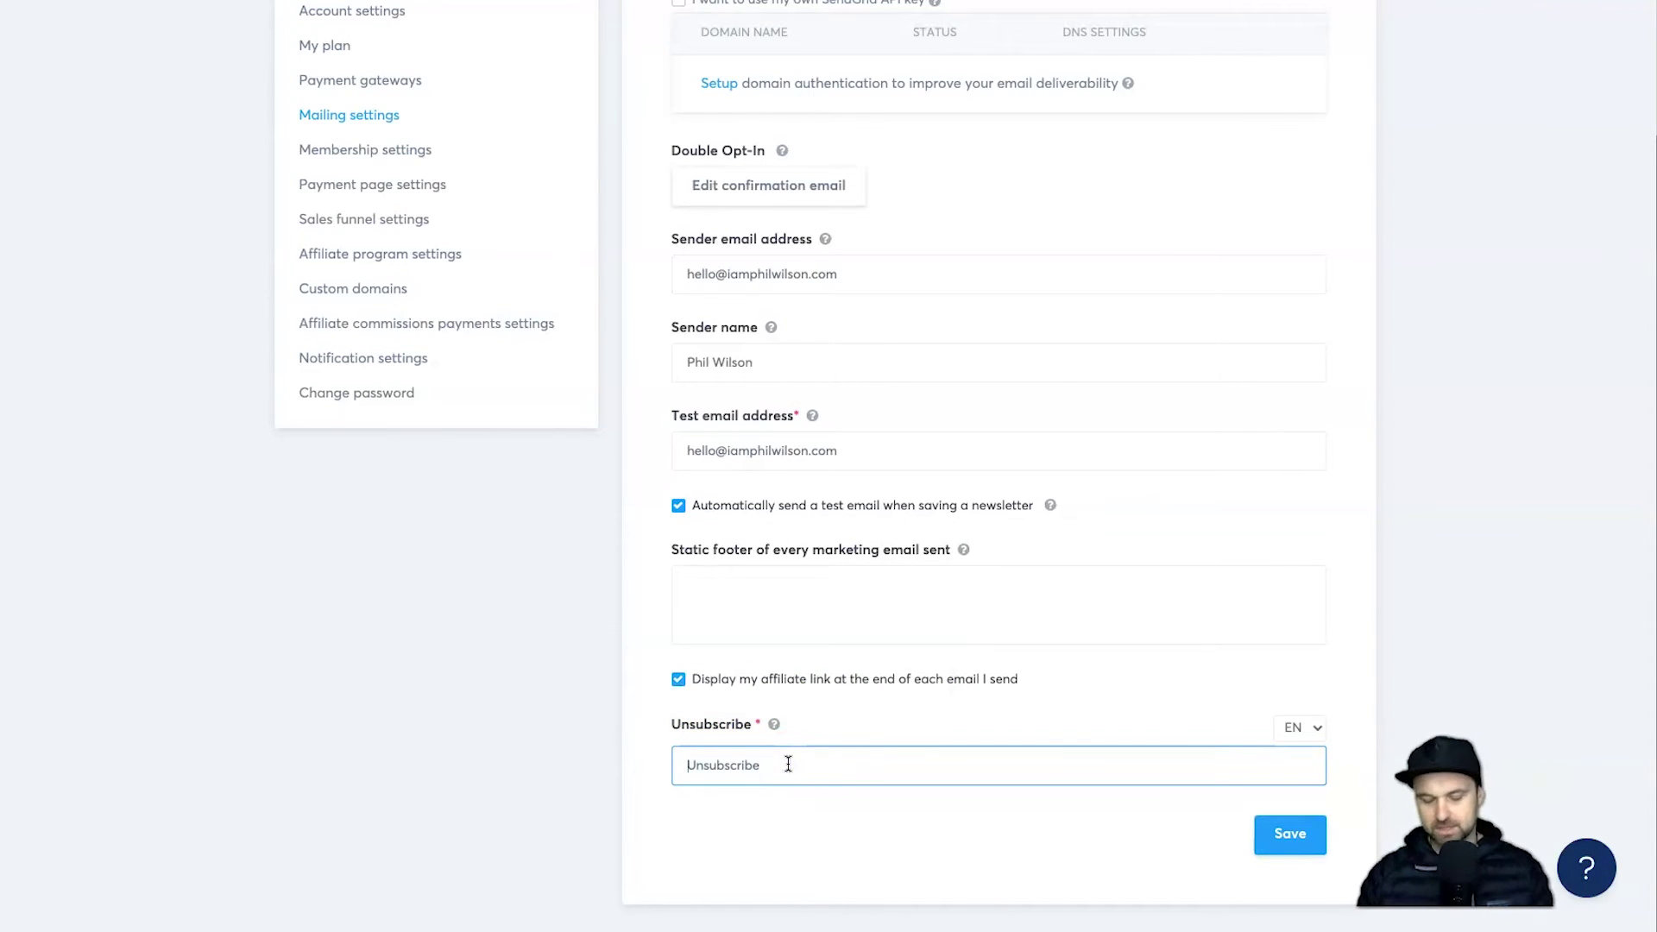
text(If you want to stop receiving these emails, simply click here)
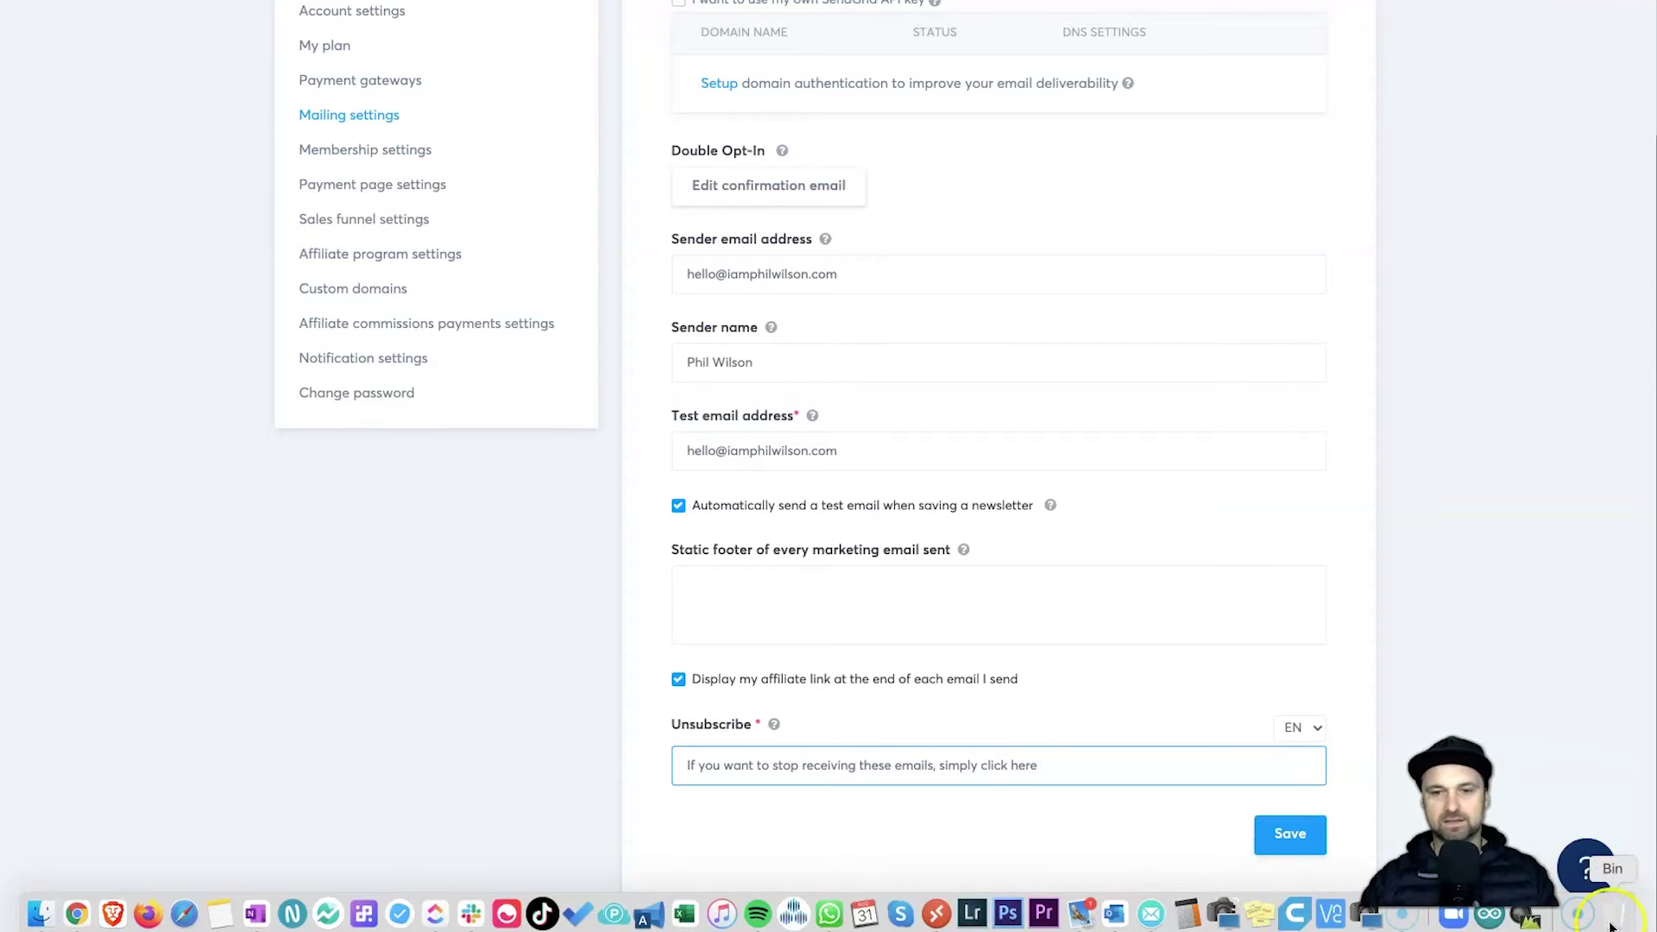
click(1271, 837)
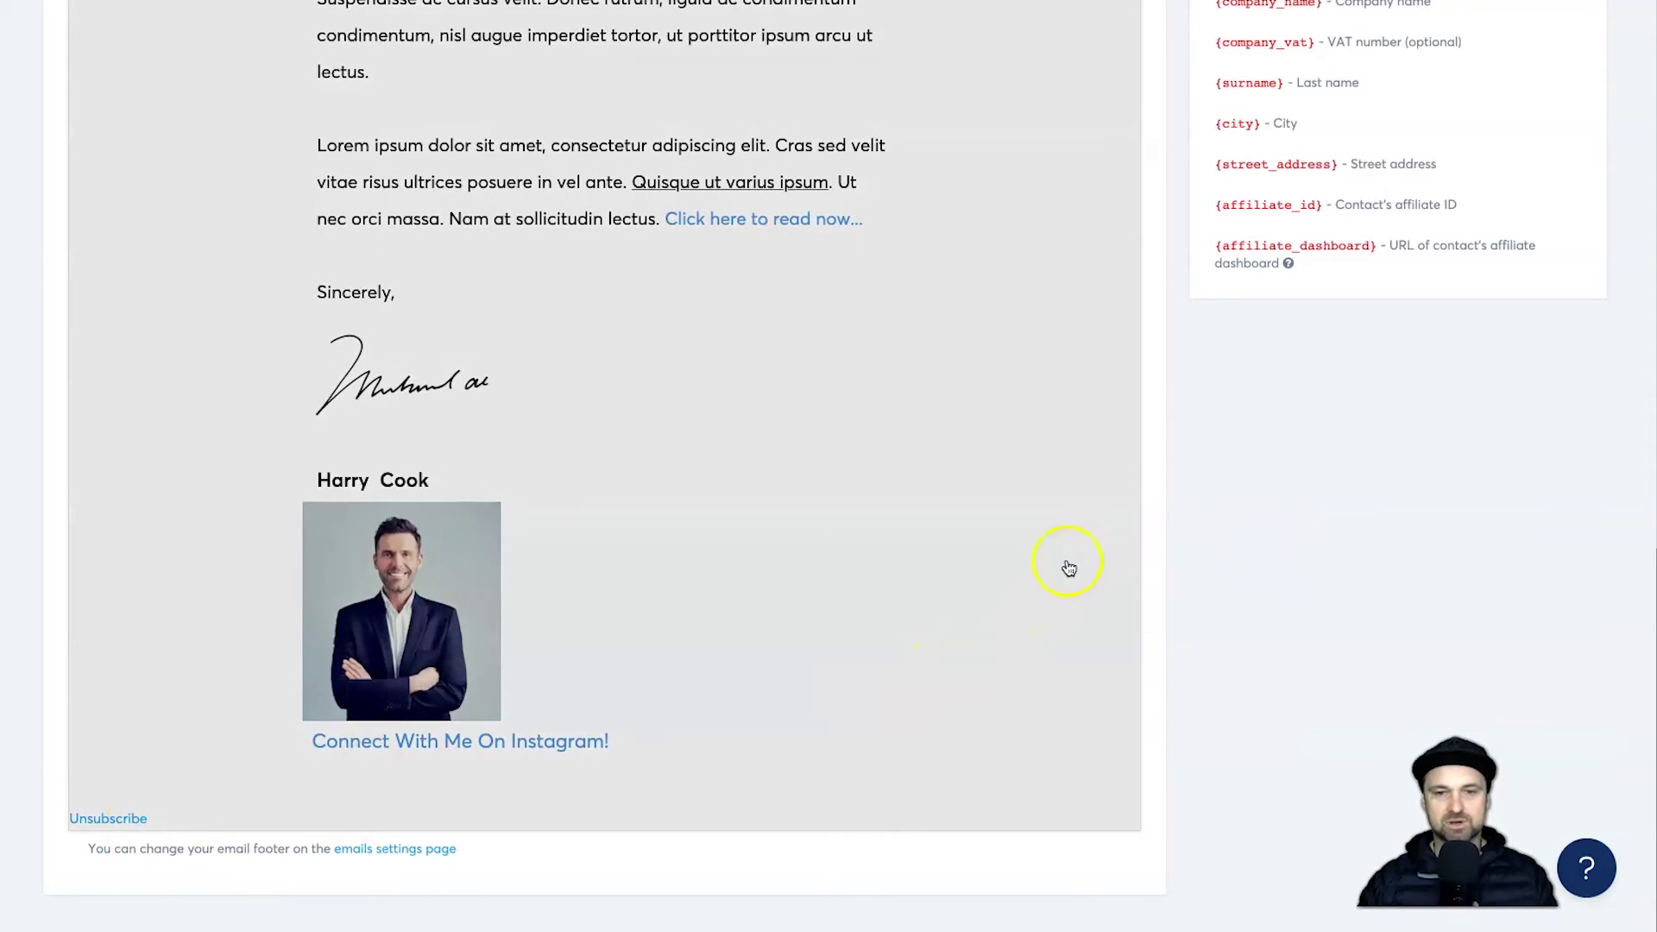
Step: Reload the newsletter's settings page and check the unsubscribe link in the email footer
right_click(1275, 443)
click(1299, 488)
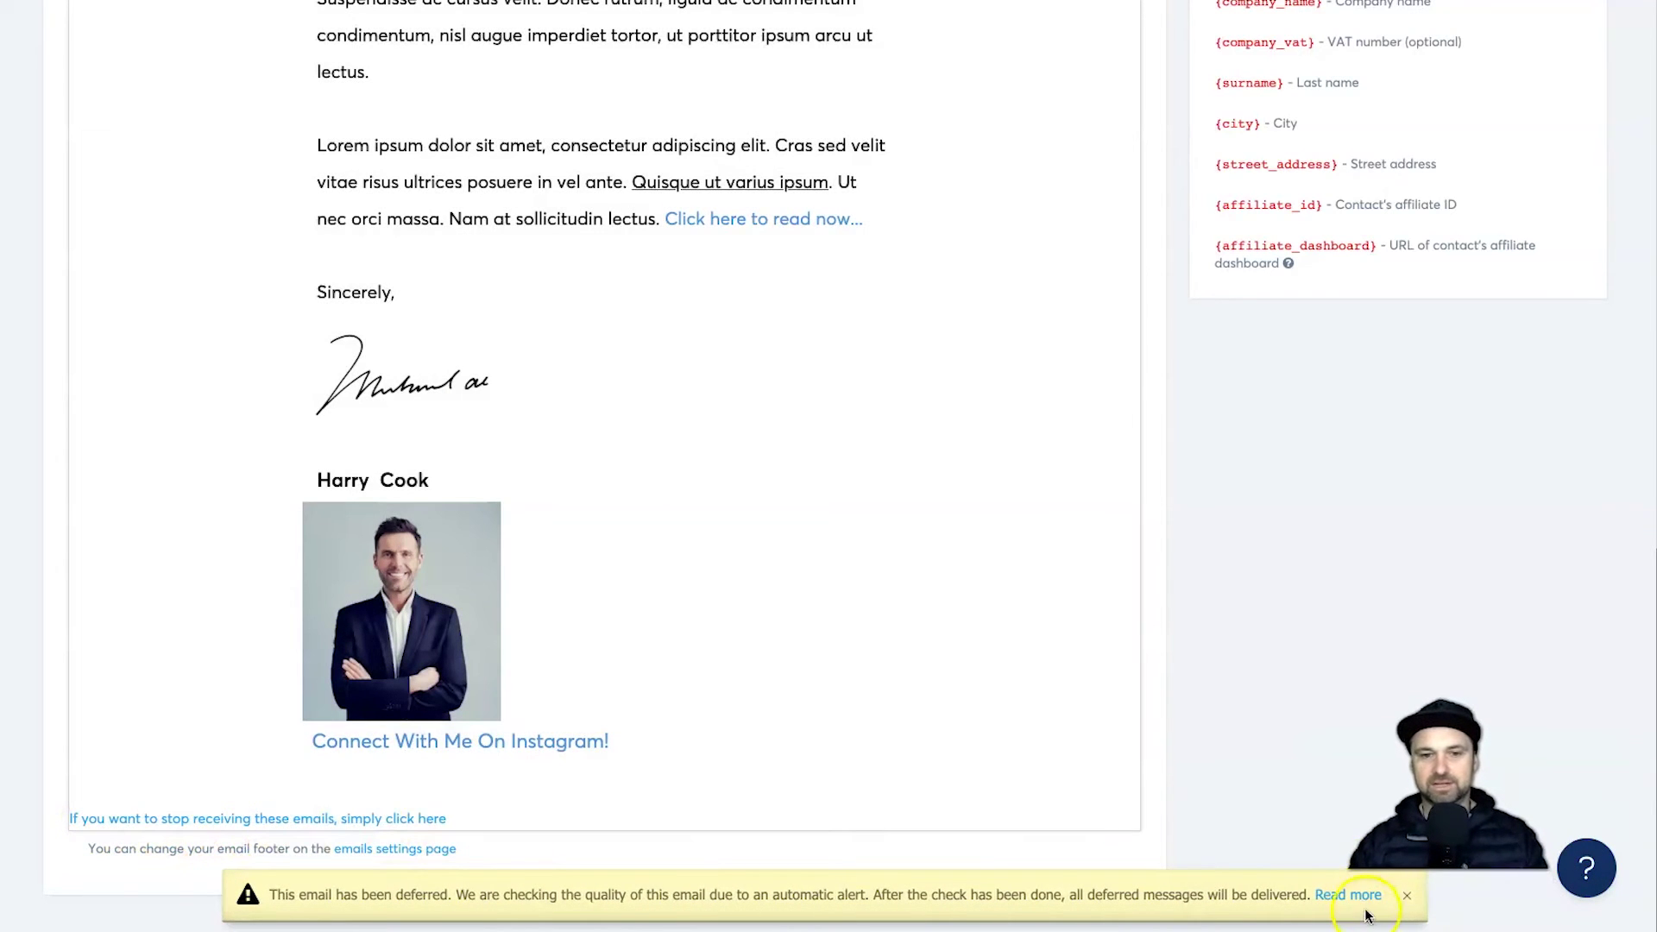
click(656, 888)
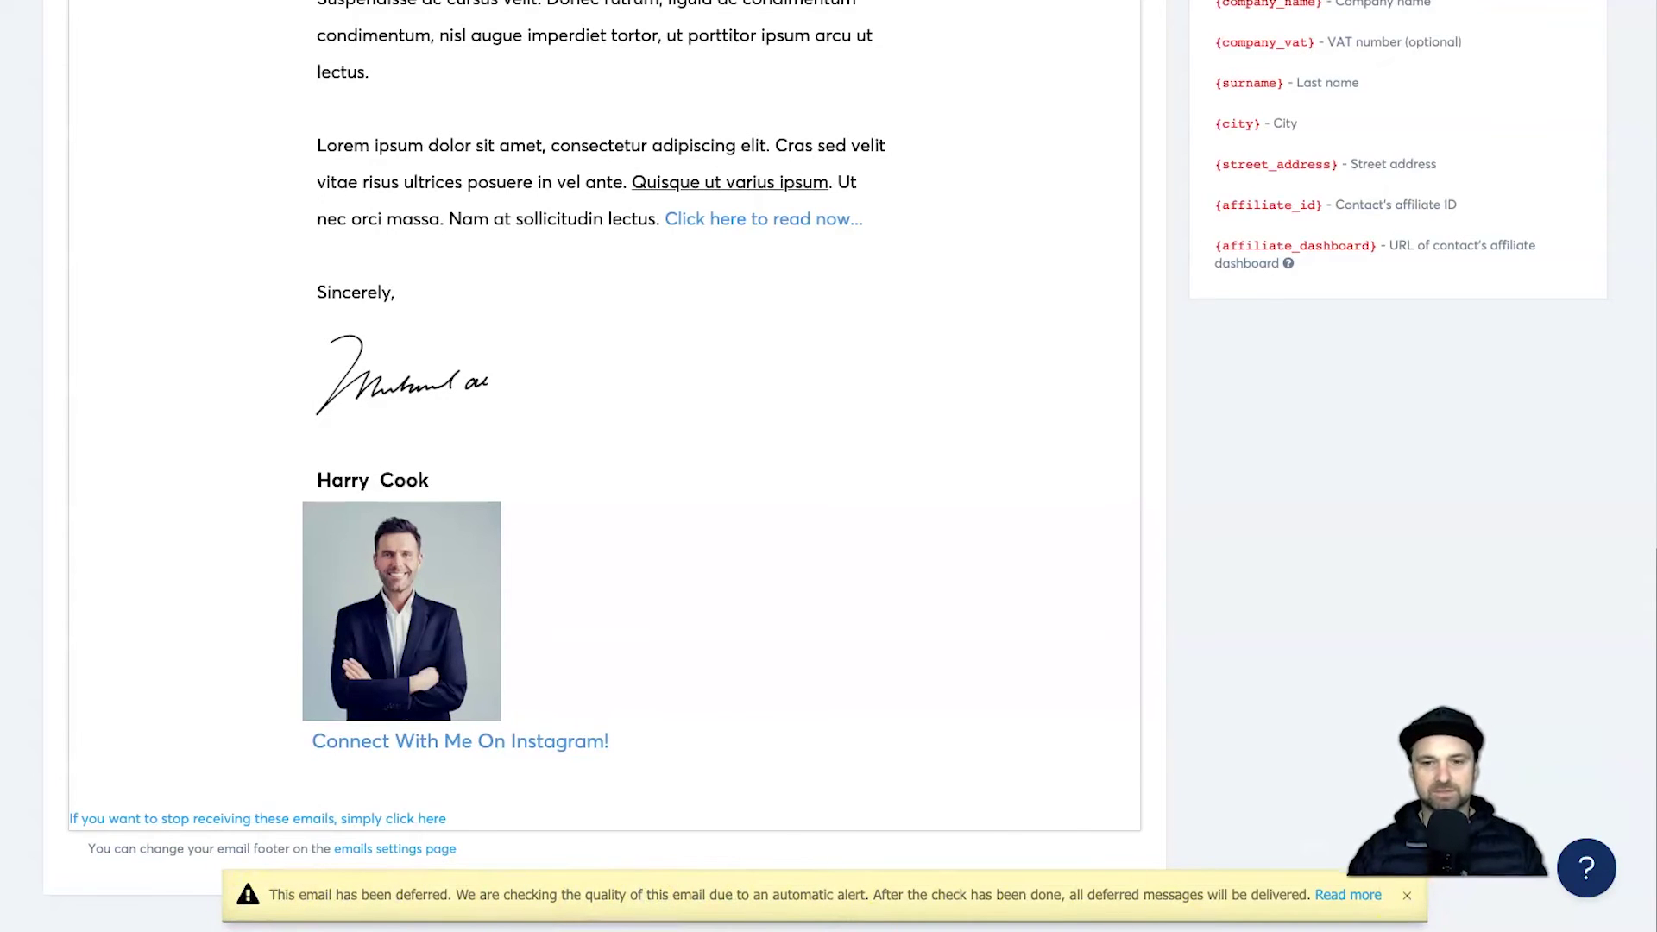
Step: Go to the newsletters list and review the emails sent, opens and clicks for "You'll never guess what happened last summer"
scroll(1378, 621, up, 10)
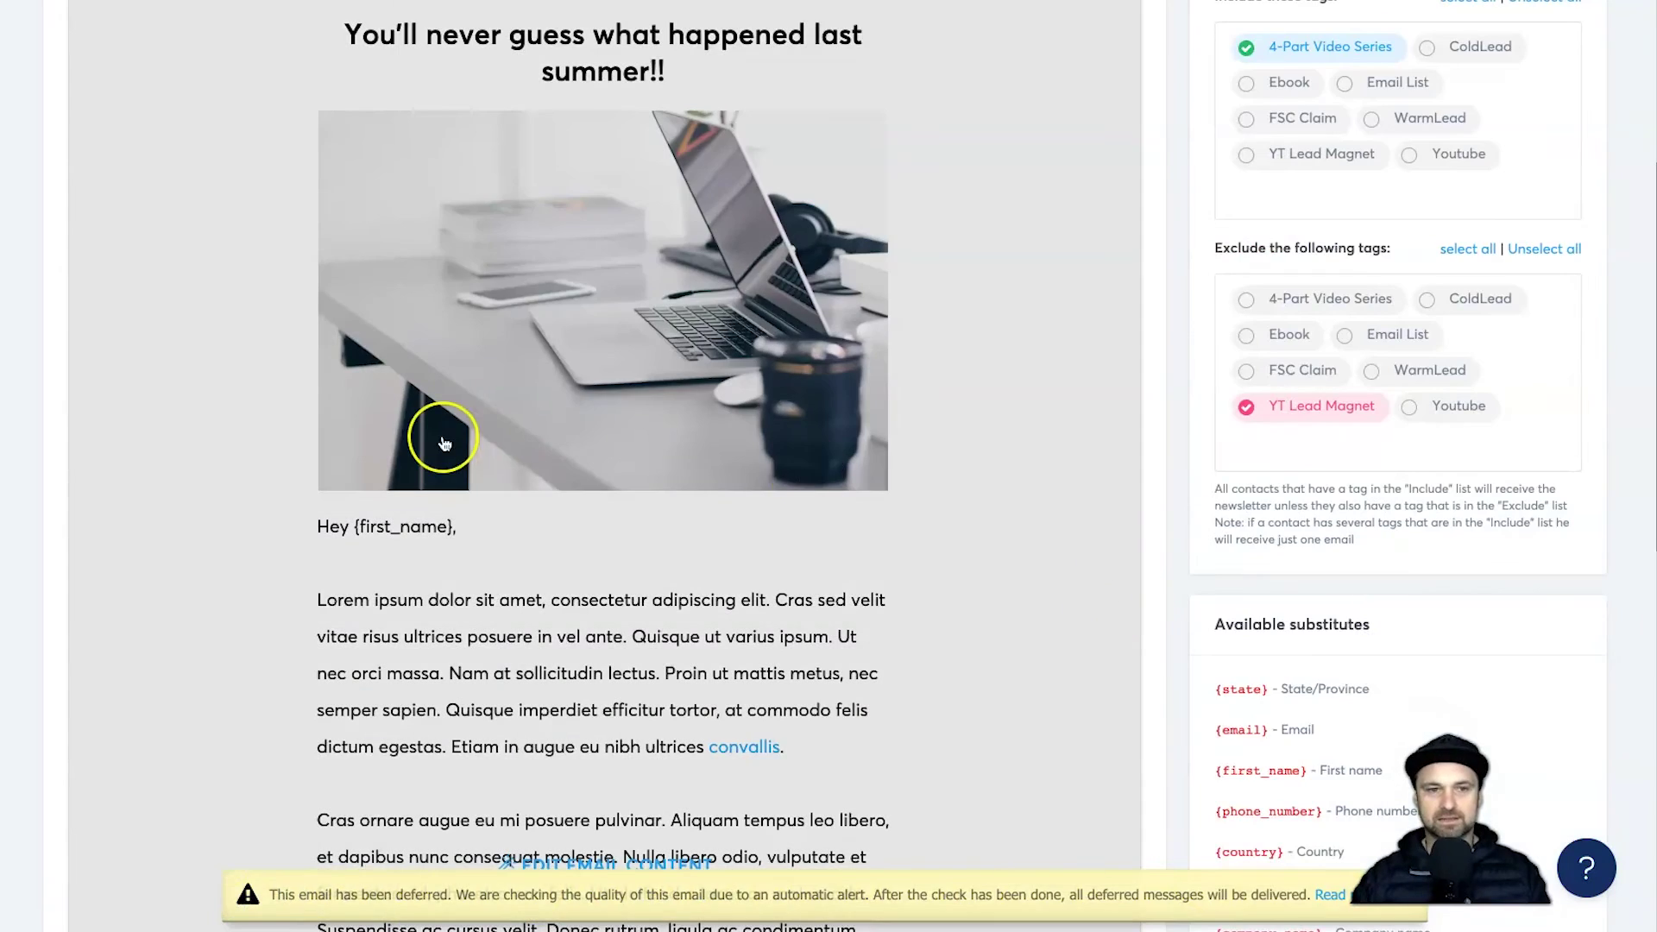
scroll(854, 483, up, 4)
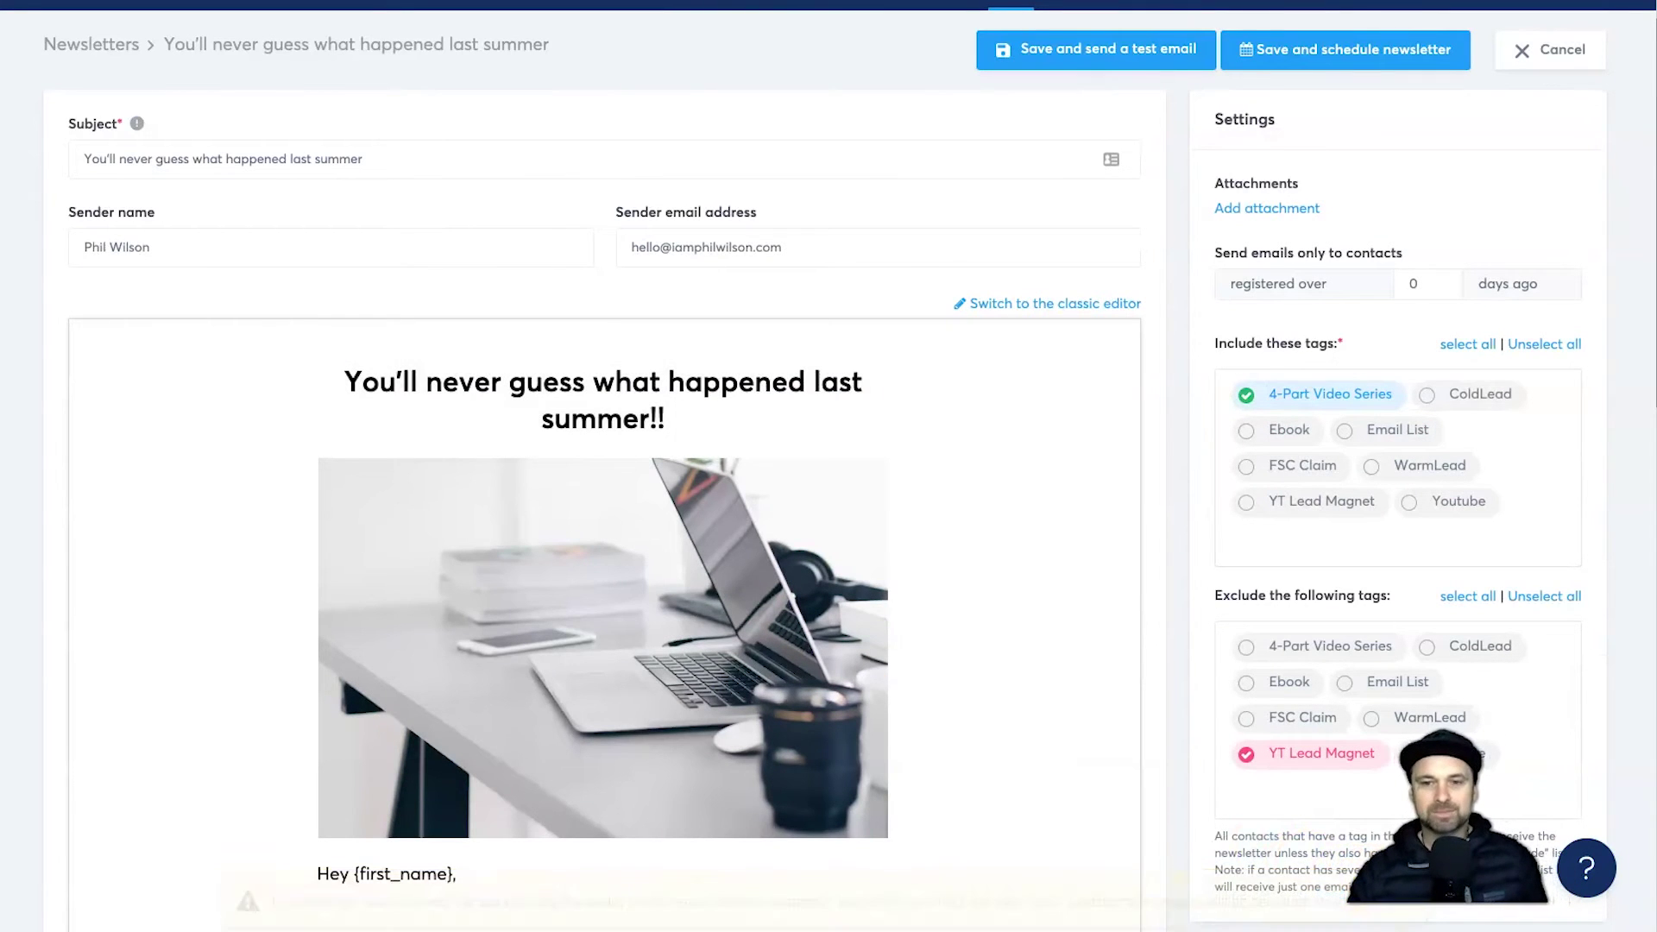
scroll(984, 321, up, 1)
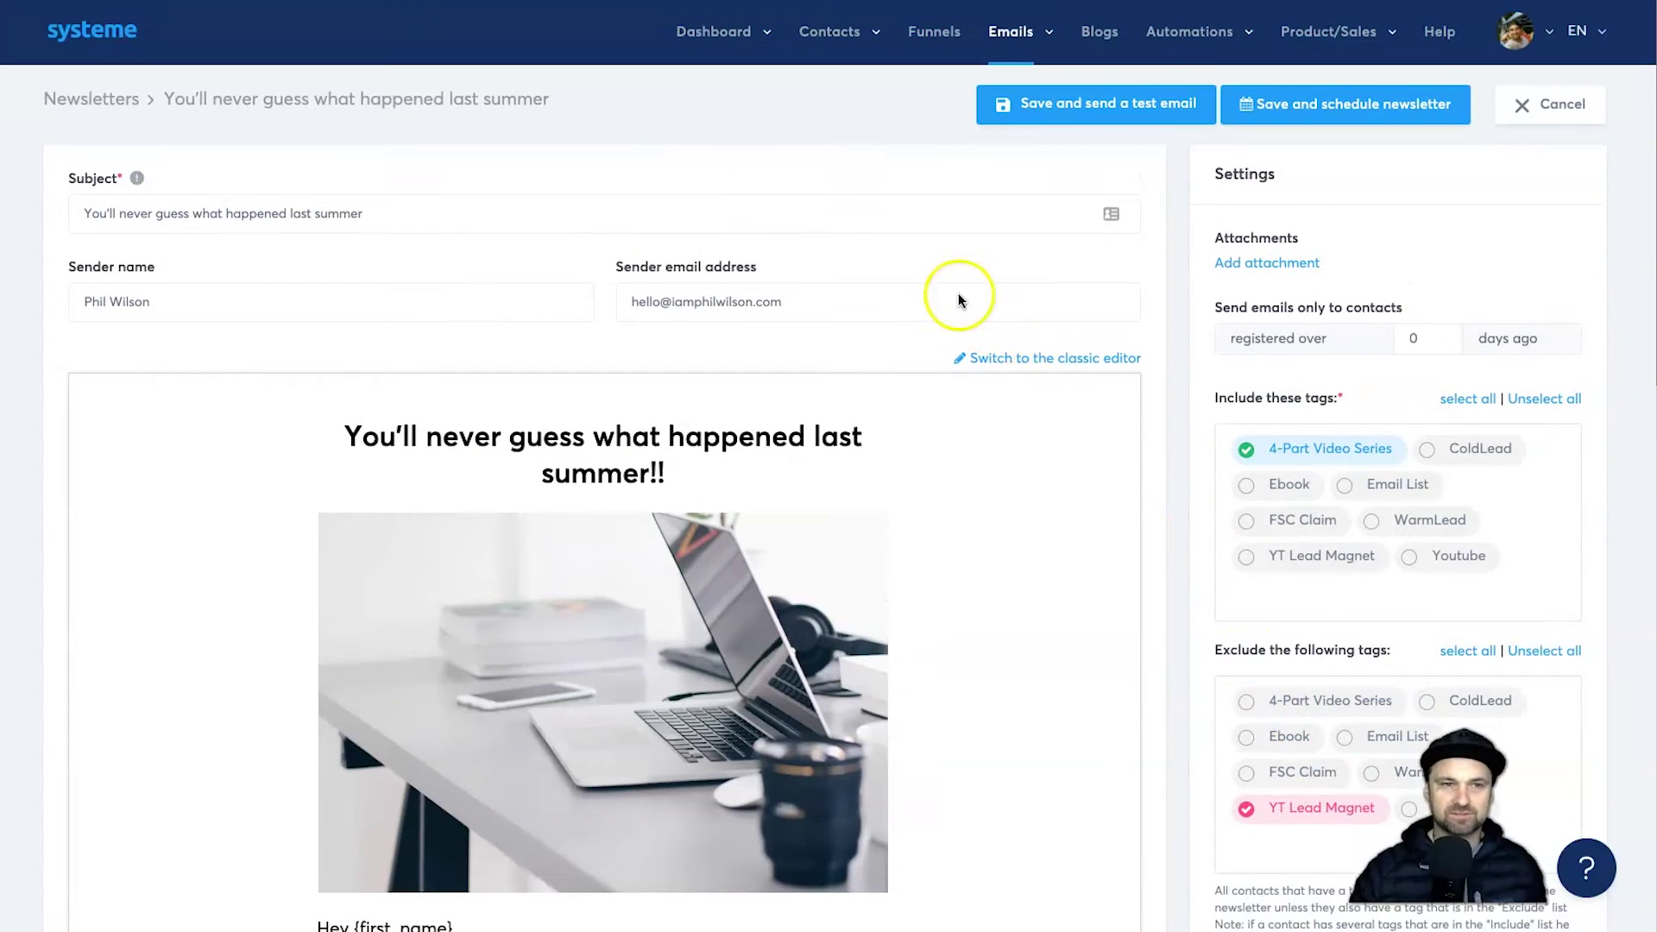
click(1014, 38)
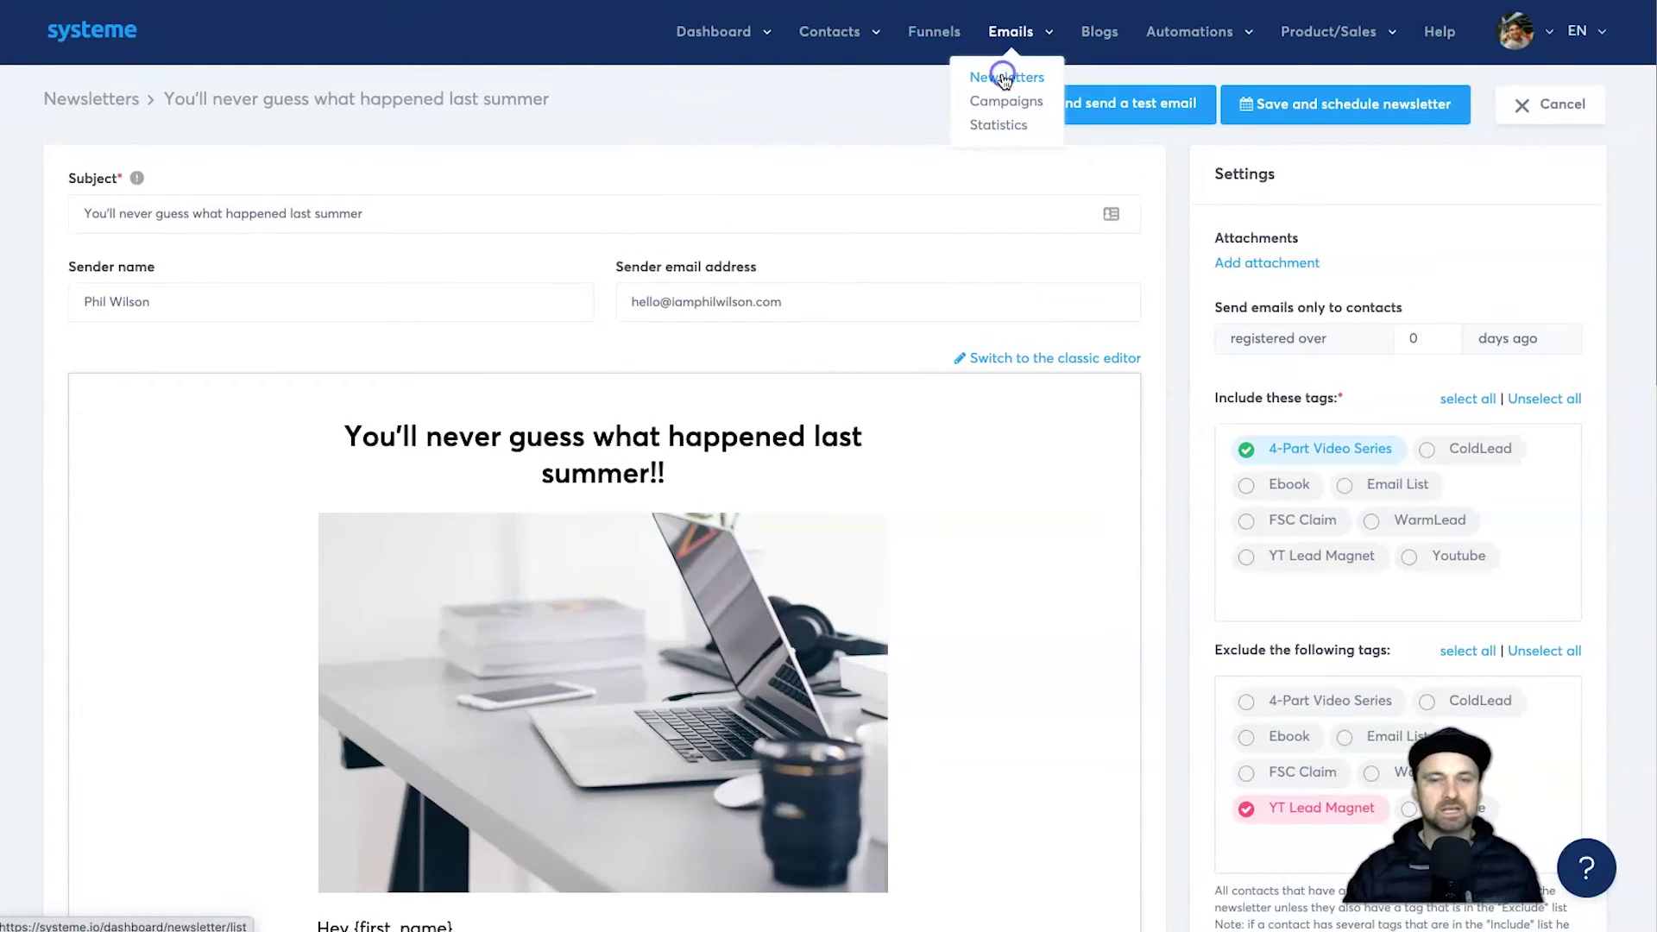
click(1004, 77)
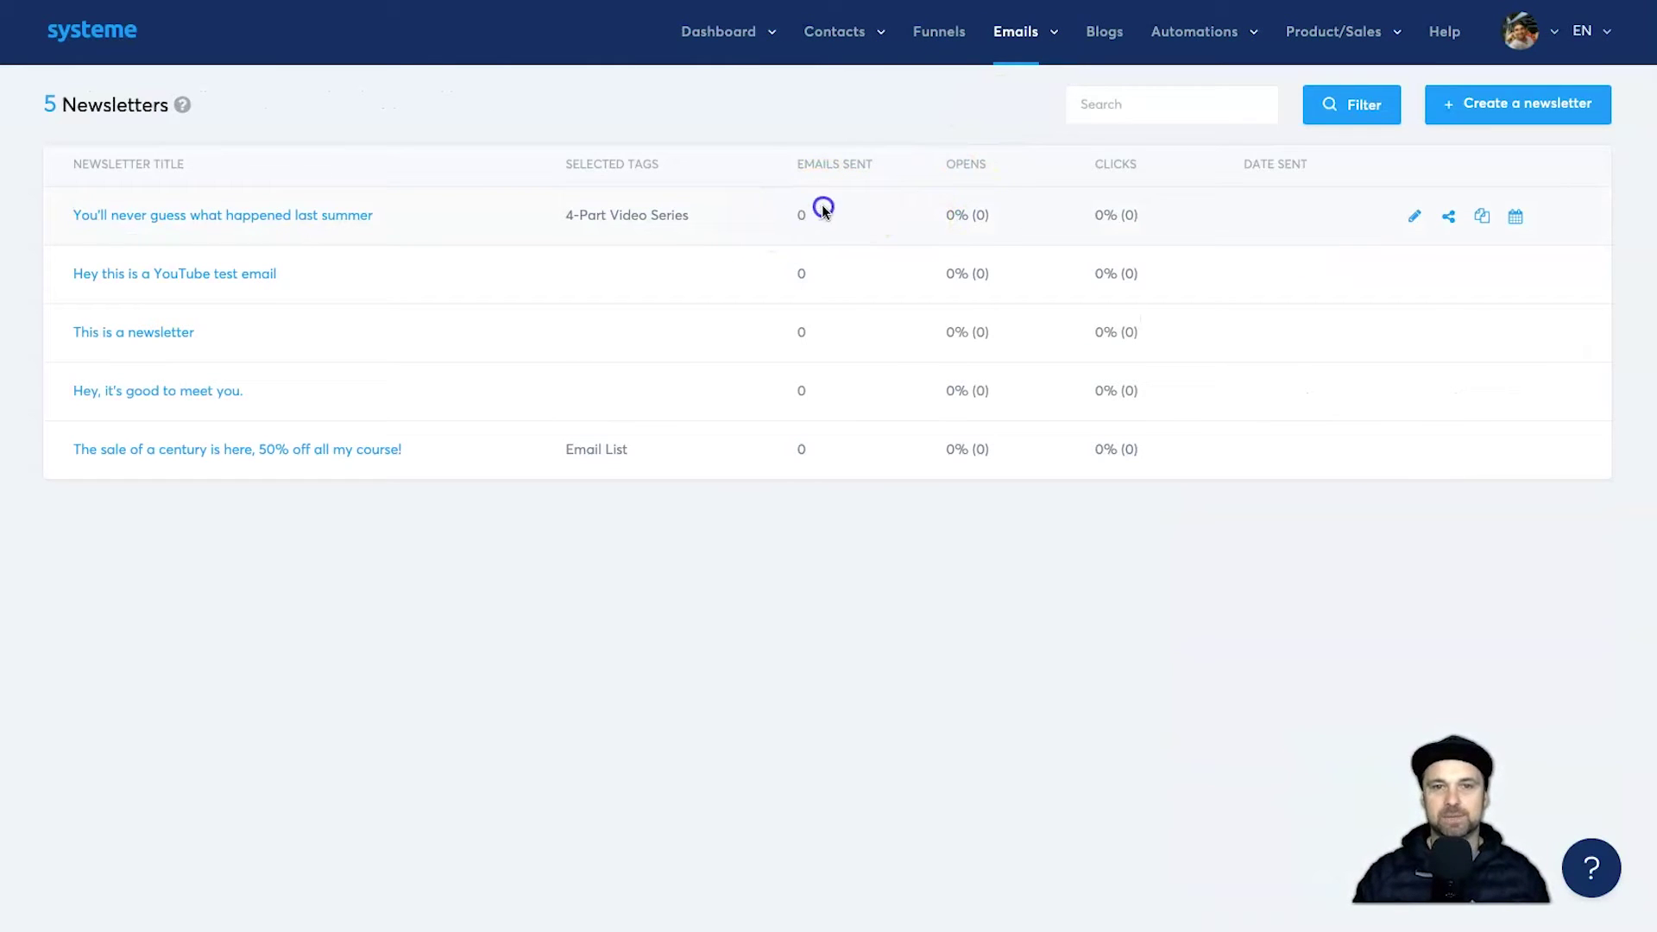
double_click(801, 215)
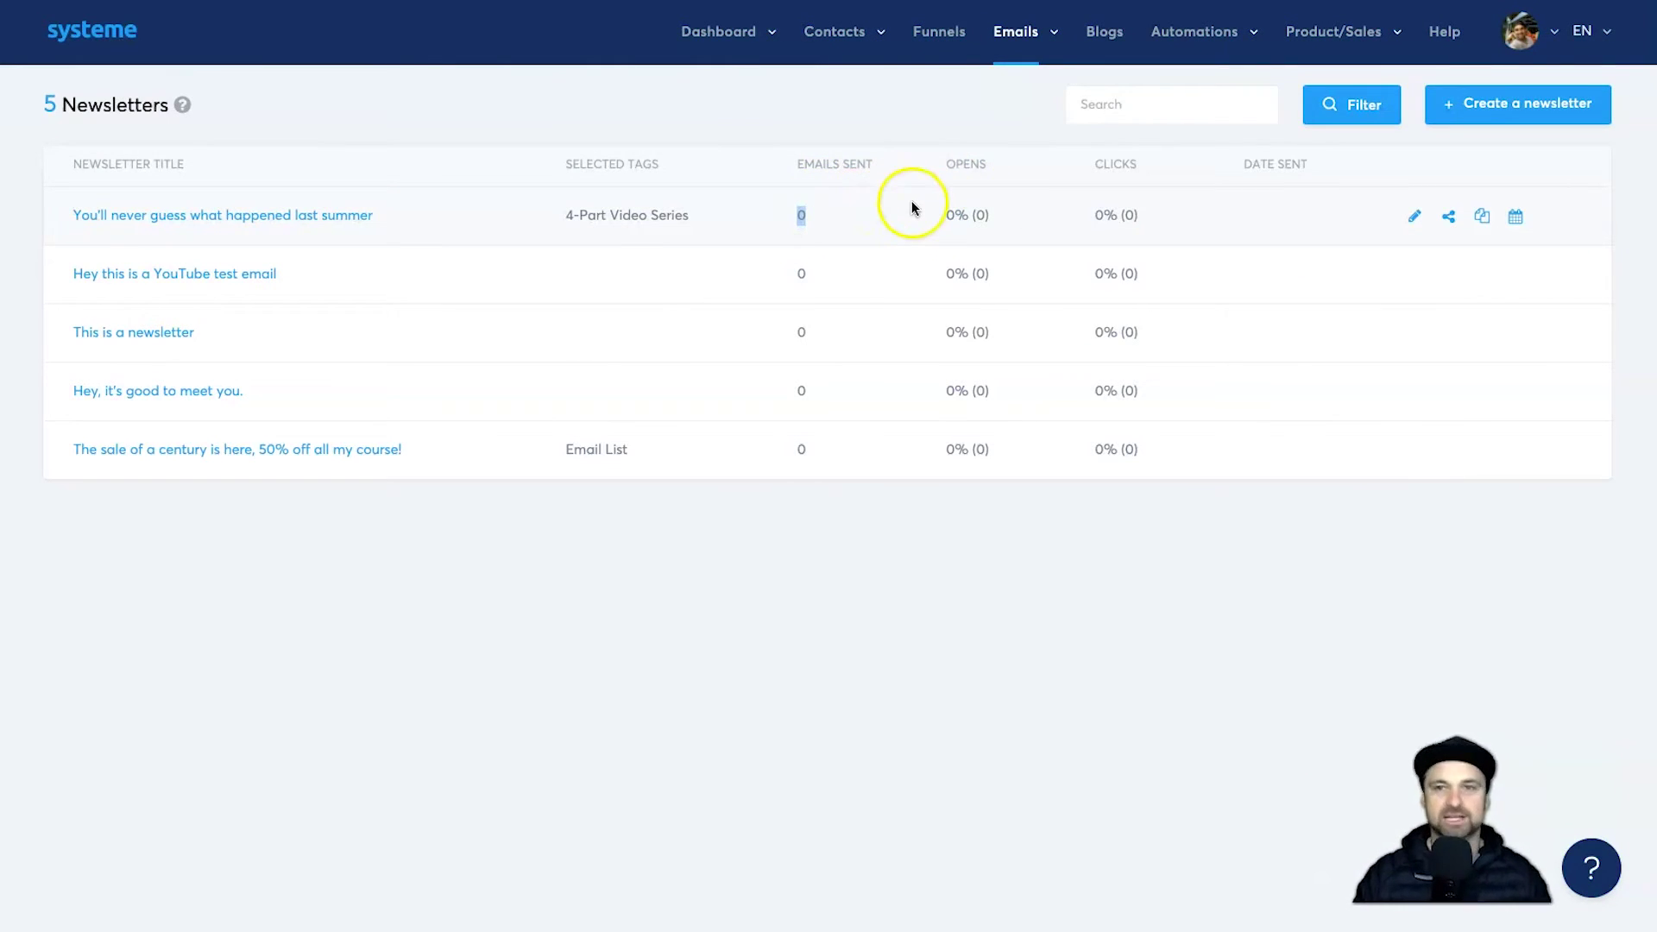
drag(942, 219, 885, 219)
click(784, 219)
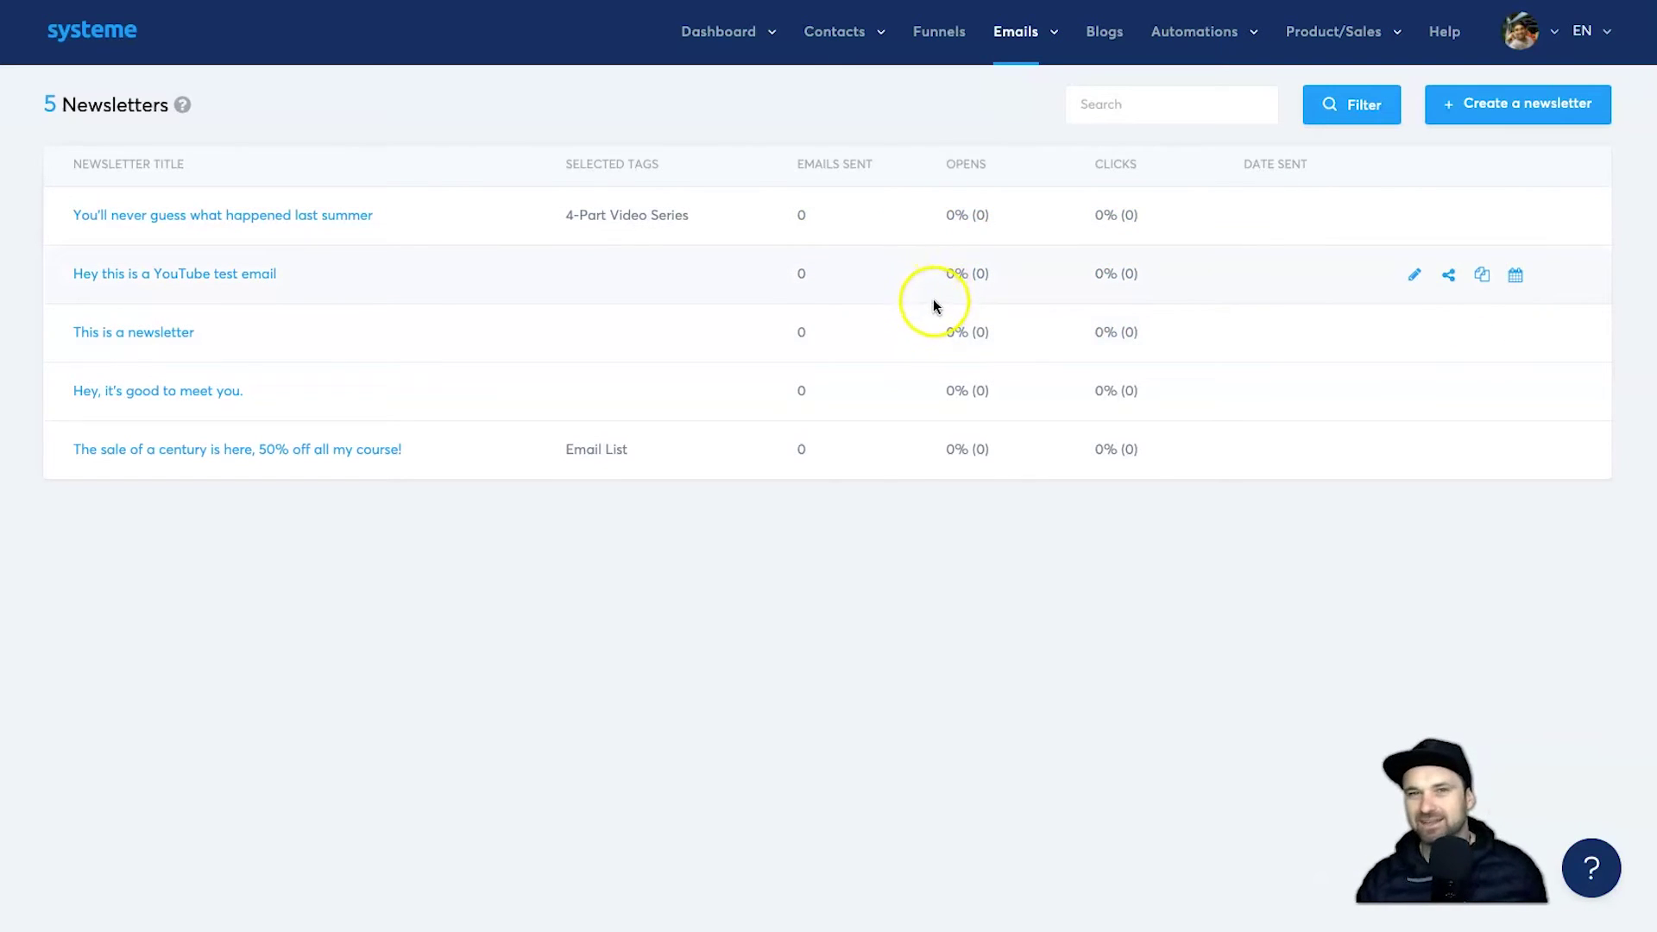
Step: Go to the email campaigns and open the Newsletter List campaign
mouse_move(991, 54)
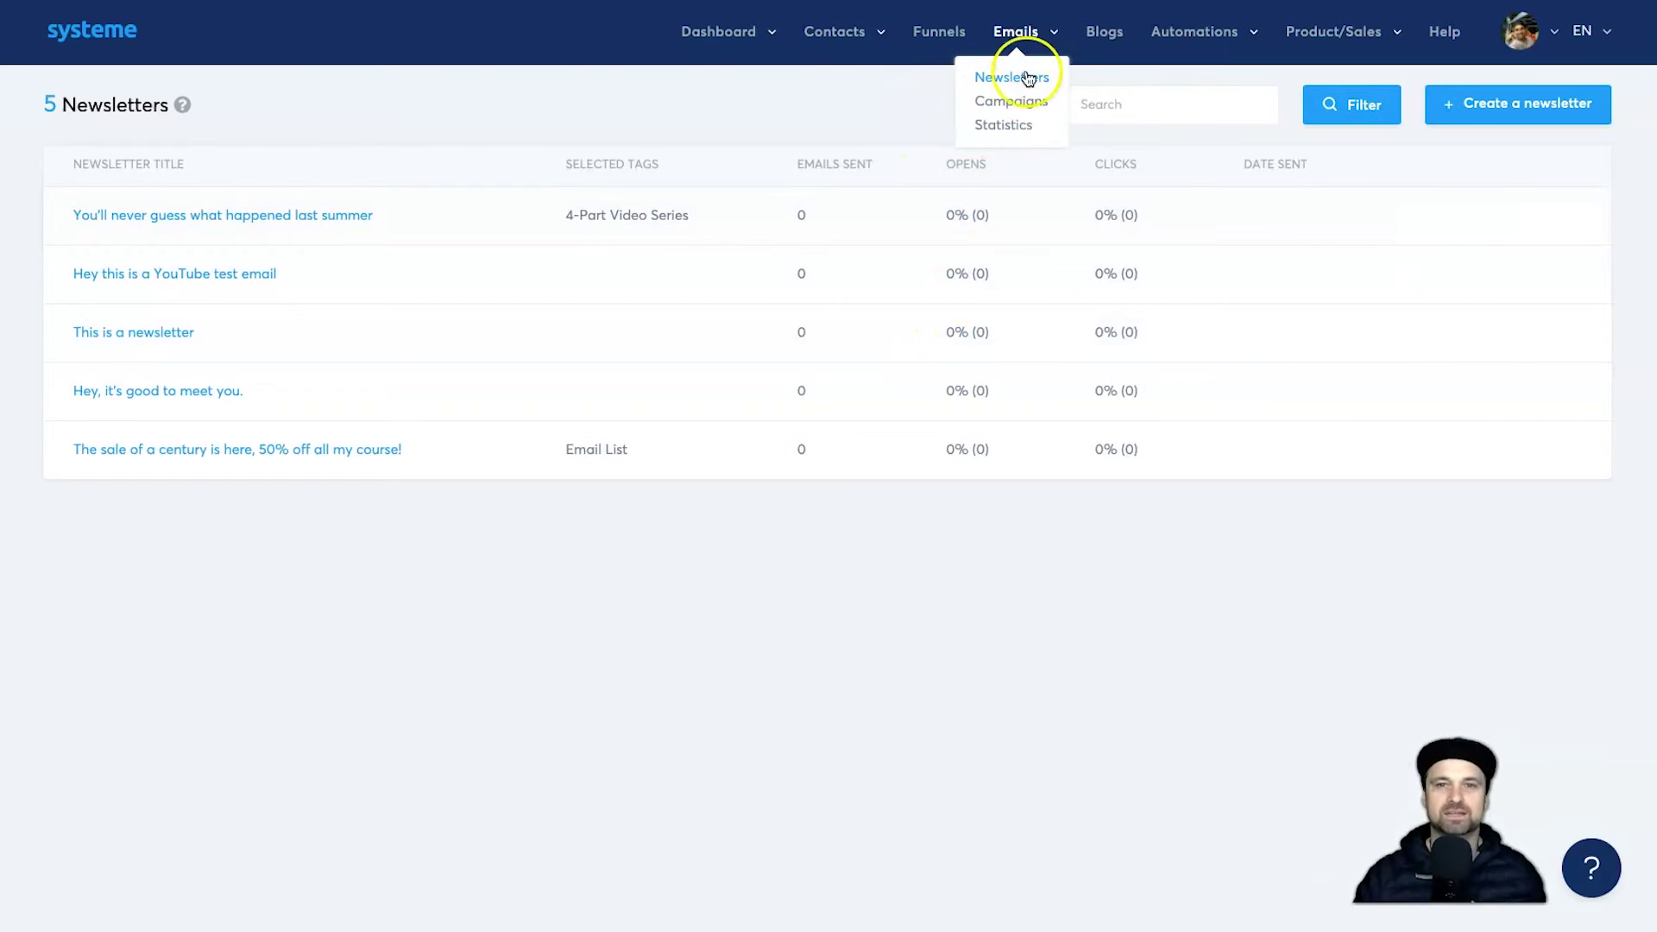
click(1025, 104)
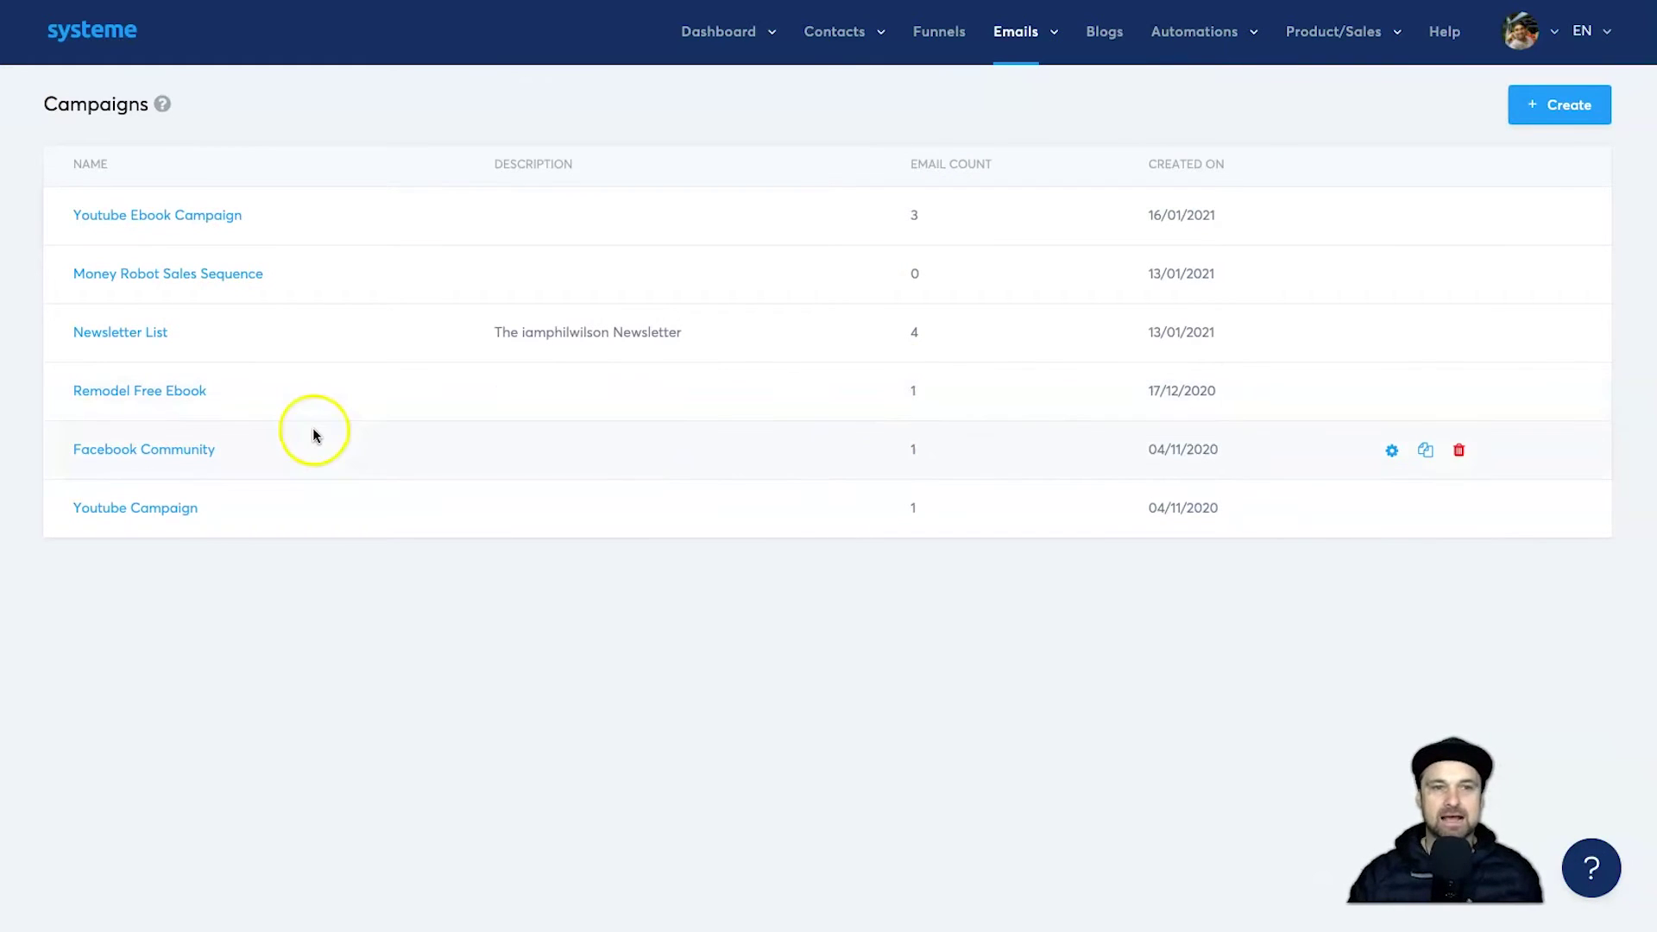
click(135, 338)
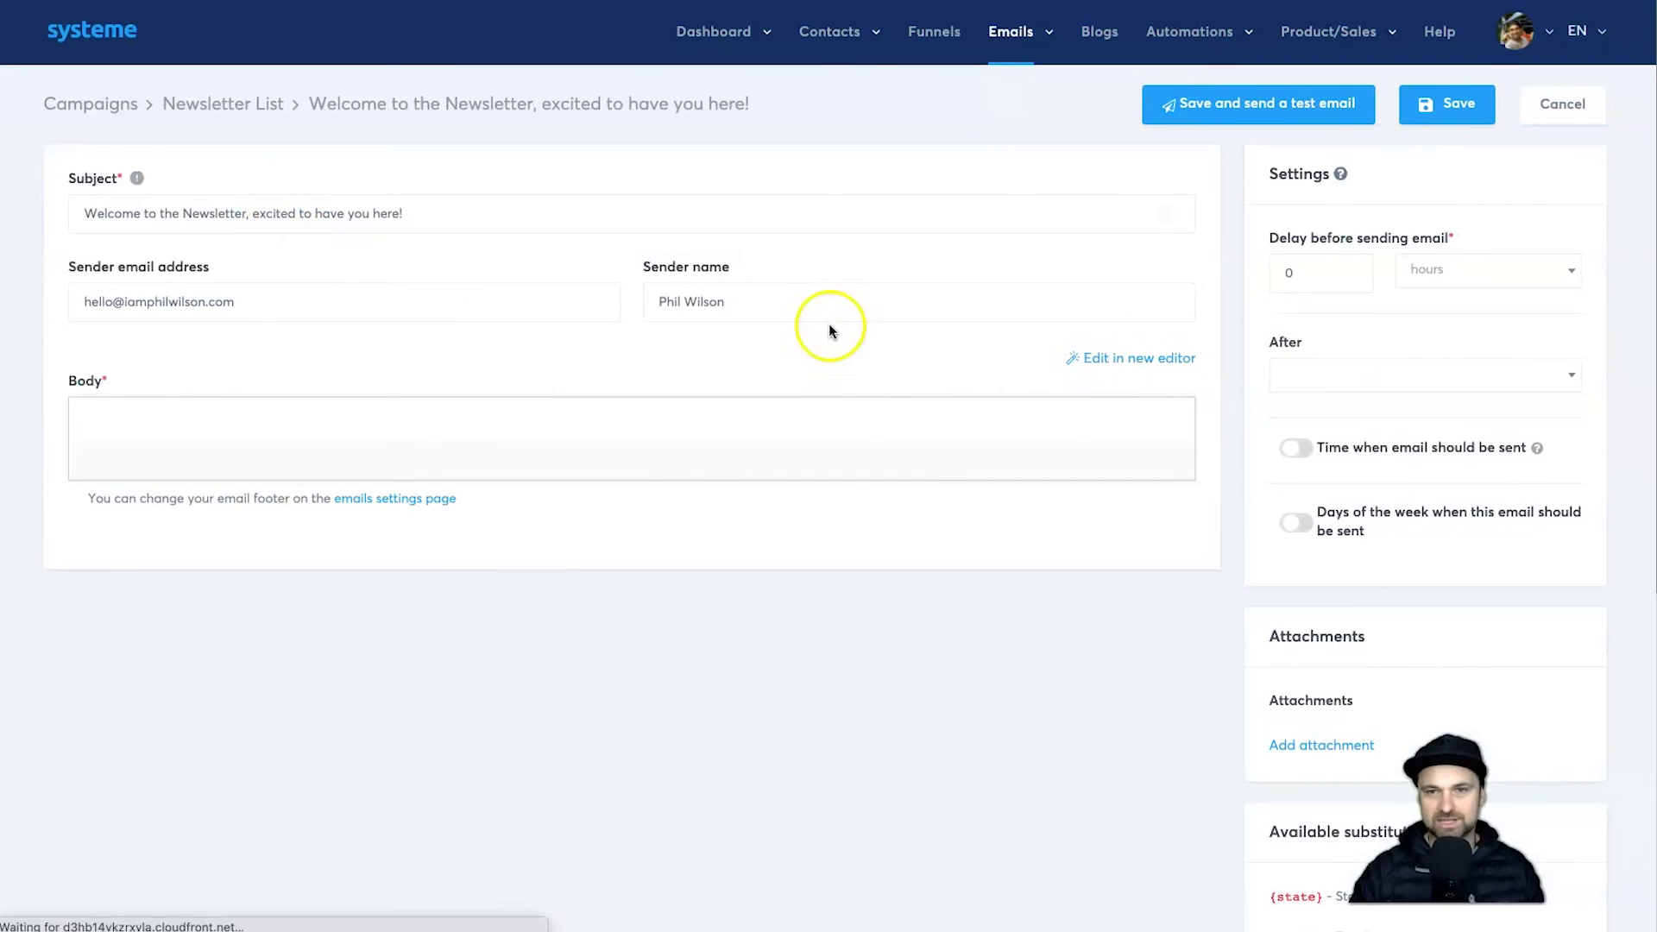
Step: Read through the body and settings of the campaign's "Welcome to the Newsletter, excited to have you here!" email
scroll(662, 611, down, 6)
scroll(396, 516, up, 5)
drag(385, 702, 38, 393)
click(385, 719)
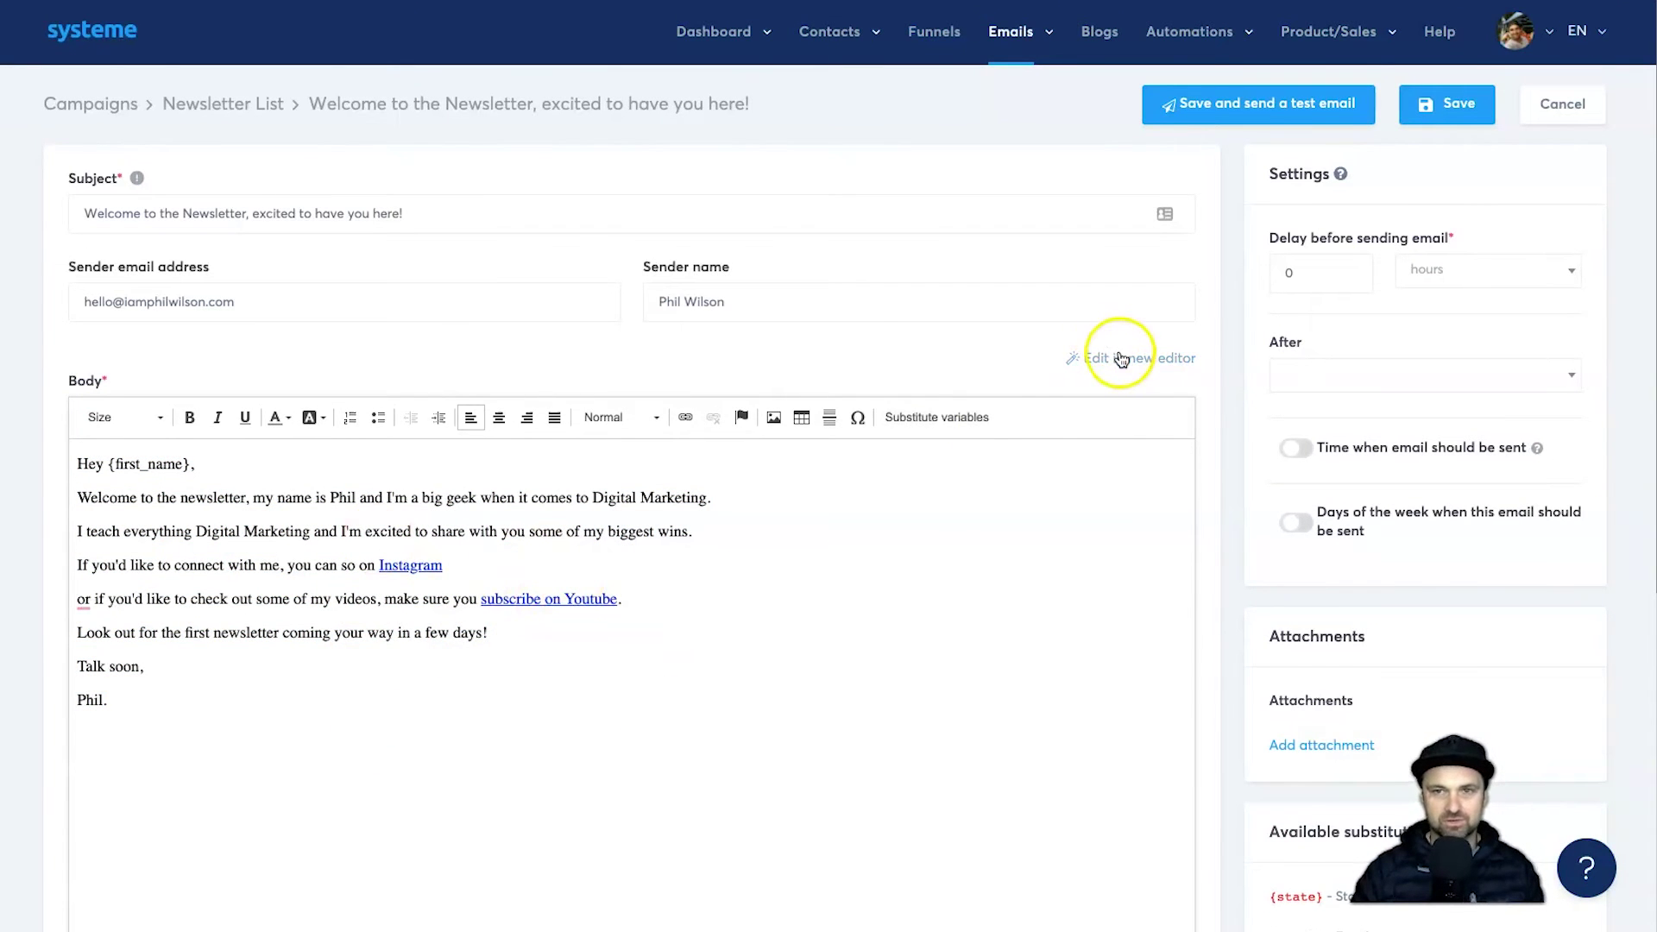
scroll(1366, 366, down, 2)
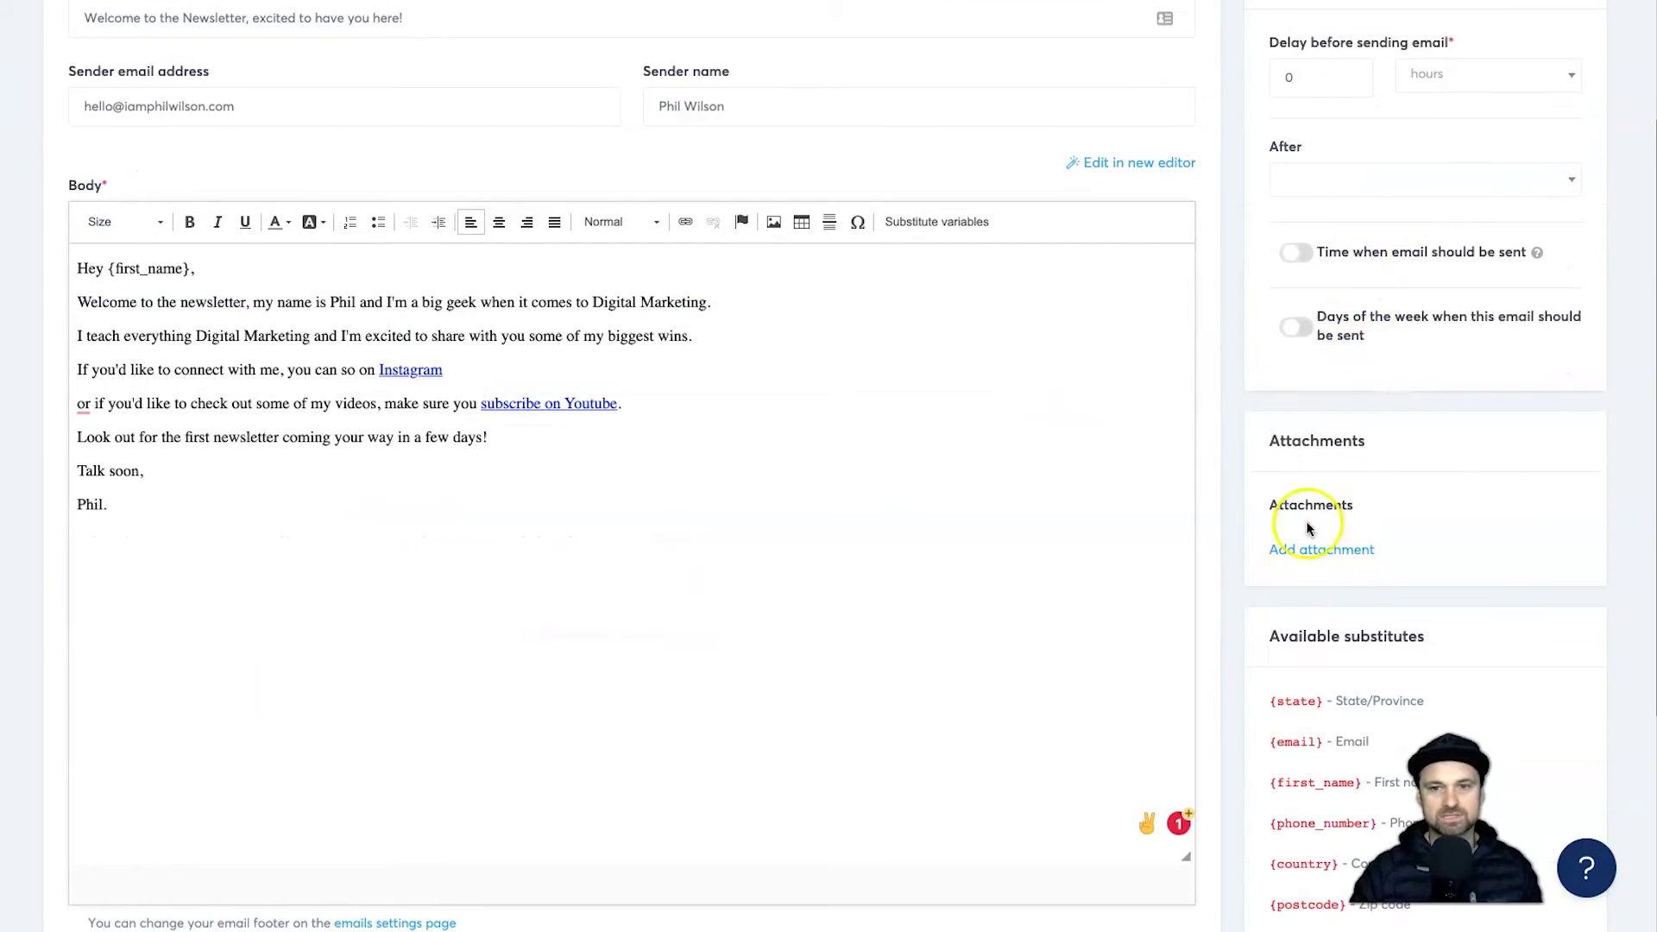
scroll(1312, 531, down, 4)
scroll(1286, 417, up, 6)
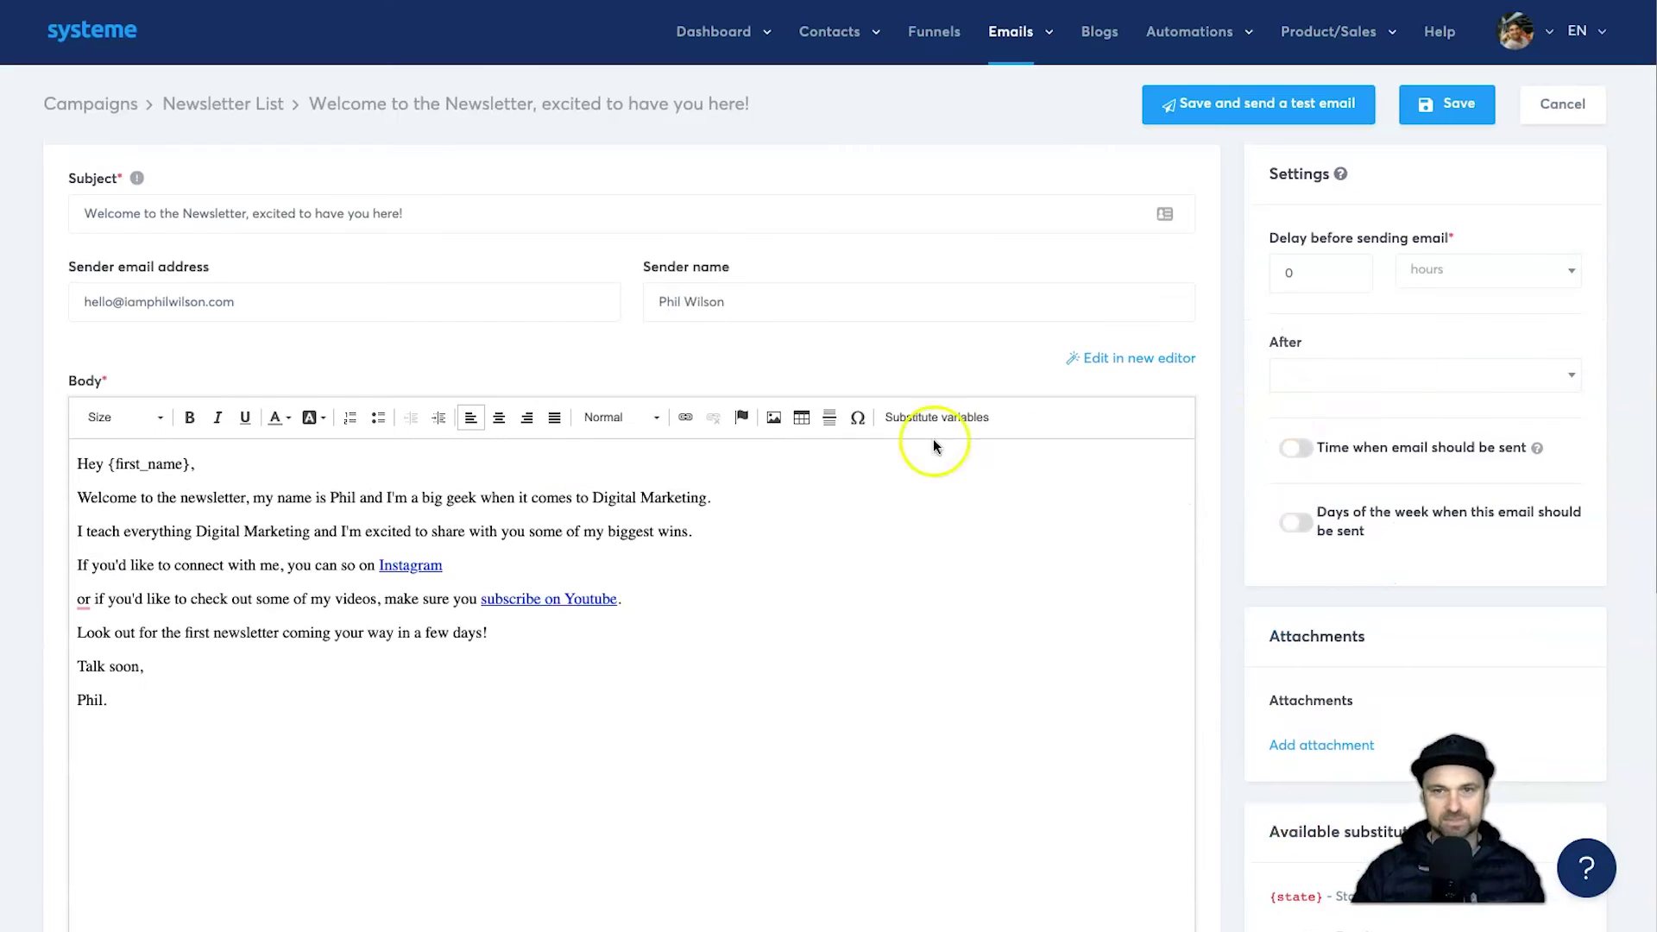
Step: Return to the Newsletter List campaign and review the sending delay of each email in the sequence
click(227, 102)
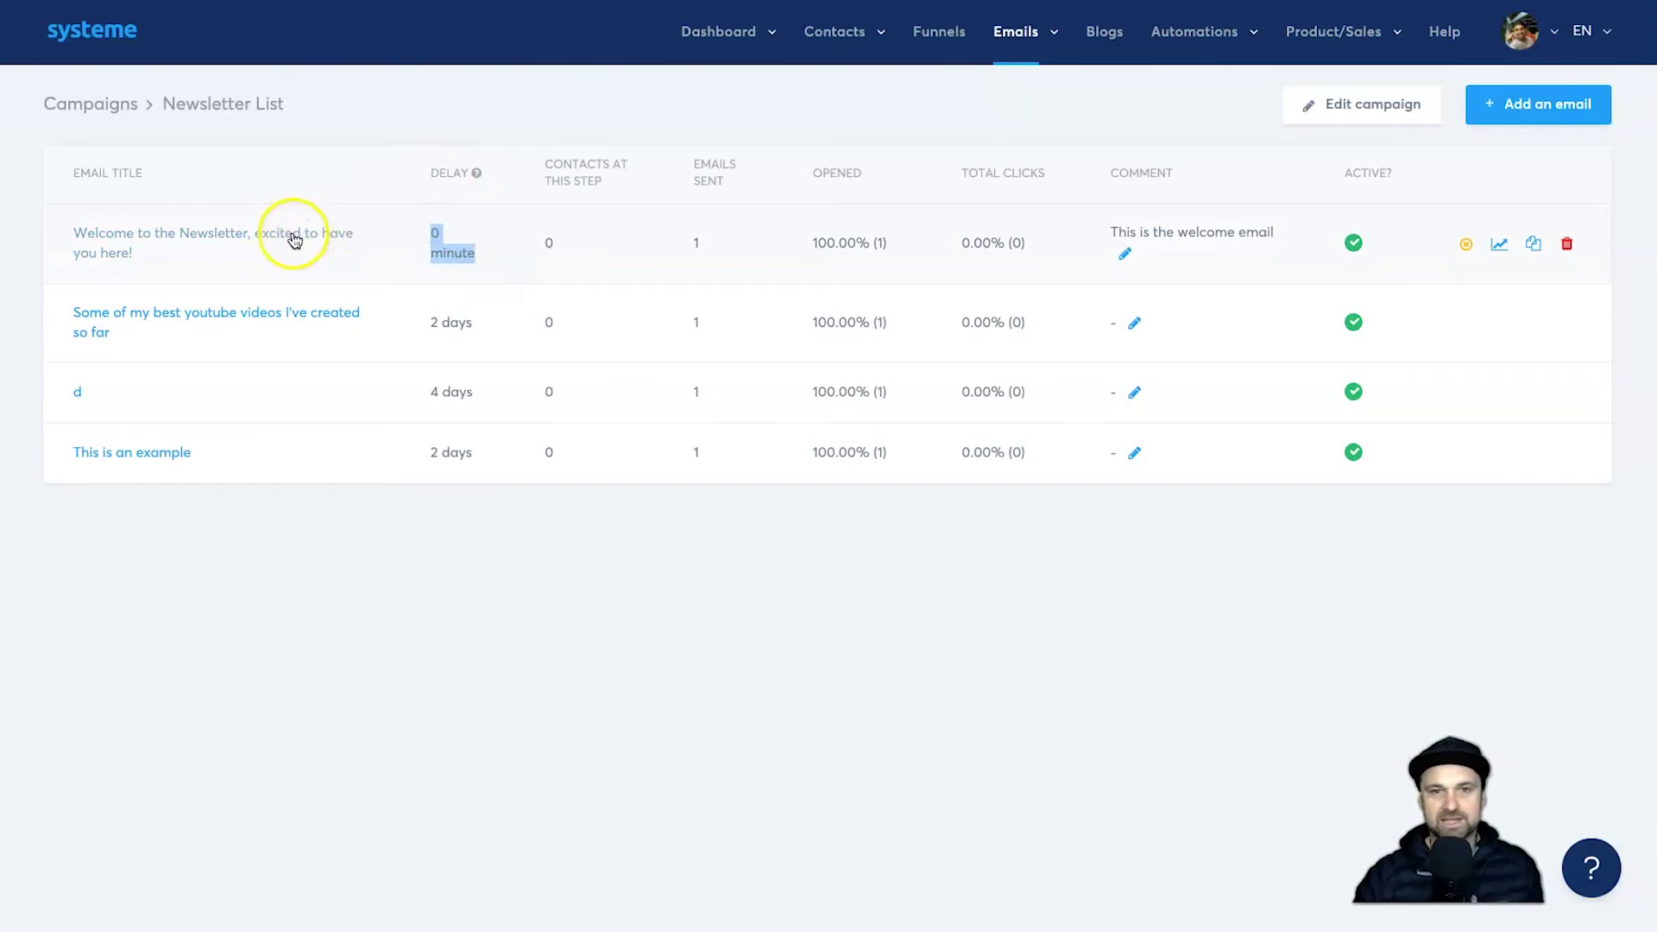
click(477, 324)
drag(477, 324, 395, 325)
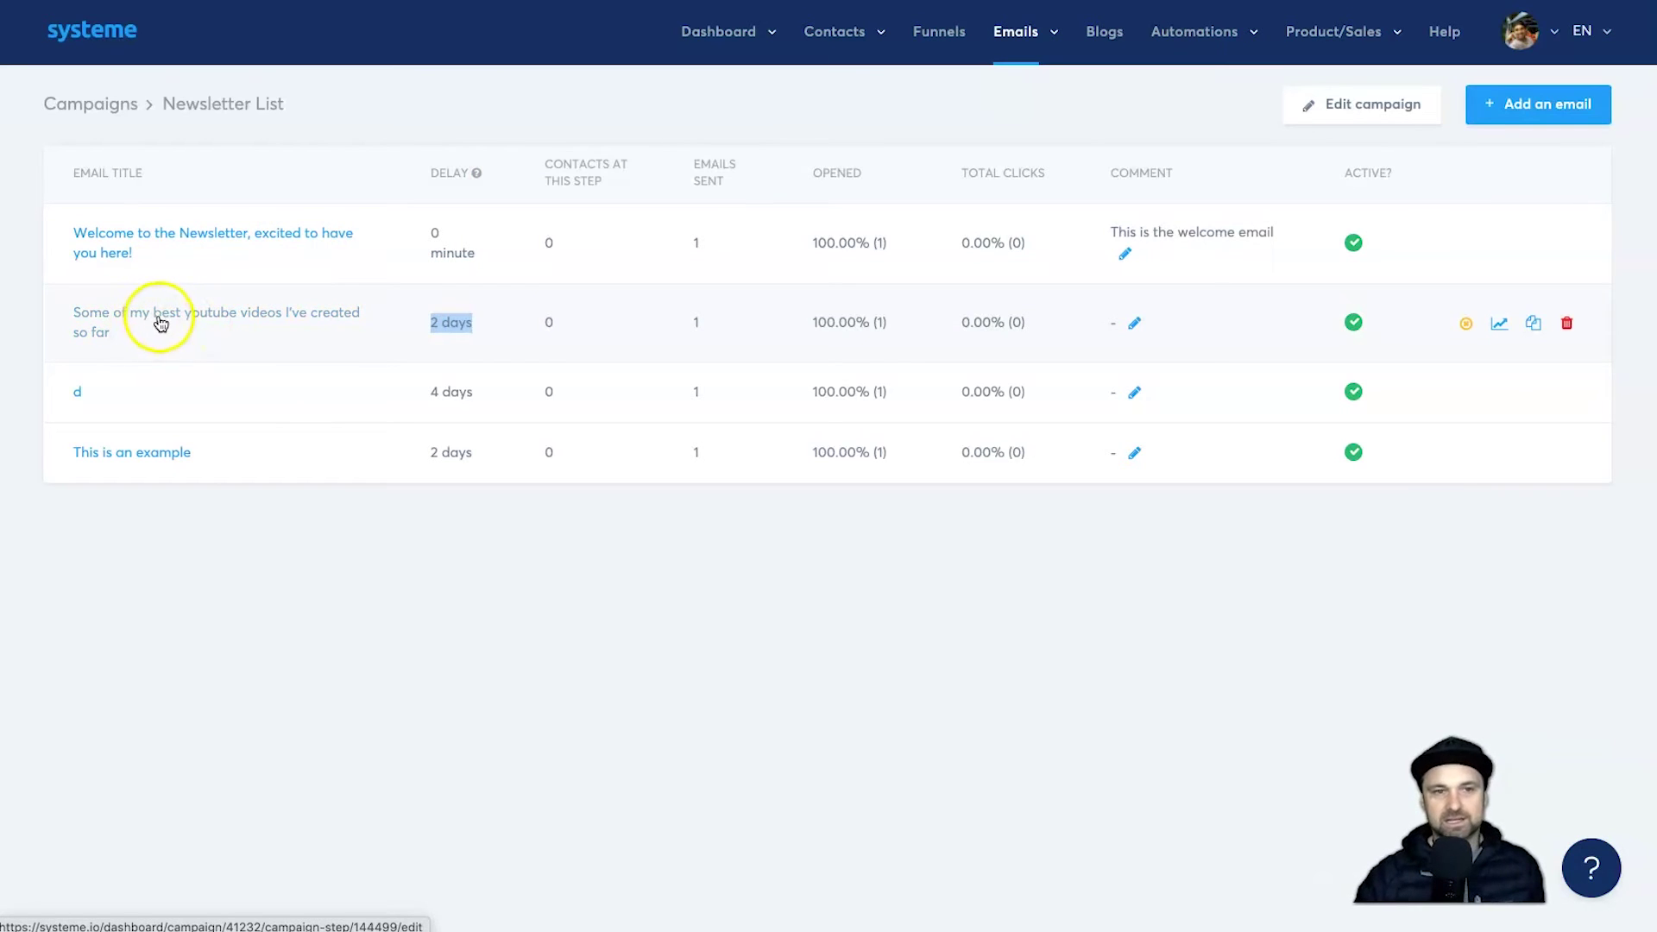
click(494, 401)
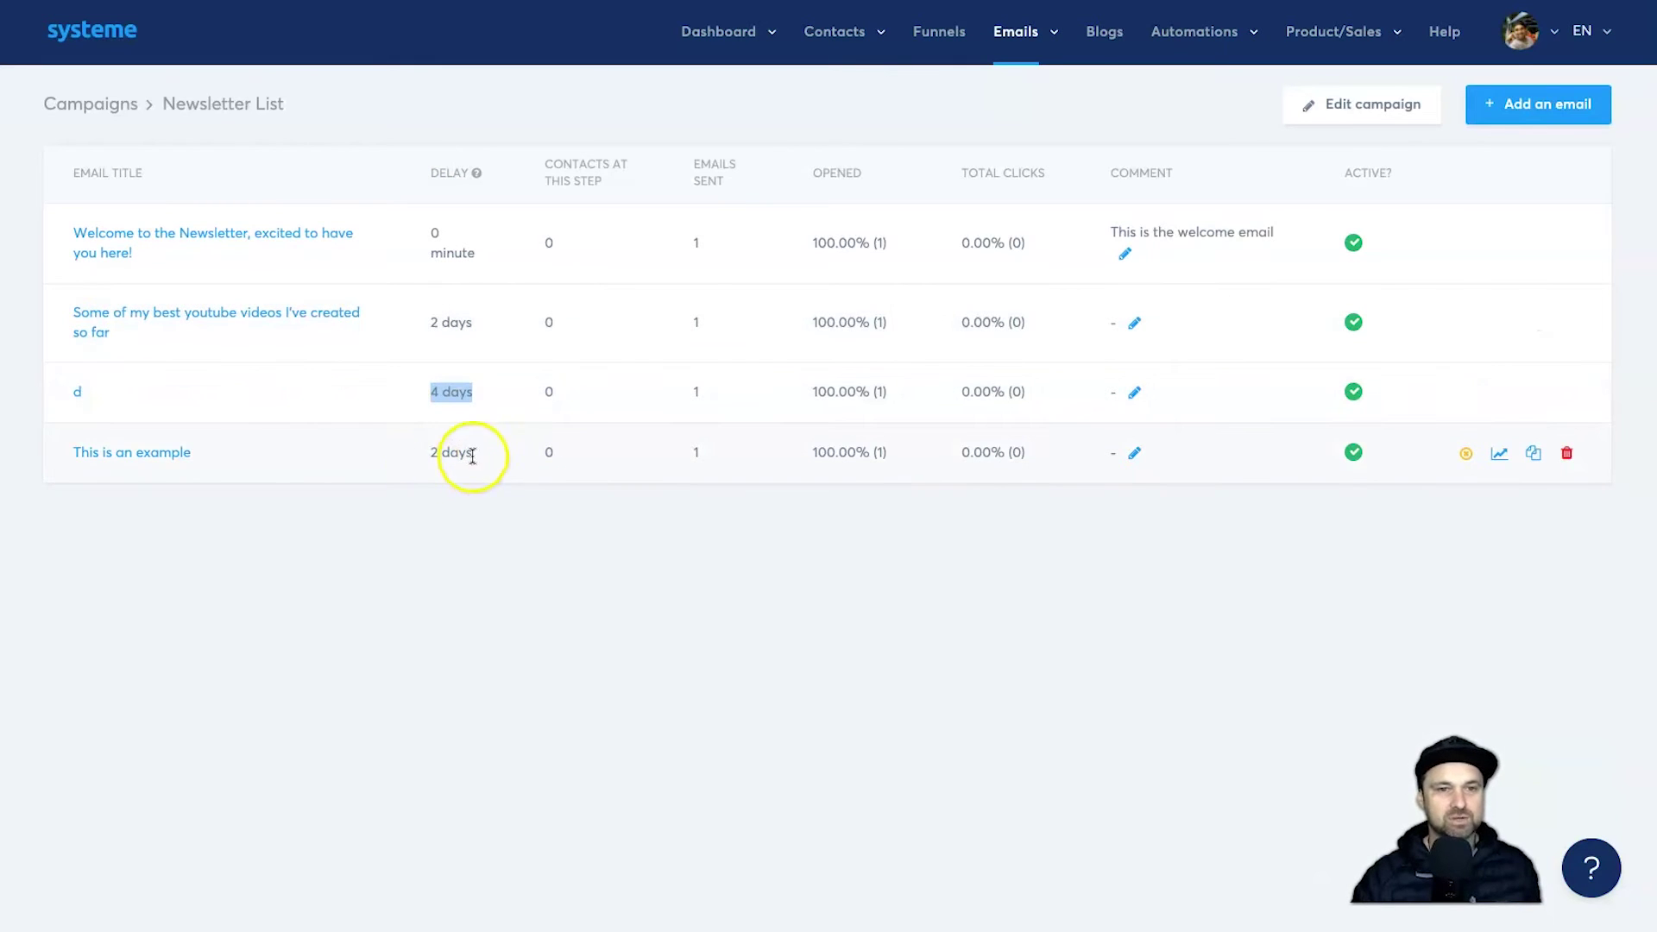
drag(469, 463, 406, 455)
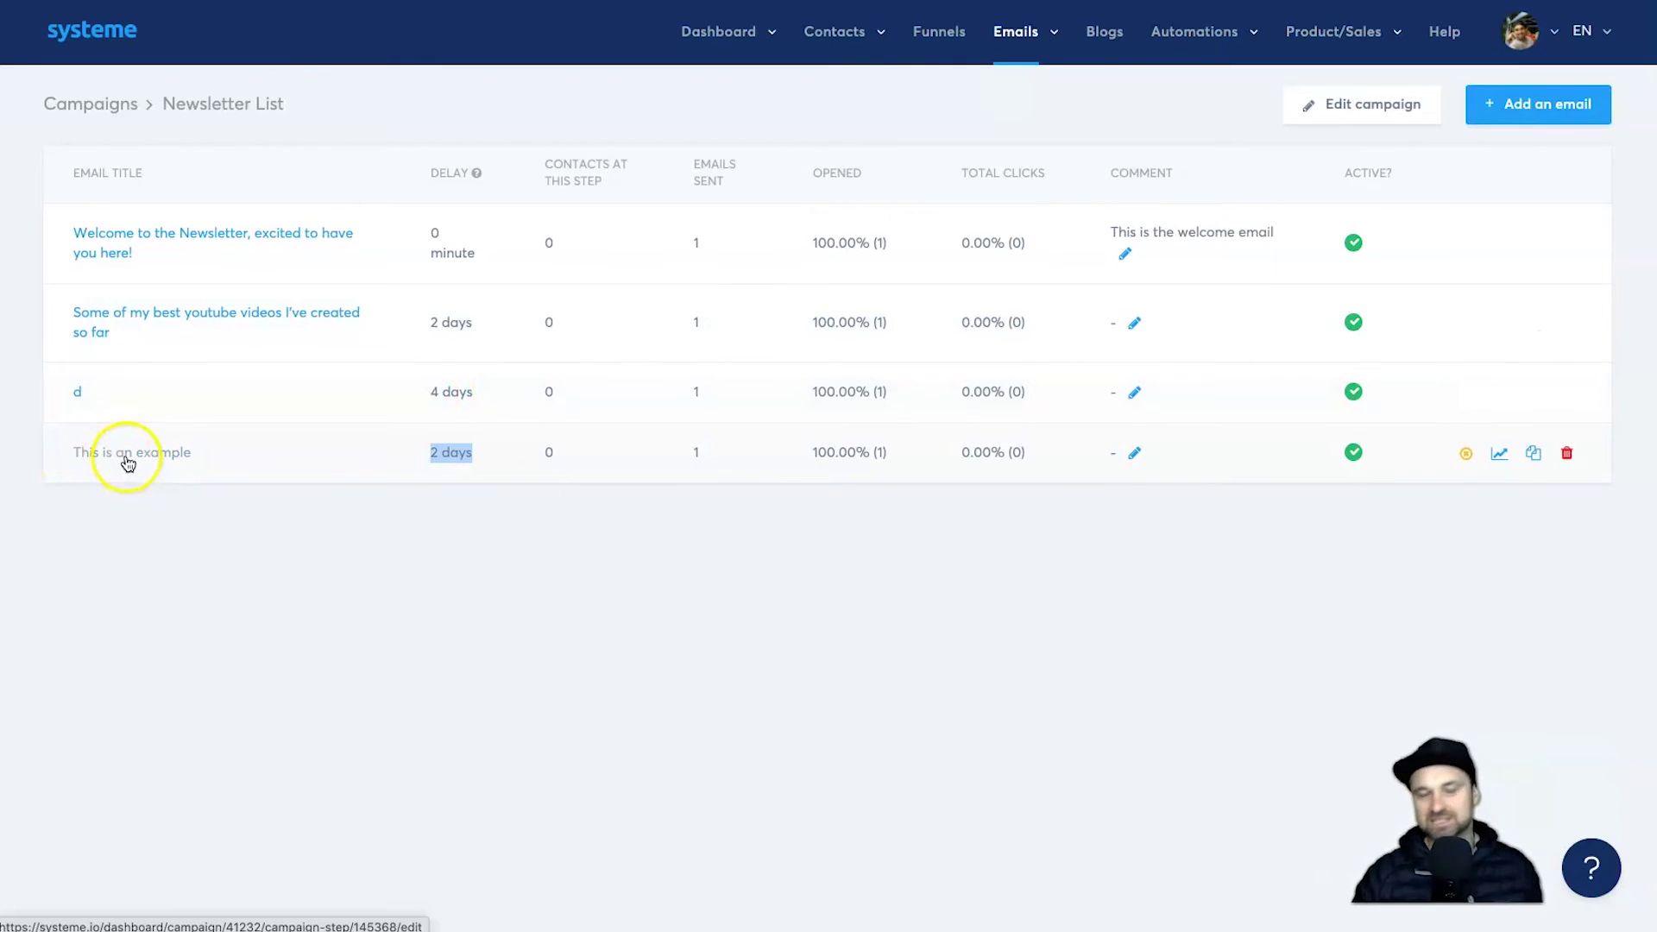
click(435, 231)
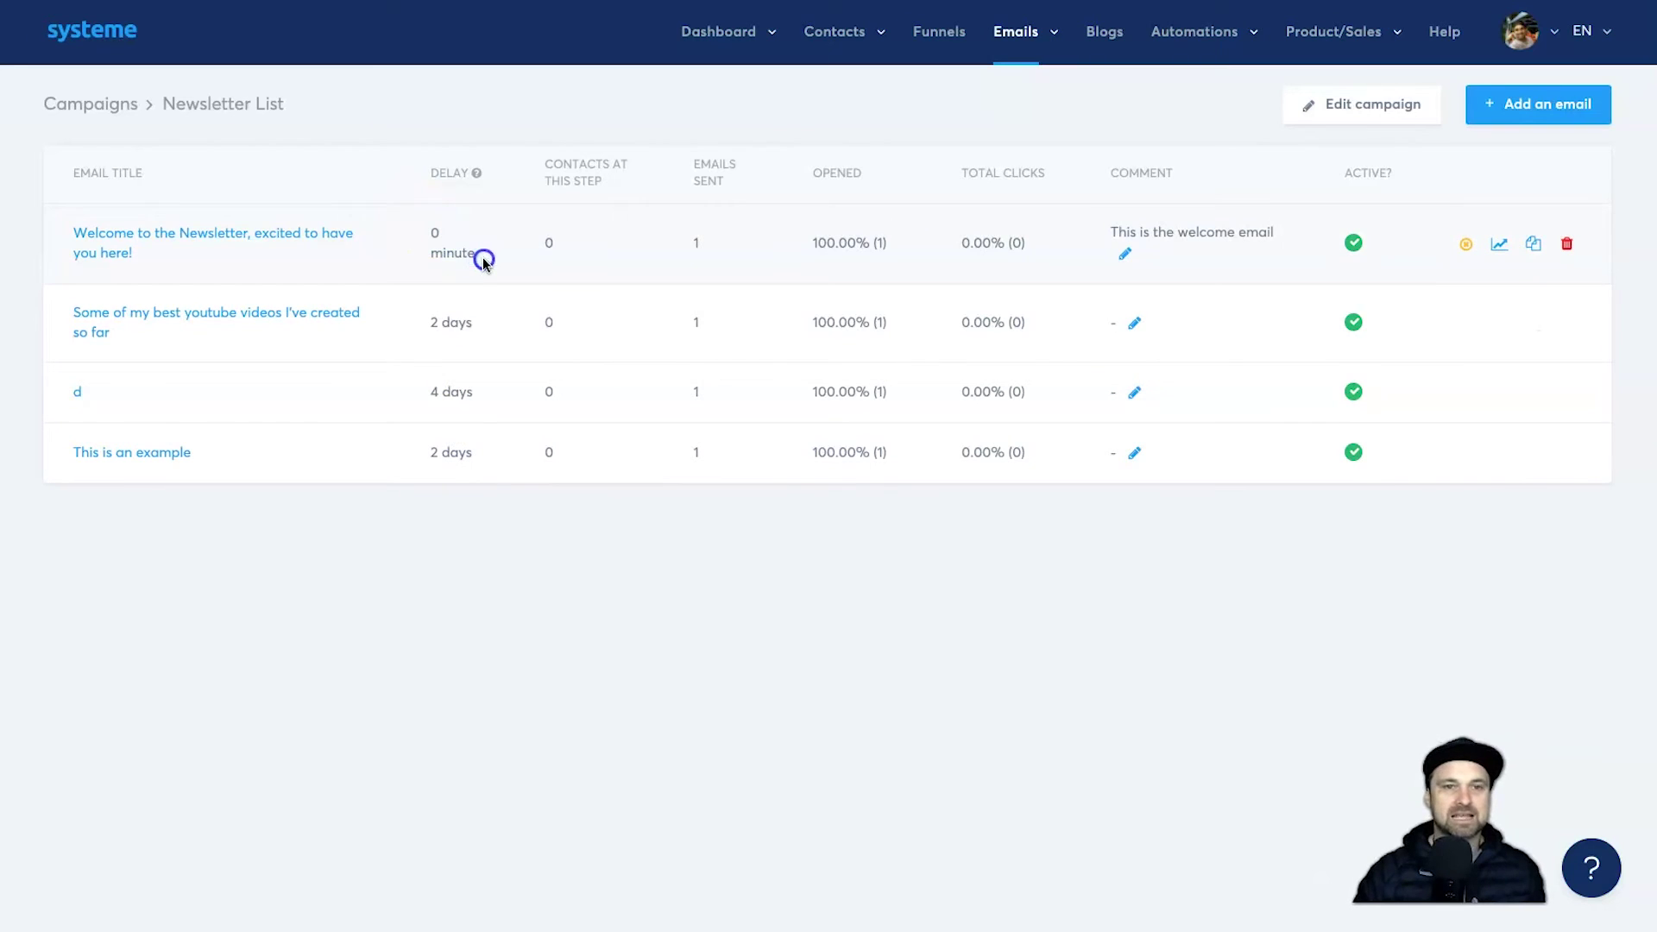
click(441, 319)
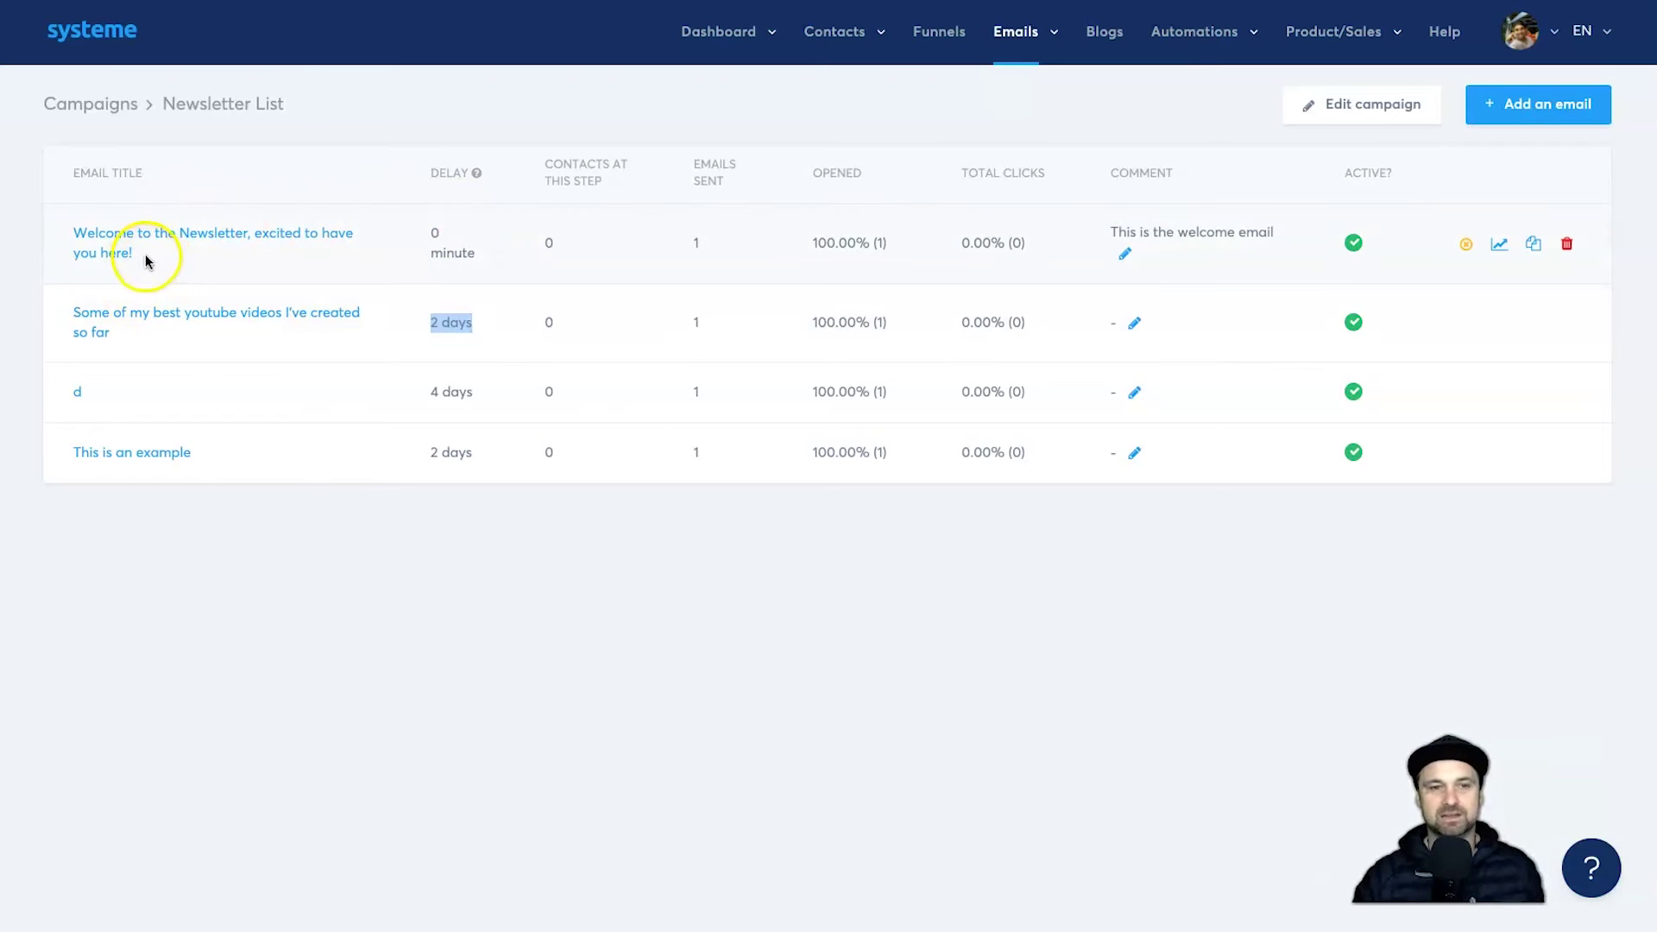
click(429, 395)
click(446, 319)
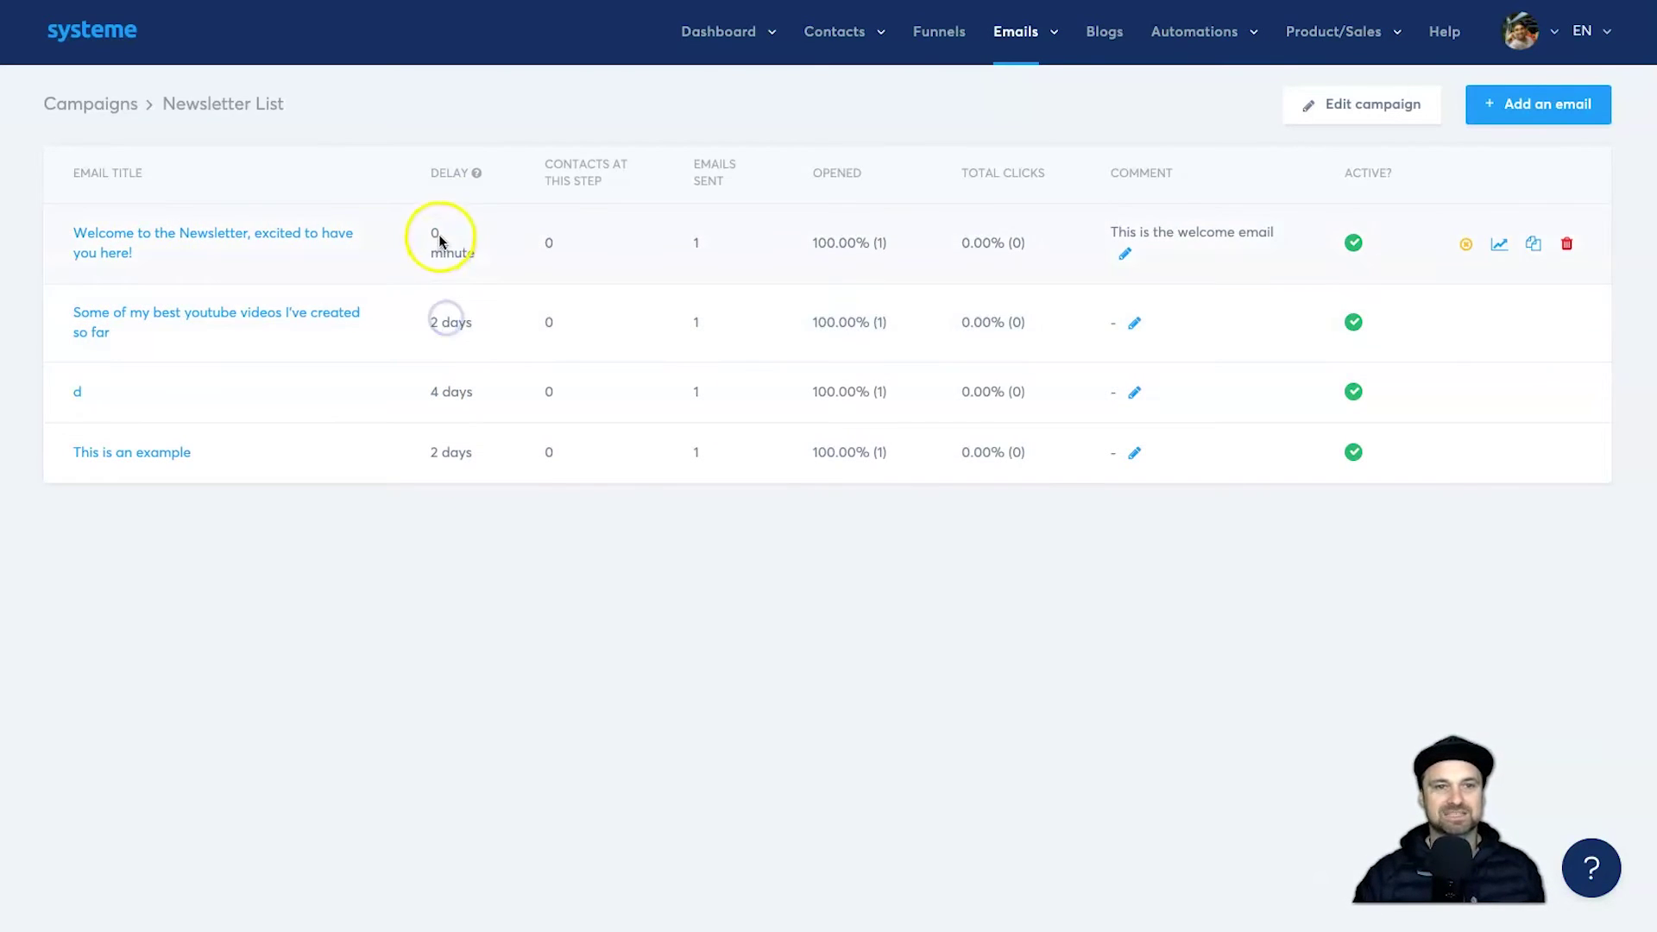
click(443, 449)
click(481, 500)
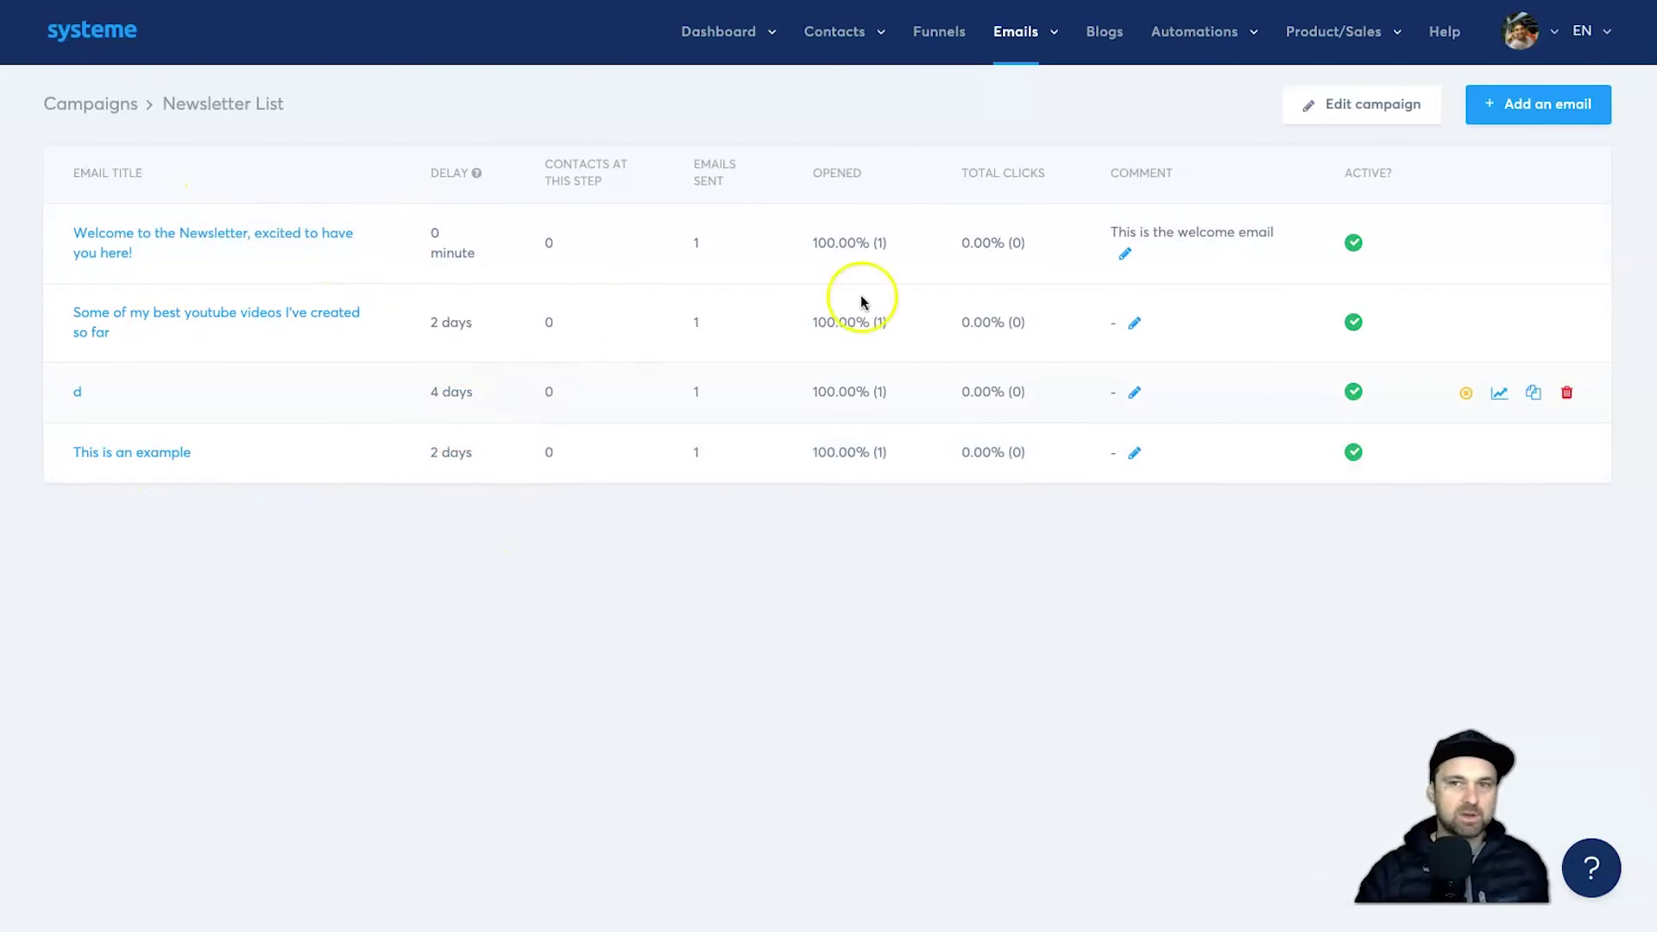
Step: Check the delay settings of the "Some of my best youtube videos I've created so far" email and return to the campaign
click(1486, 110)
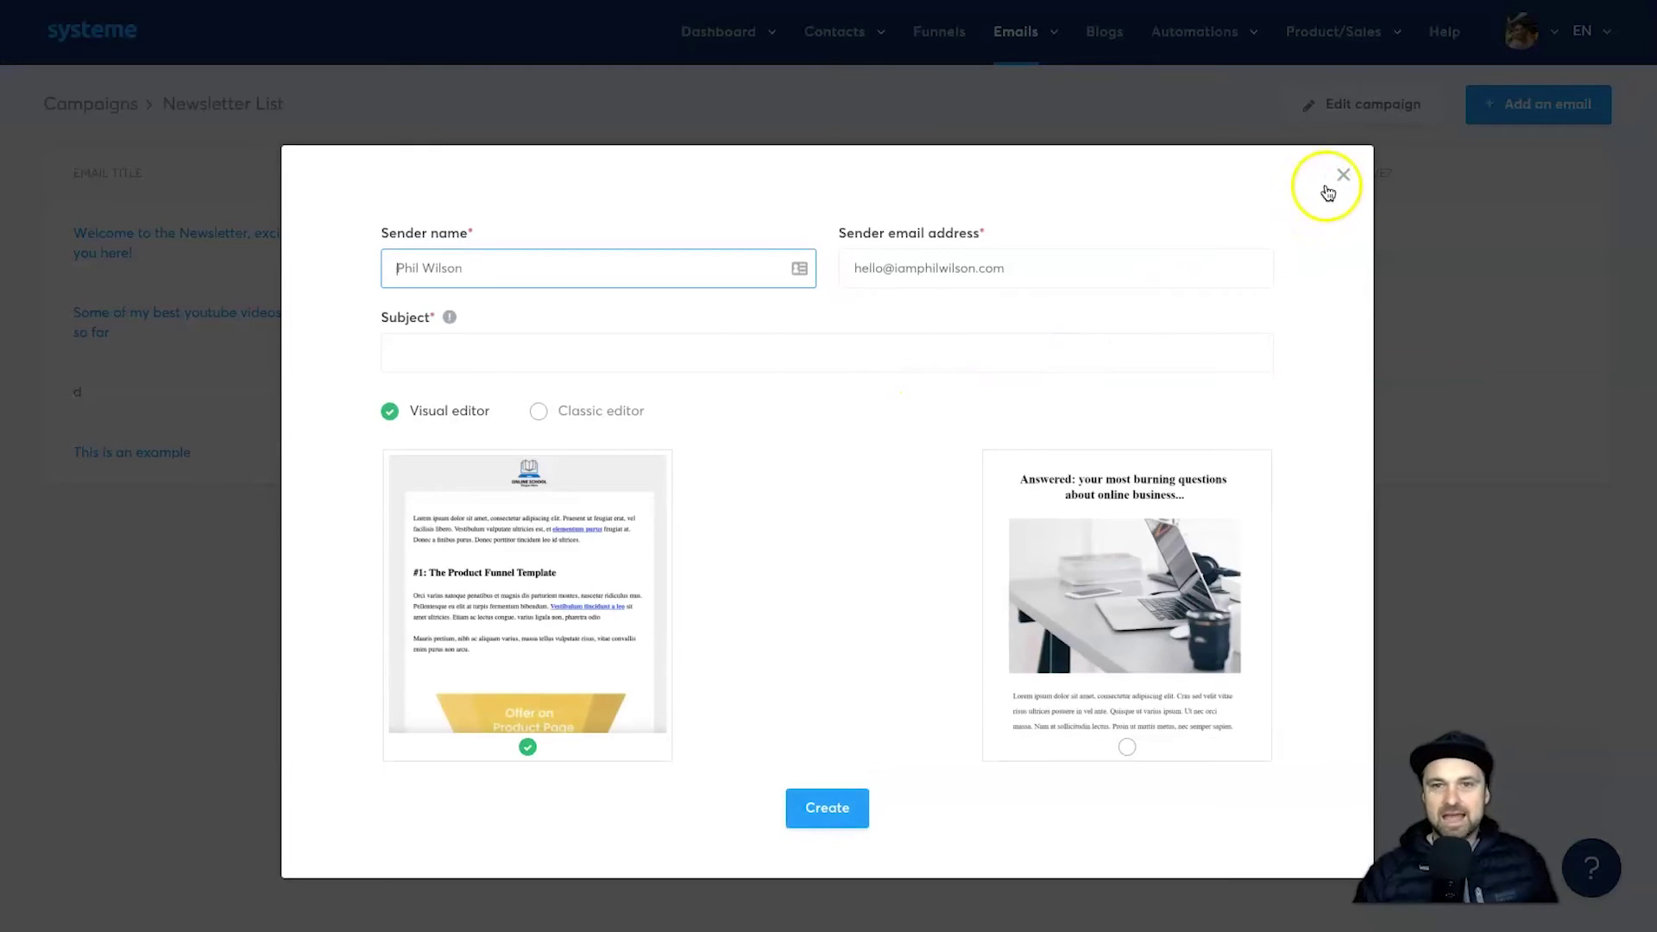
click(1329, 189)
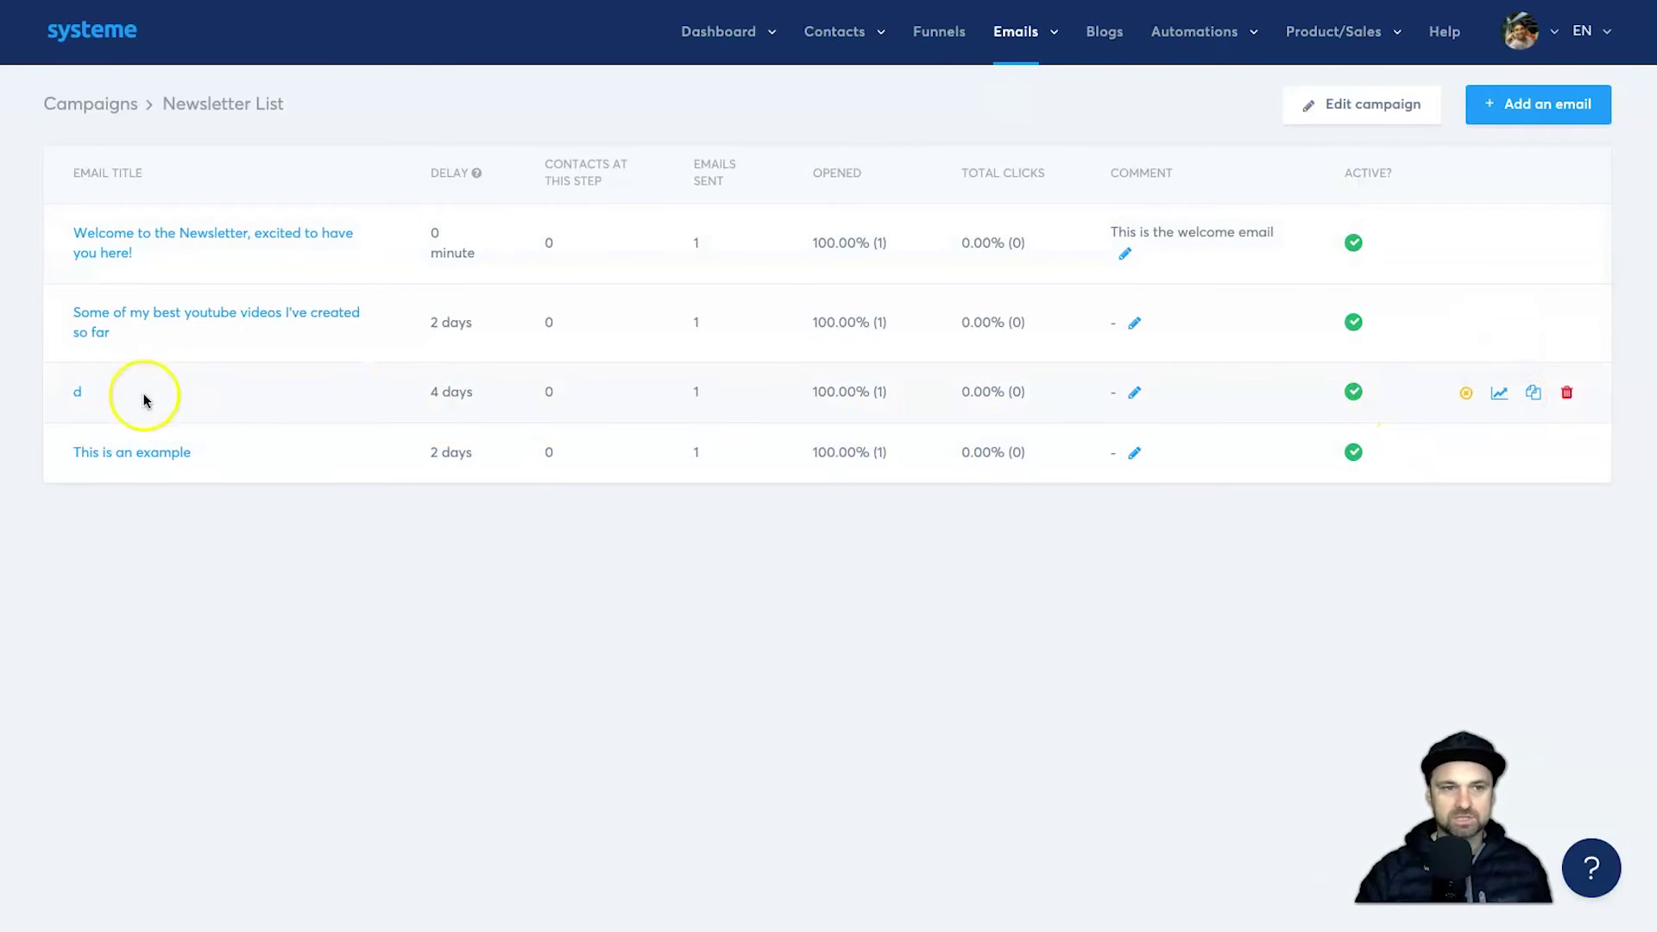
click(139, 312)
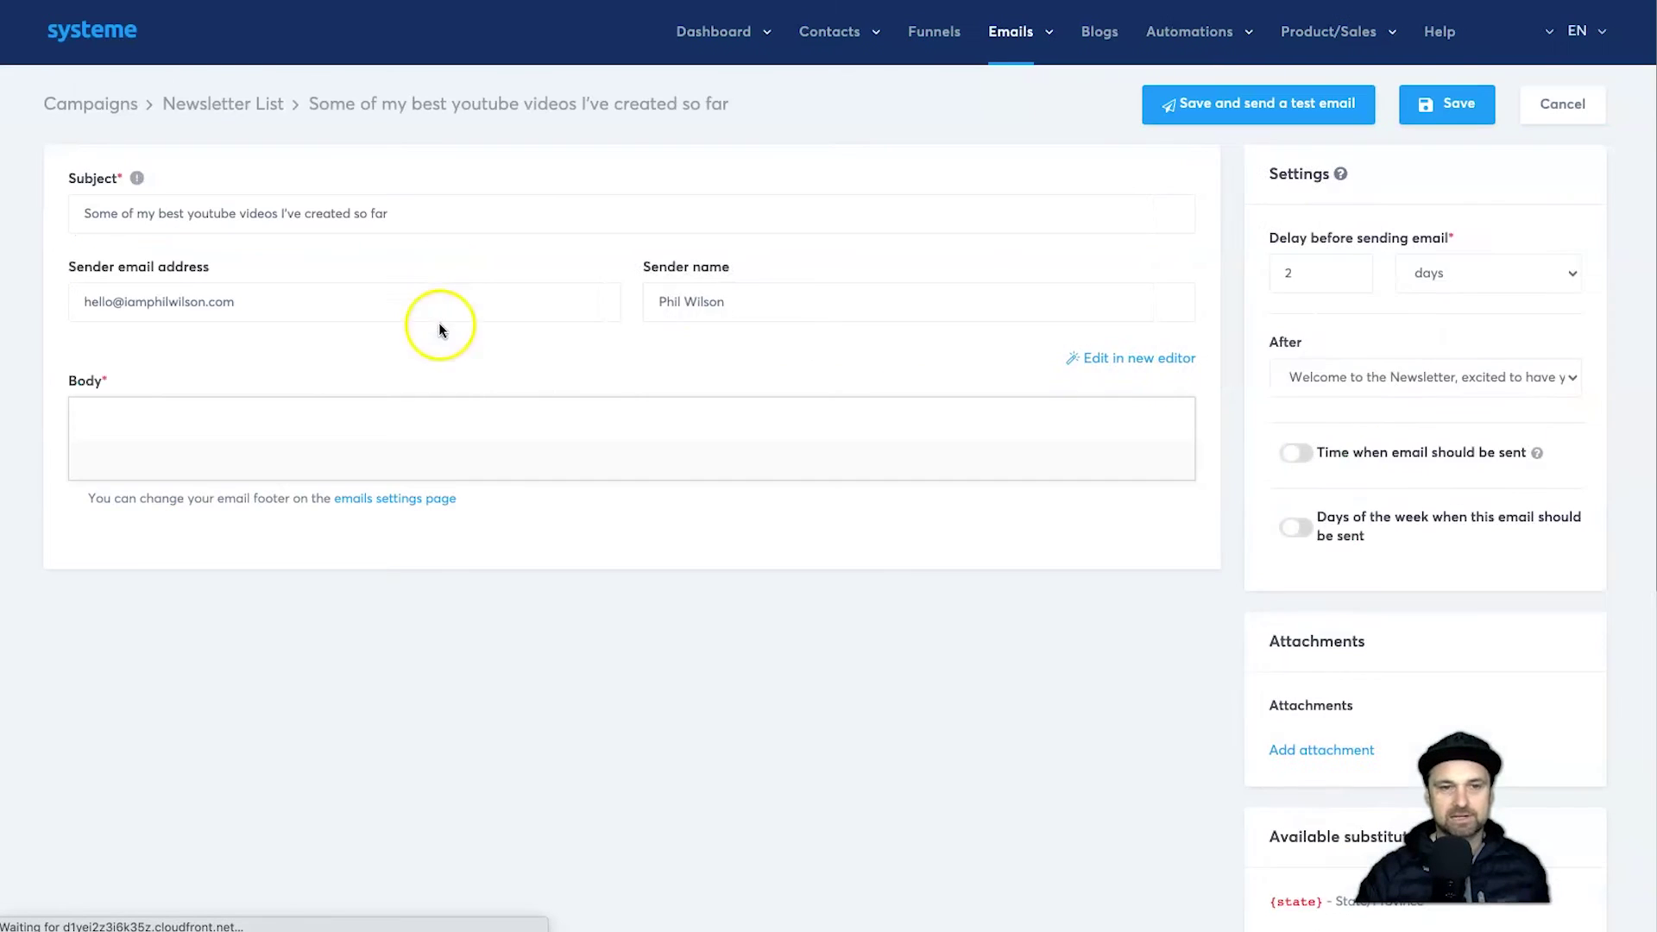
click(1361, 276)
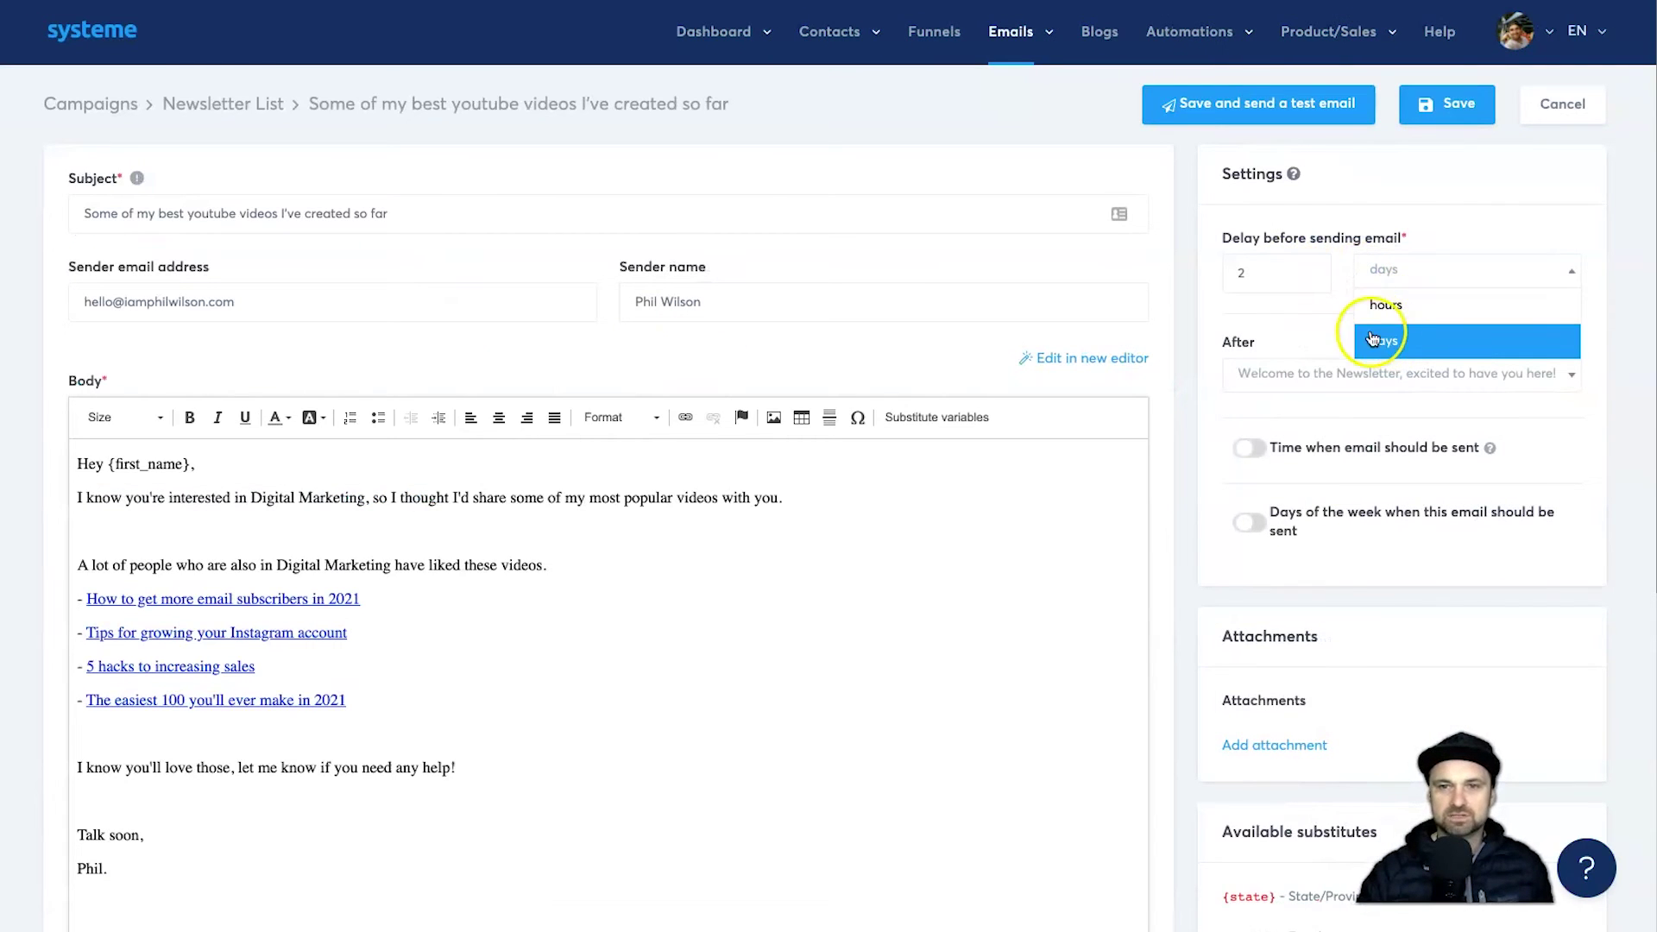
click(1213, 304)
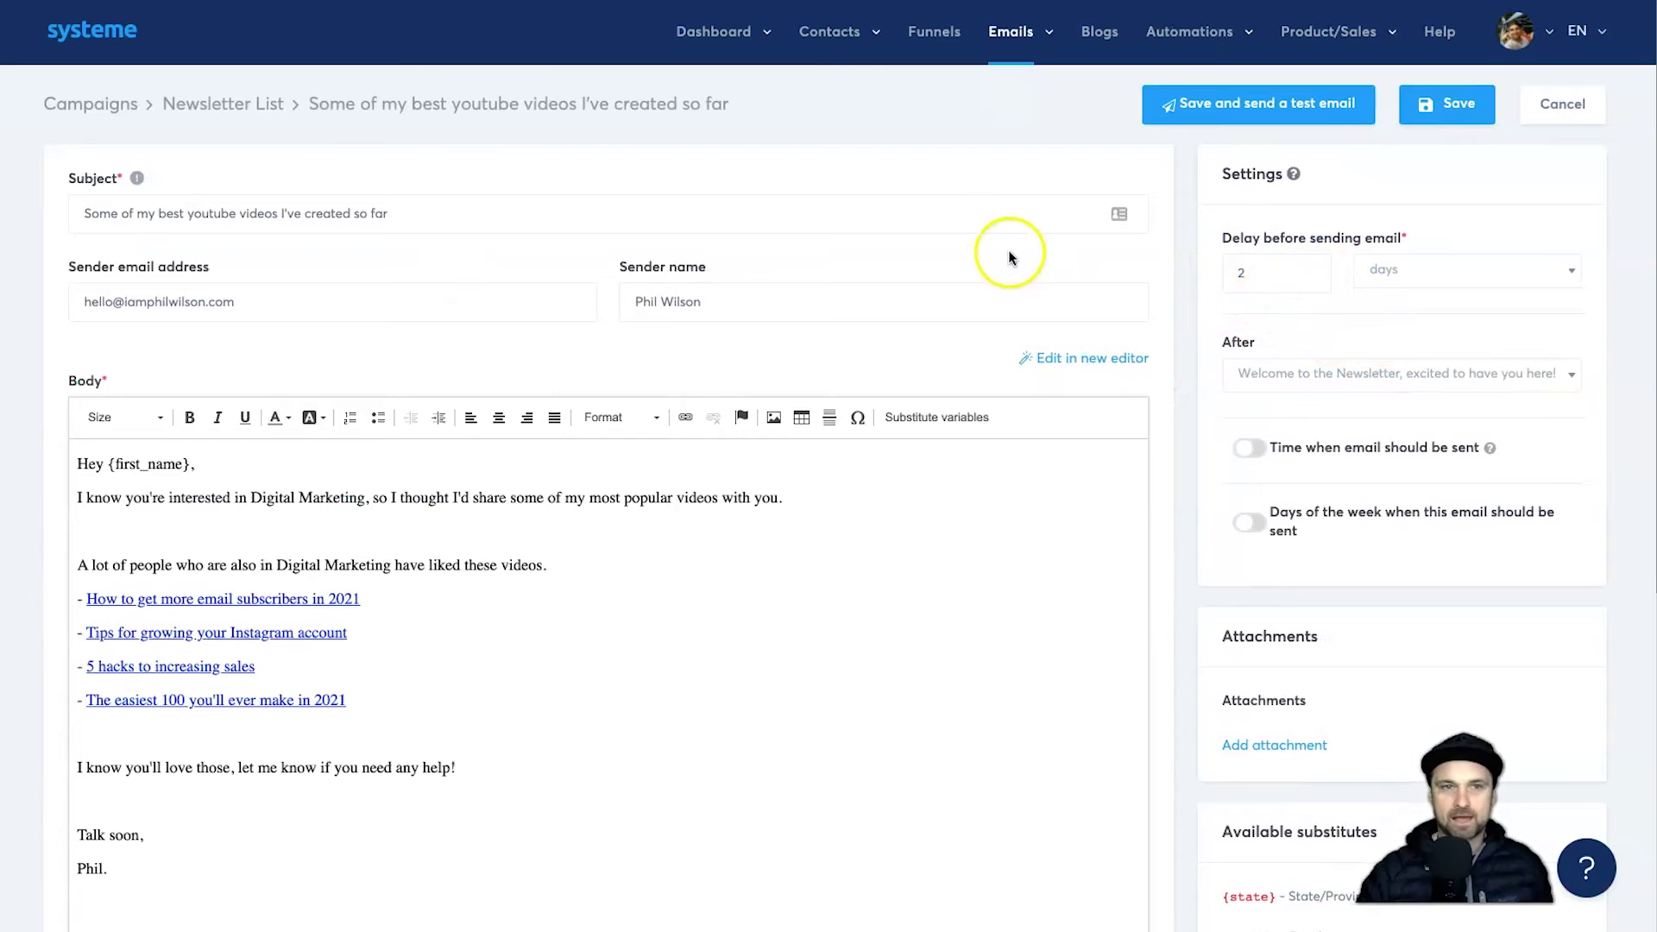
click(197, 102)
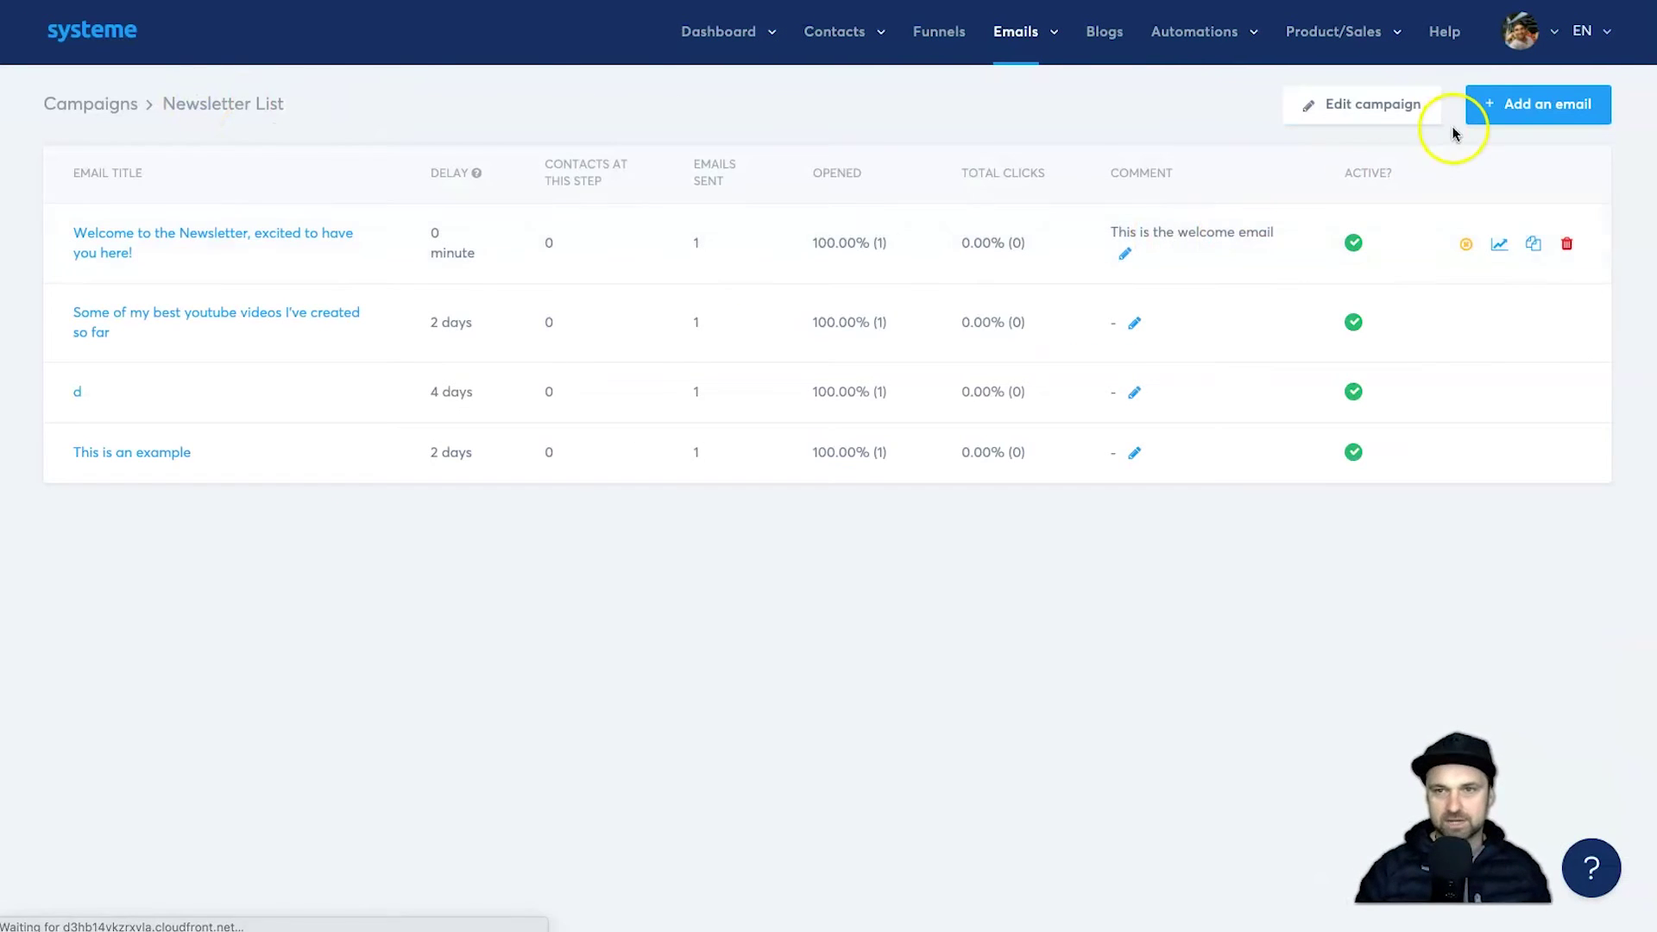
Step: Add a campaign email with the subject "You'll never guess what's in the hat" from the "Answered: your most burning questions" template, and save it
click(1496, 109)
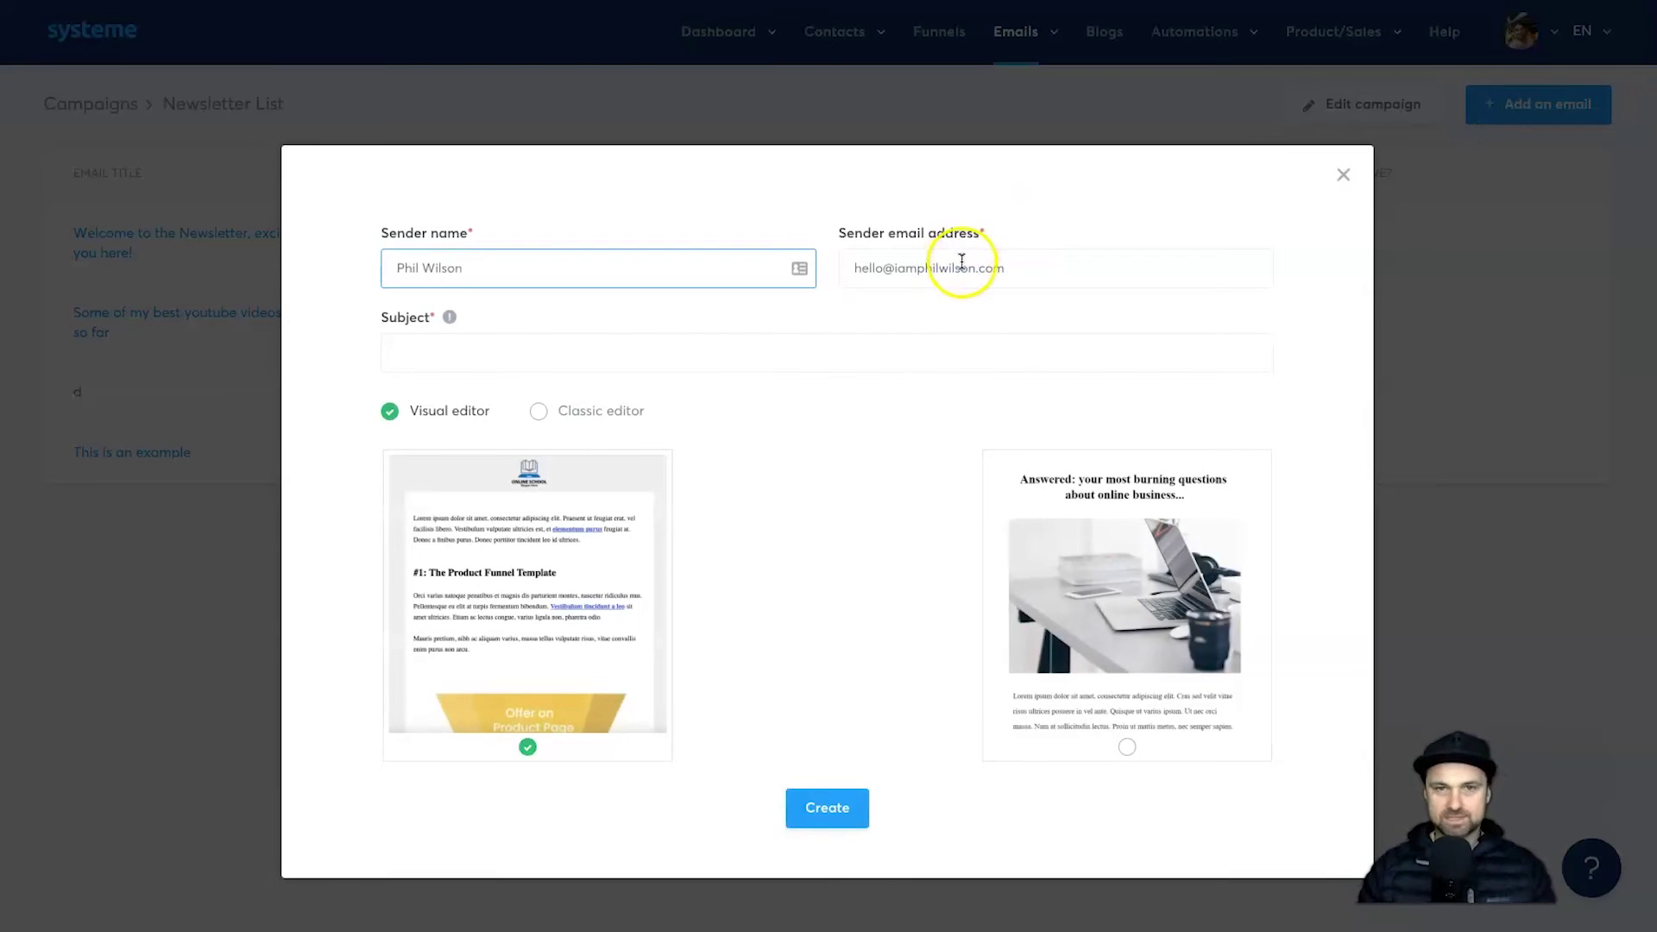
click(646, 352)
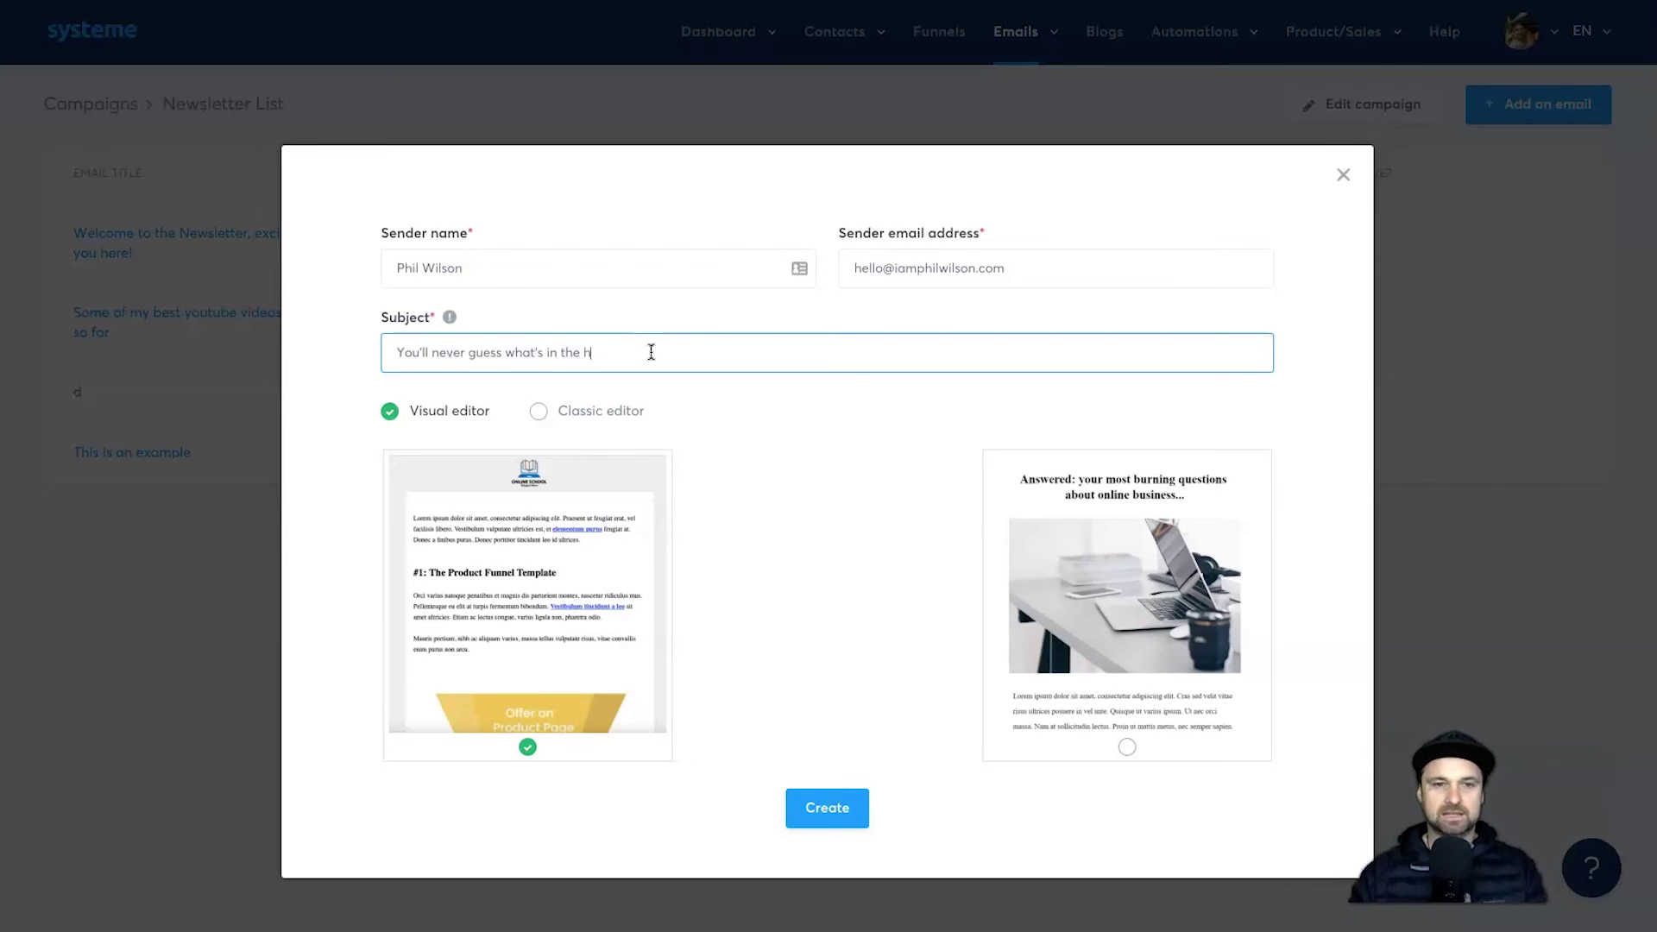
click(1176, 629)
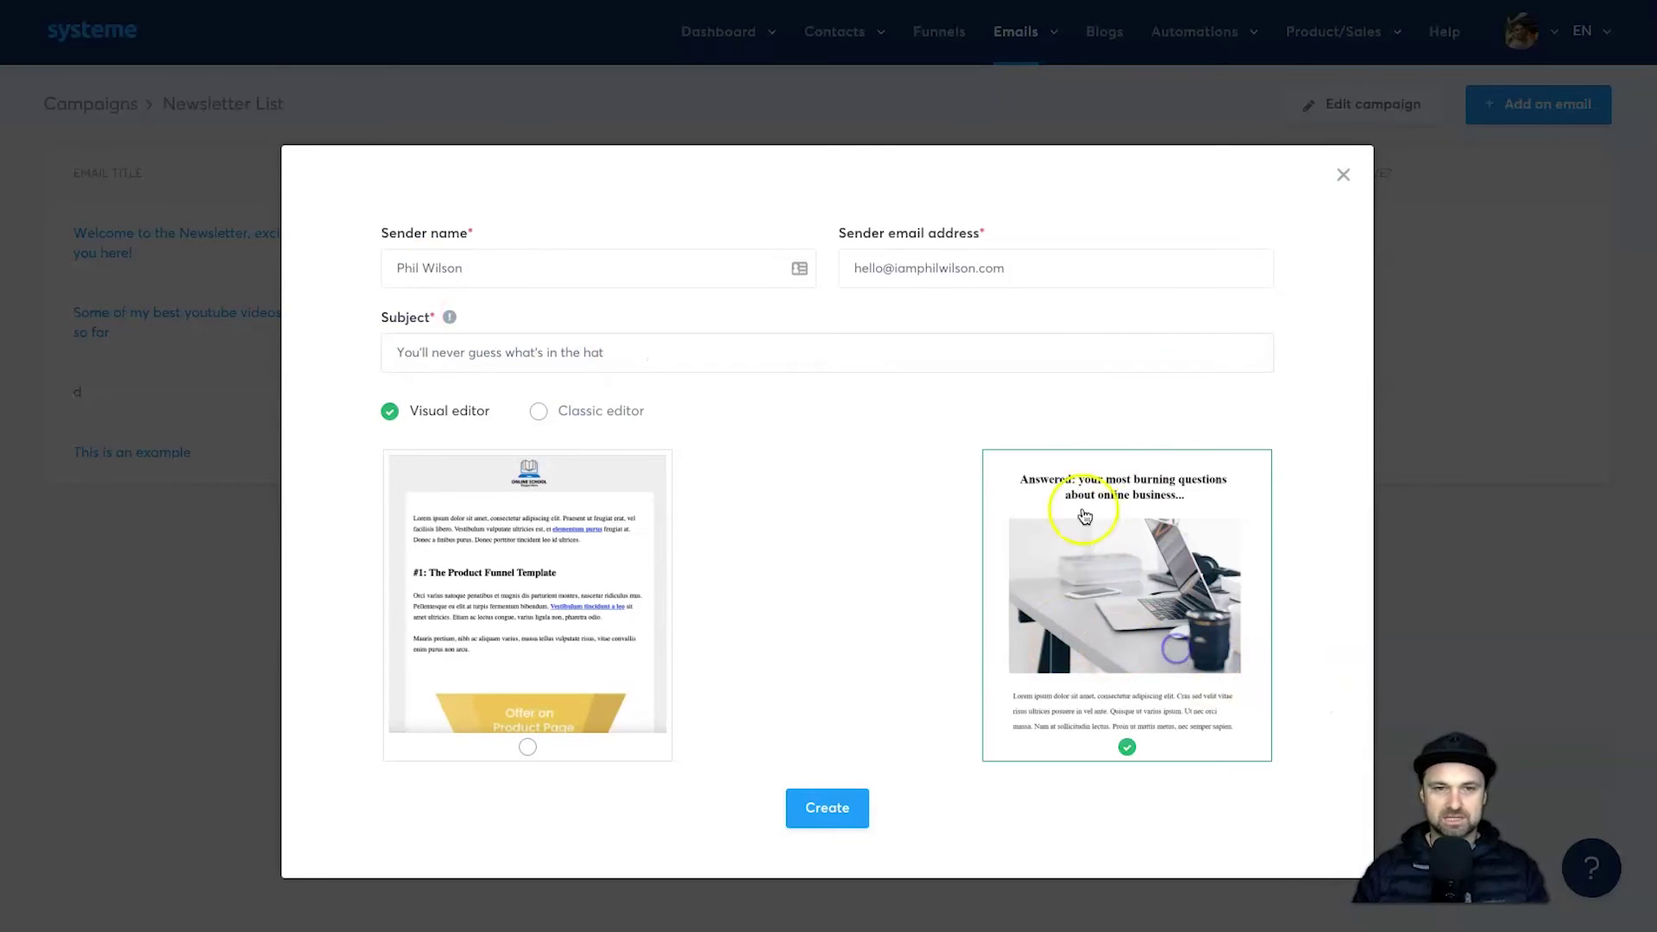
click(854, 798)
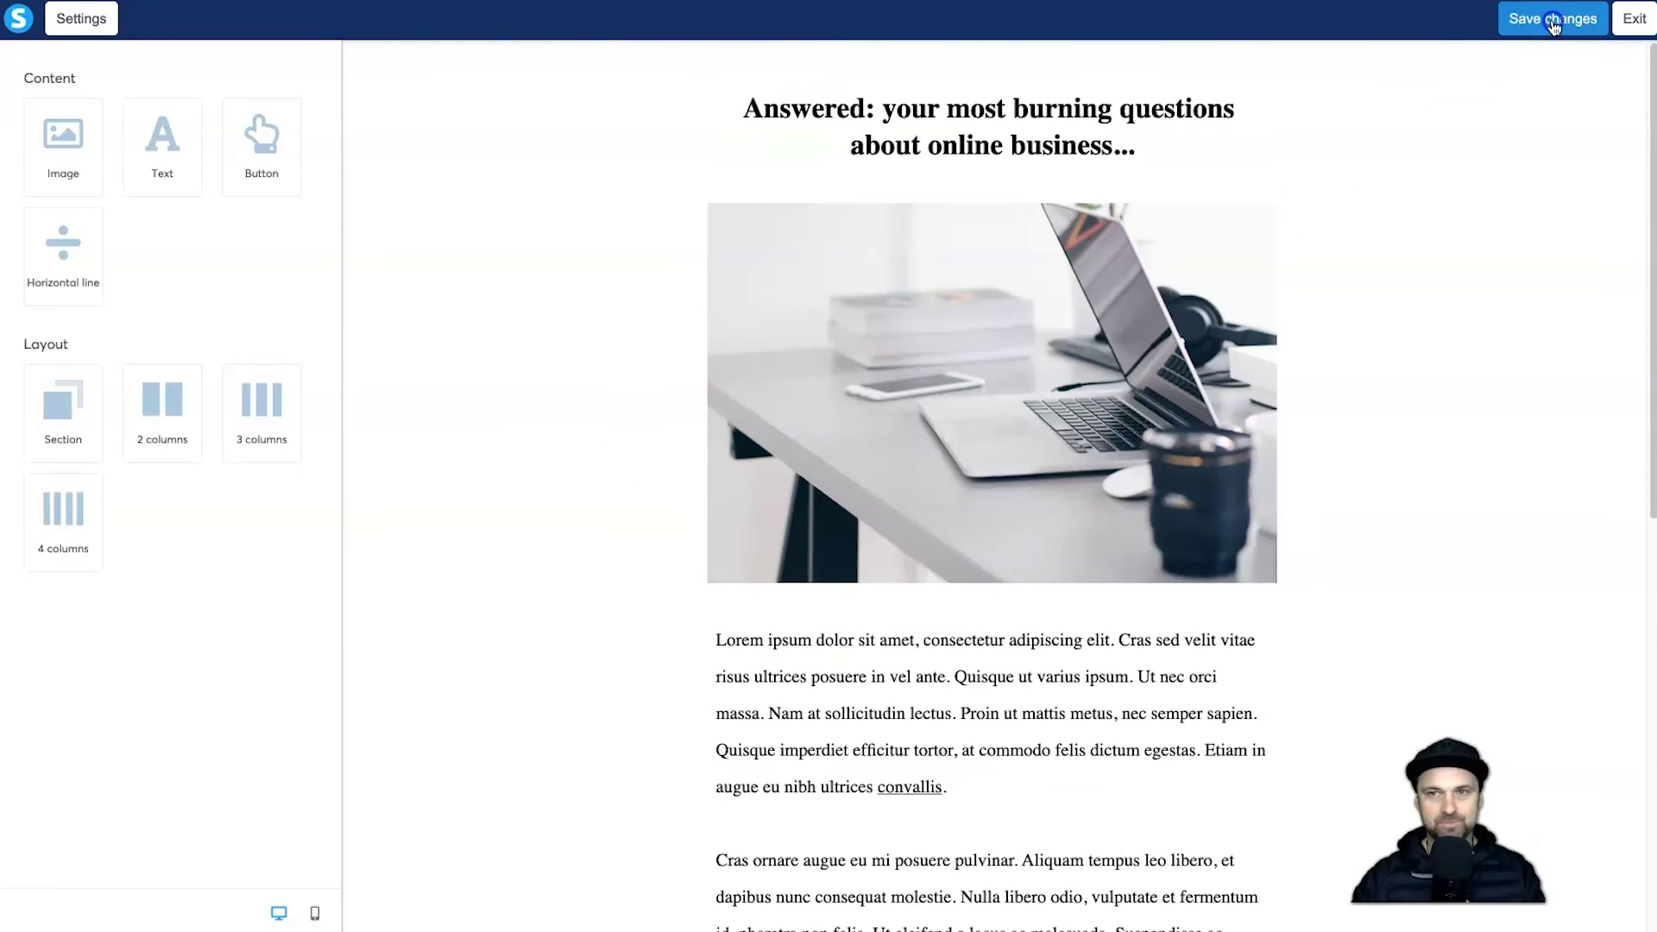
click(1553, 19)
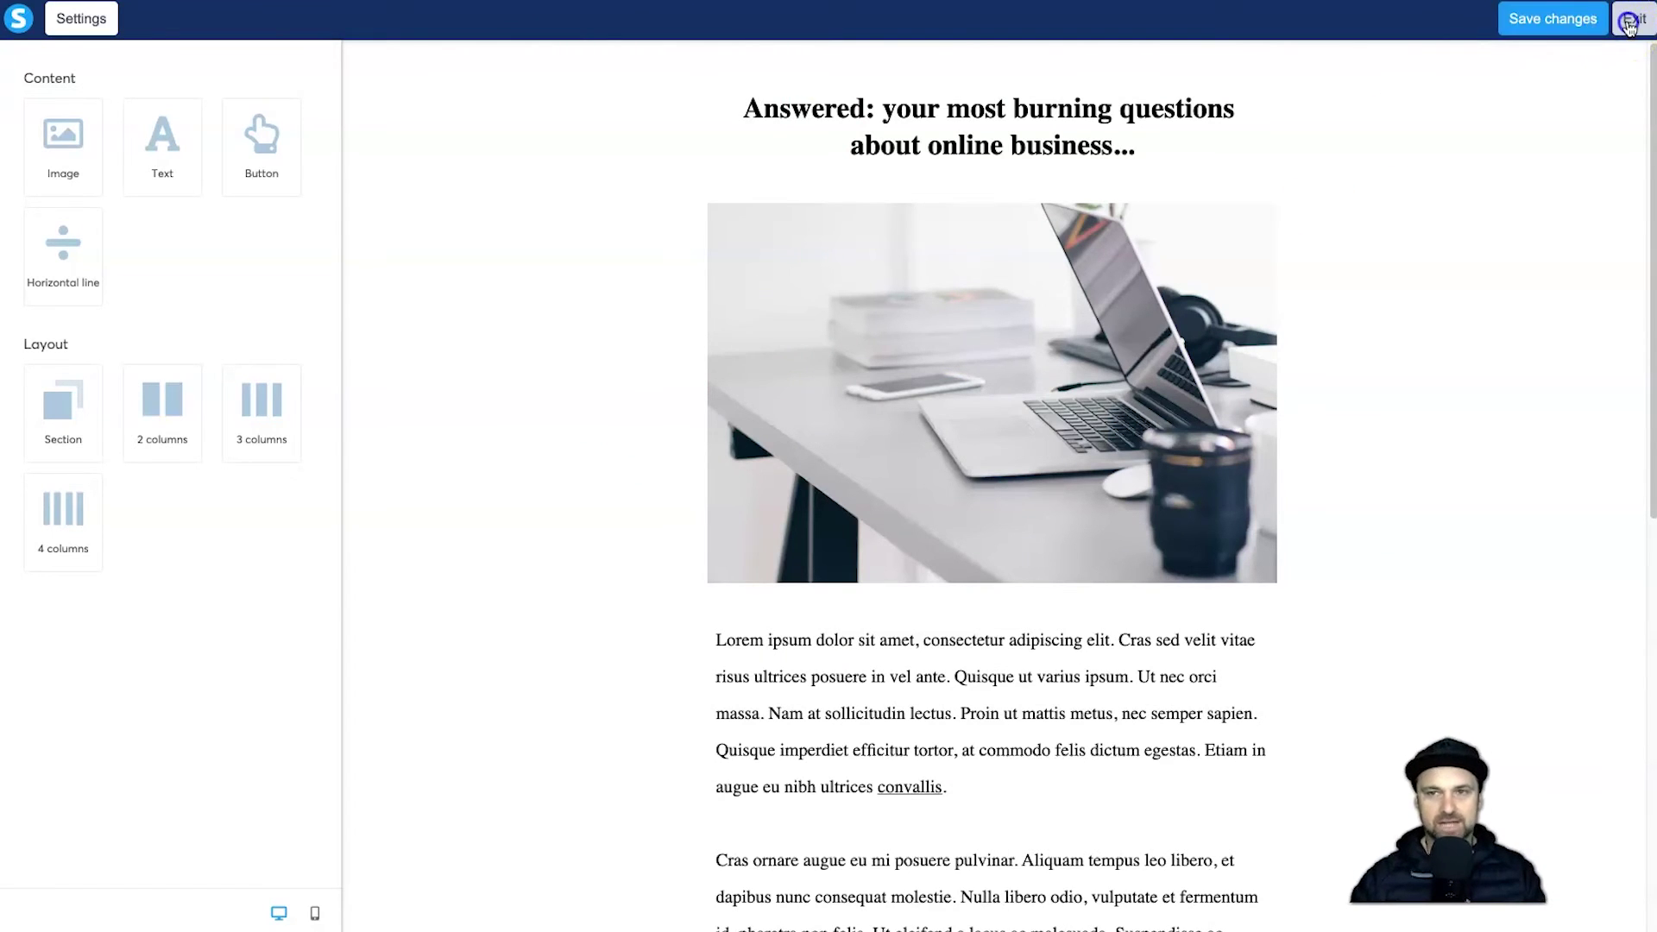
click(1629, 21)
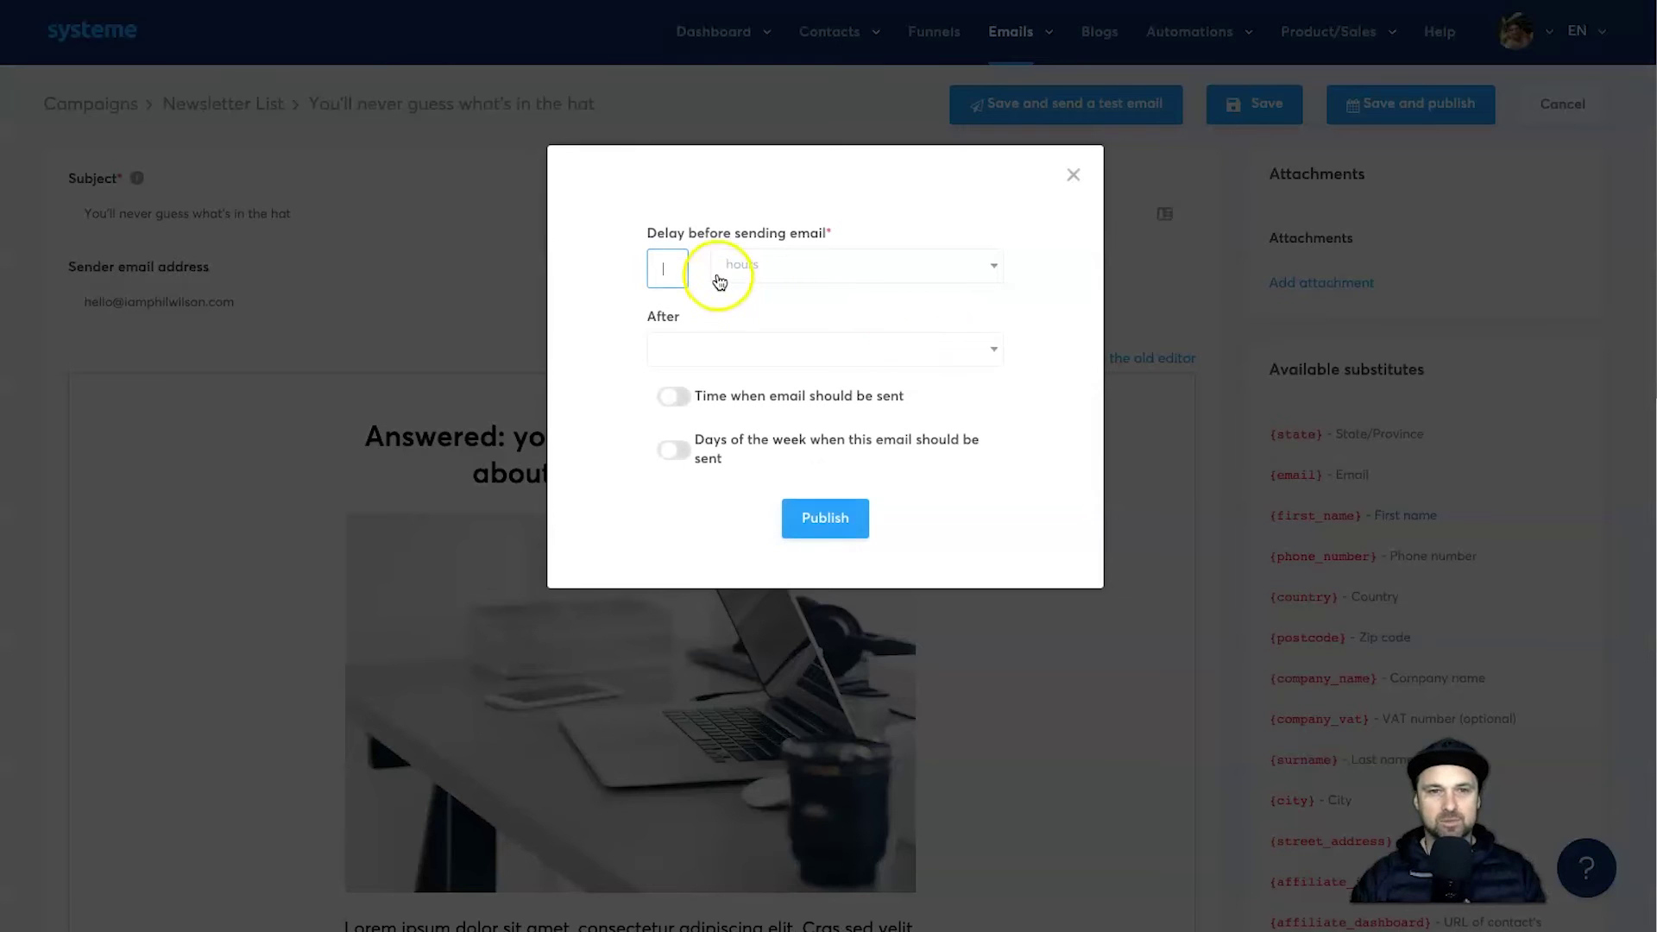
Step: Set the new campaign email's delay before sending to 1 in days in its publishing settings
click(729, 266)
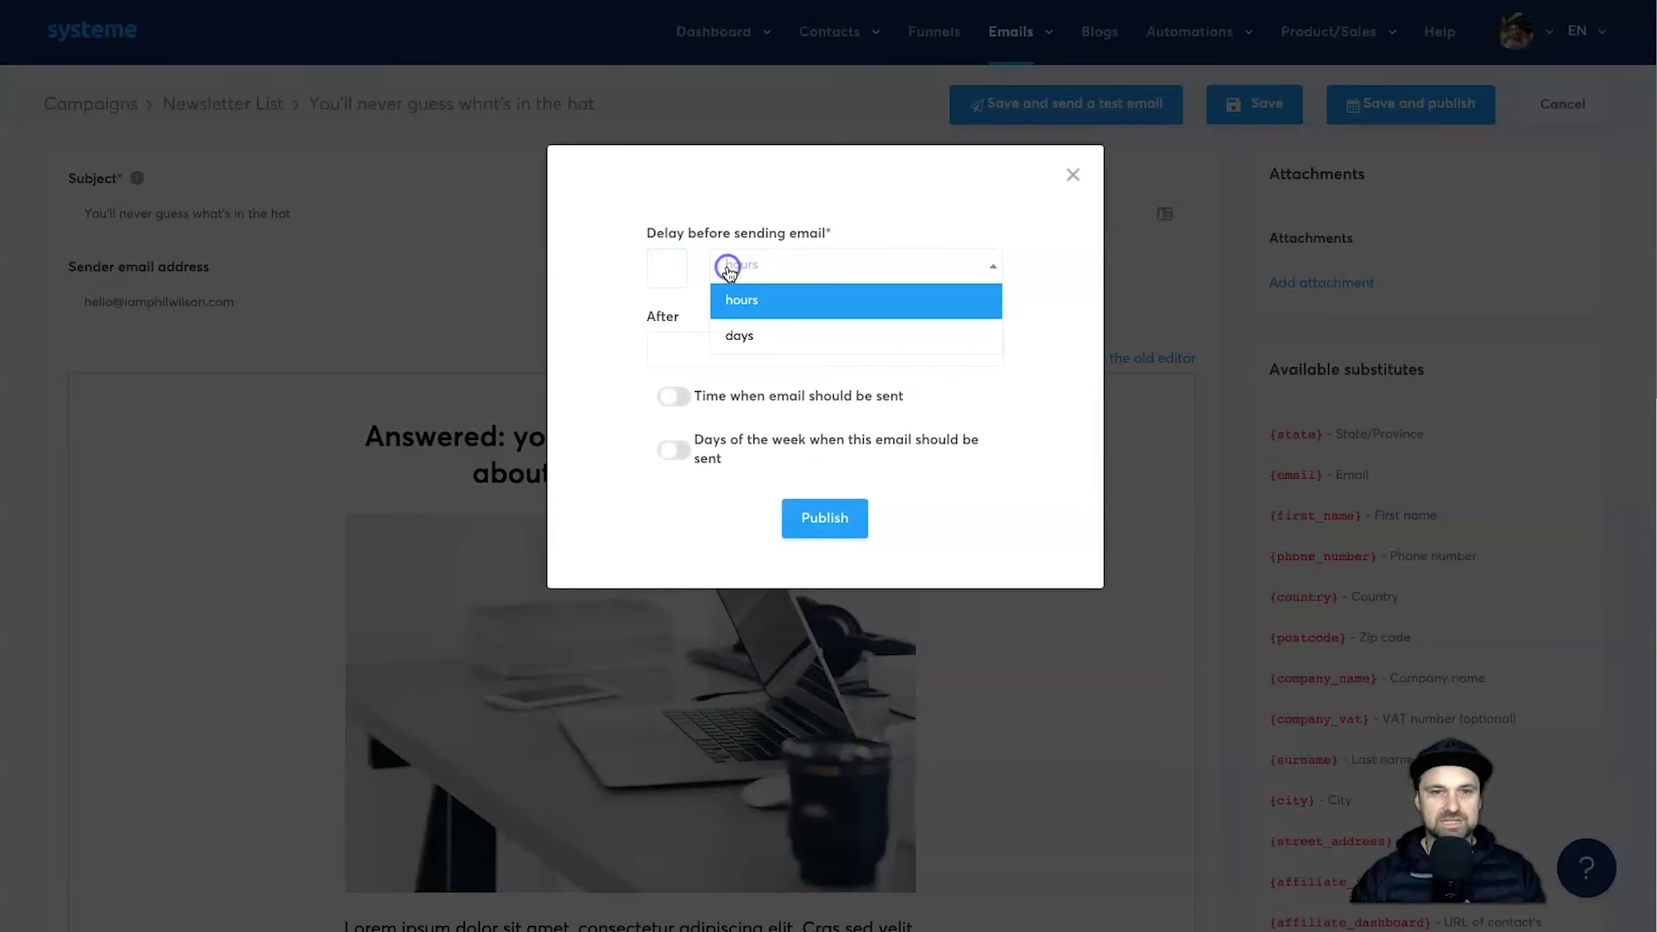
click(747, 336)
click(656, 263)
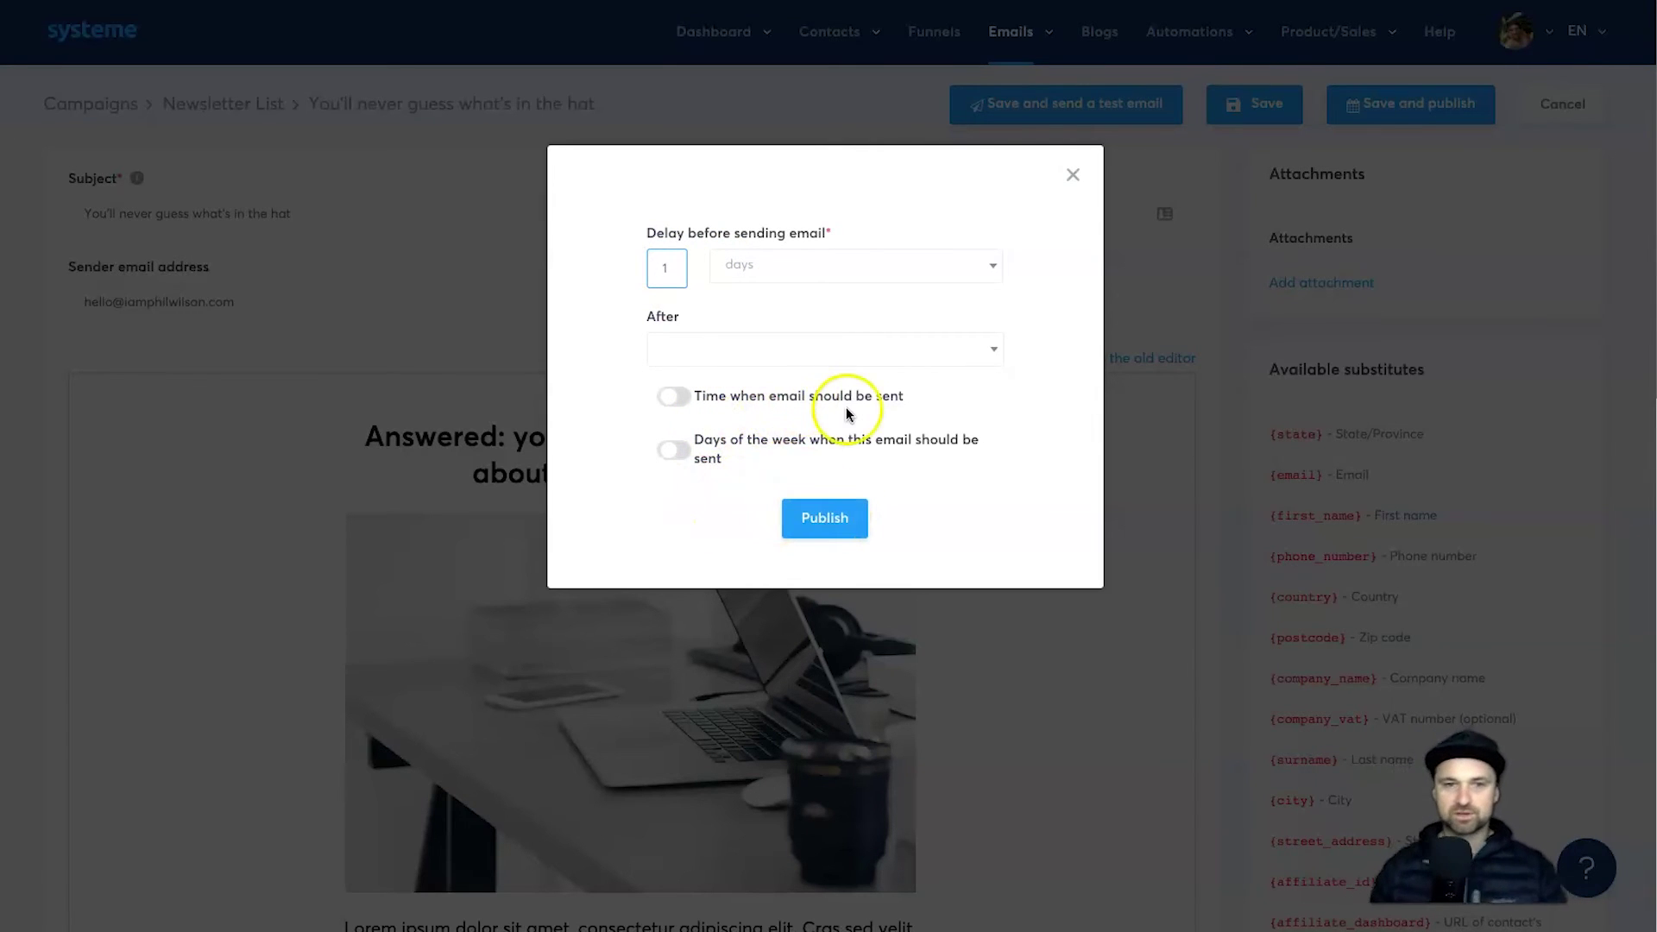
Step: Try the sending time and days-of-the-week options for the email, and switch both off again
click(668, 397)
click(674, 398)
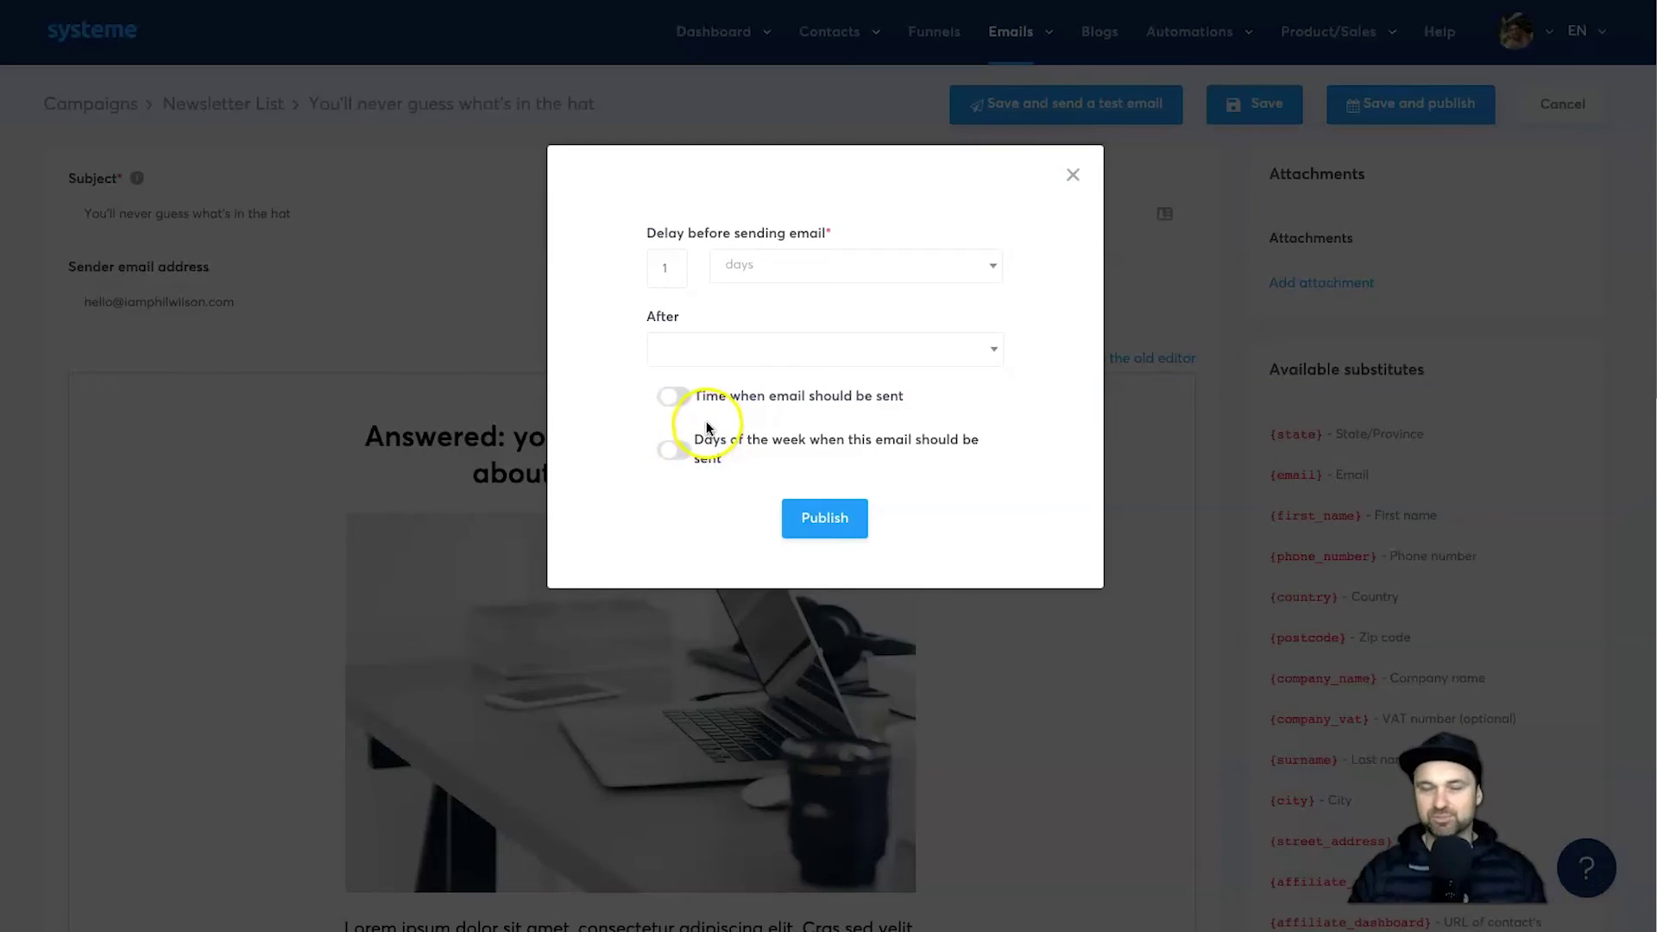
triple_click(727, 460)
click(727, 459)
click(727, 464)
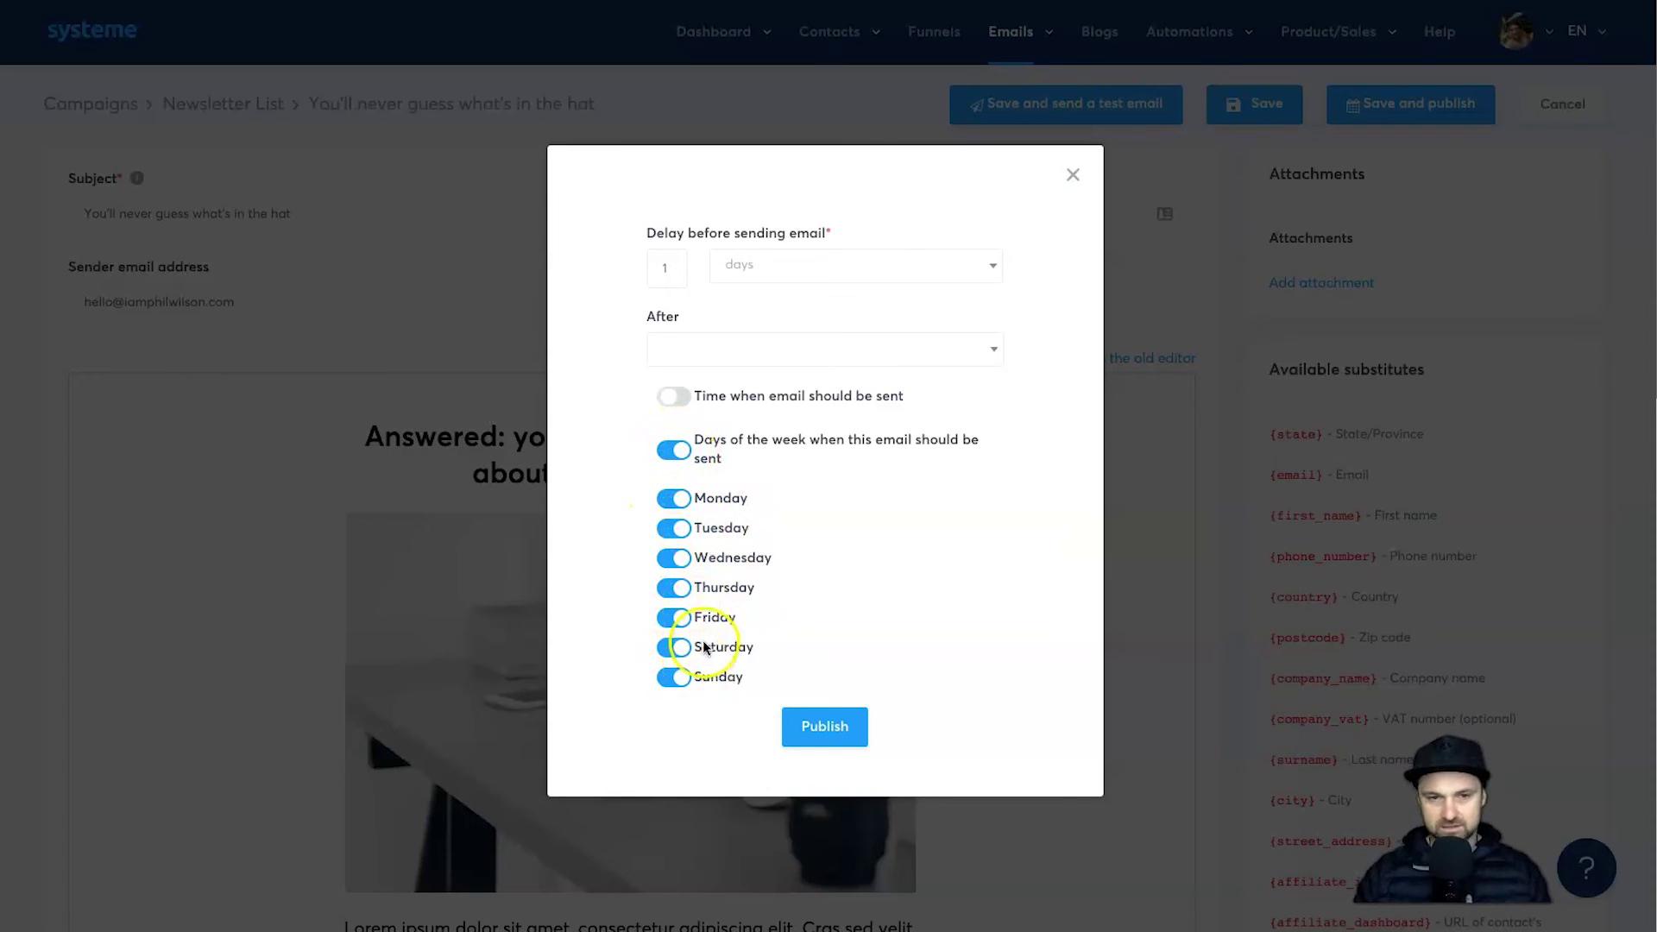
click(680, 466)
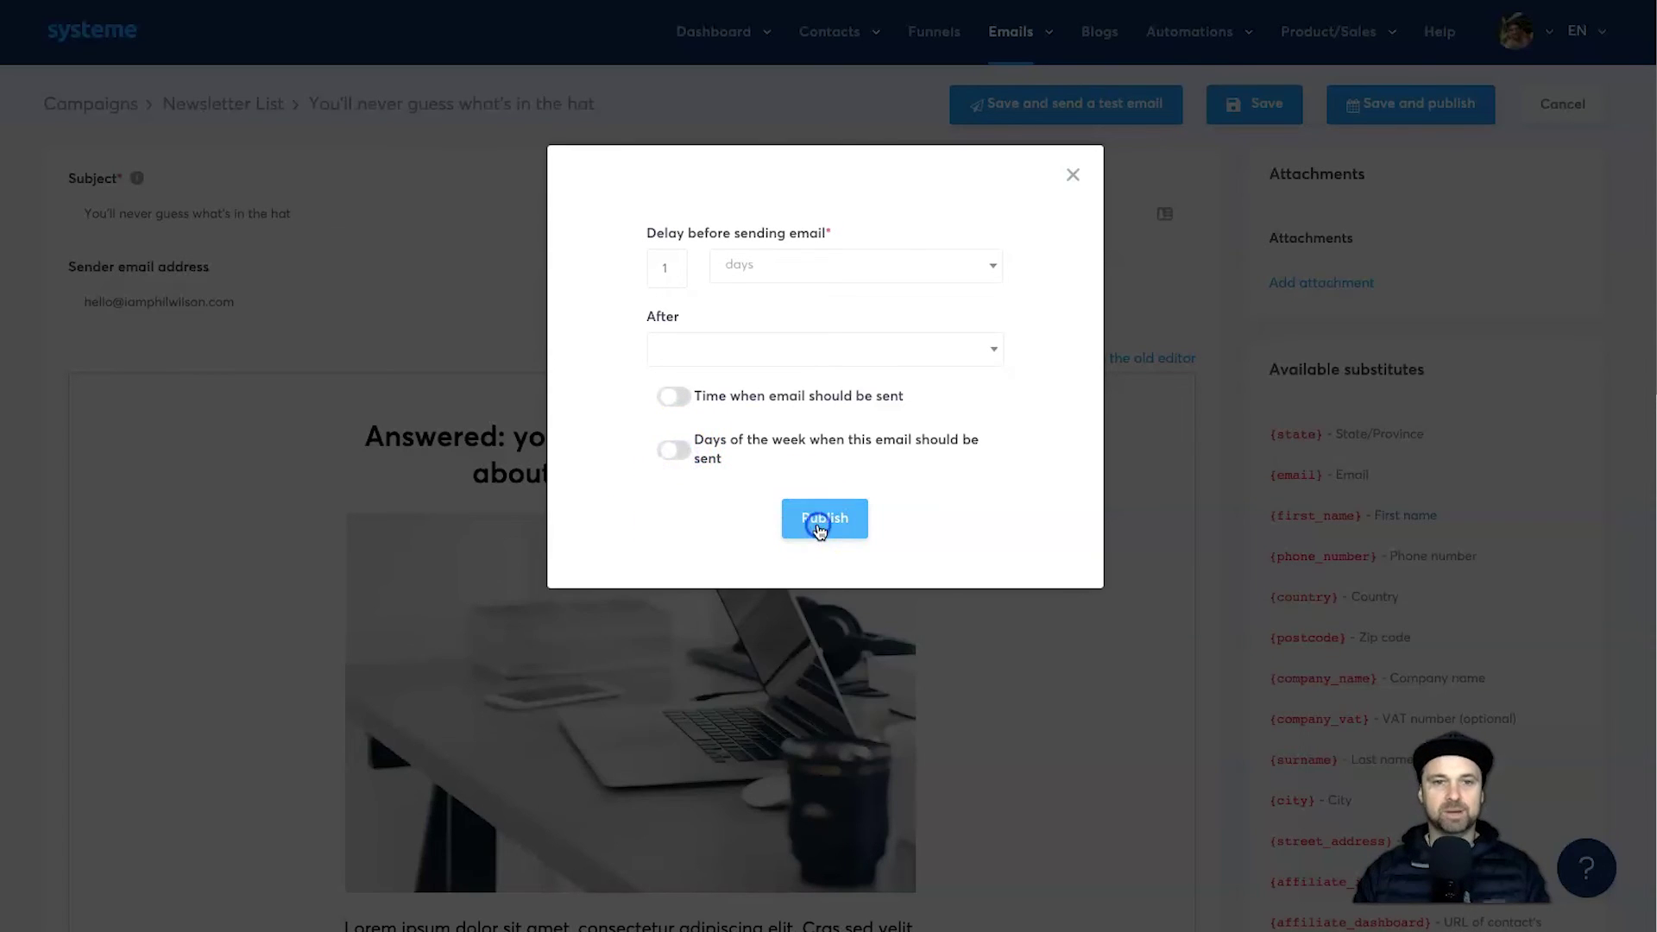
Step: Publish the new email and check its title and delay in the campaign's email list
click(819, 525)
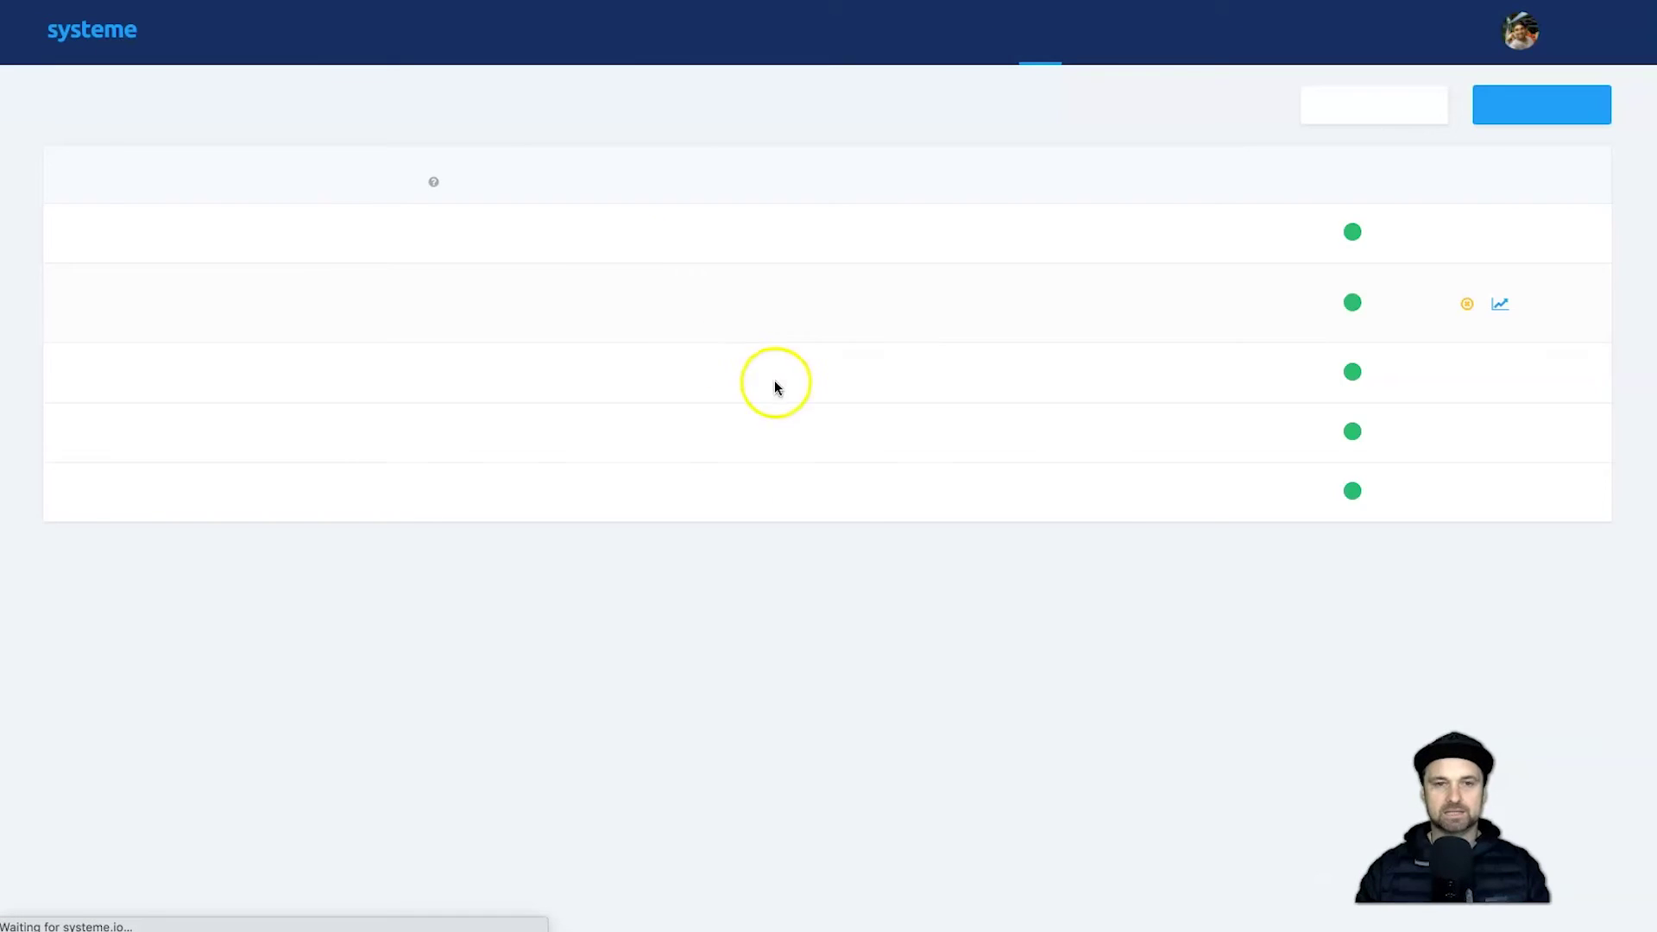
click(195, 233)
click(251, 229)
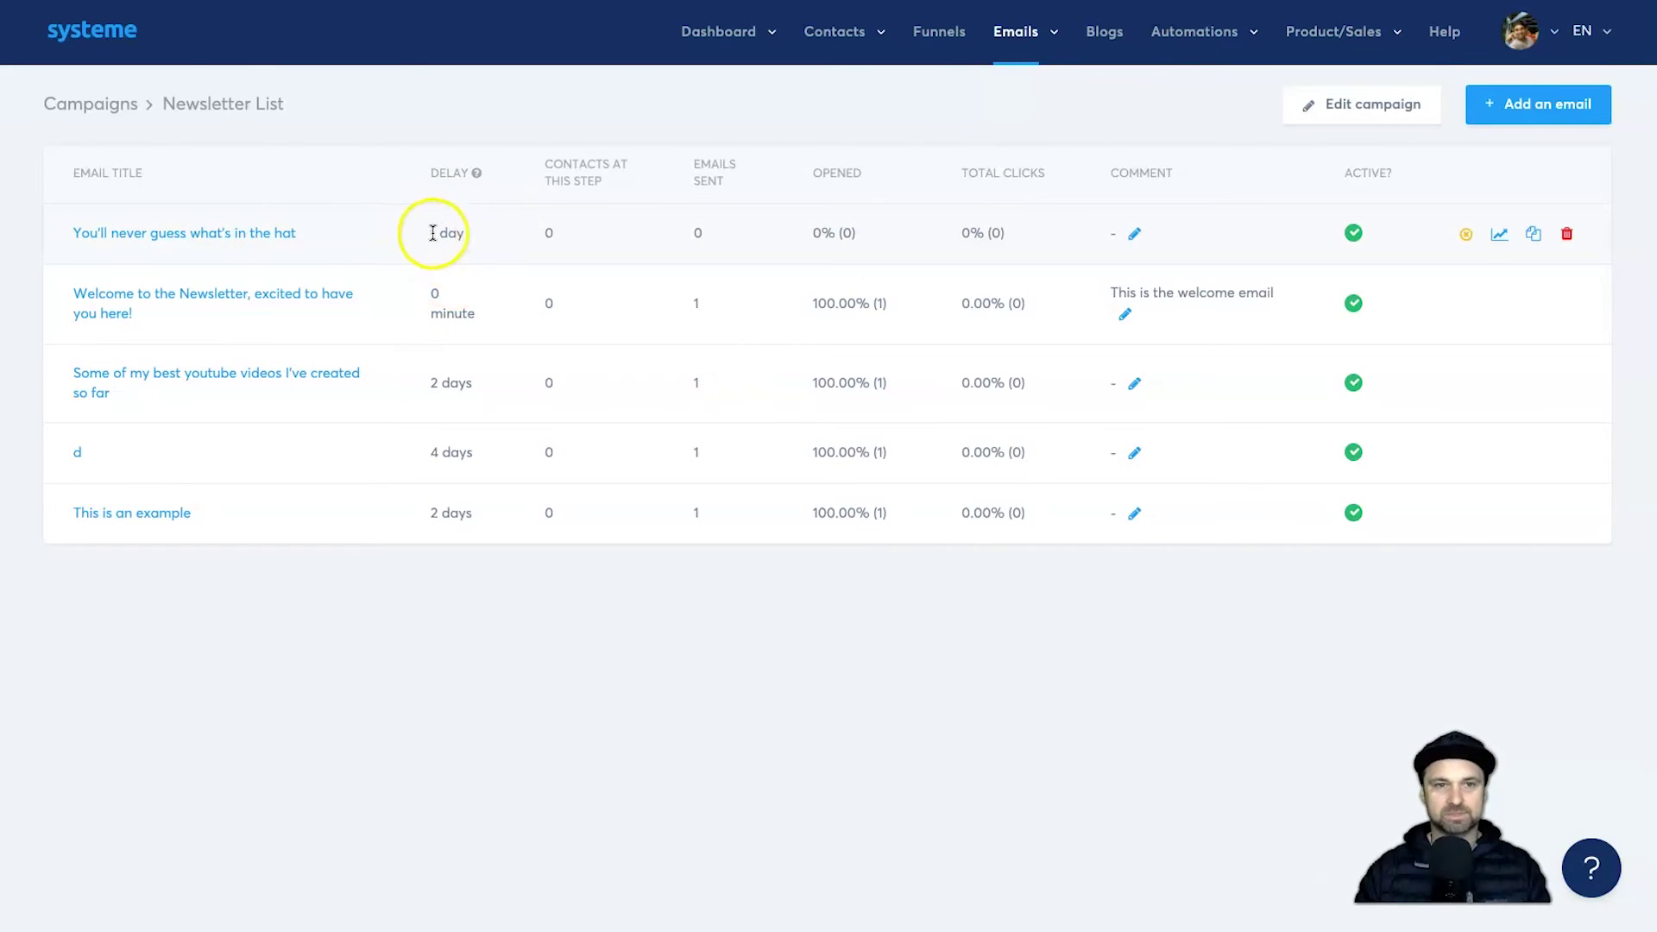
click(494, 261)
Step: Set the email "You'll never guess what's in the hat" to be sent after "This is an example" and save it
click(142, 243)
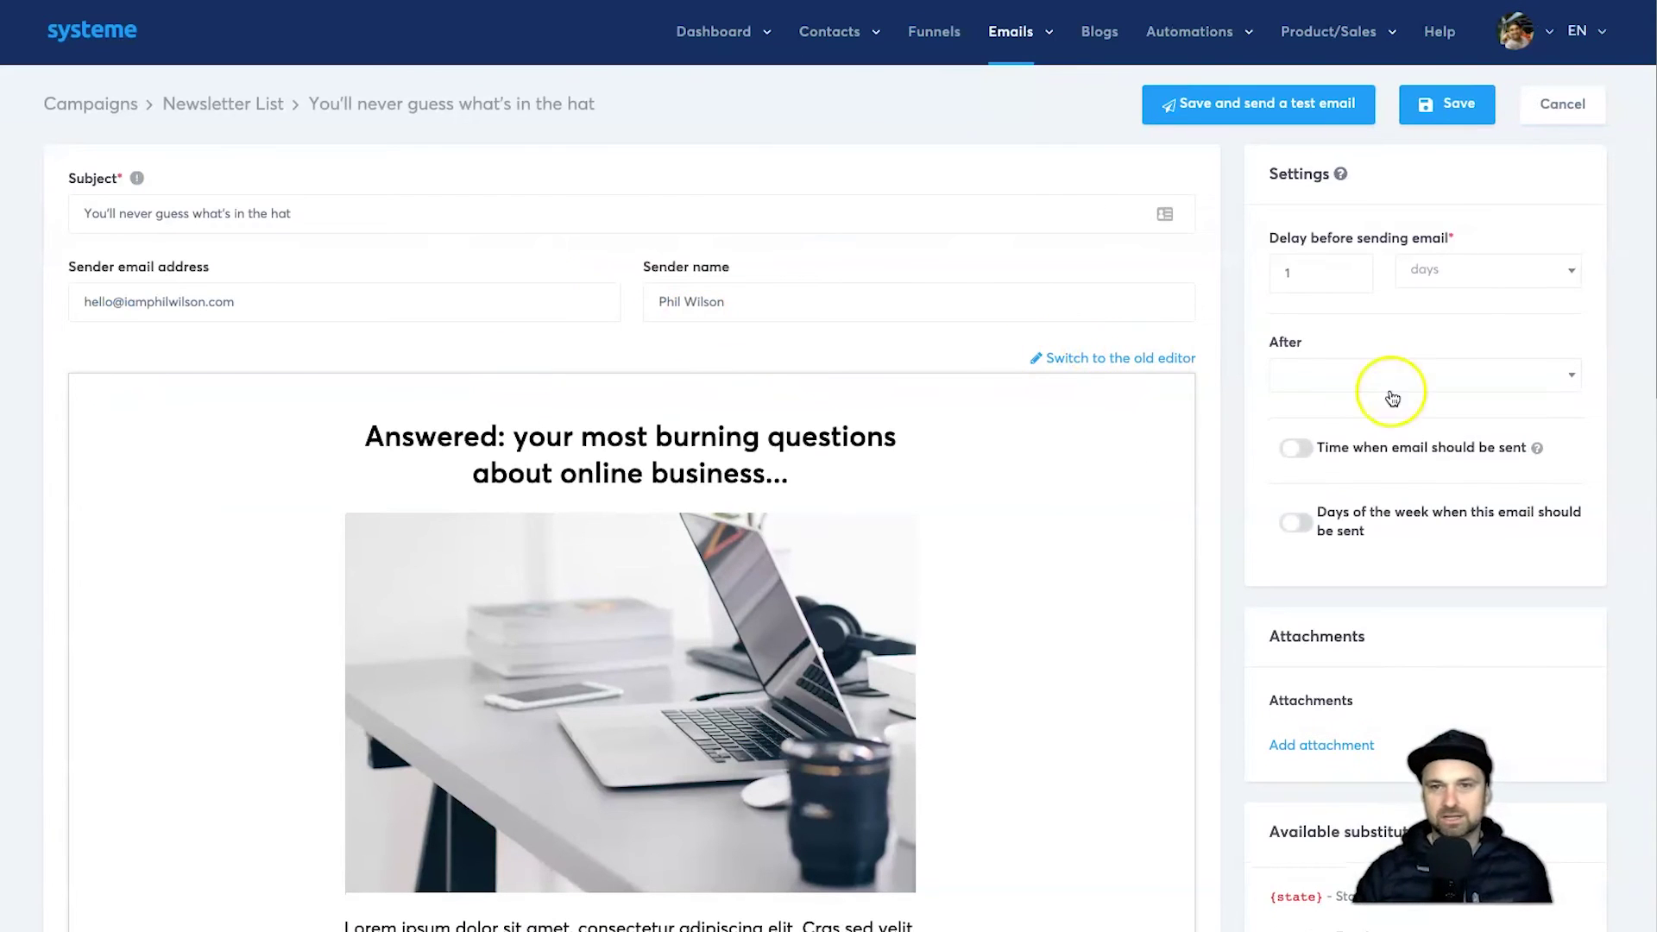
click(1402, 376)
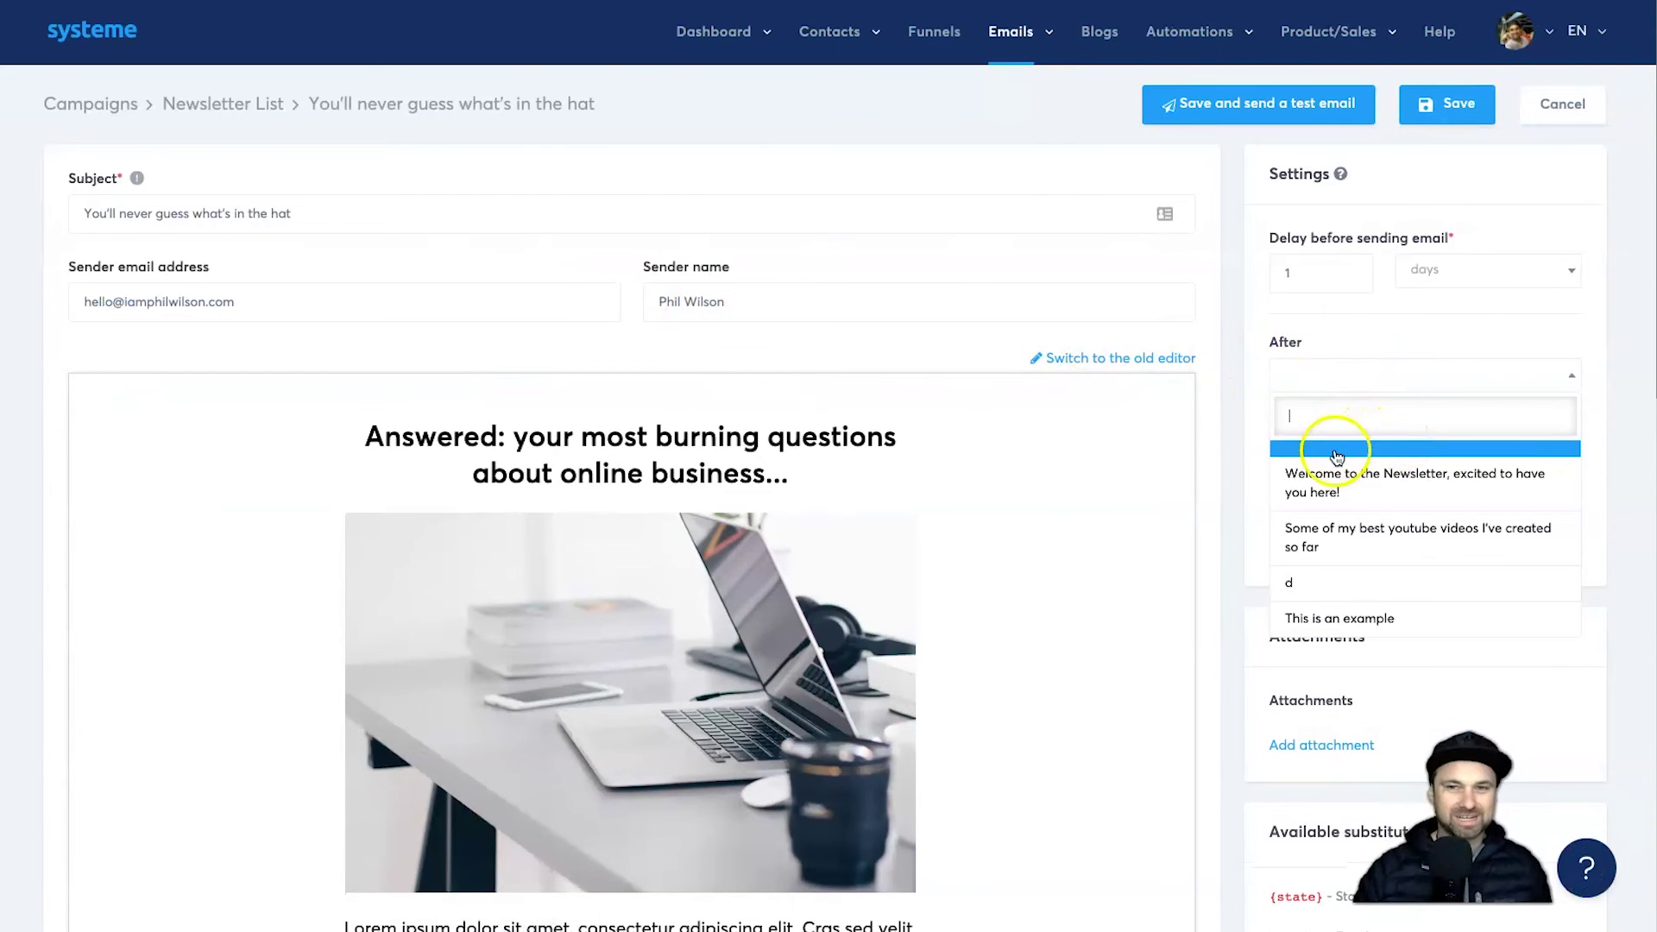
click(1340, 616)
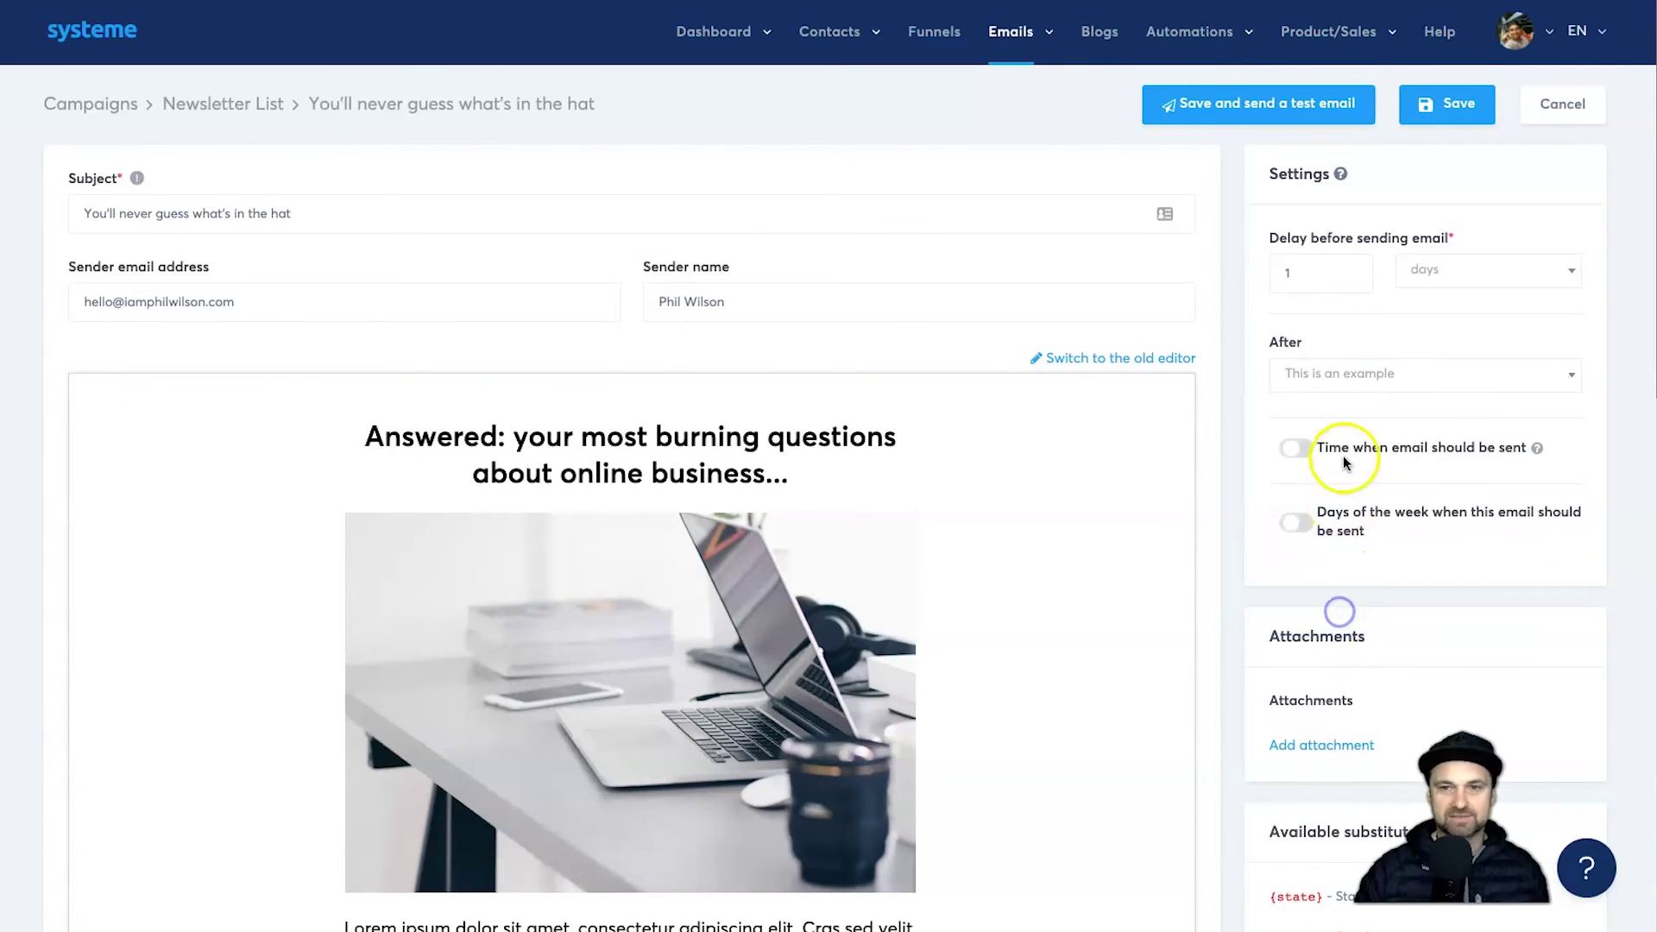
click(1442, 104)
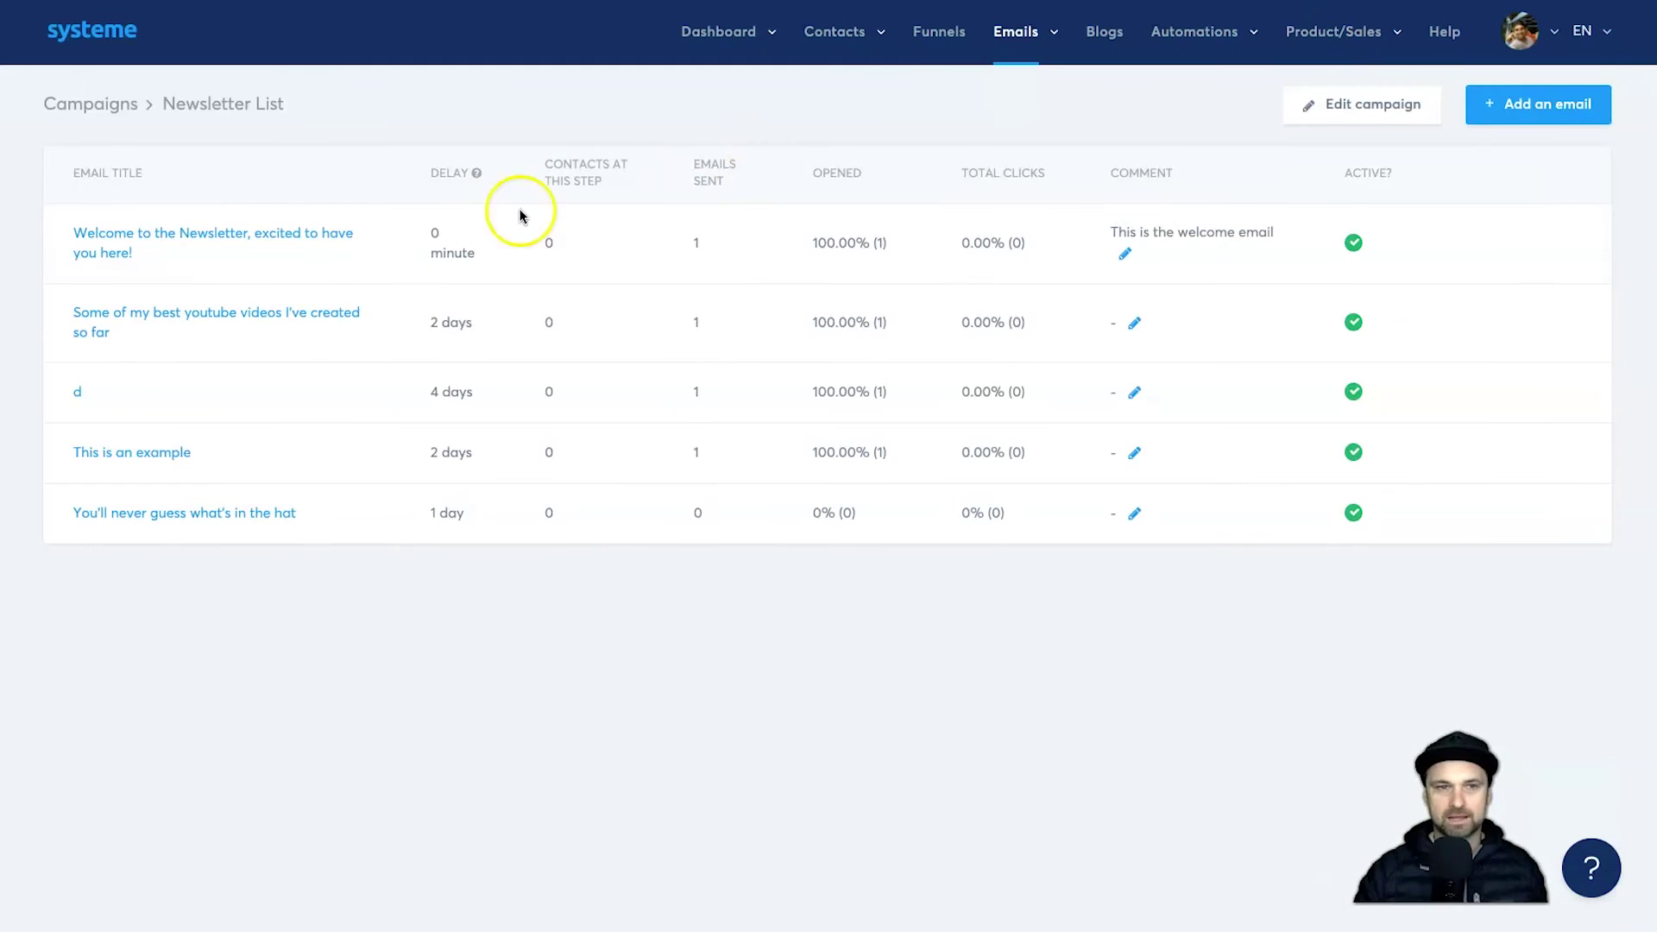
Step: Review the order and delays of all emails in the Newsletter List campaign
drag(55, 515, 430, 514)
click(457, 539)
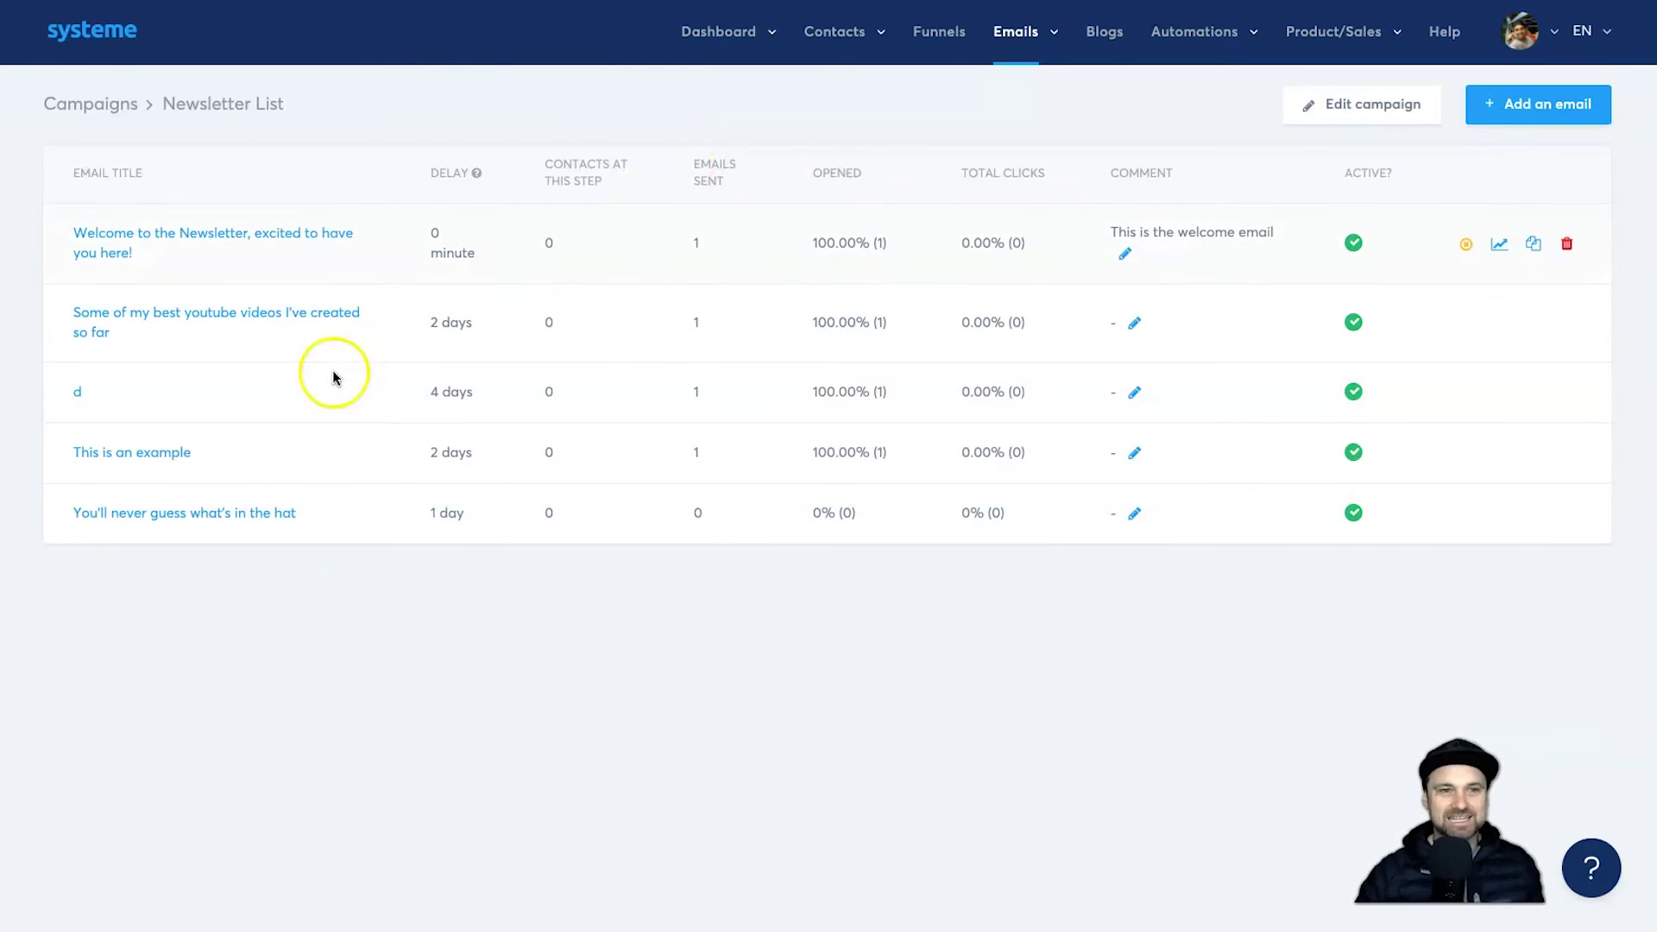
drag(362, 536, 60, 159)
click(337, 593)
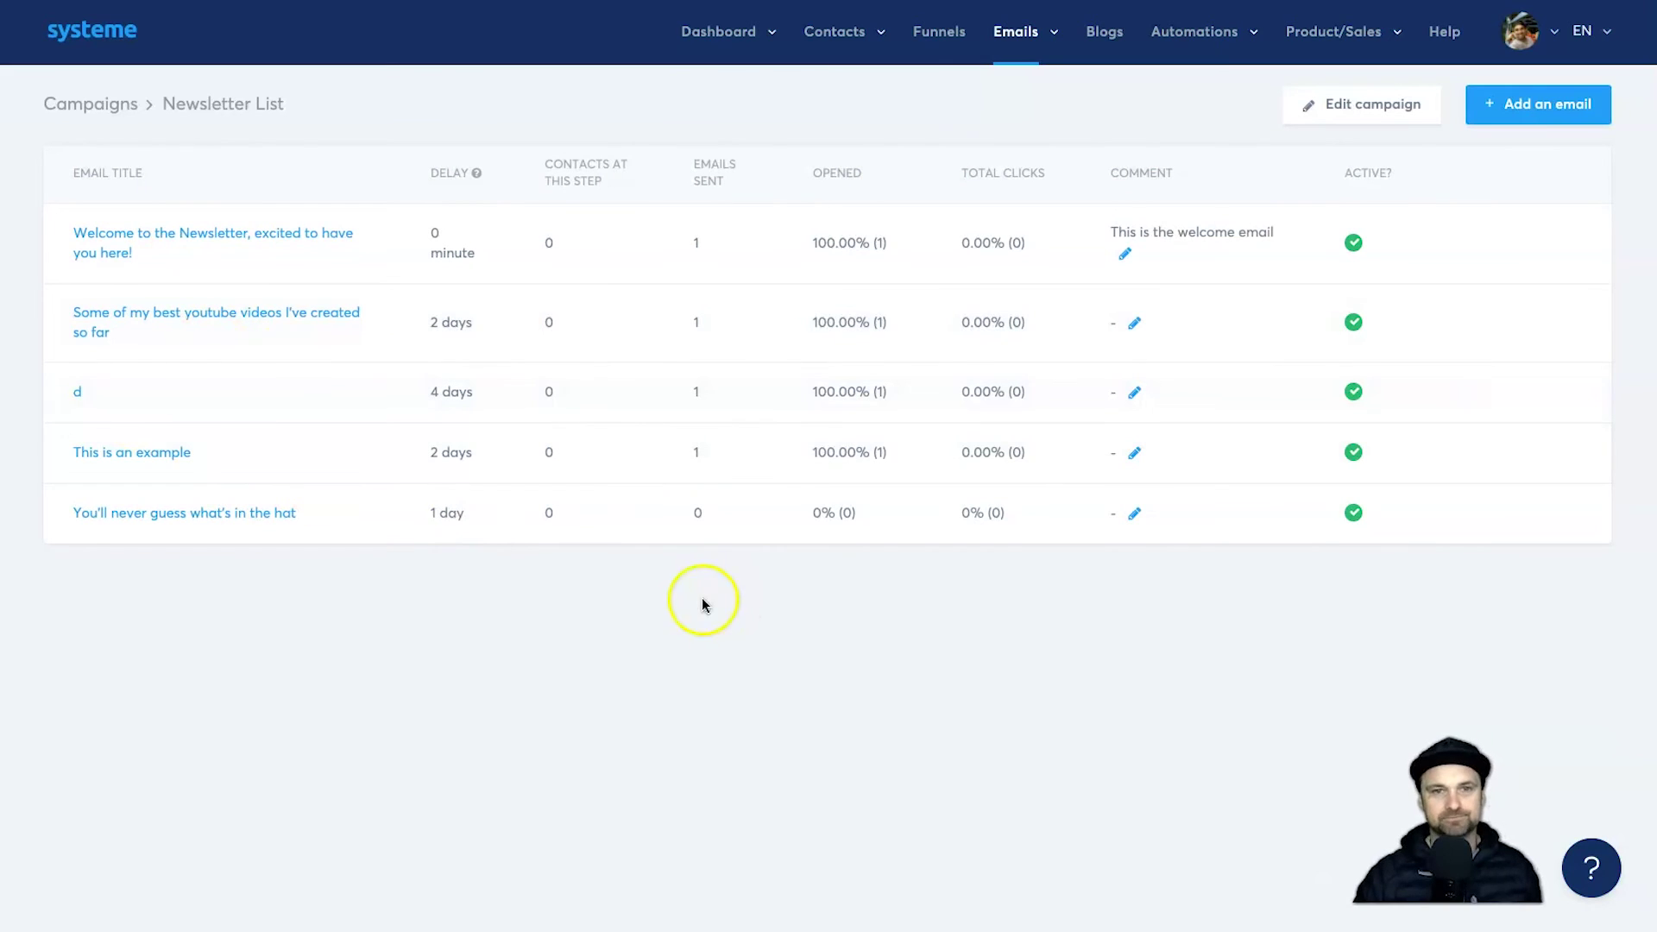
drag(557, 528, 428, 233)
click(592, 566)
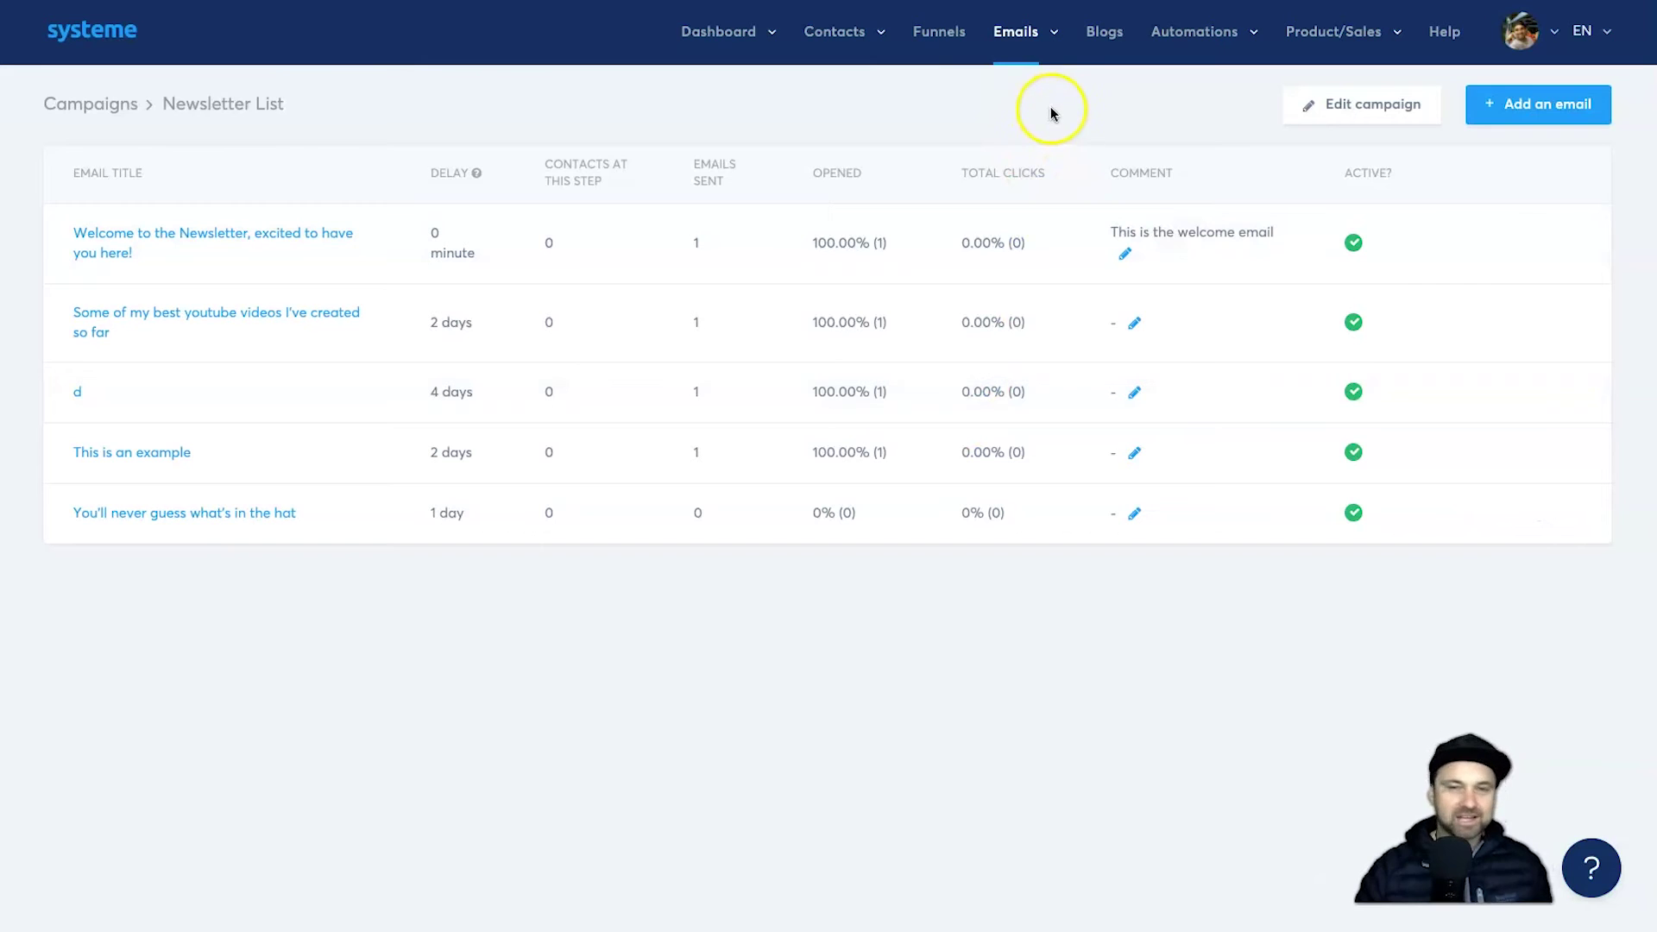
Step: Open the email statistics and examine the sent, opened, spam and bounce charts and the per-email table
click(1025, 55)
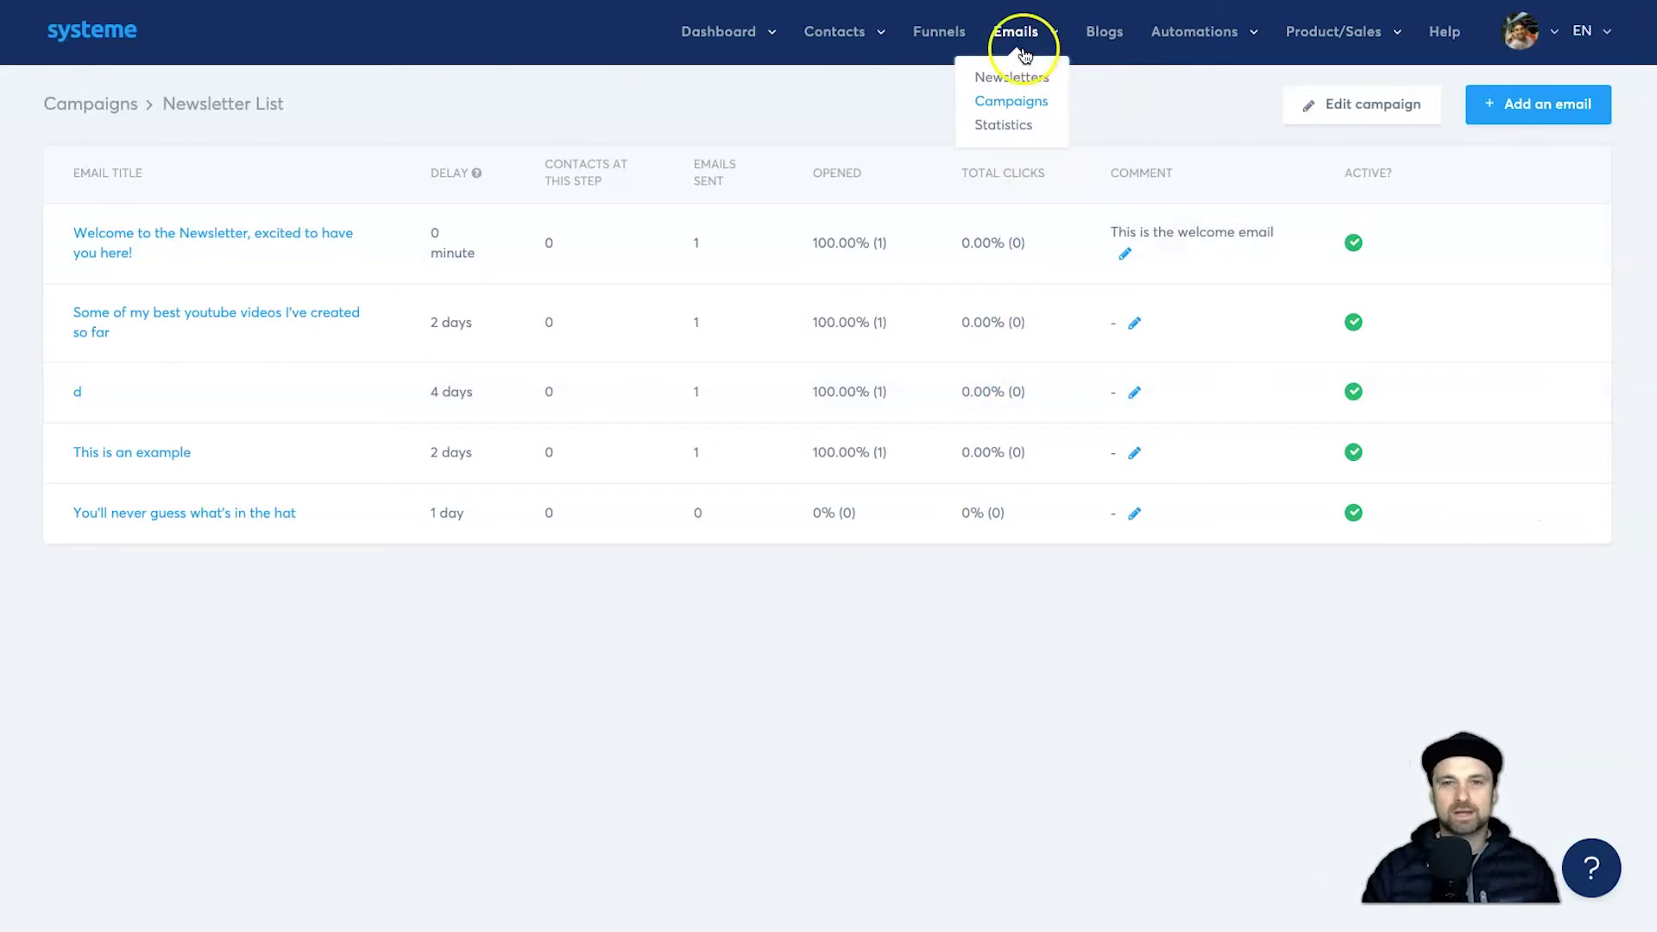
click(1008, 126)
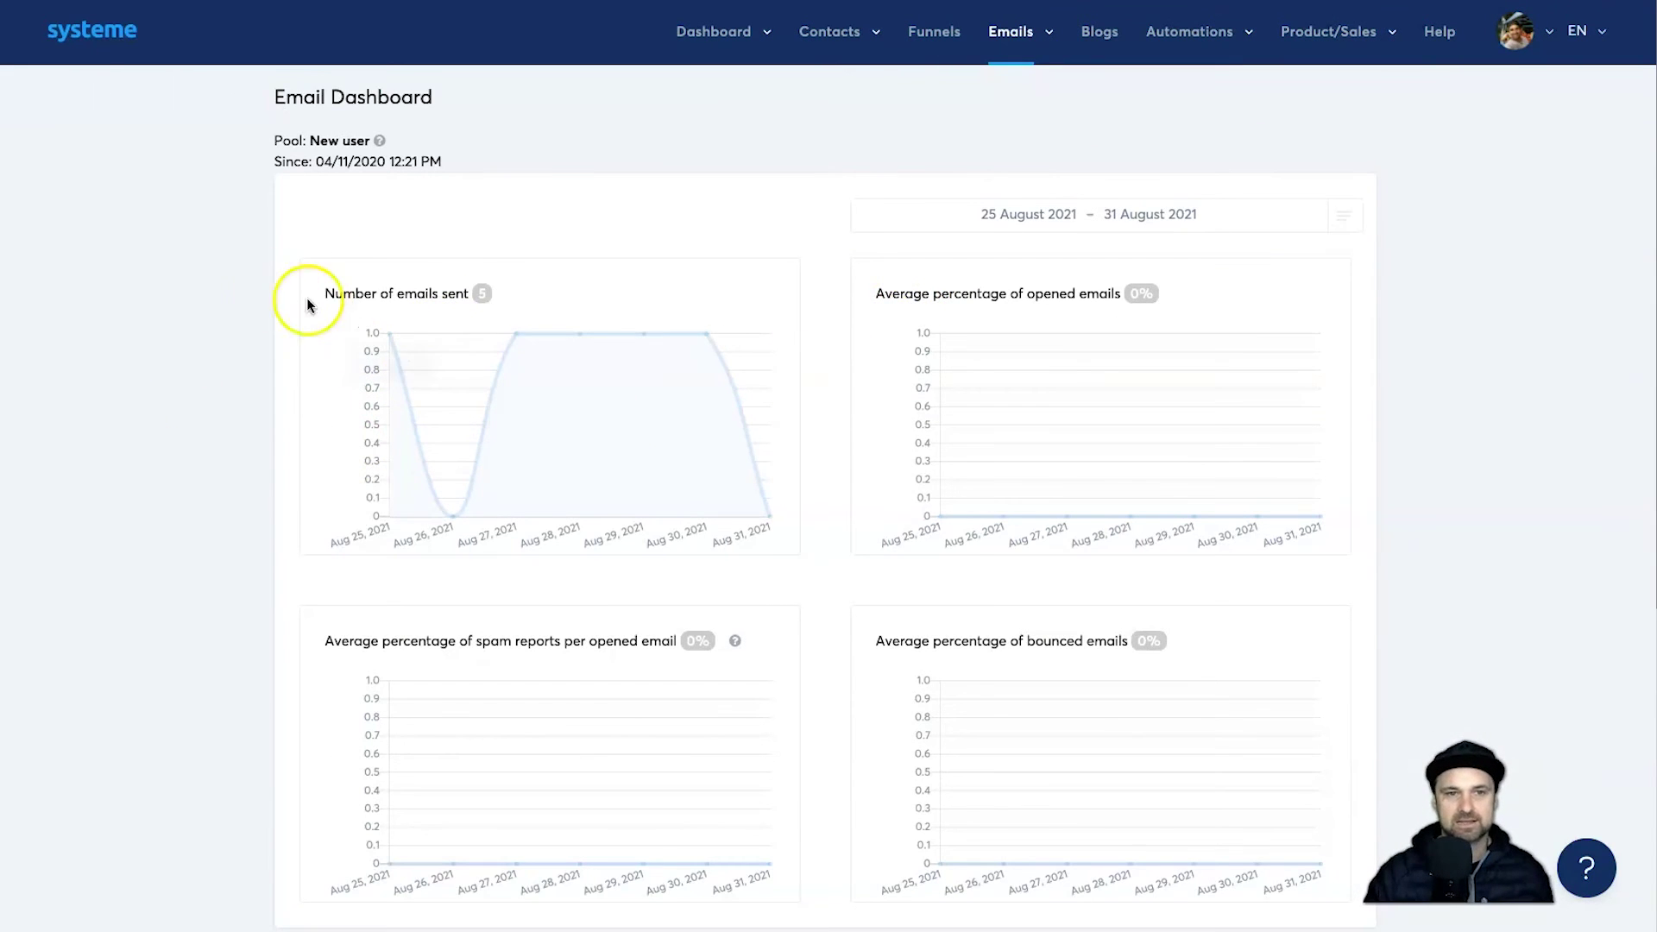
scroll(566, 397, down, 5)
scroll(233, 384, up, 5)
drag(257, 259, 1110, 640)
scroll(1122, 639, down, 4)
click(1415, 433)
scroll(1413, 432, down, 1)
drag(314, 585, 320, 499)
drag(63, 392, 144, 421)
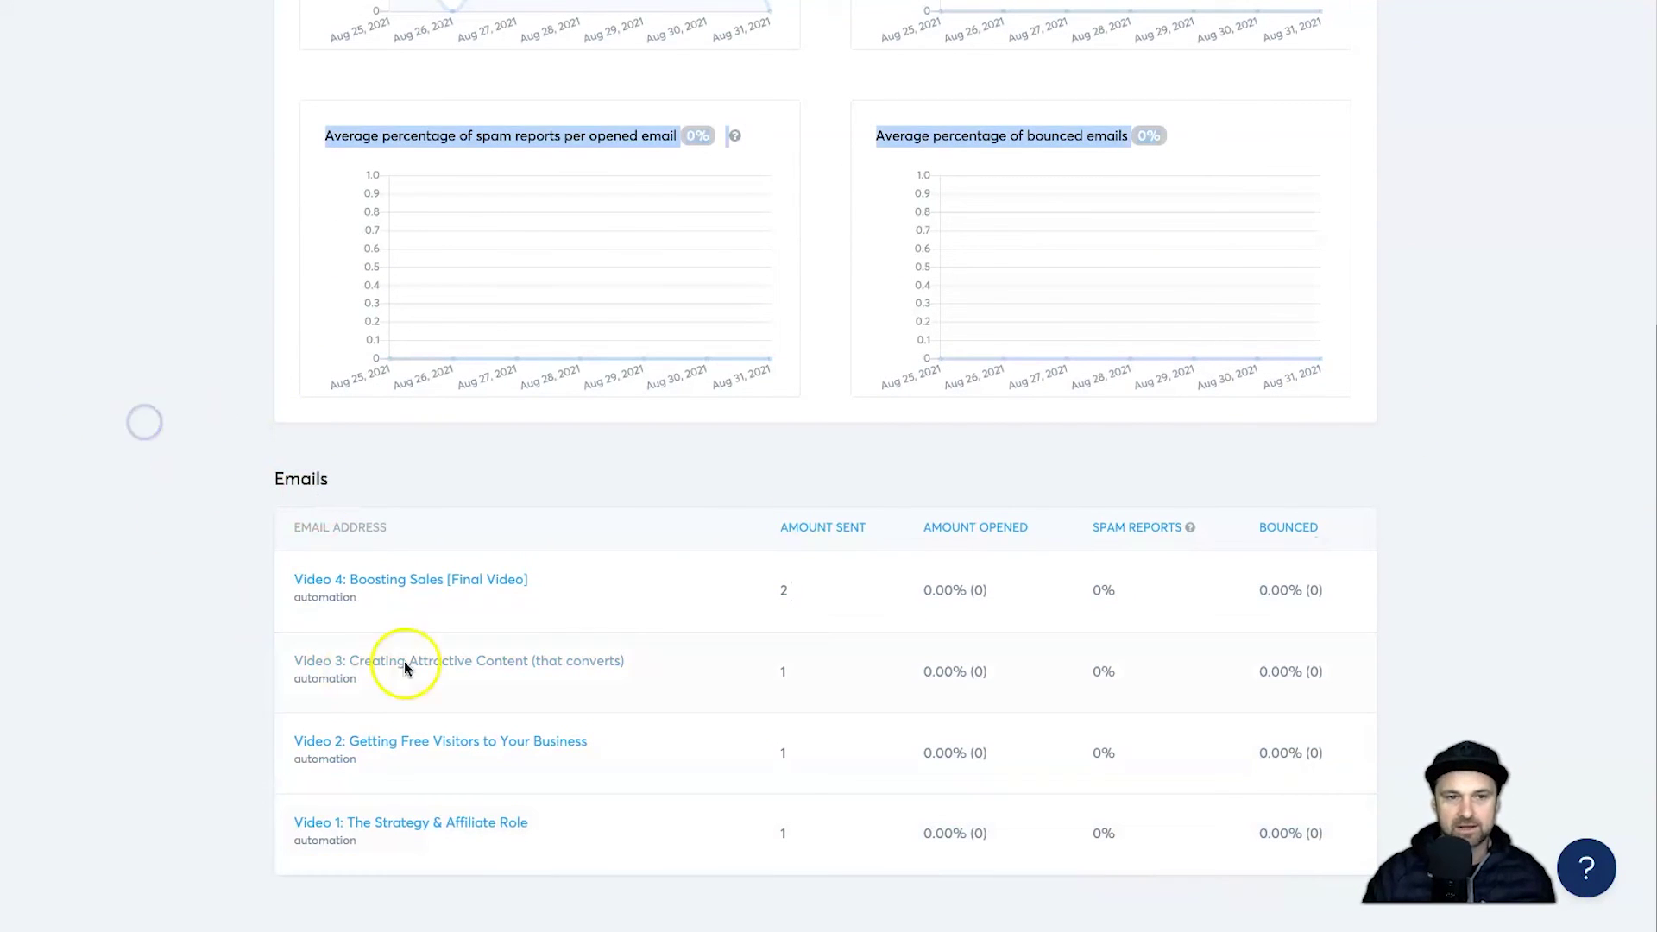
scroll(921, 765, up, 6)
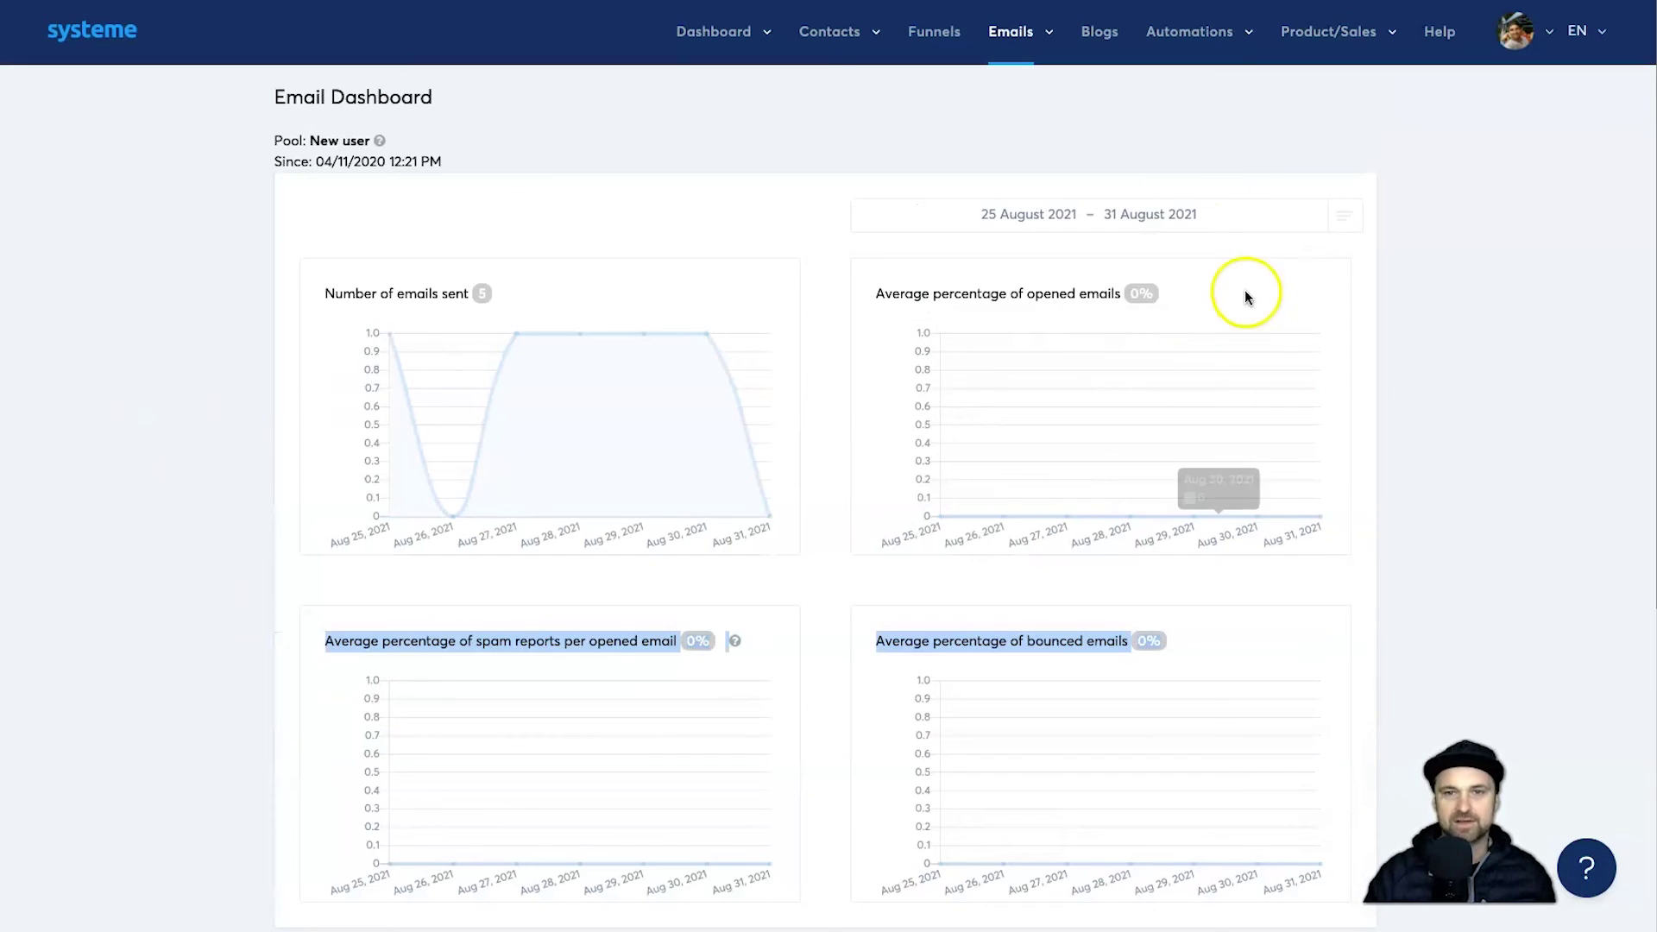
click(1456, 131)
Step: Open the "4-Part Video Series" automation workflow, and visit the contact tags page
mouse_move(1236, 41)
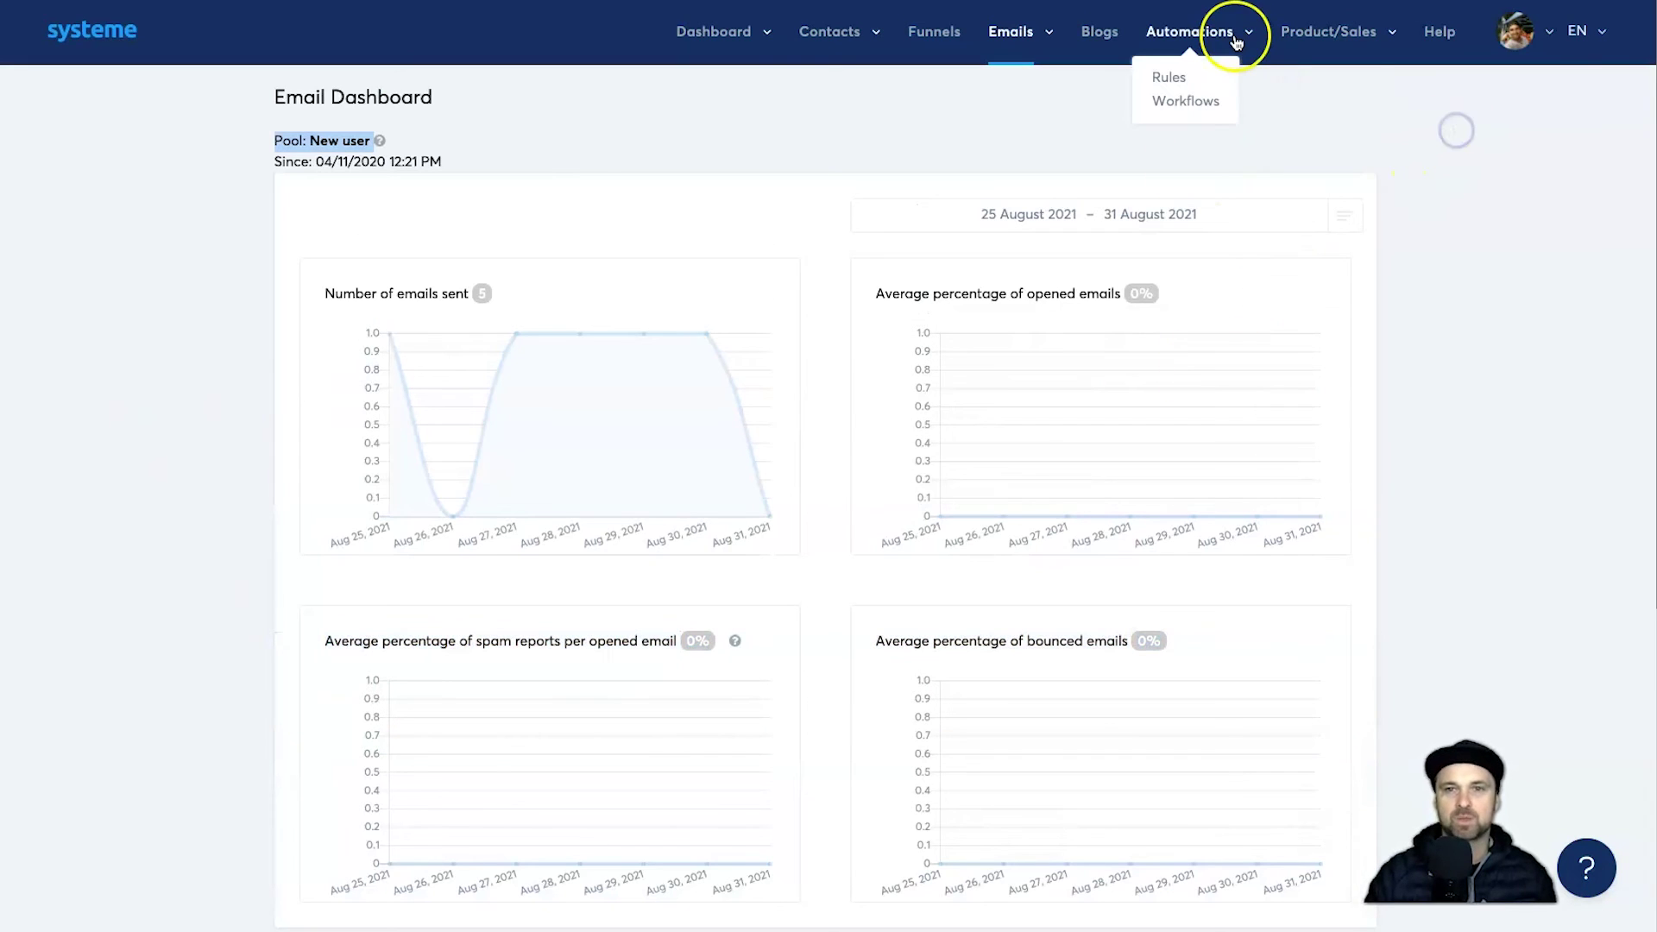
click(1191, 104)
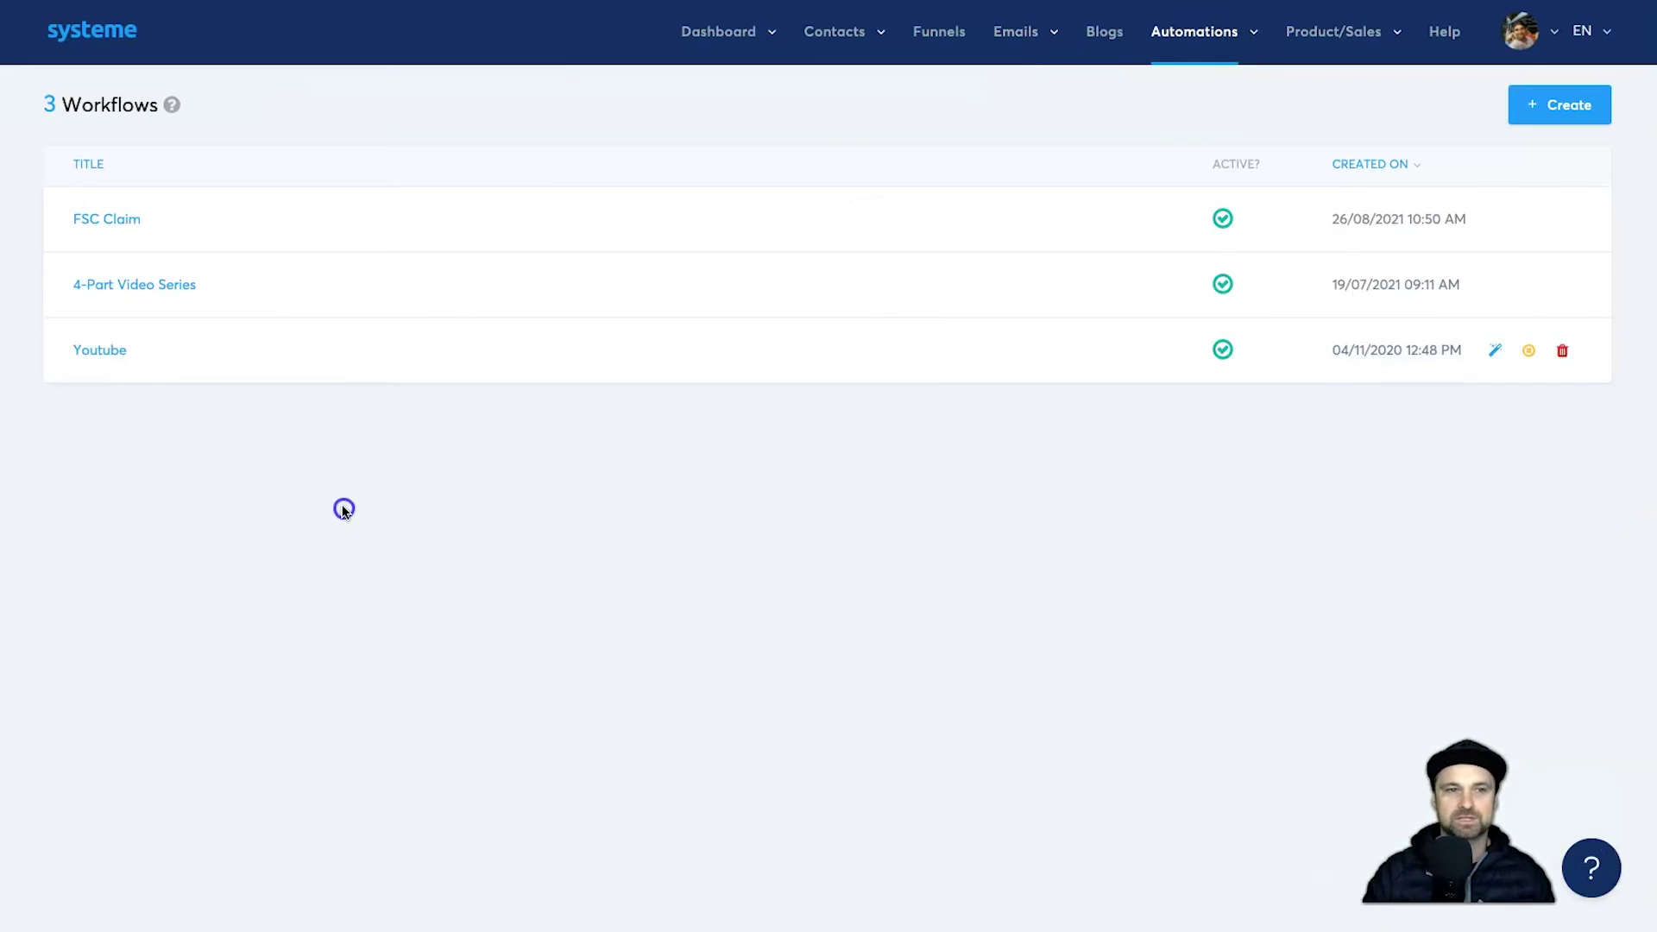
click(135, 293)
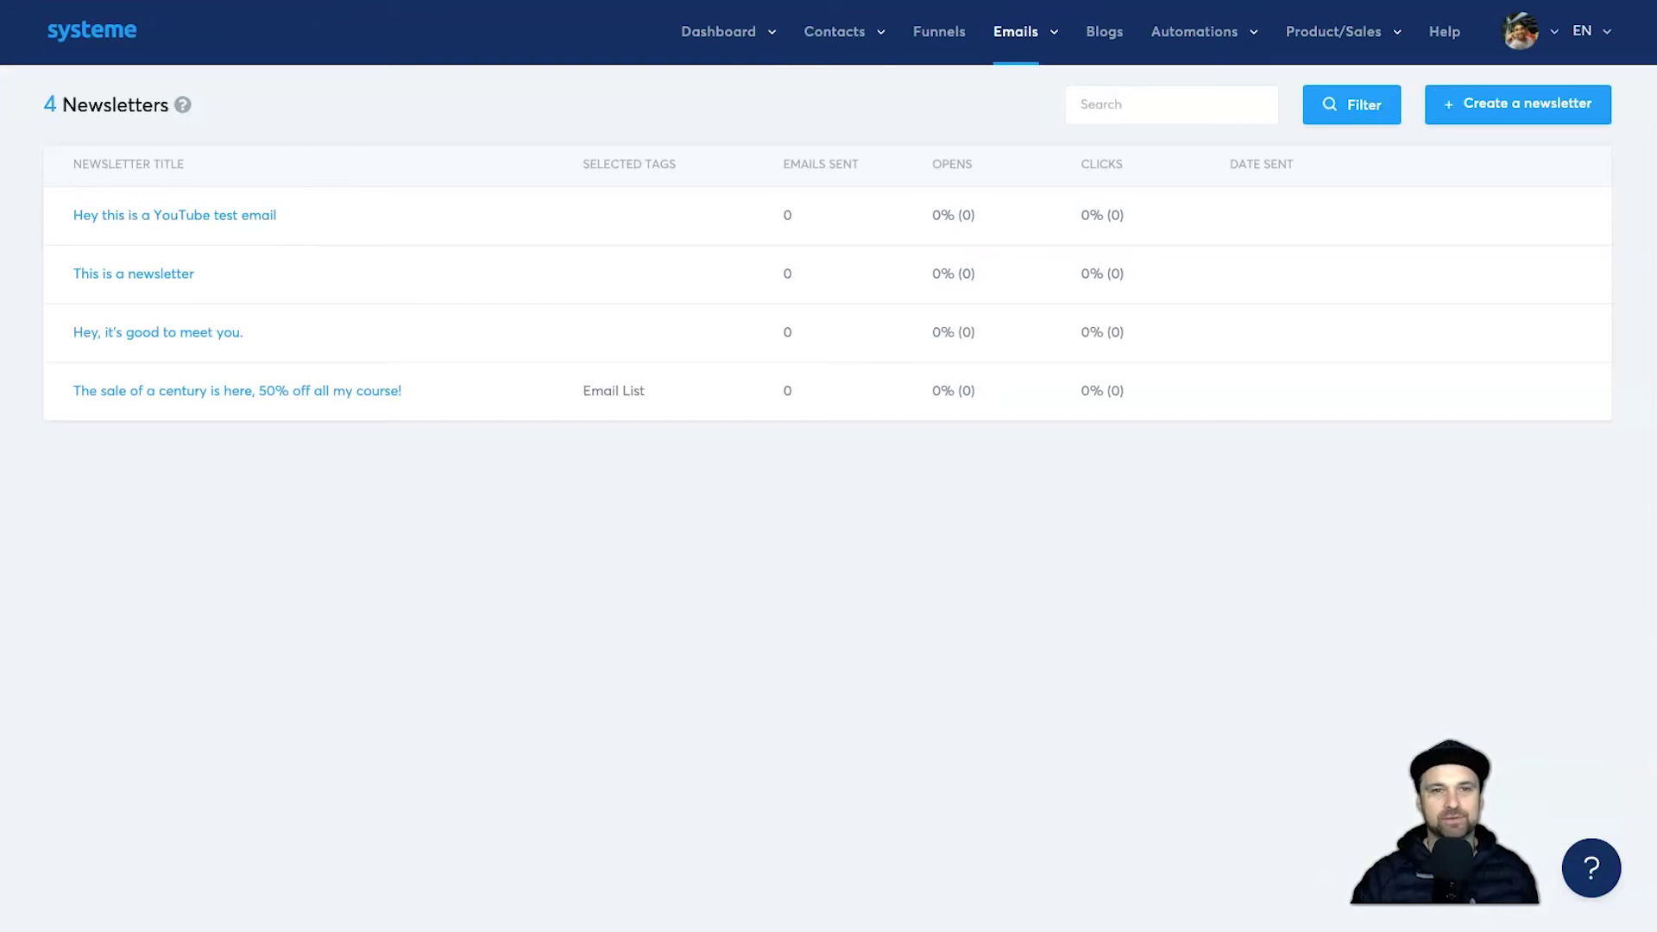
mouse_move(830, 32)
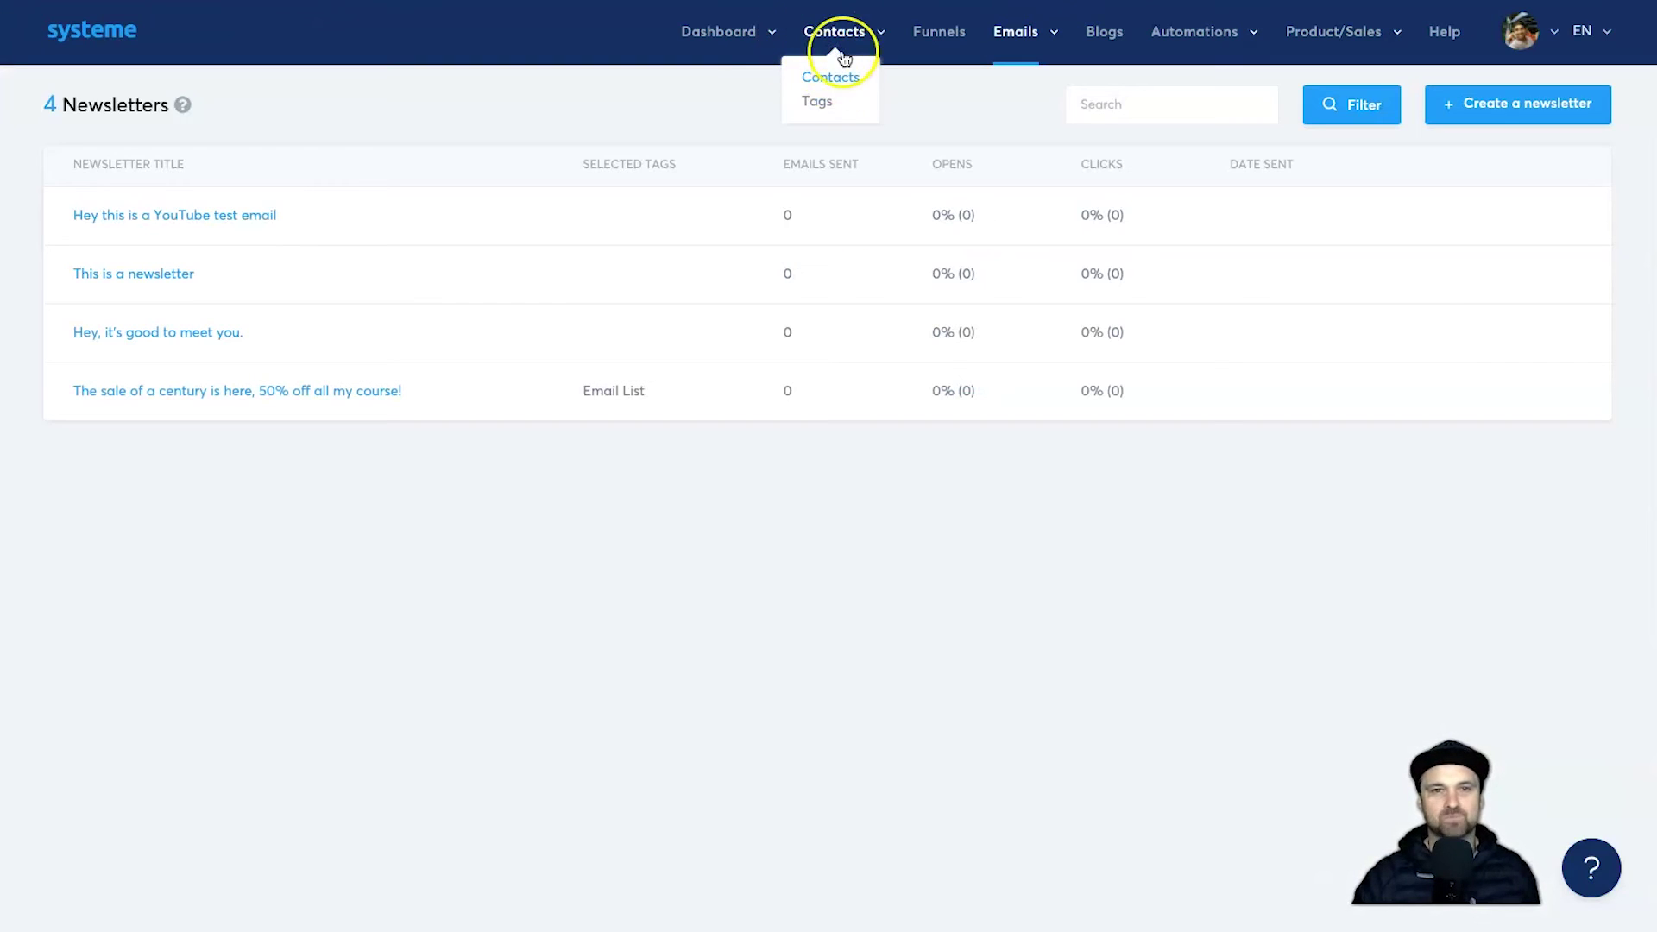
click(830, 103)
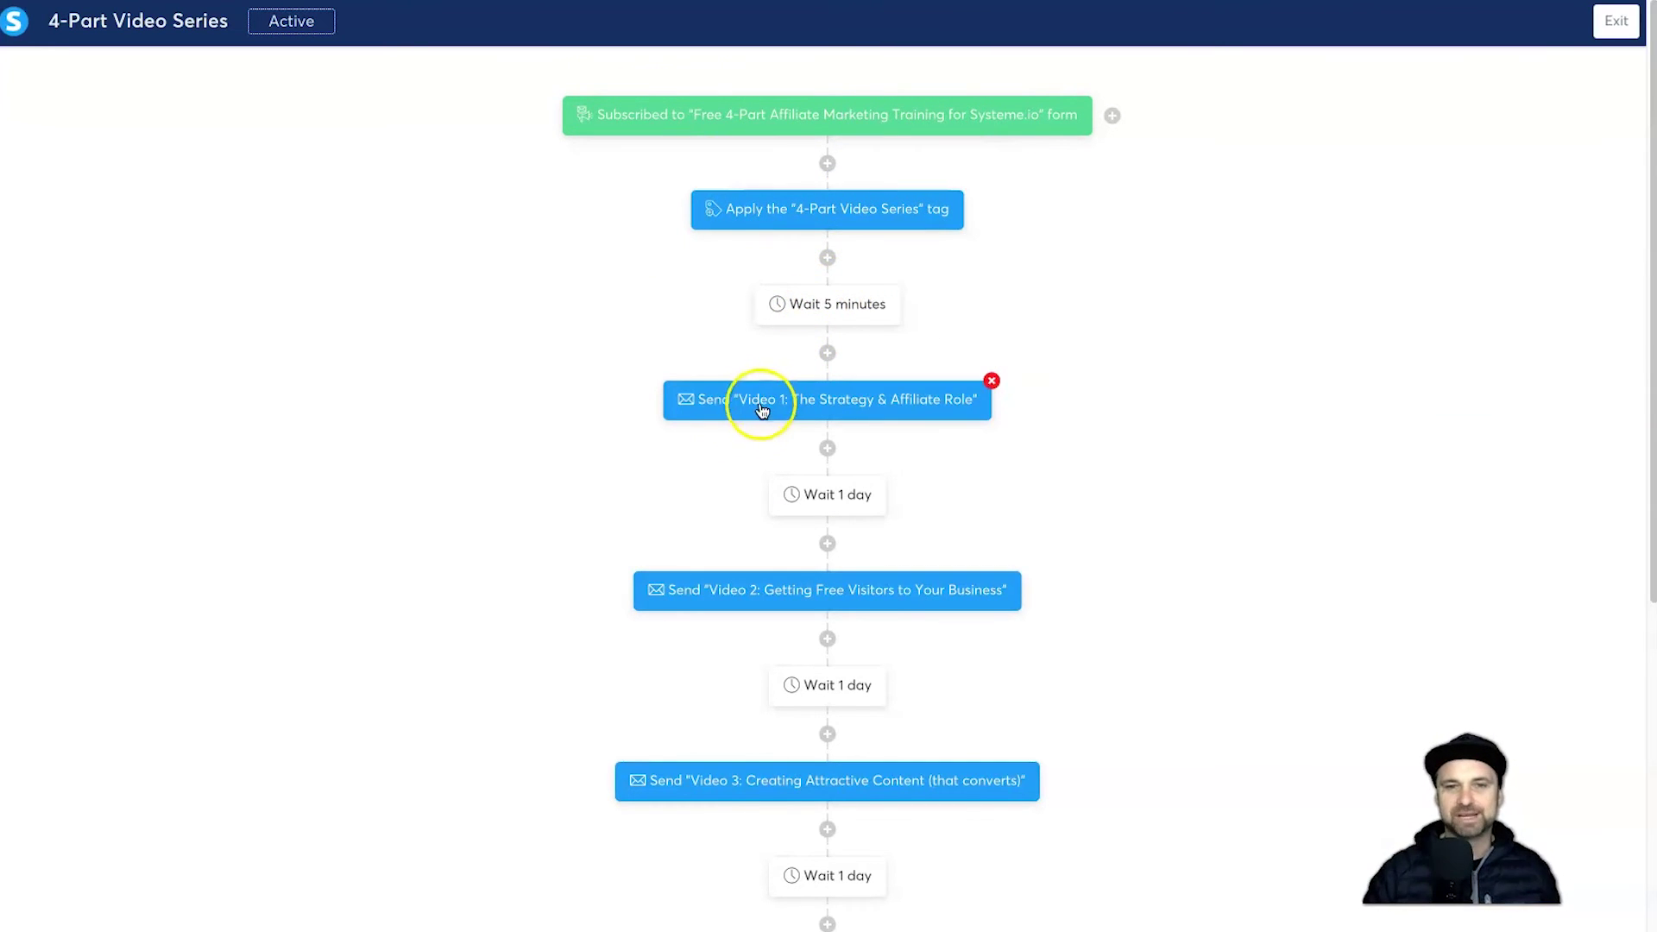
Step: Examine the "4-Part Video Series" workflow from its form trigger through the emails and delays to the final link-click decision
scroll(834, 458, down, 1)
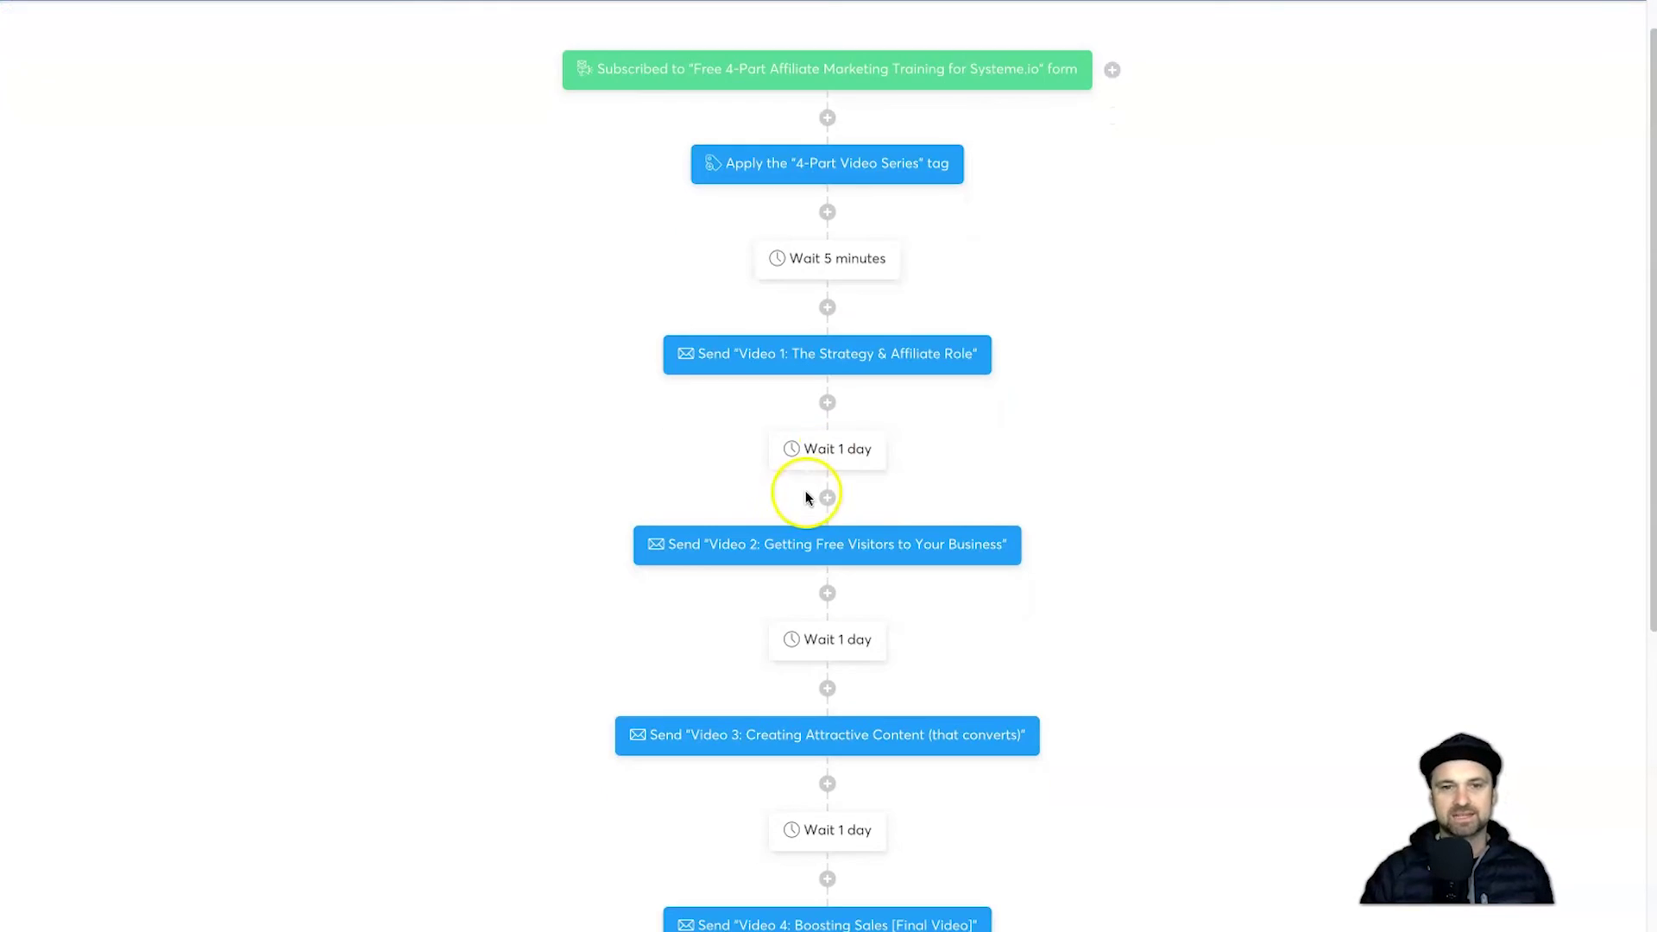
scroll(768, 453, down, 2)
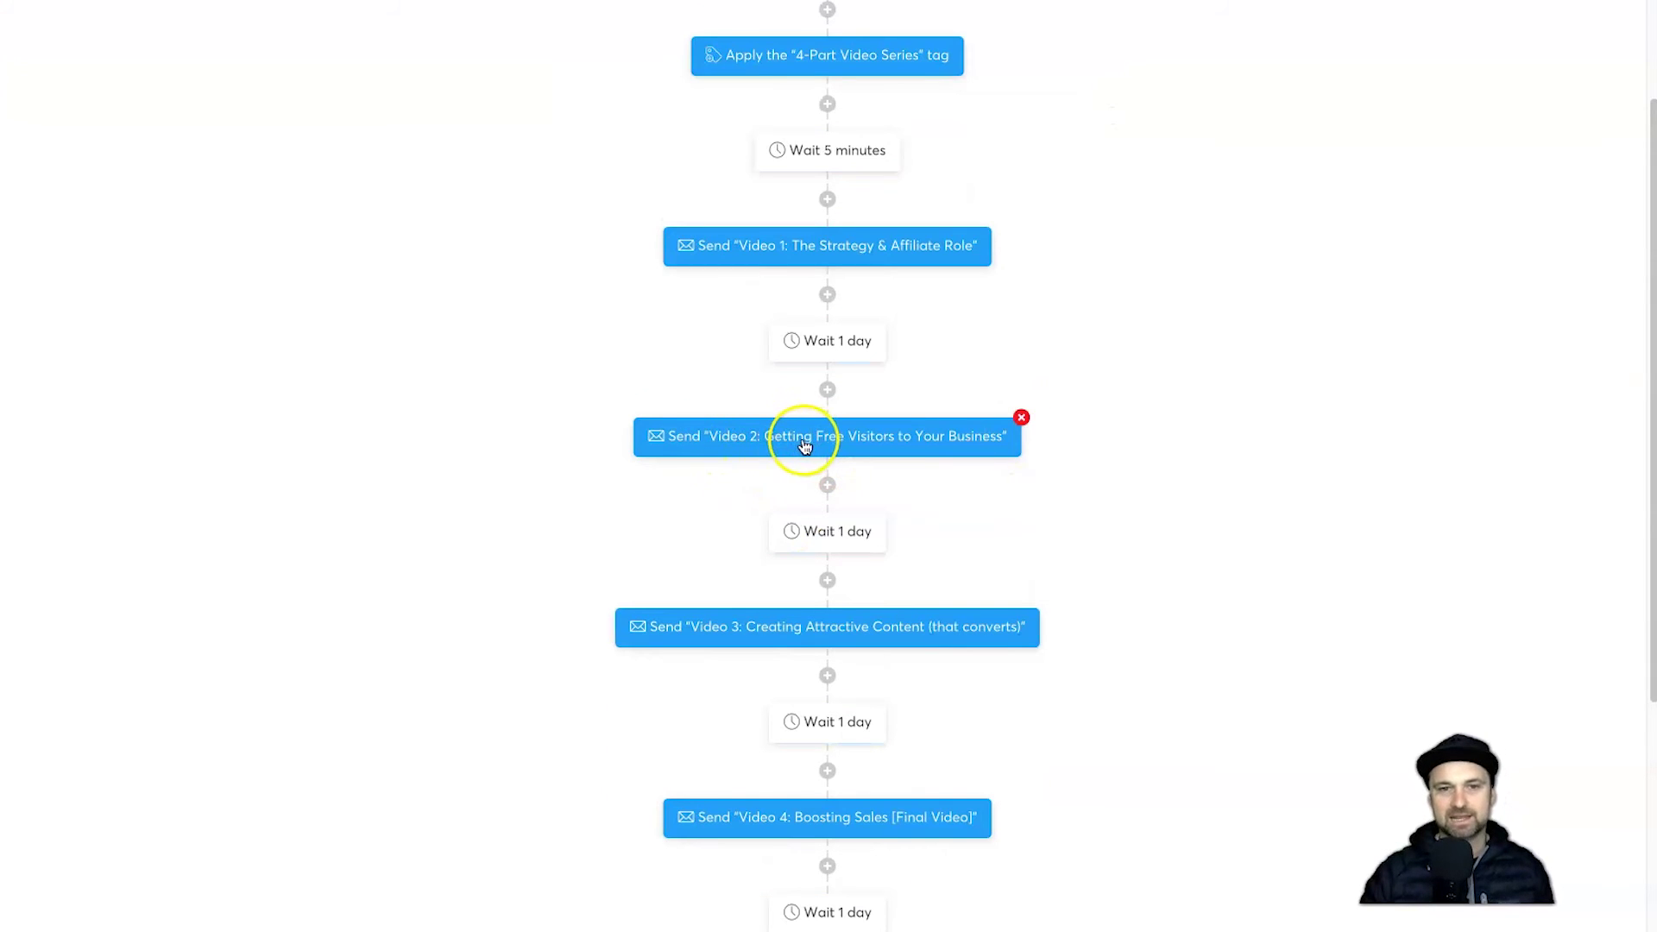
scroll(811, 483, down, 1)
scroll(768, 466, down, 3)
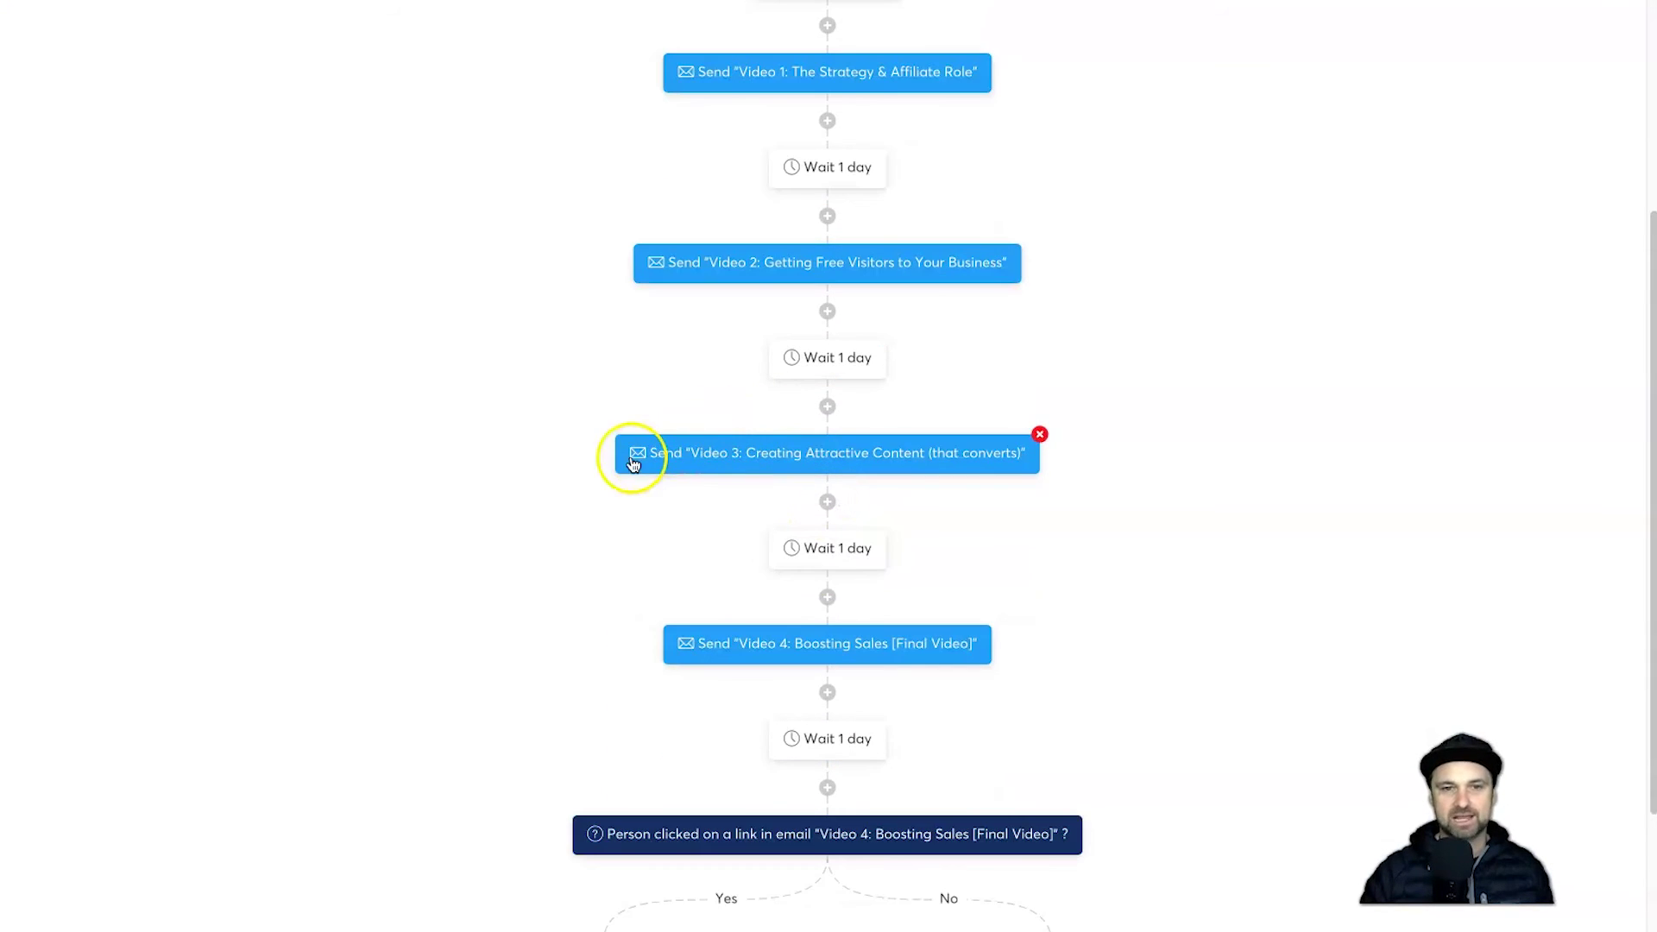
scroll(862, 454, down, 3)
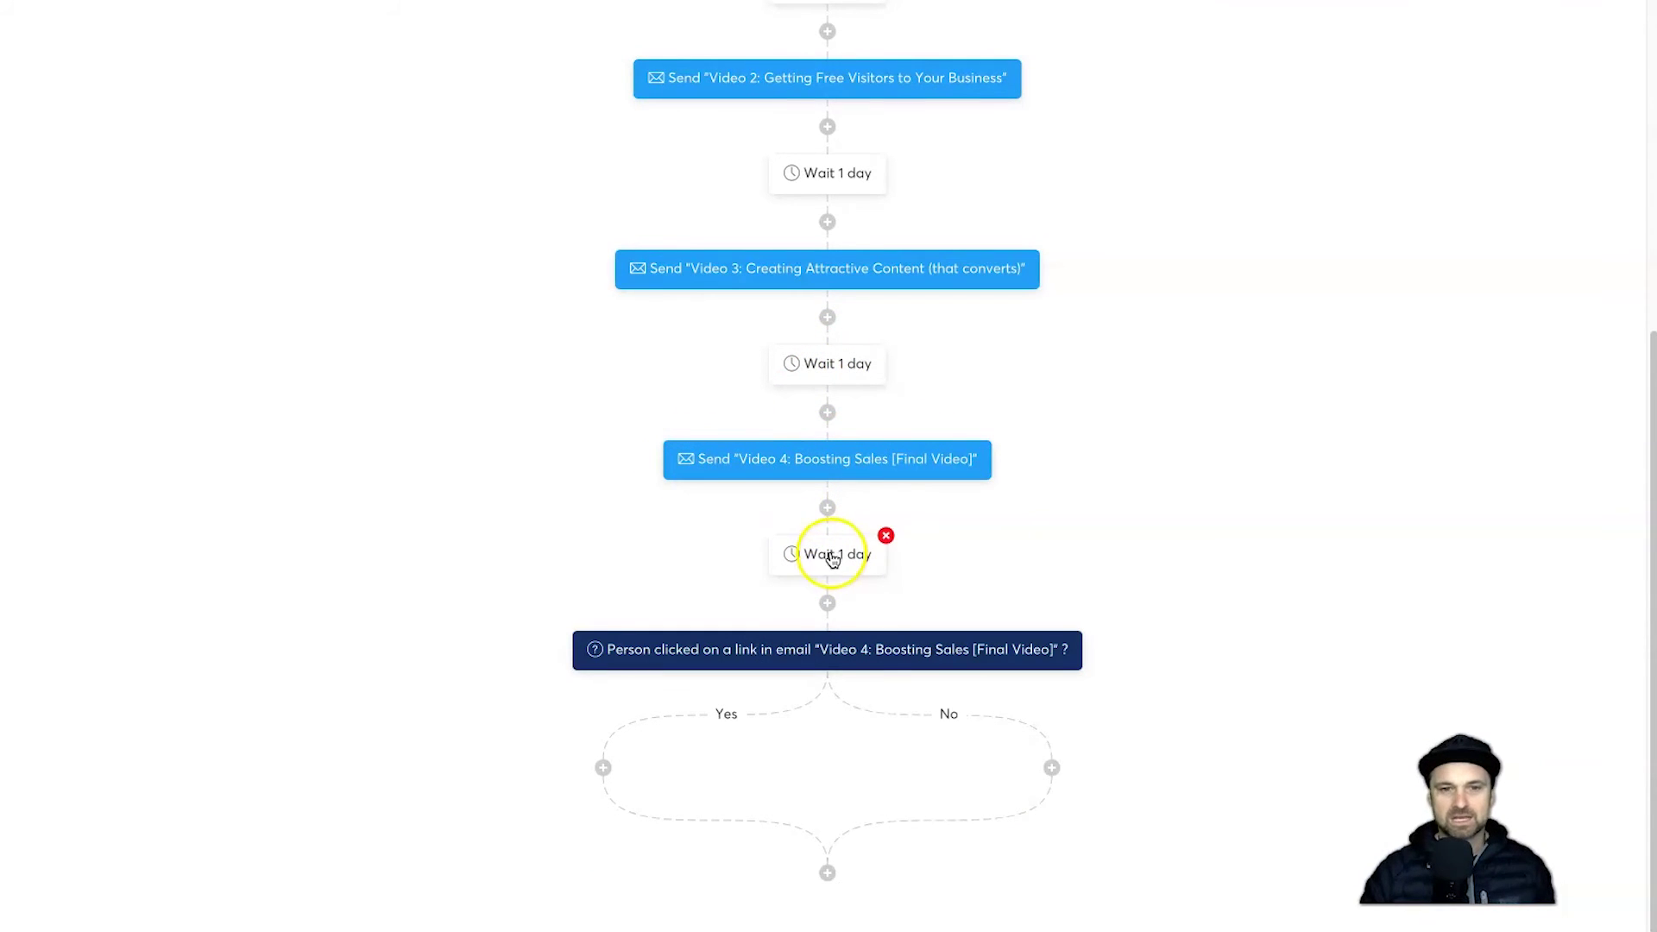
scroll(857, 534, up, 8)
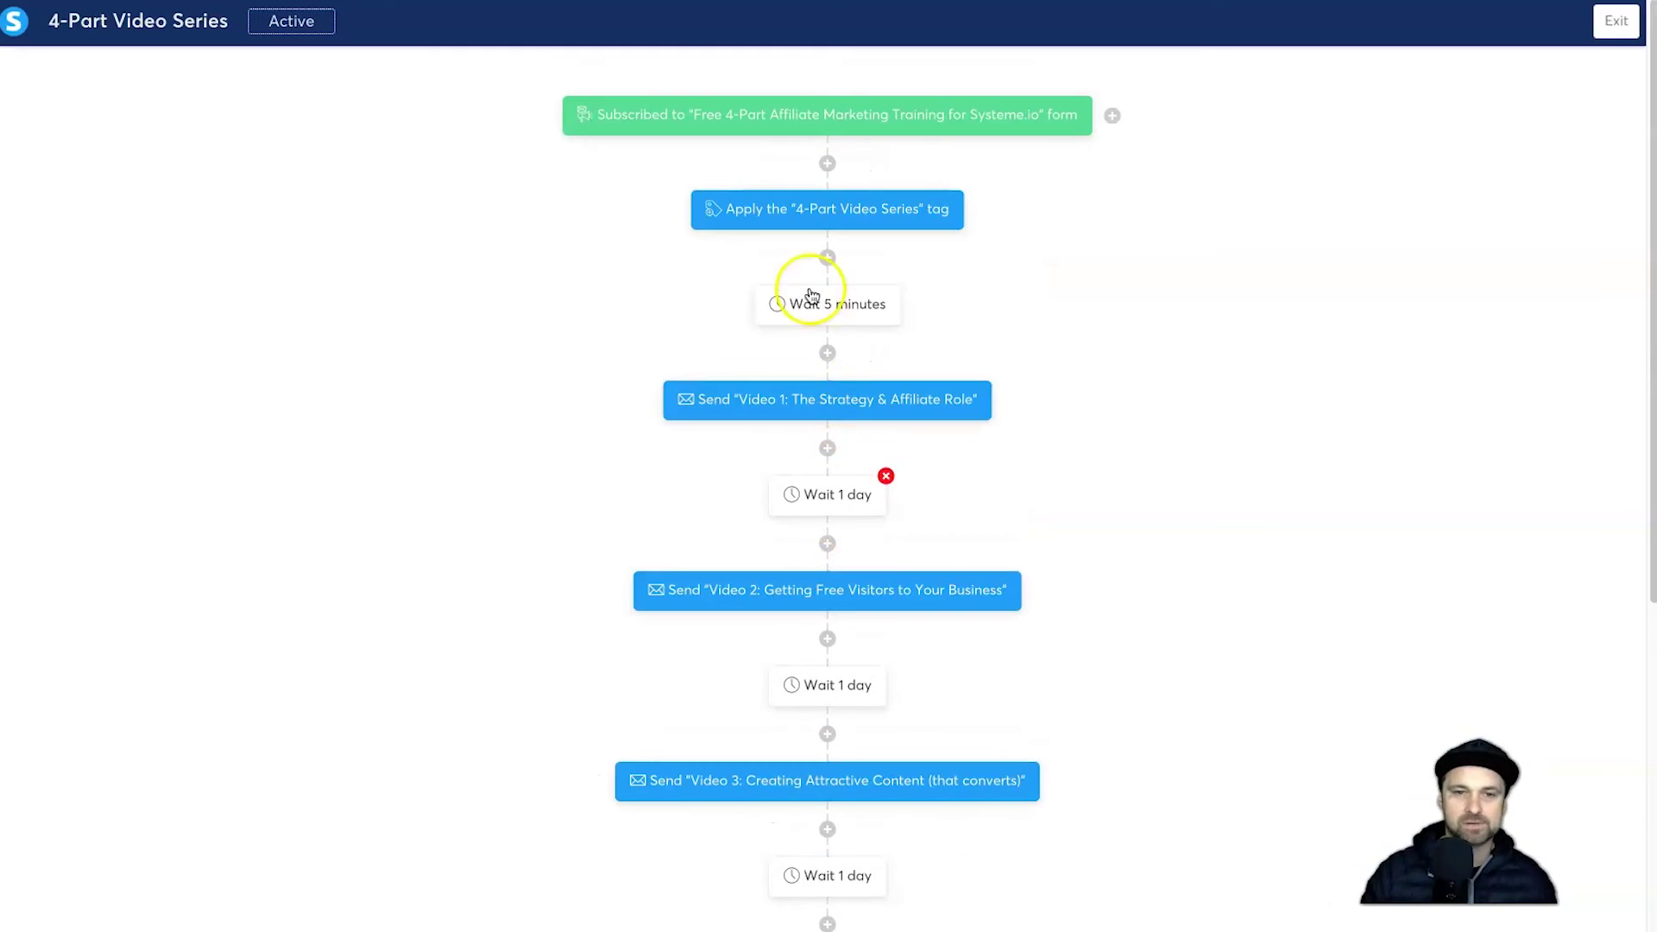
scroll(806, 258, down, 8)
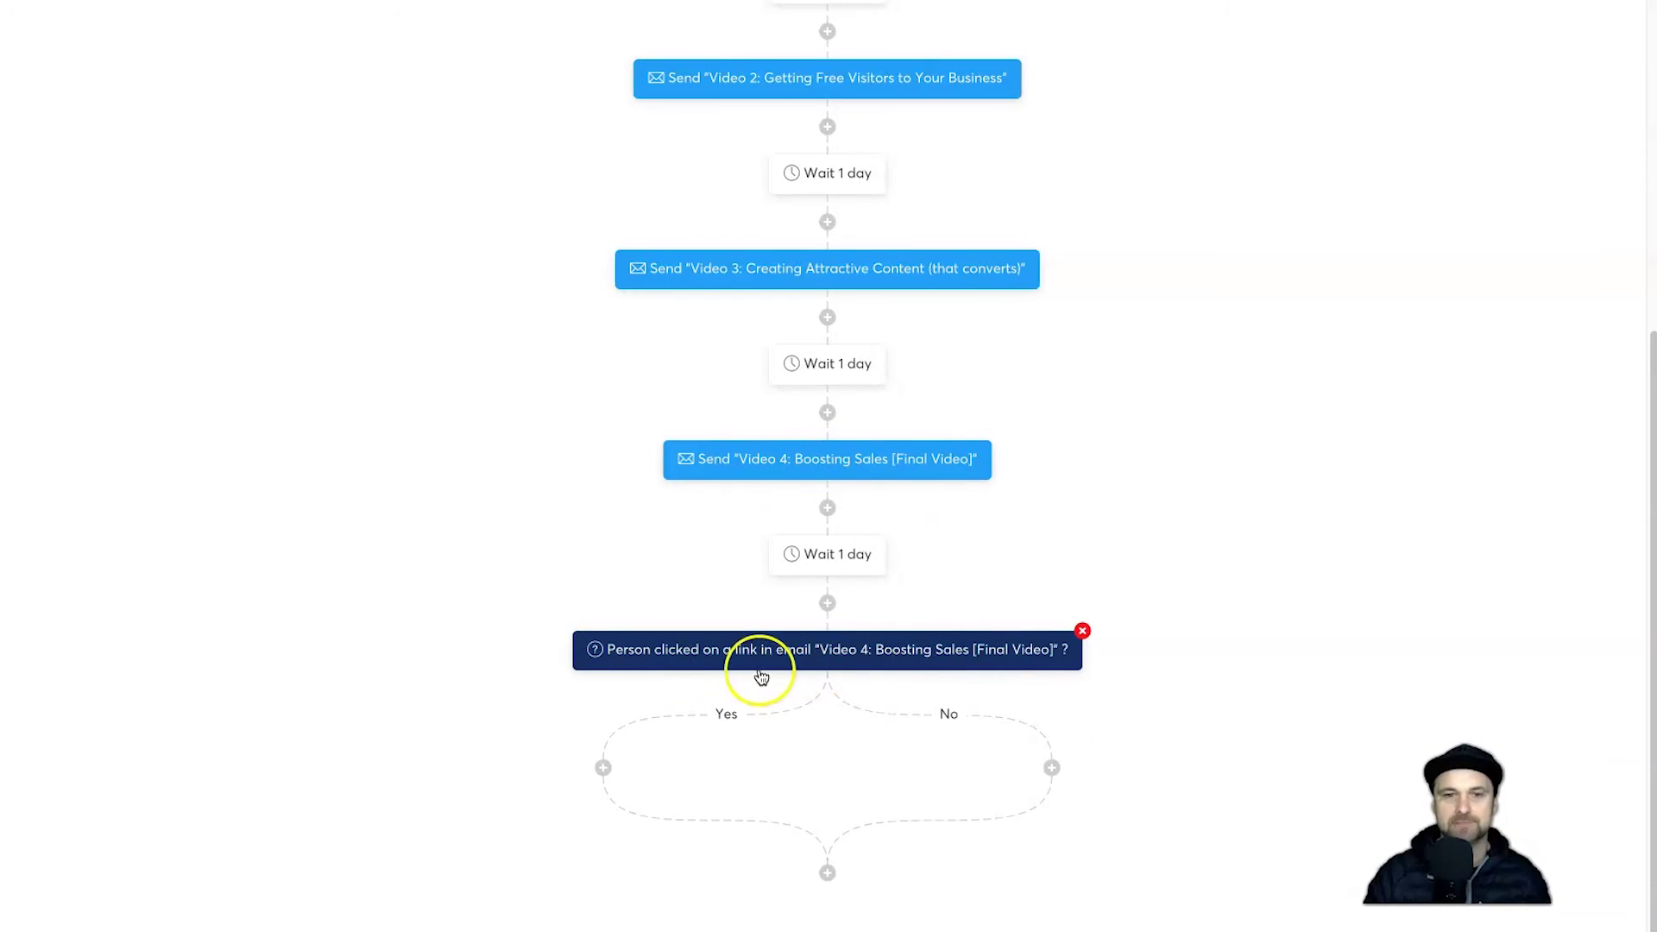
Step: Check which kinds of step can be added on the decision's Yes branch, without adding one, and return to the workflow's start
click(601, 767)
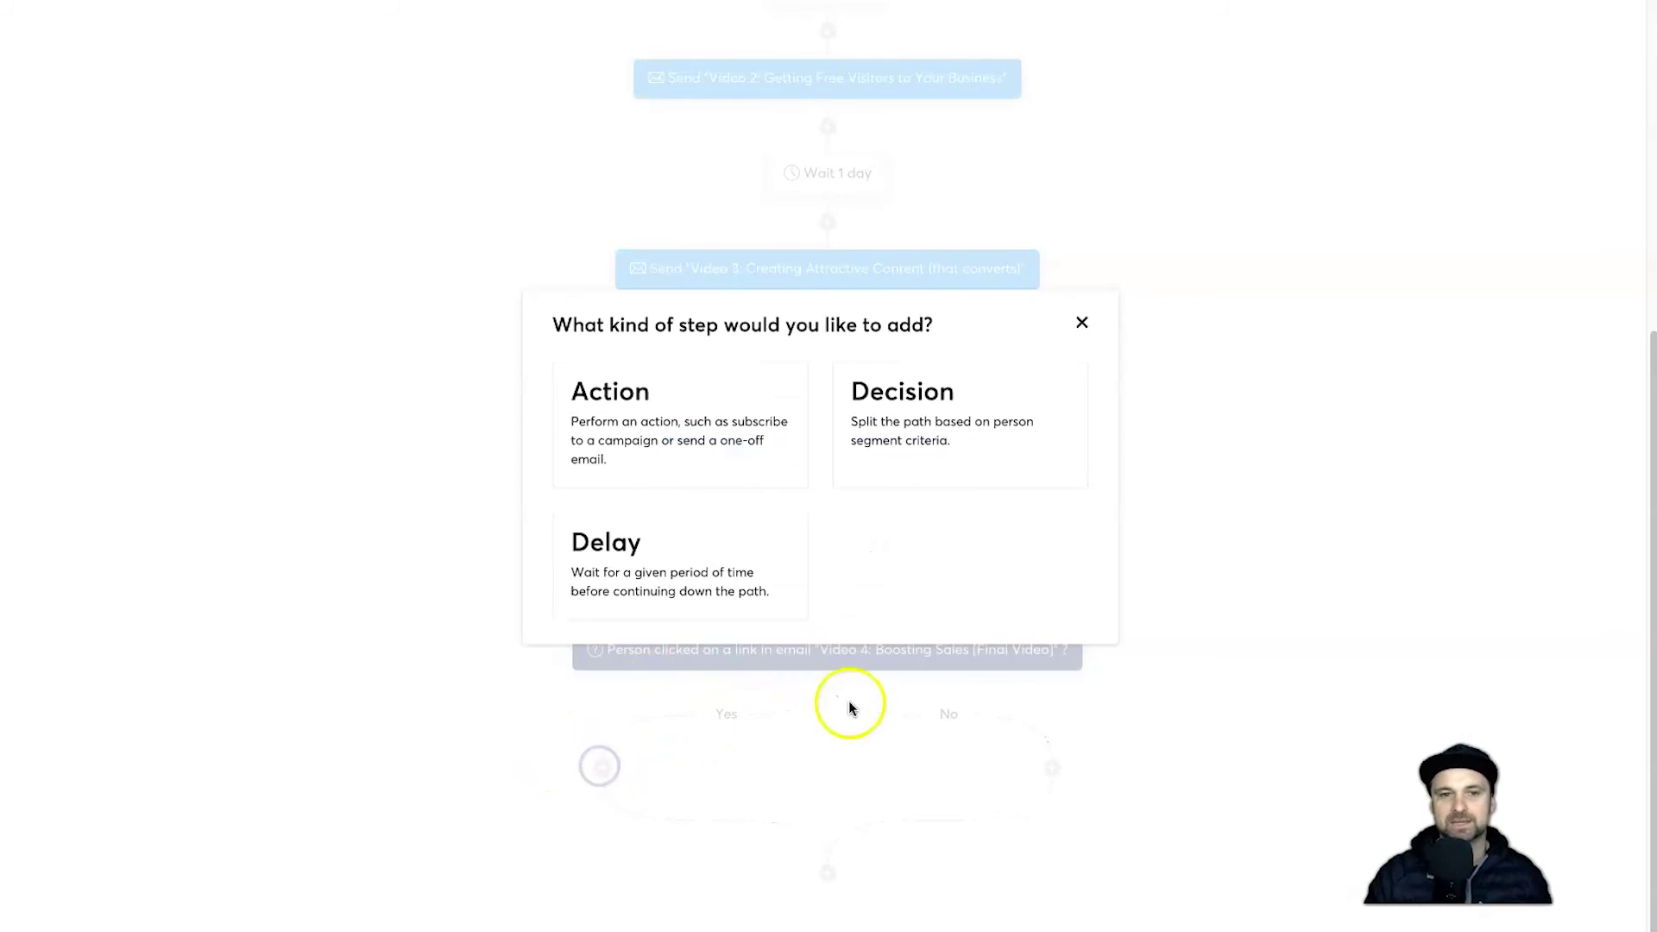
click(1081, 316)
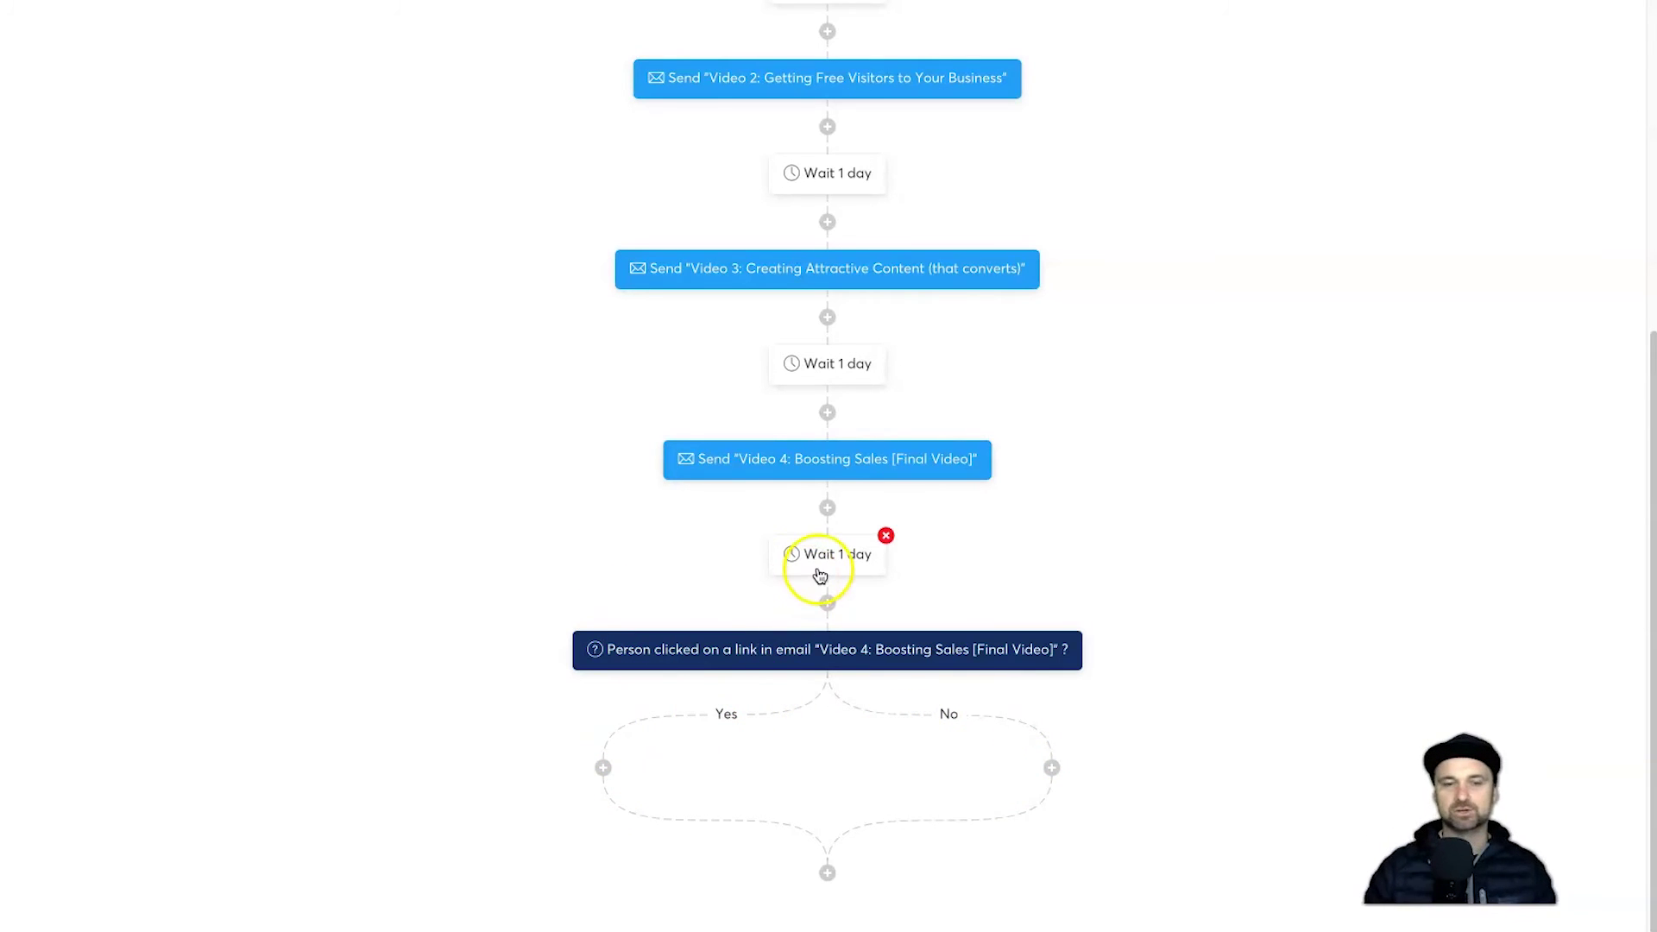
scroll(811, 432, up, 6)
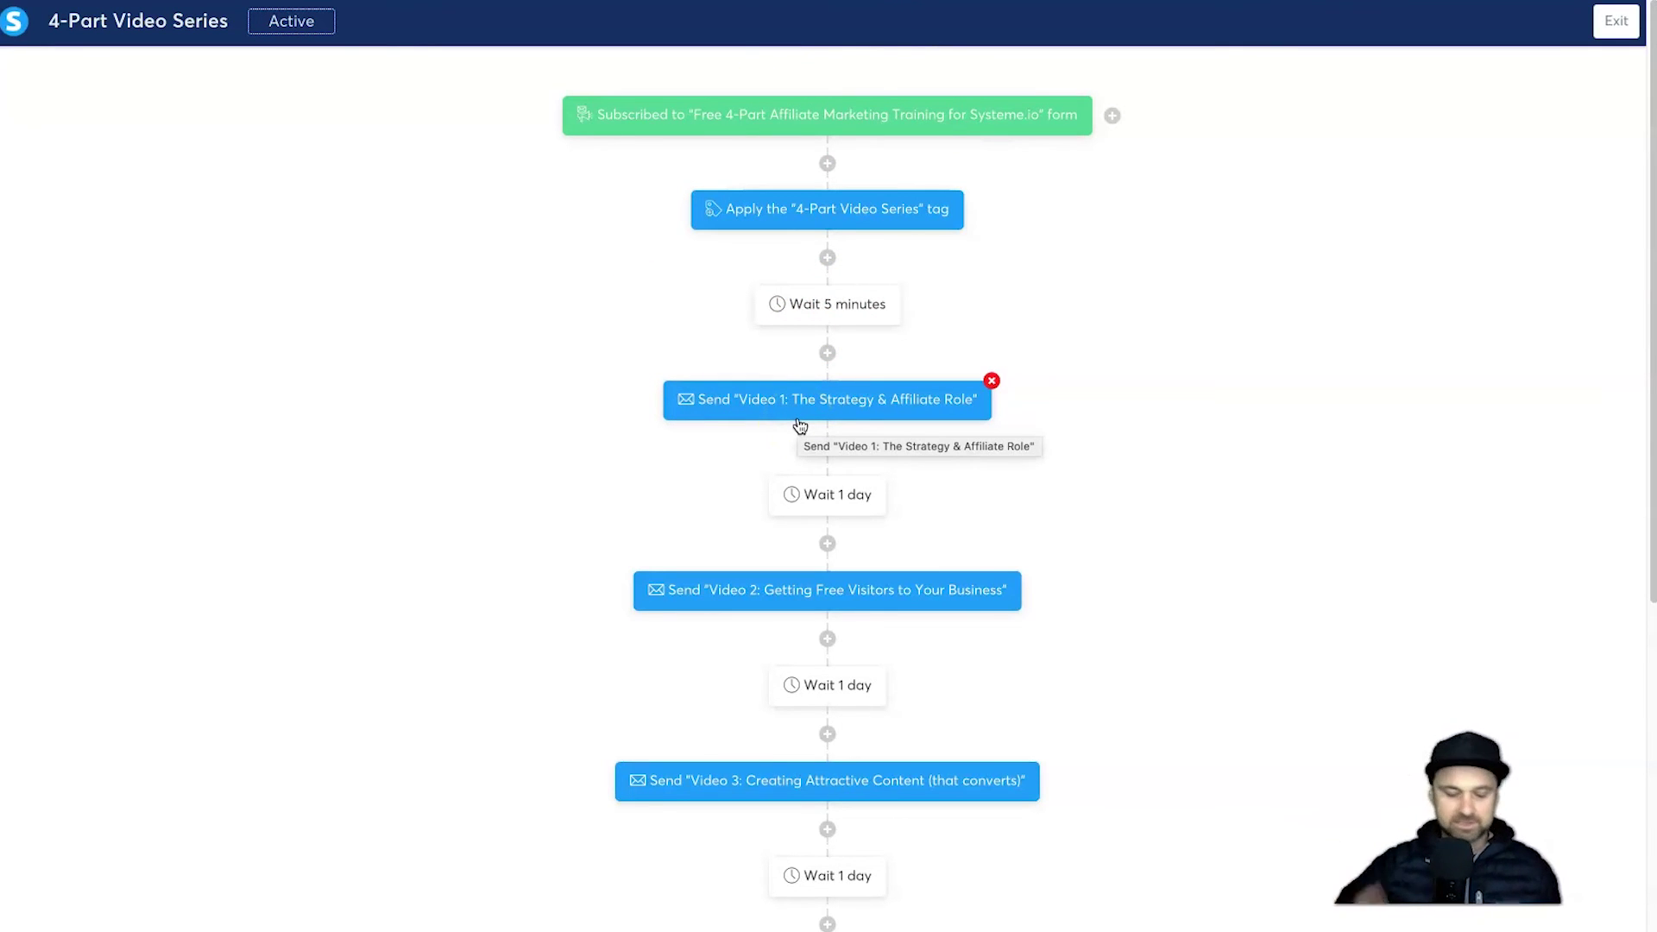
scroll(1078, 296, down, 1)
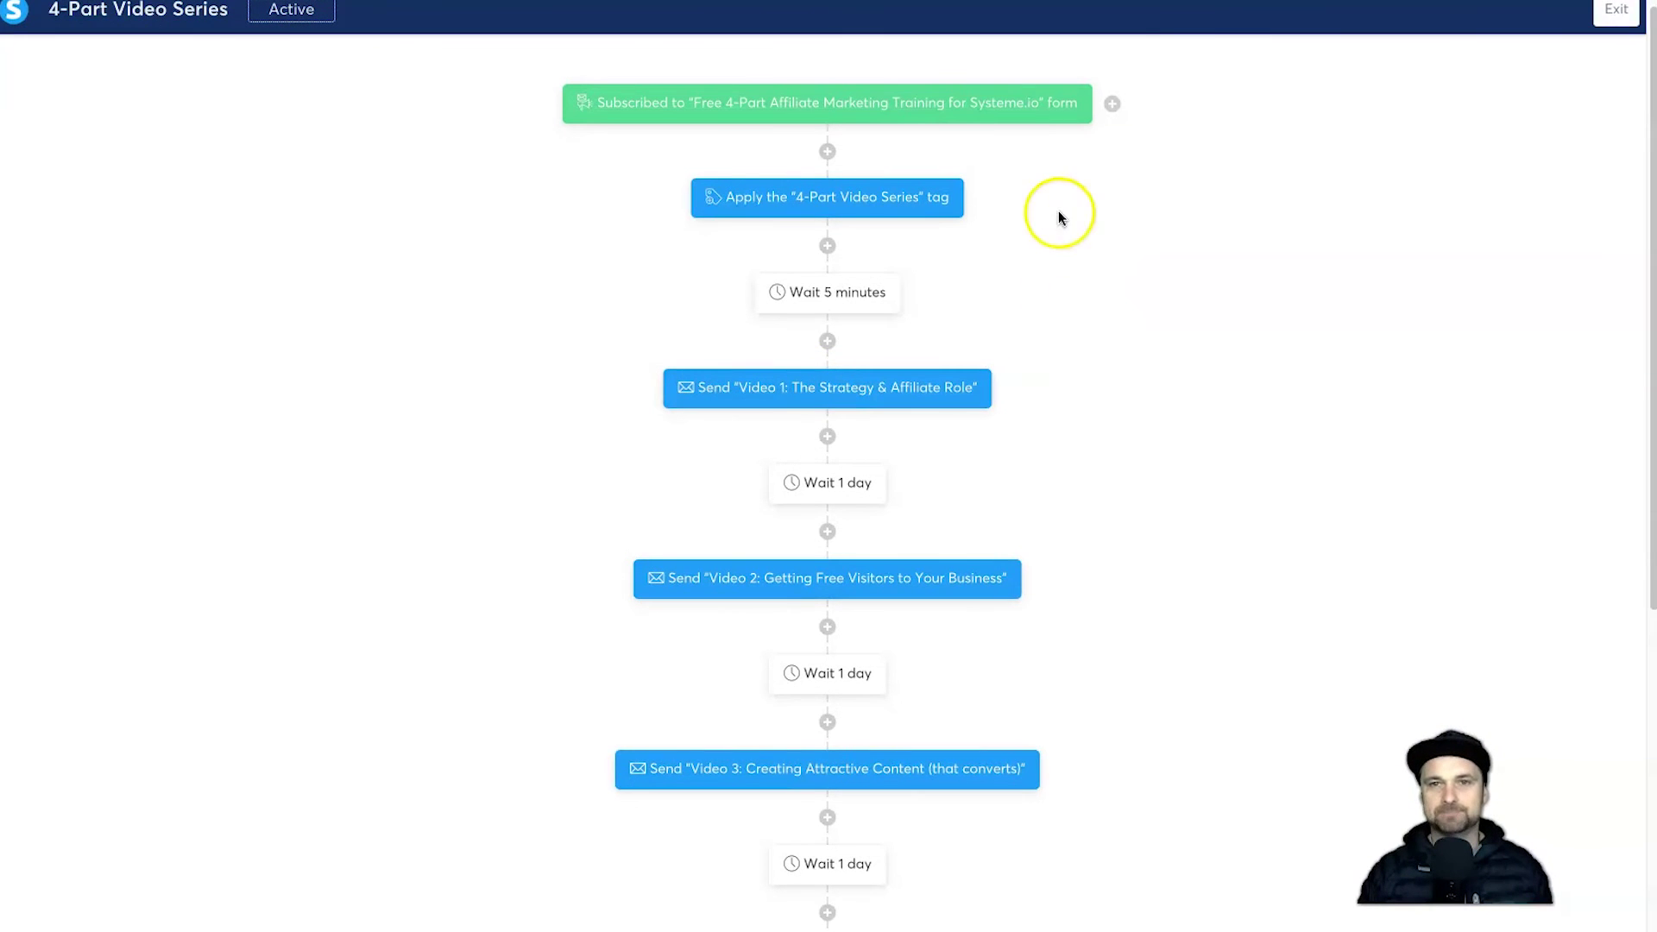
scroll(1014, 12, up, 1)
Step: Exit the "4-Part Video Series" workflow and create a new workflow named "YouTube Test Summer"
click(1617, 23)
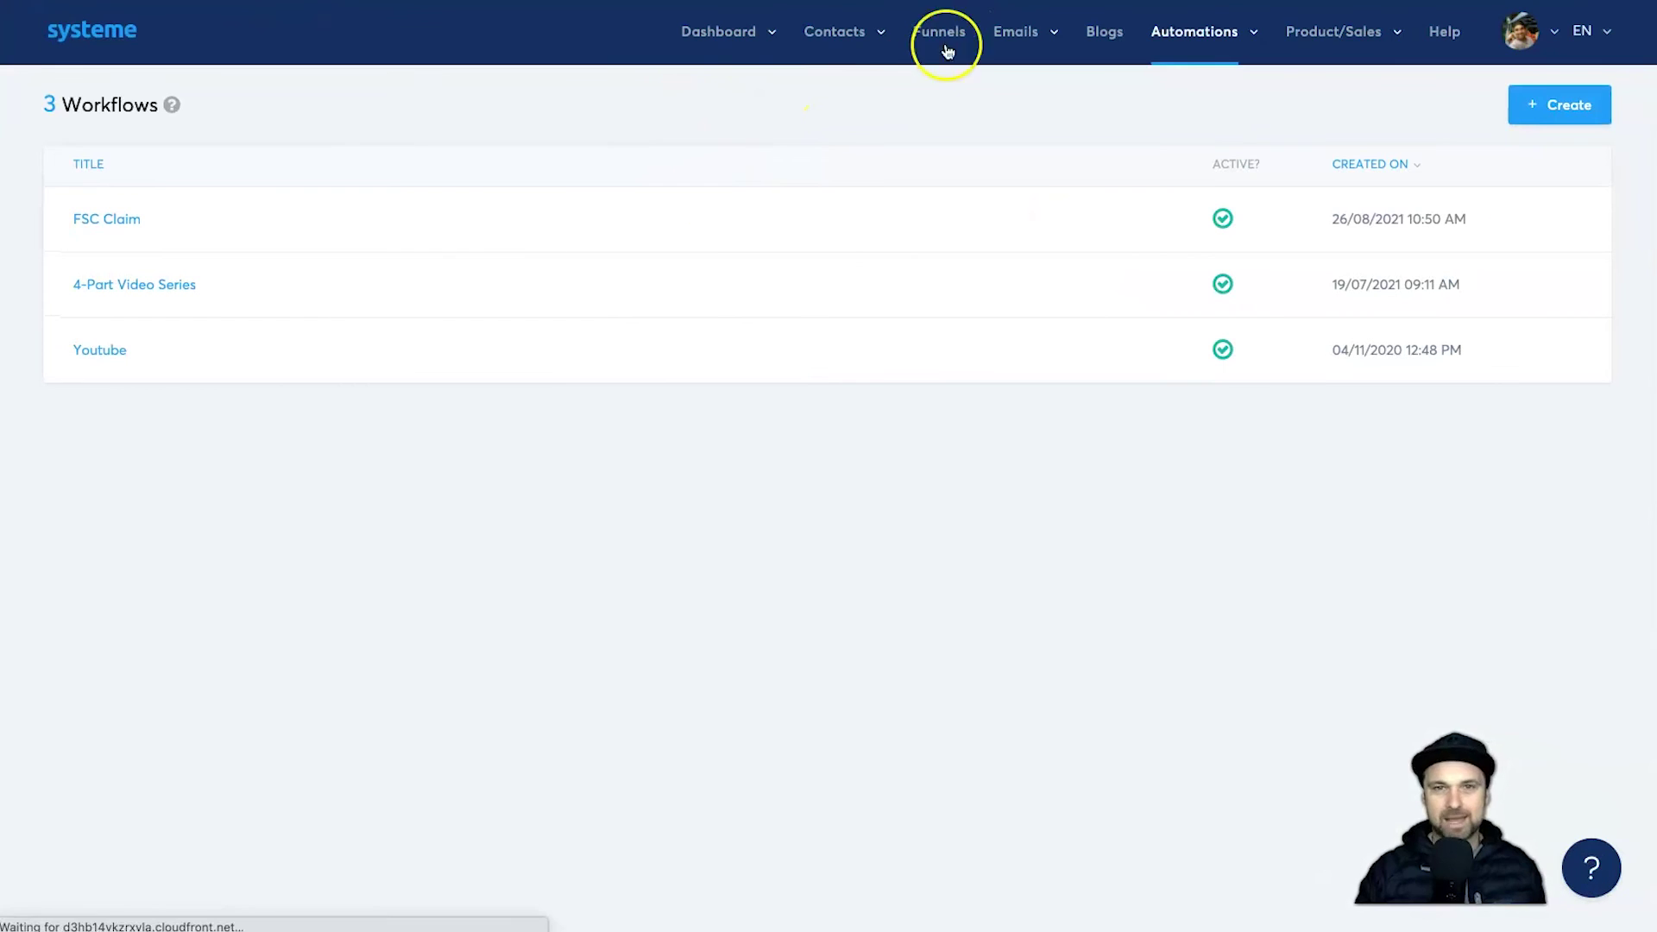
mouse_move(1333, 35)
click(1538, 93)
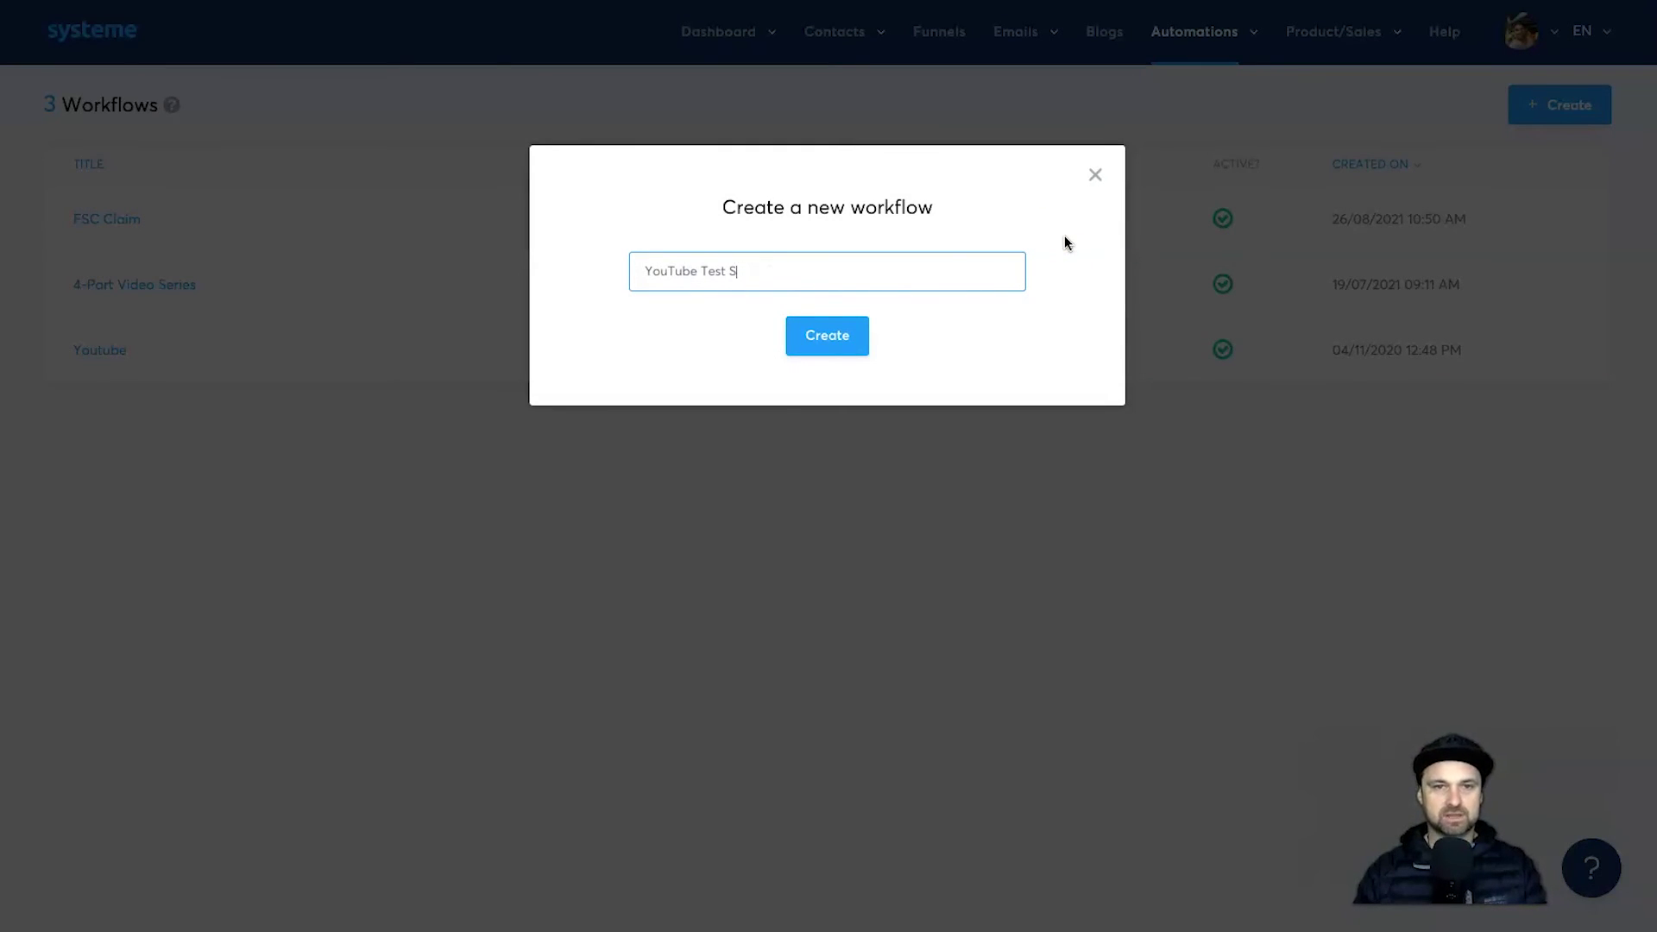
text(mit)
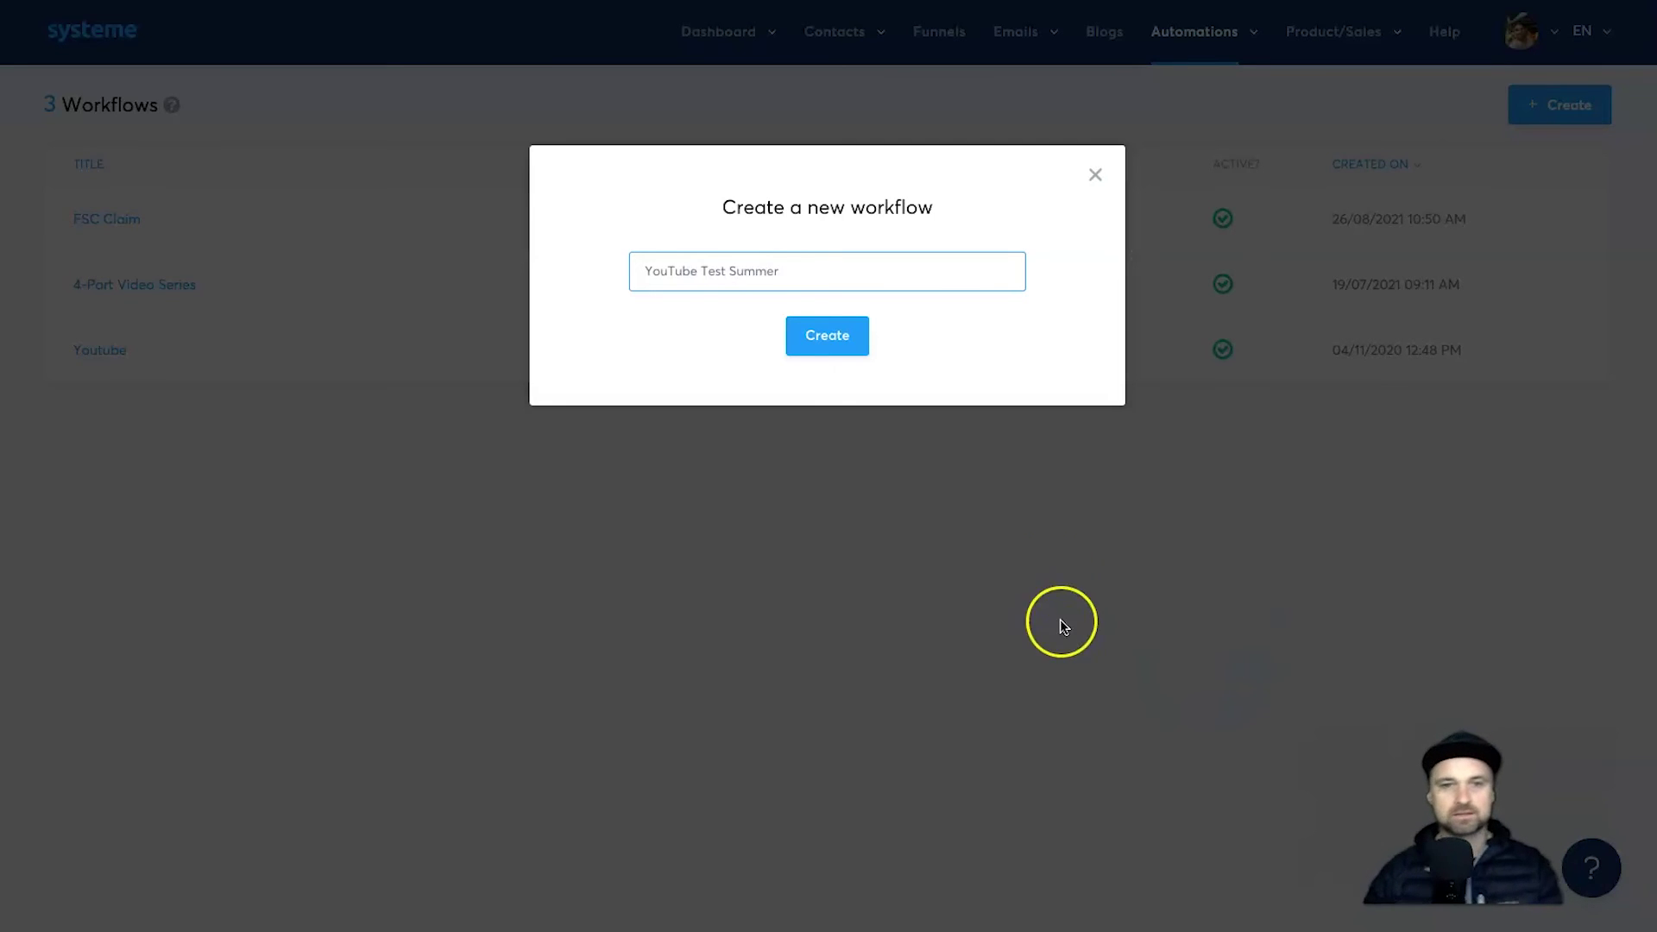
click(807, 336)
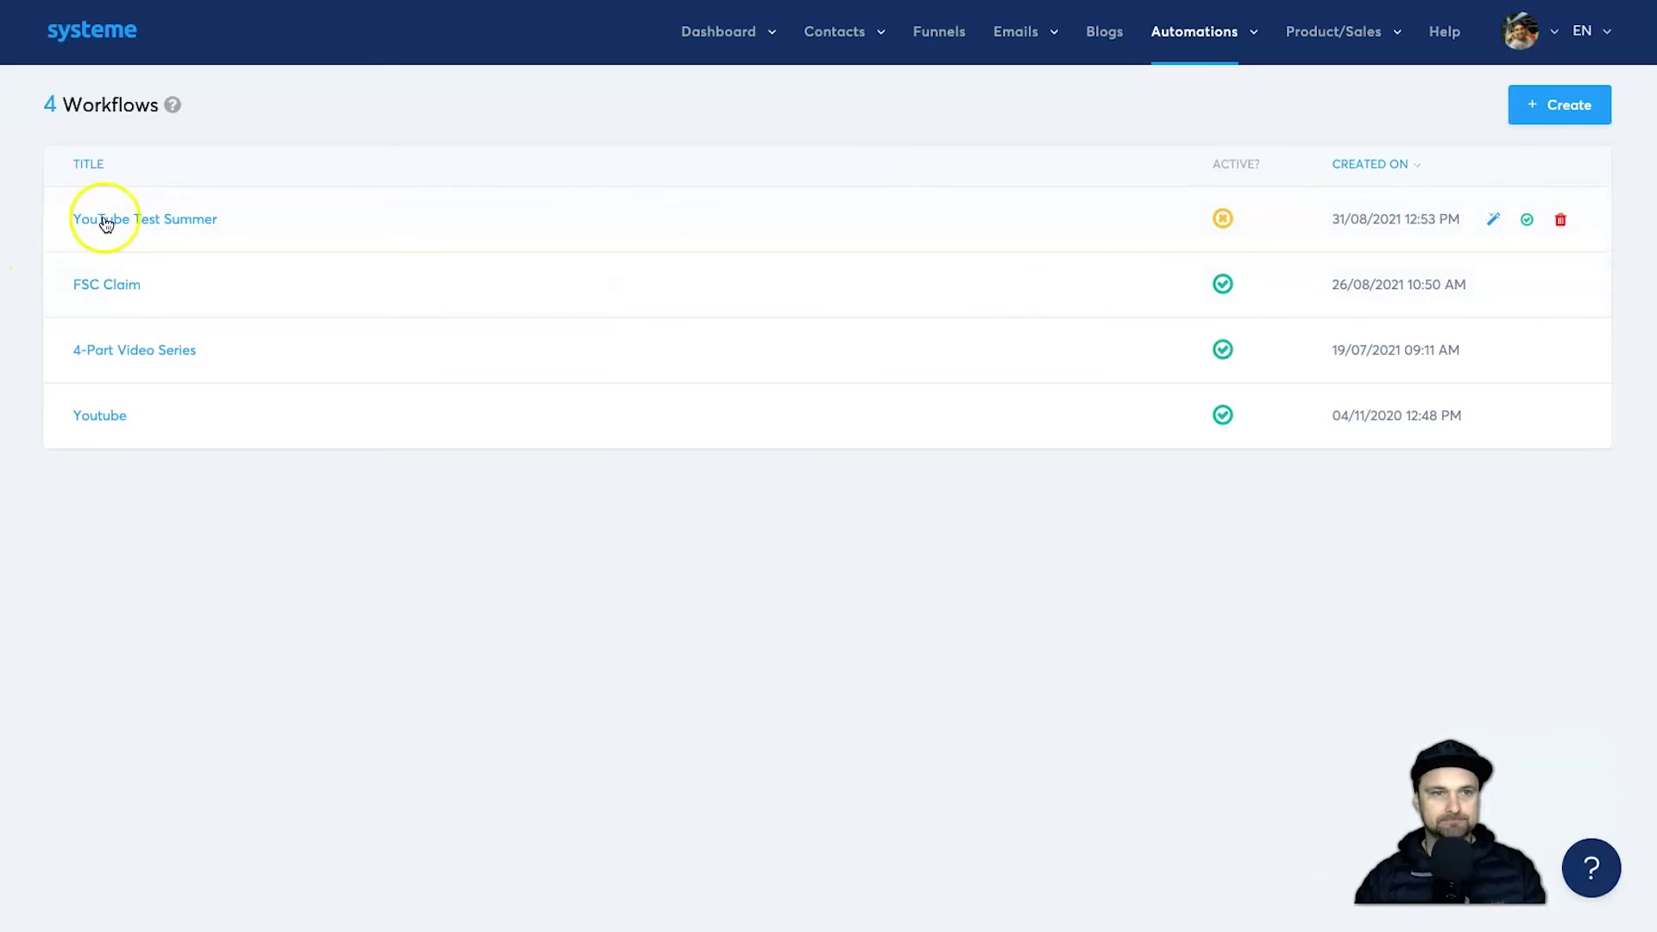
Step: Open the "YouTube Test Summer" workflow and choose "Funnel form subscribed" as the type of its first trigger
click(162, 228)
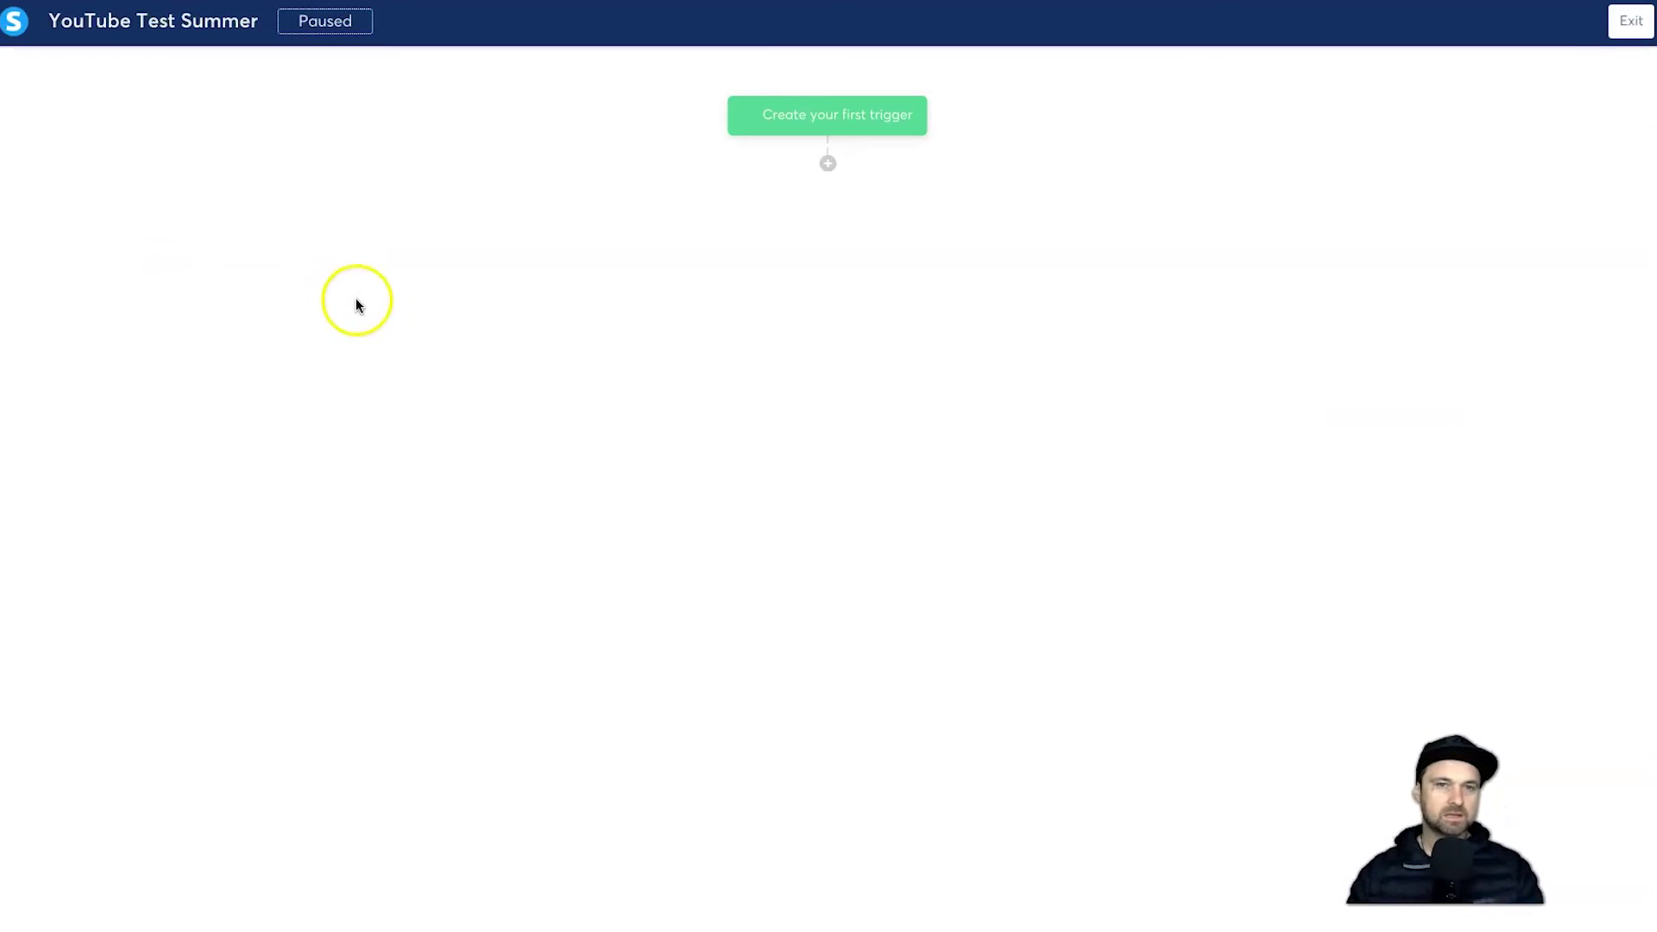
click(848, 125)
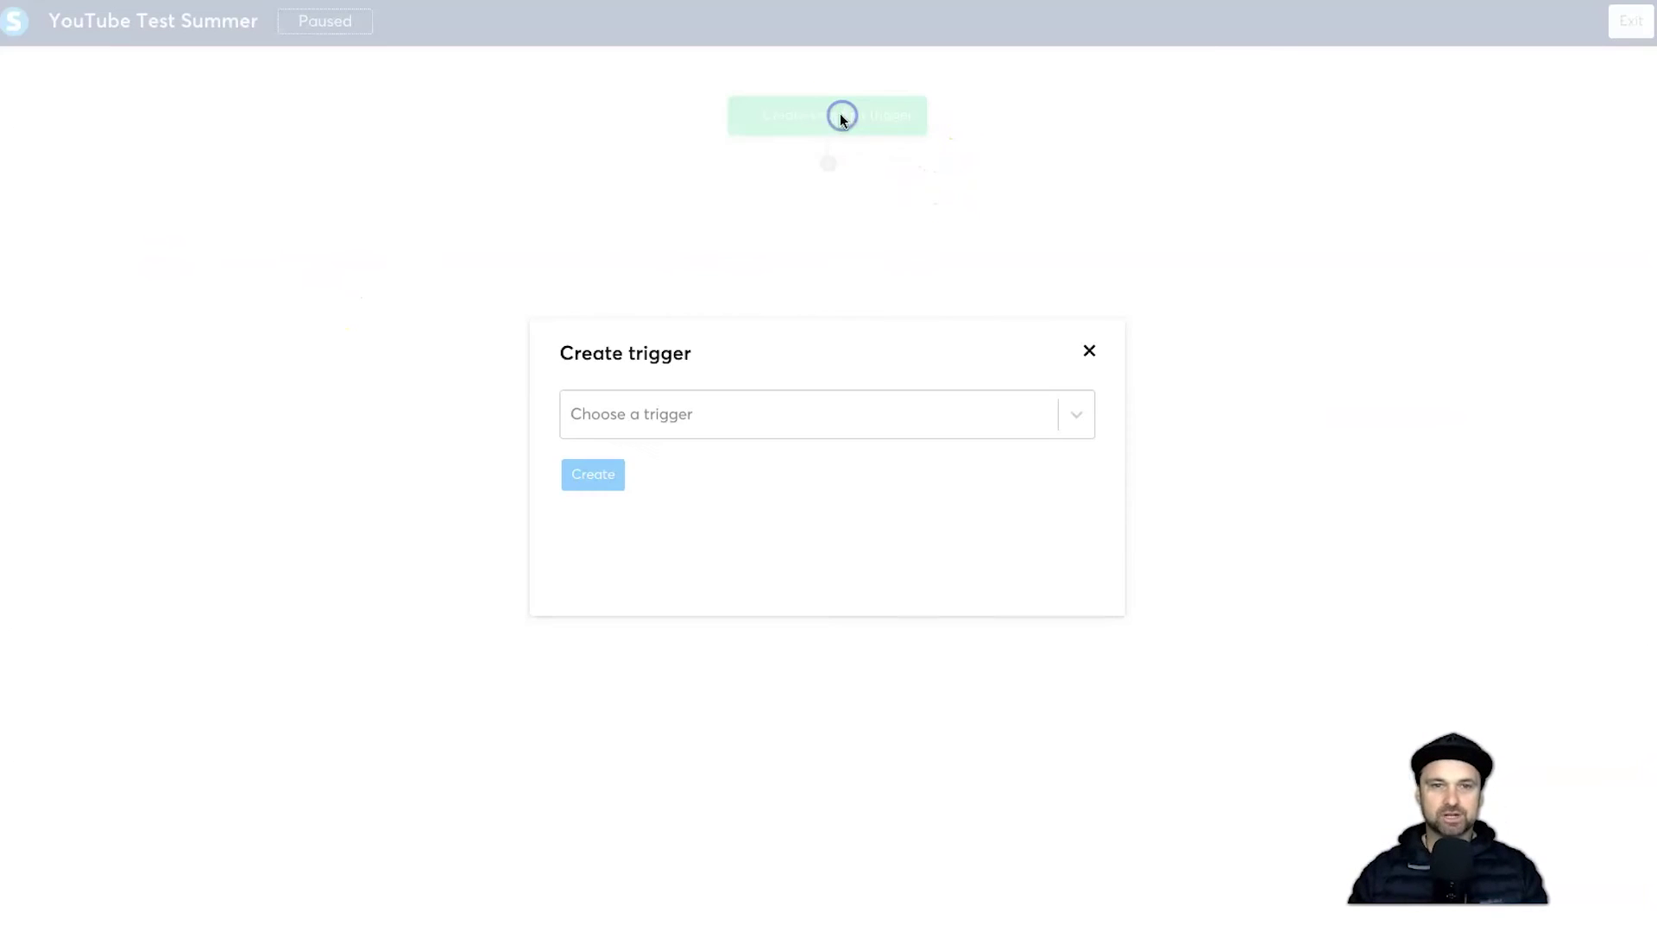
click(685, 404)
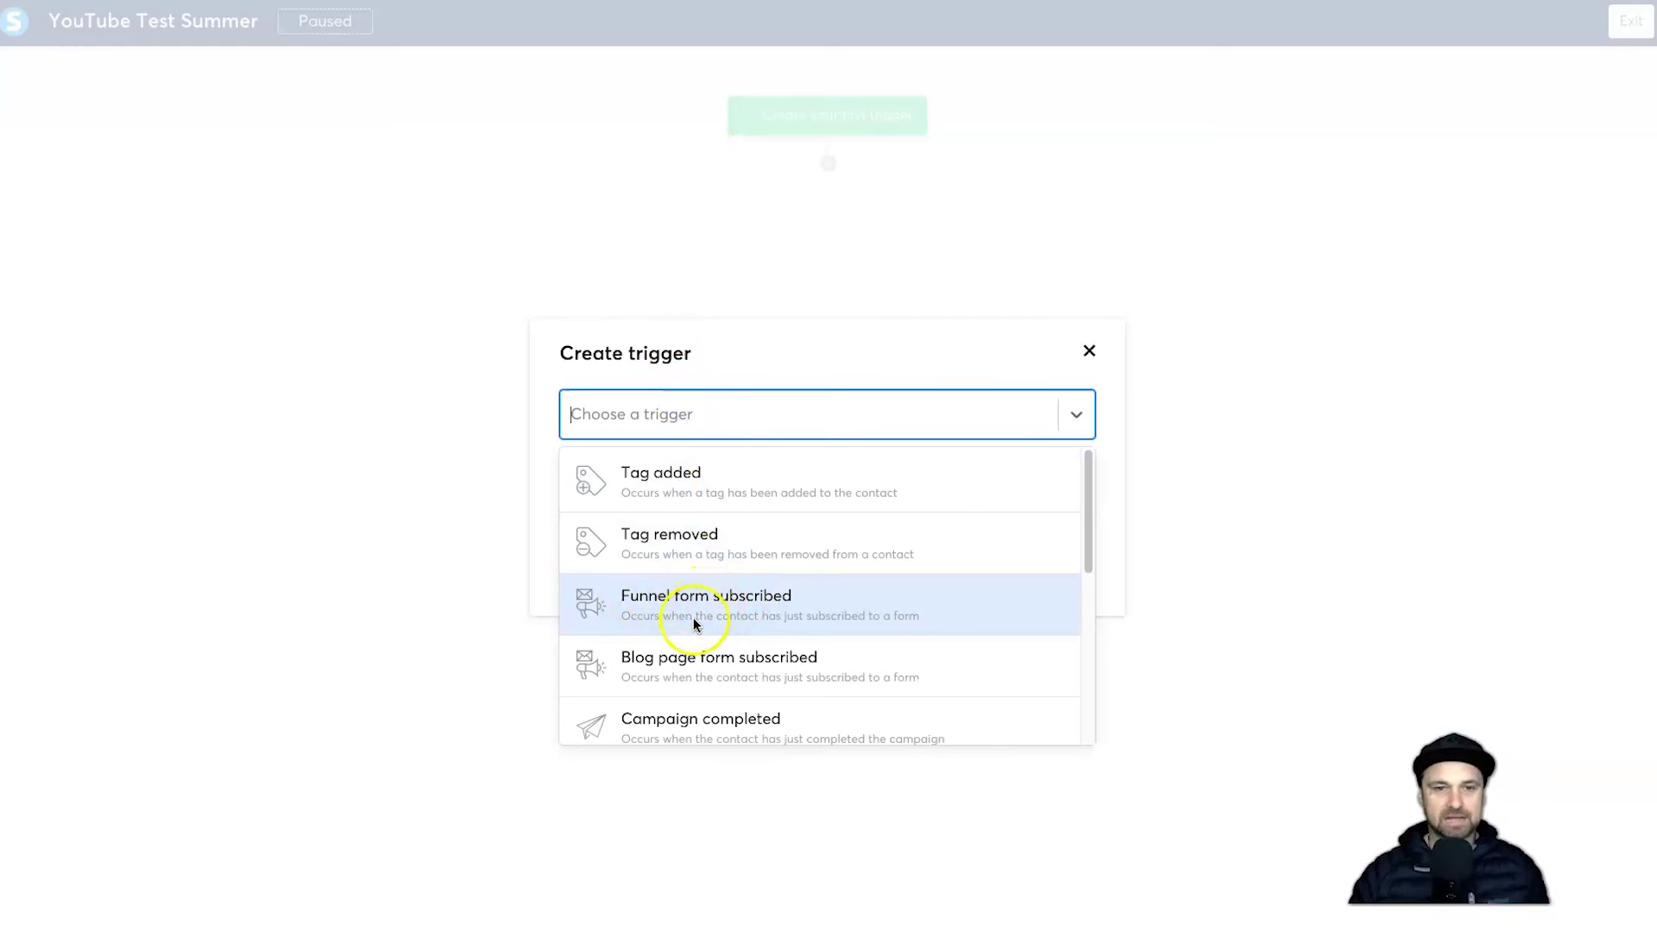
scroll(675, 615, down, 1)
scroll(667, 621, down, 2)
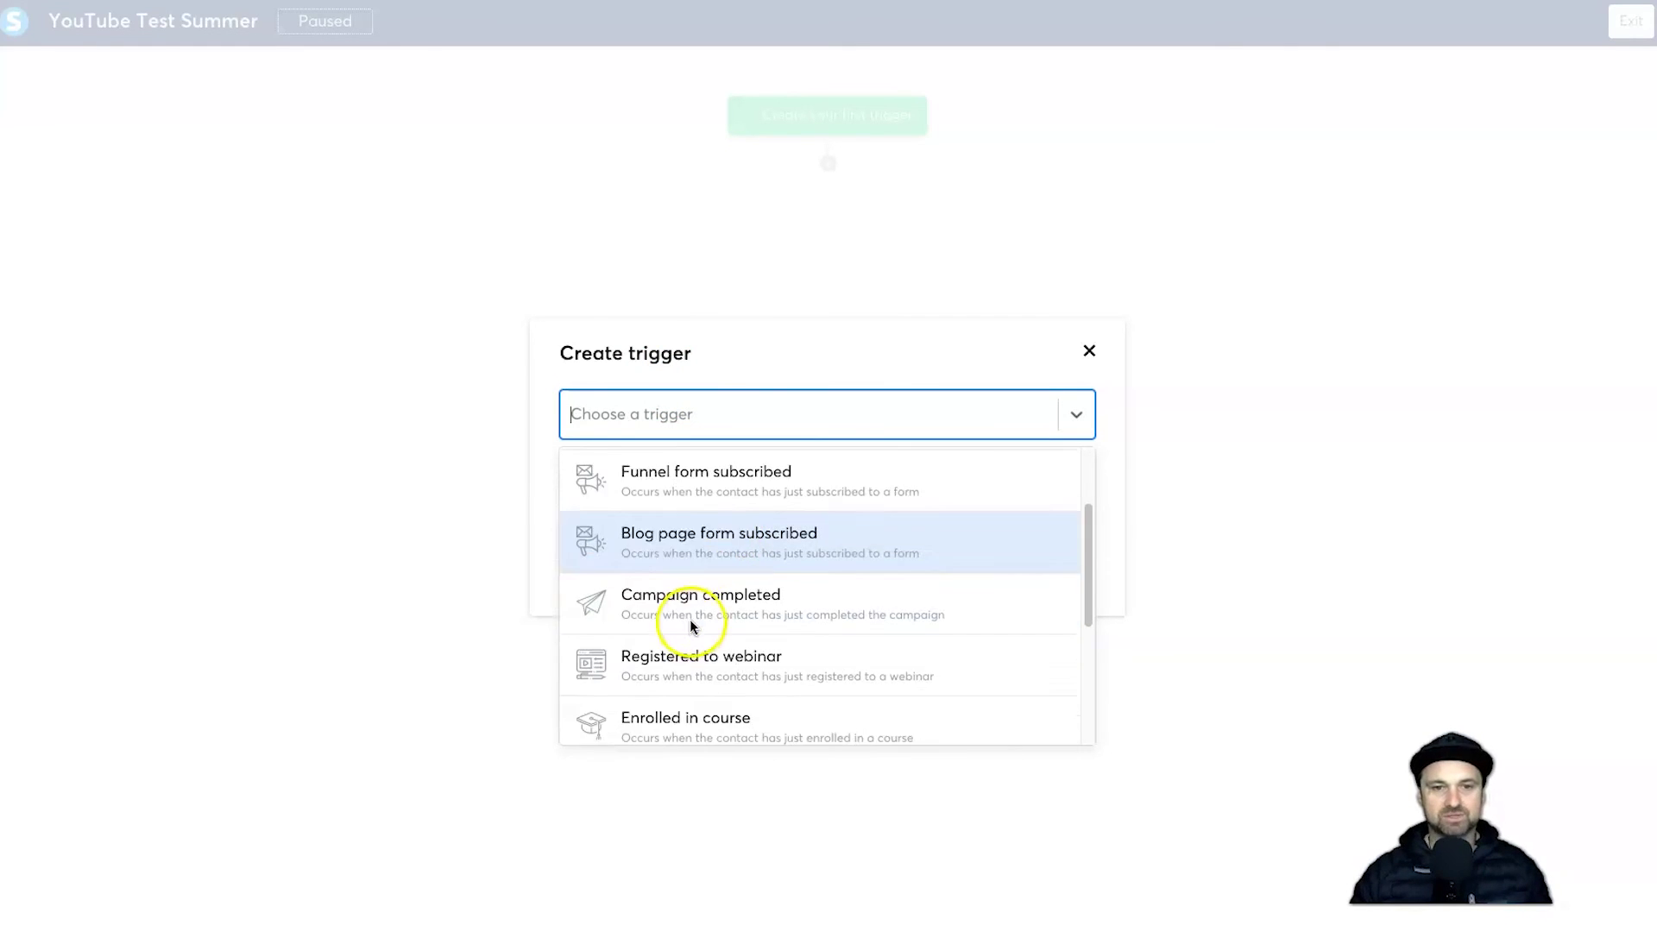
scroll(690, 619, down, 3)
scroll(691, 606, up, 5)
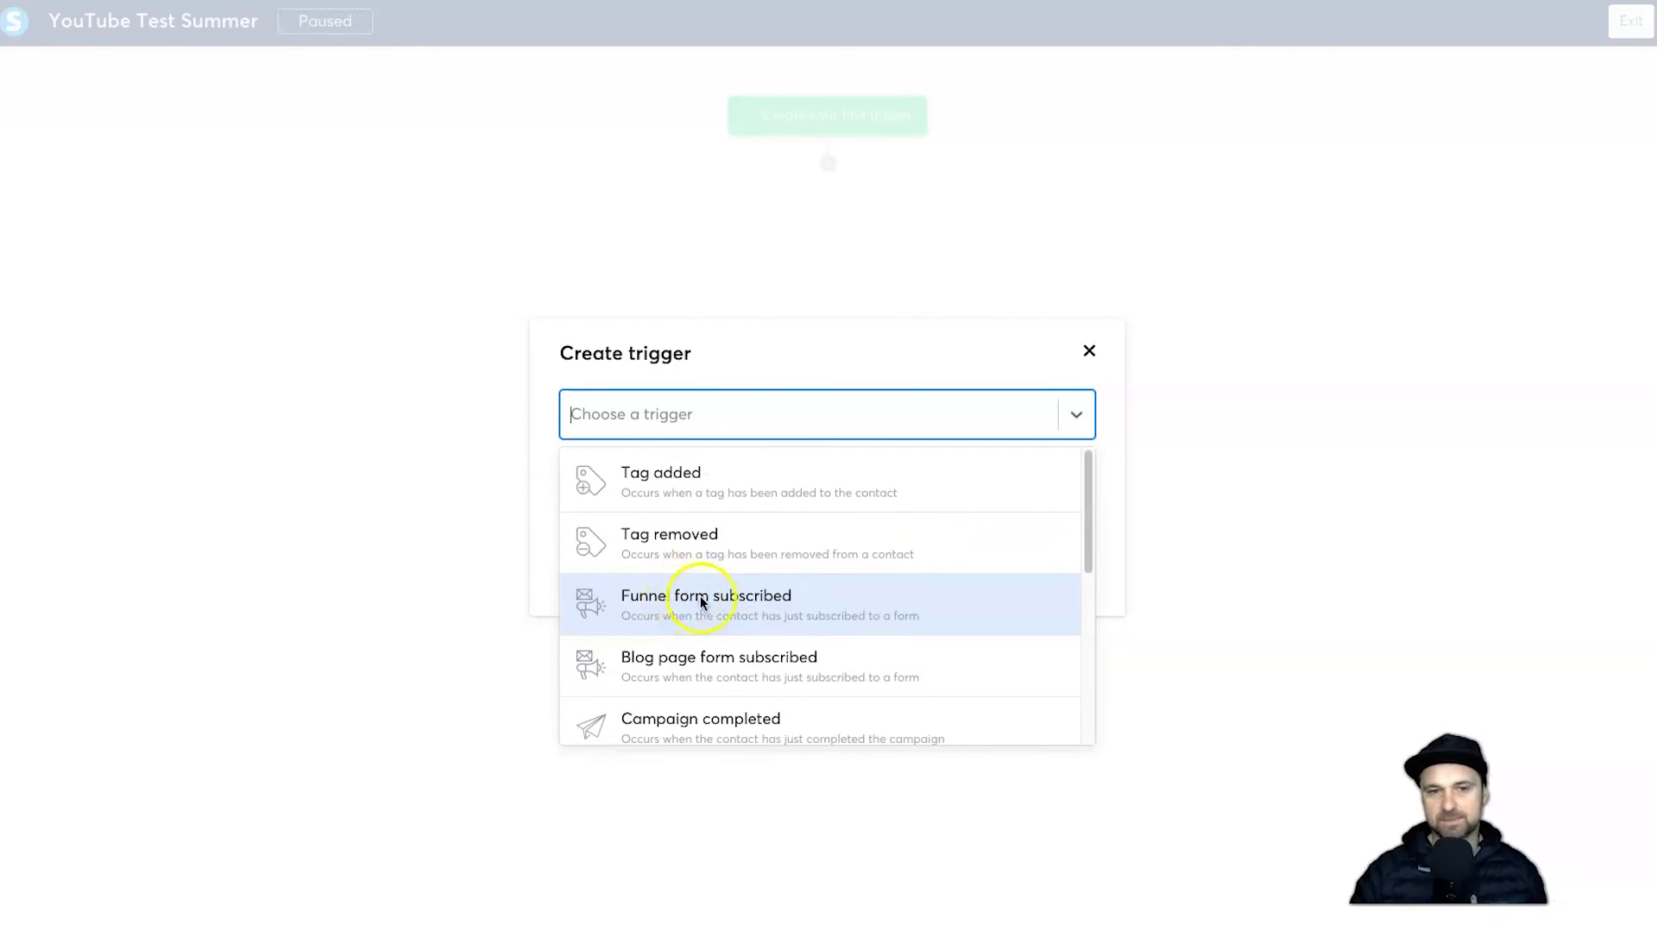
click(728, 604)
Step: Select the "Youtube Ebook Optin" form for the trigger and create the trigger
click(629, 481)
scroll(818, 585, down, 1)
scroll(817, 581, down, 8)
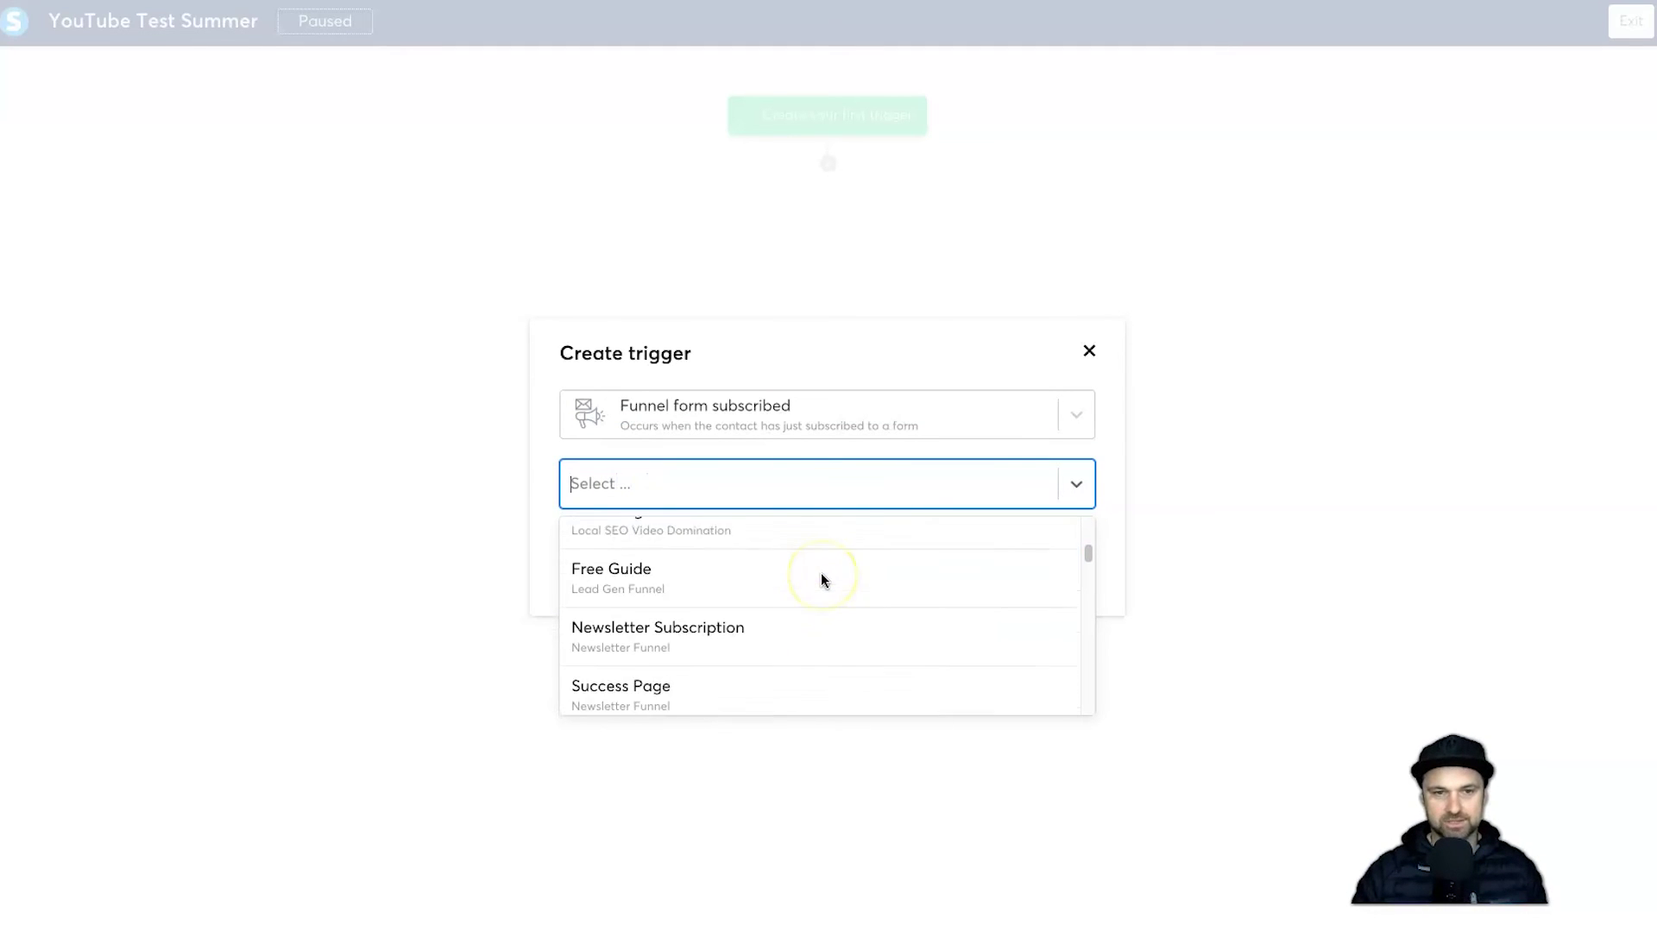
scroll(820, 572, down, 2)
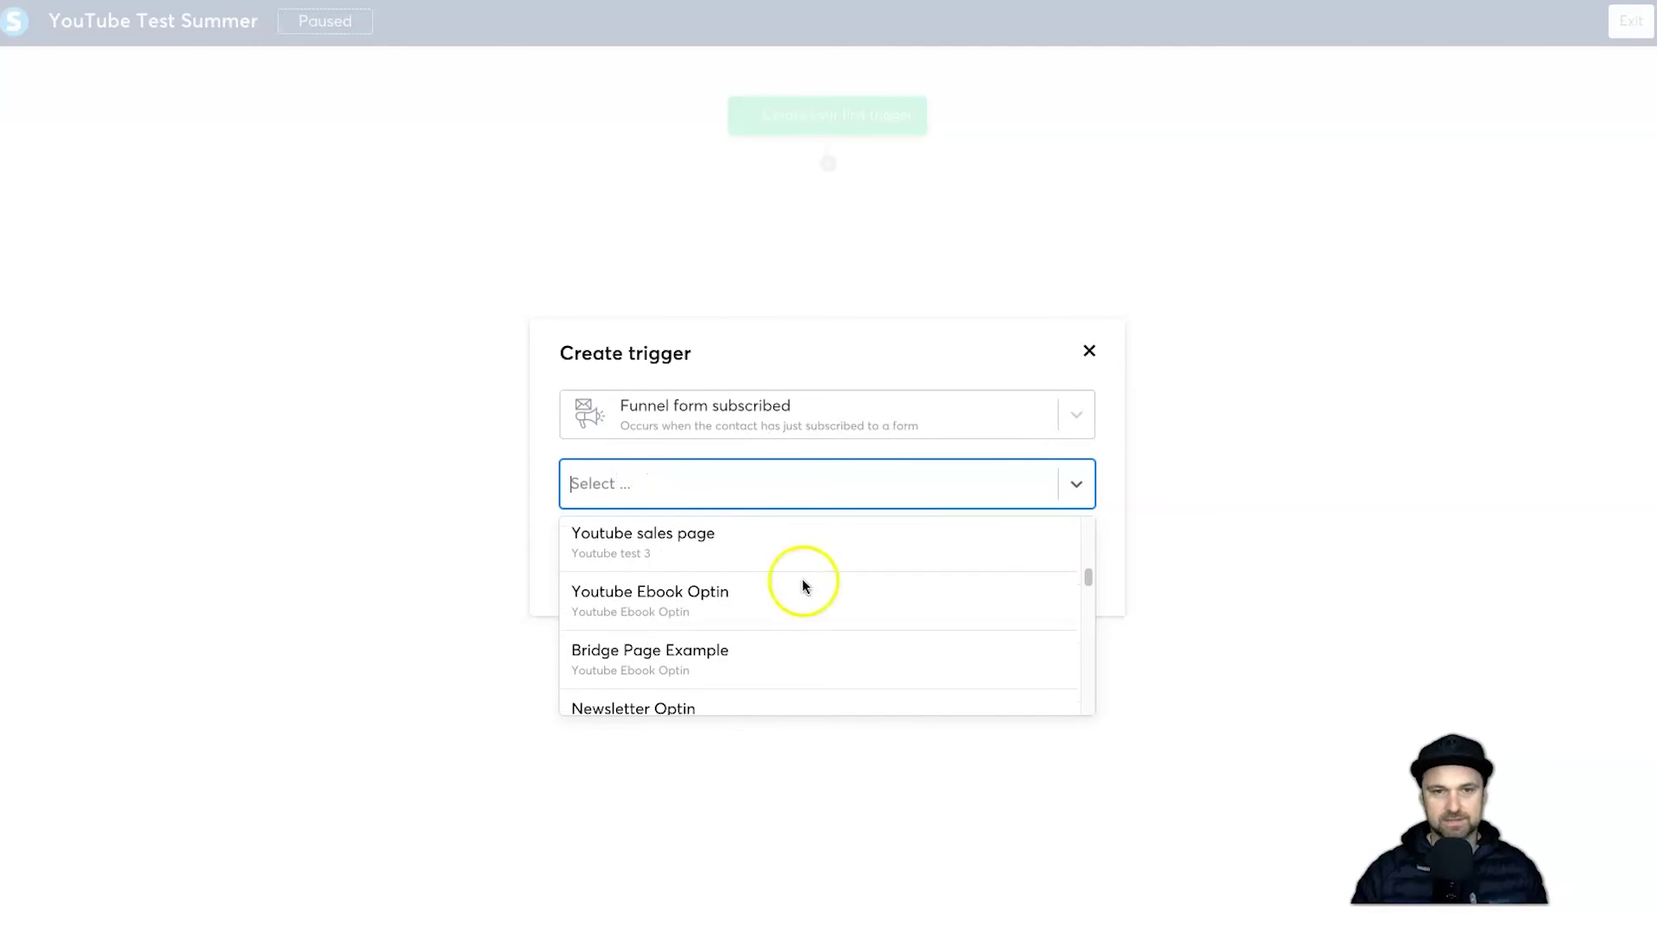
click(648, 602)
click(615, 561)
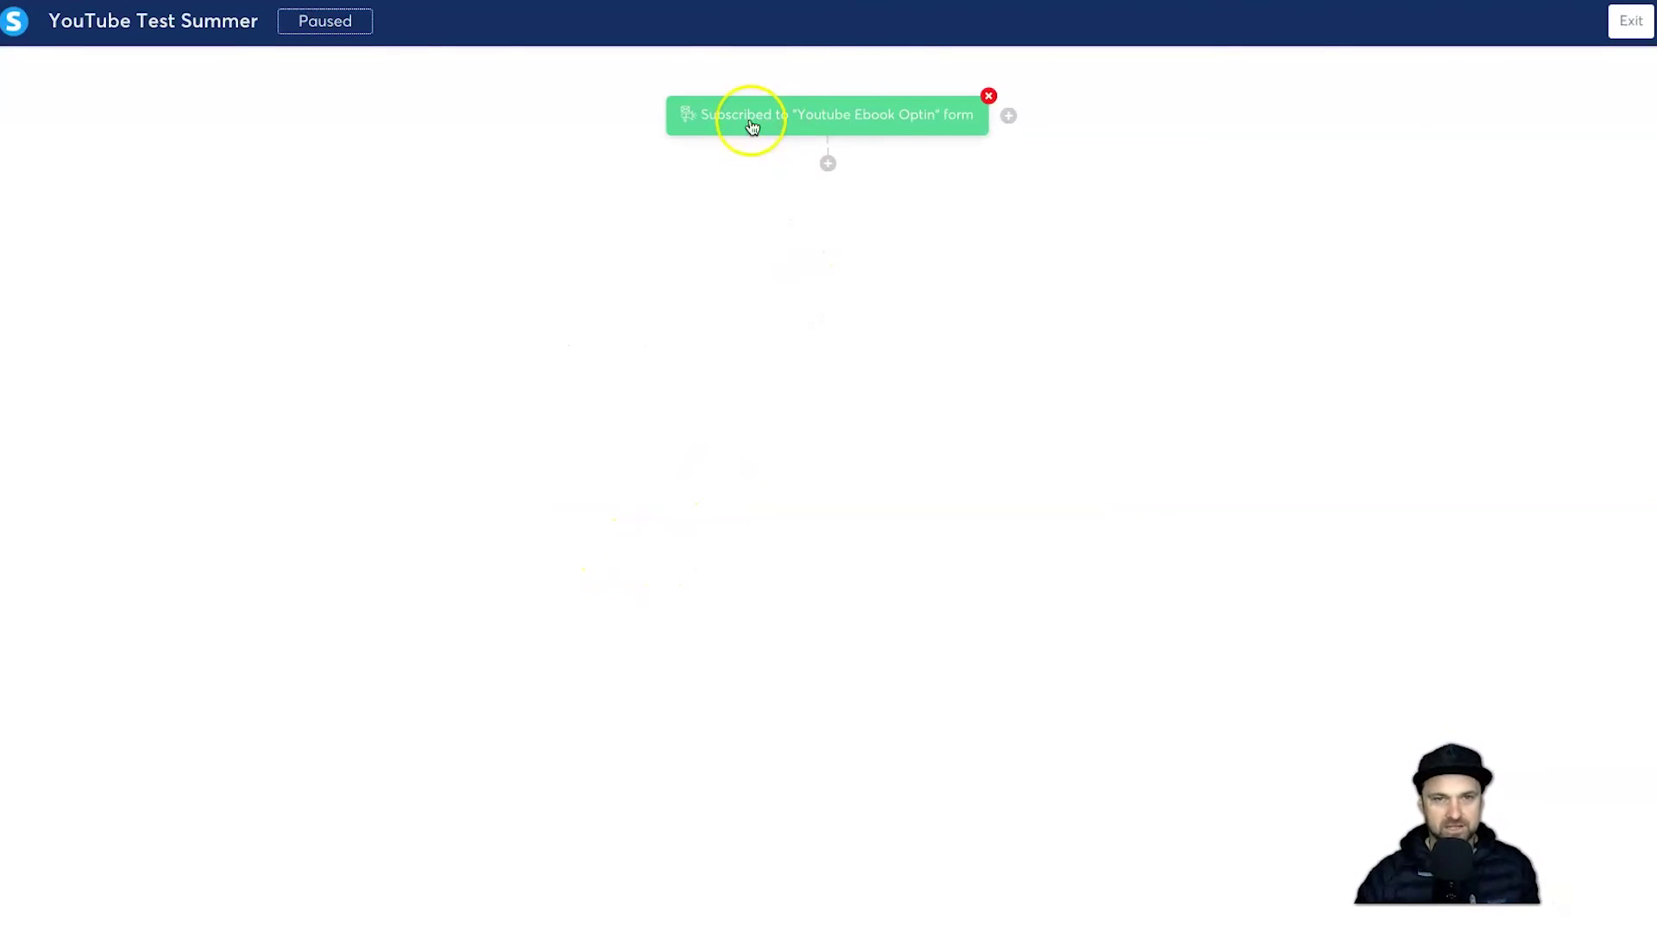
Step: Add a delay of 10 minutes directly after the form trigger
click(830, 164)
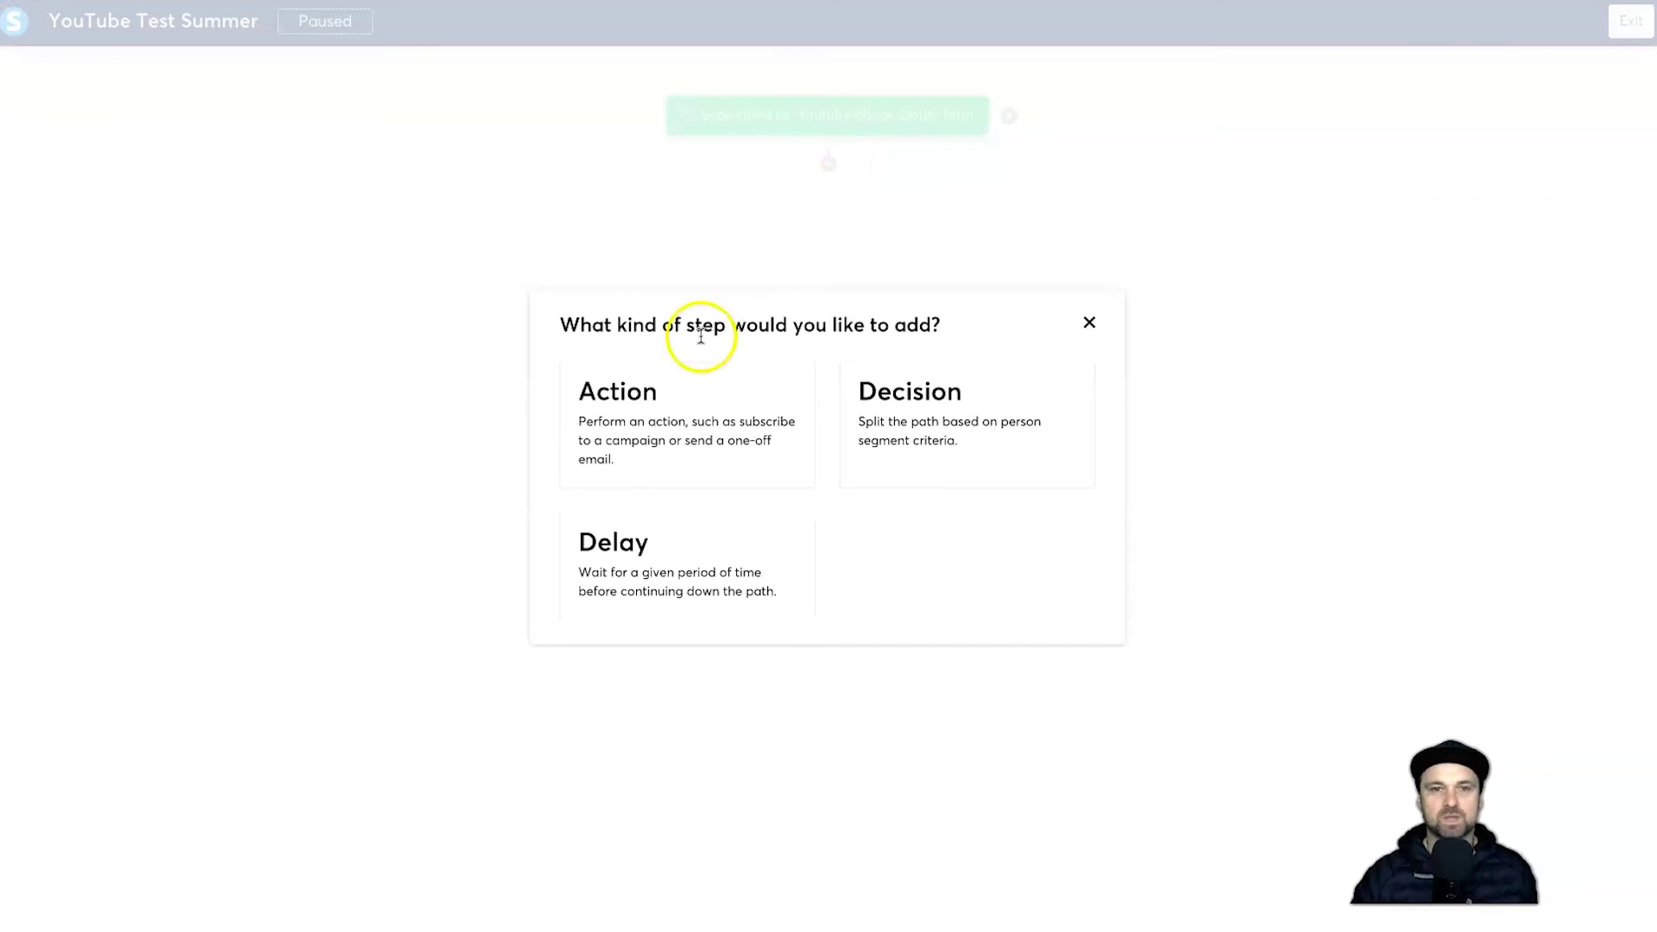
click(669, 572)
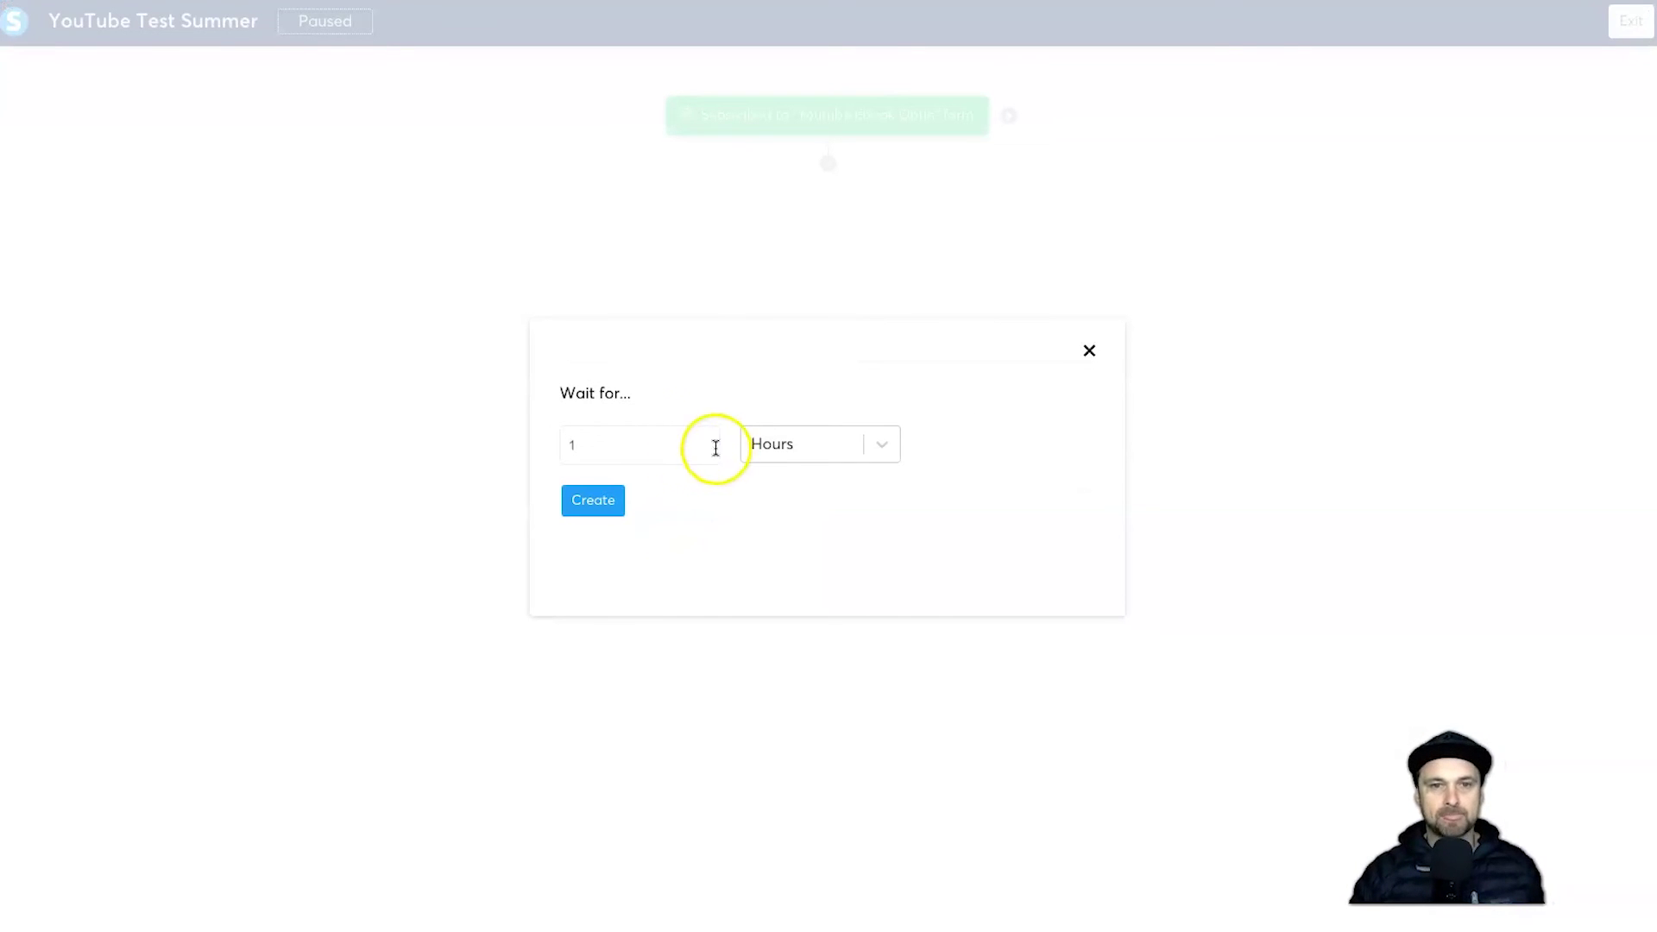
click(784, 442)
click(826, 572)
double_click(636, 443)
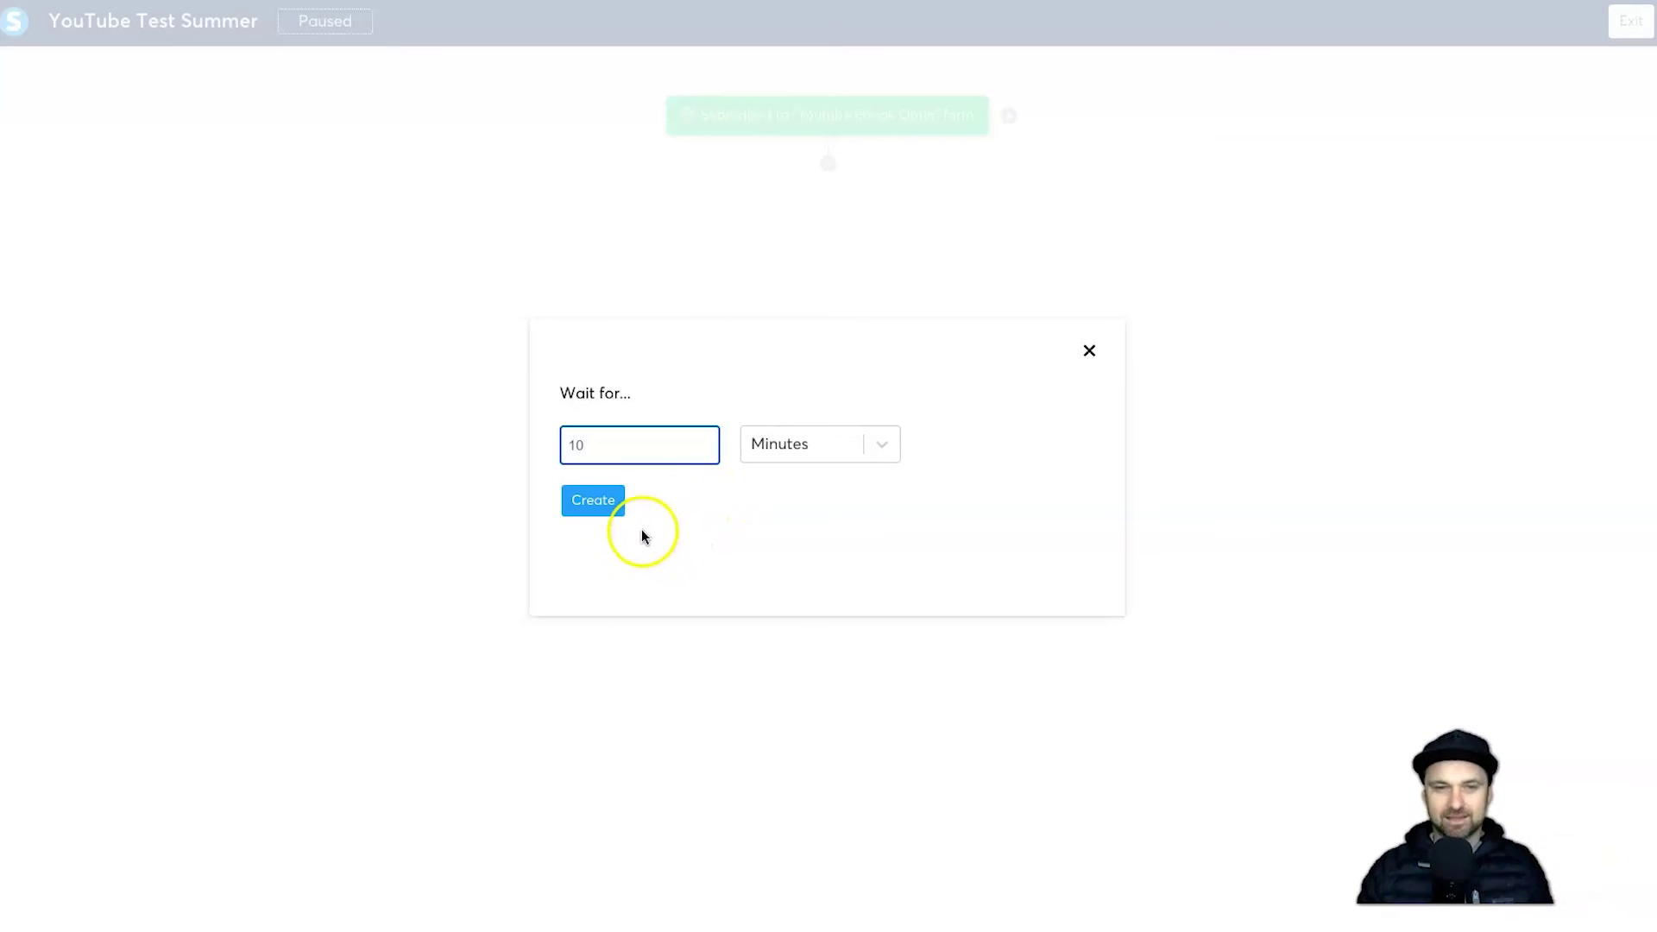
click(607, 507)
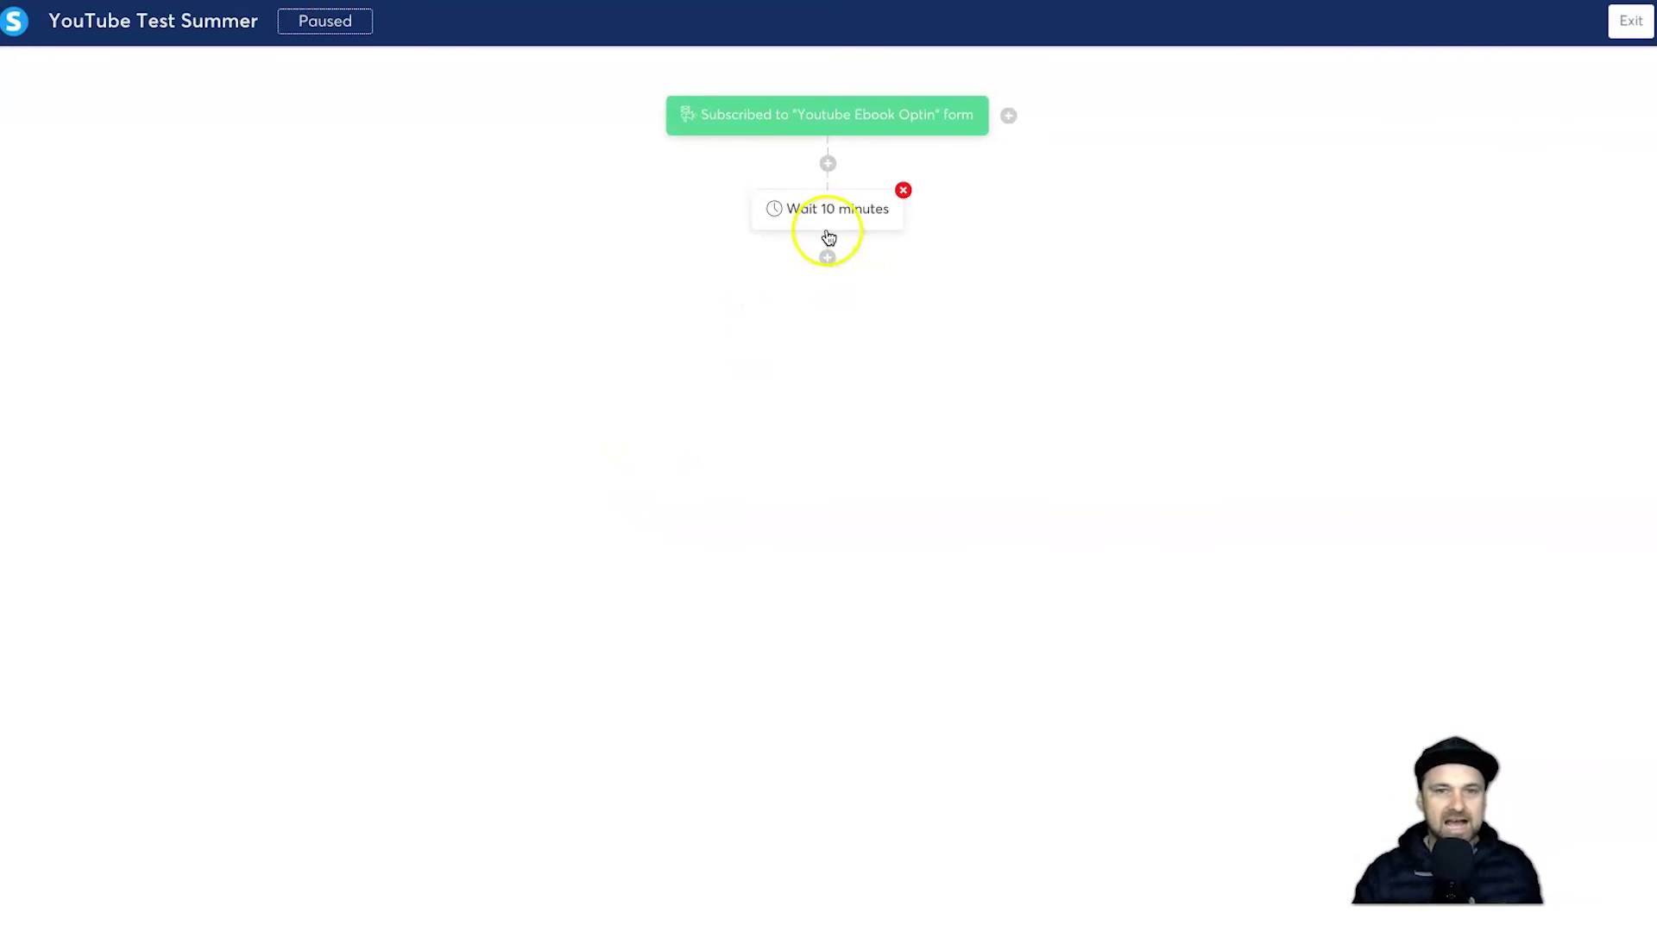
Step: Add an action after the 10-minute delay that sends the email "Hey, here is the Parenting ebook you requested..."
click(826, 258)
click(679, 419)
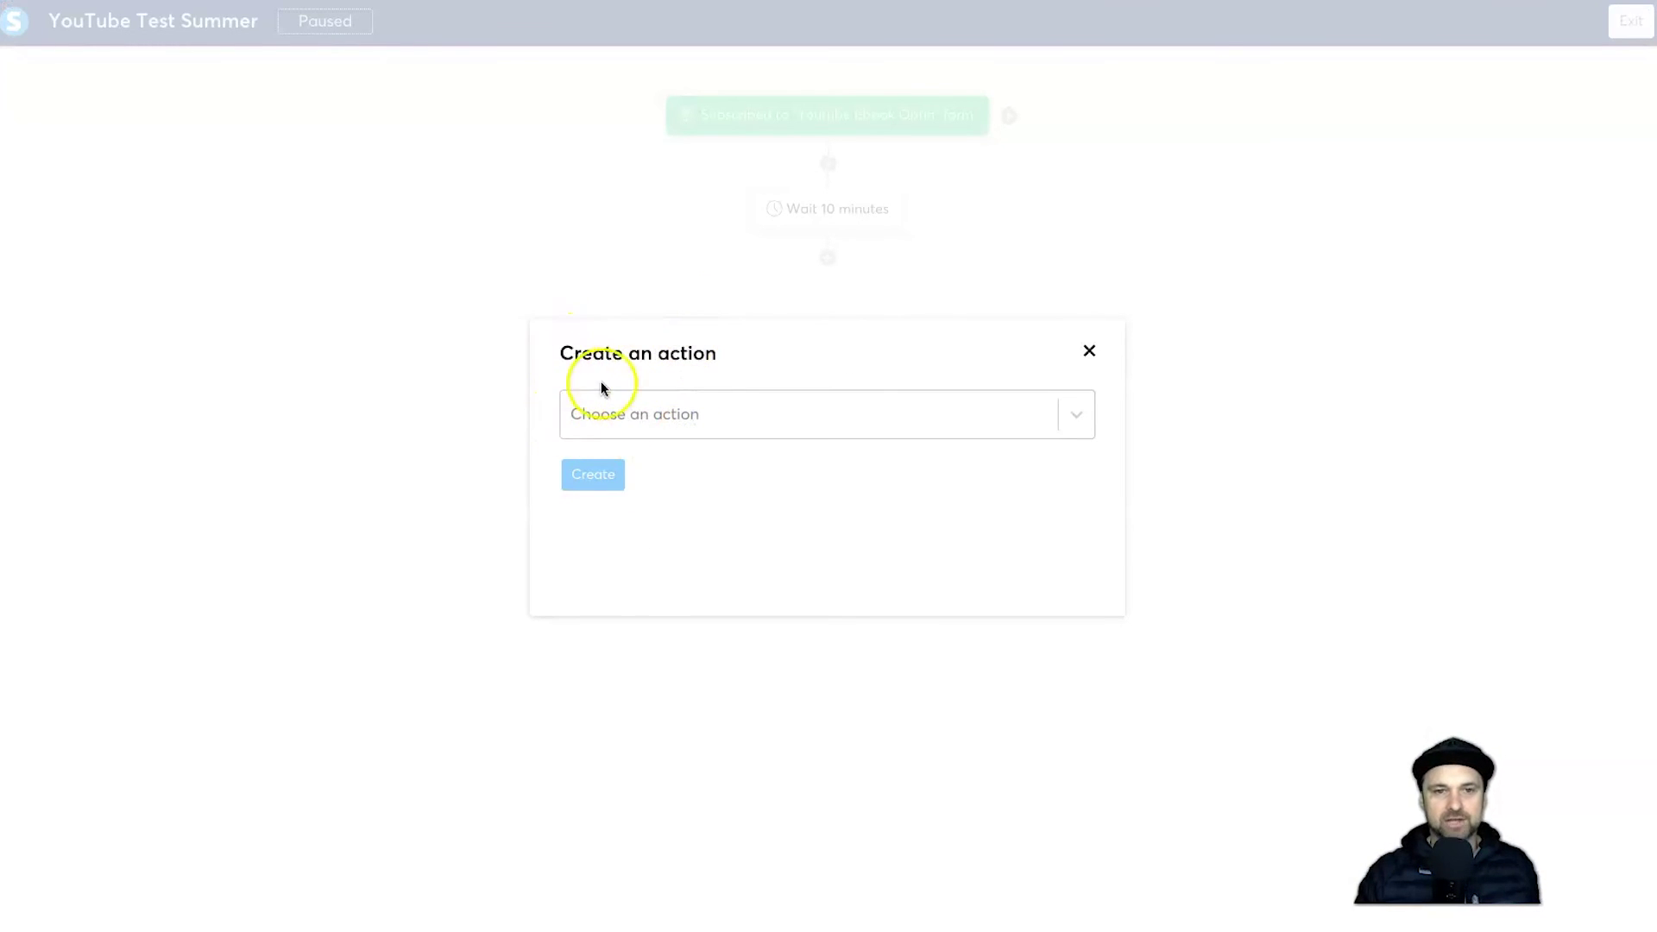
click(678, 418)
scroll(719, 626, down, 3)
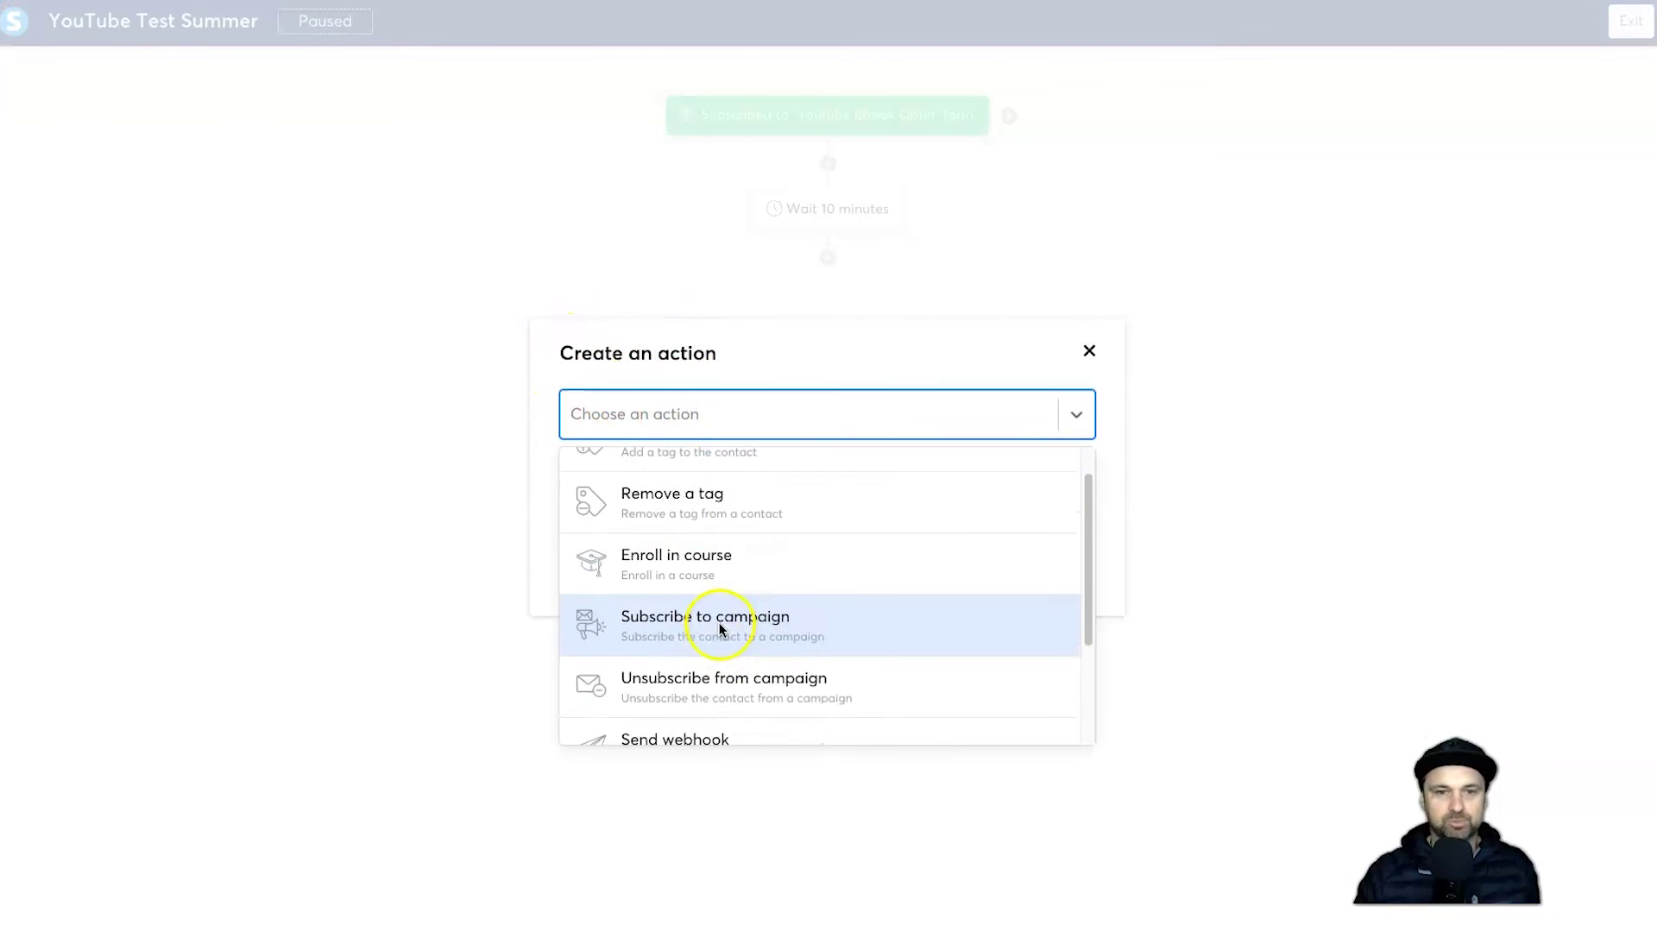
click(696, 644)
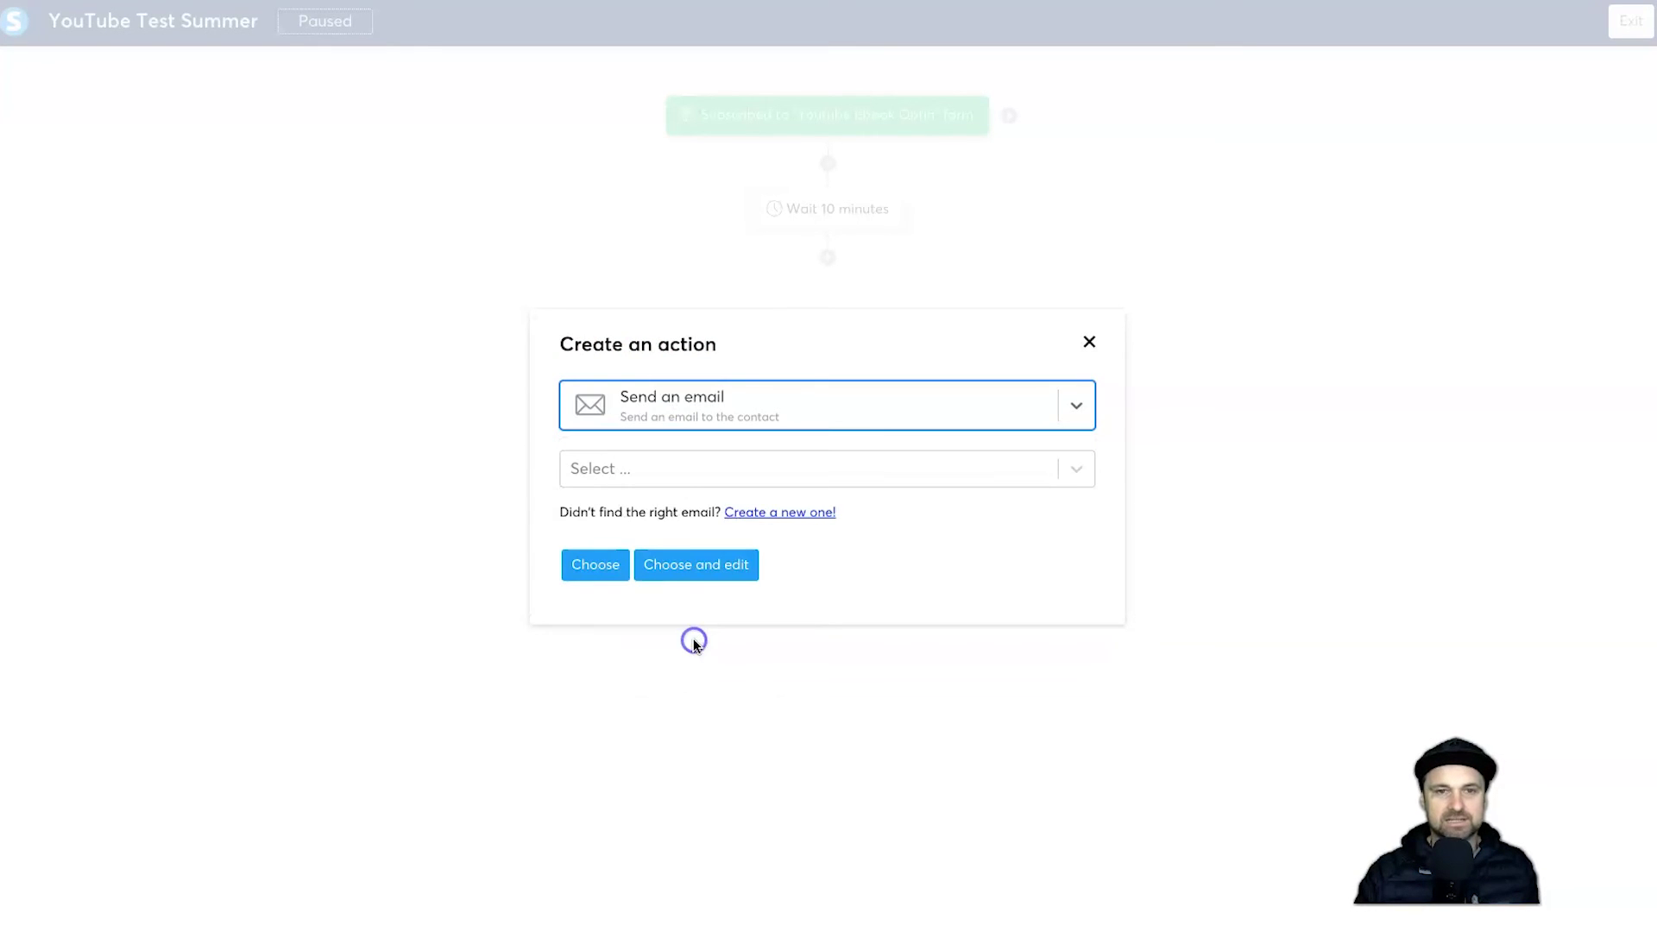
click(658, 473)
scroll(725, 604, down, 1)
scroll(734, 613, up, 1)
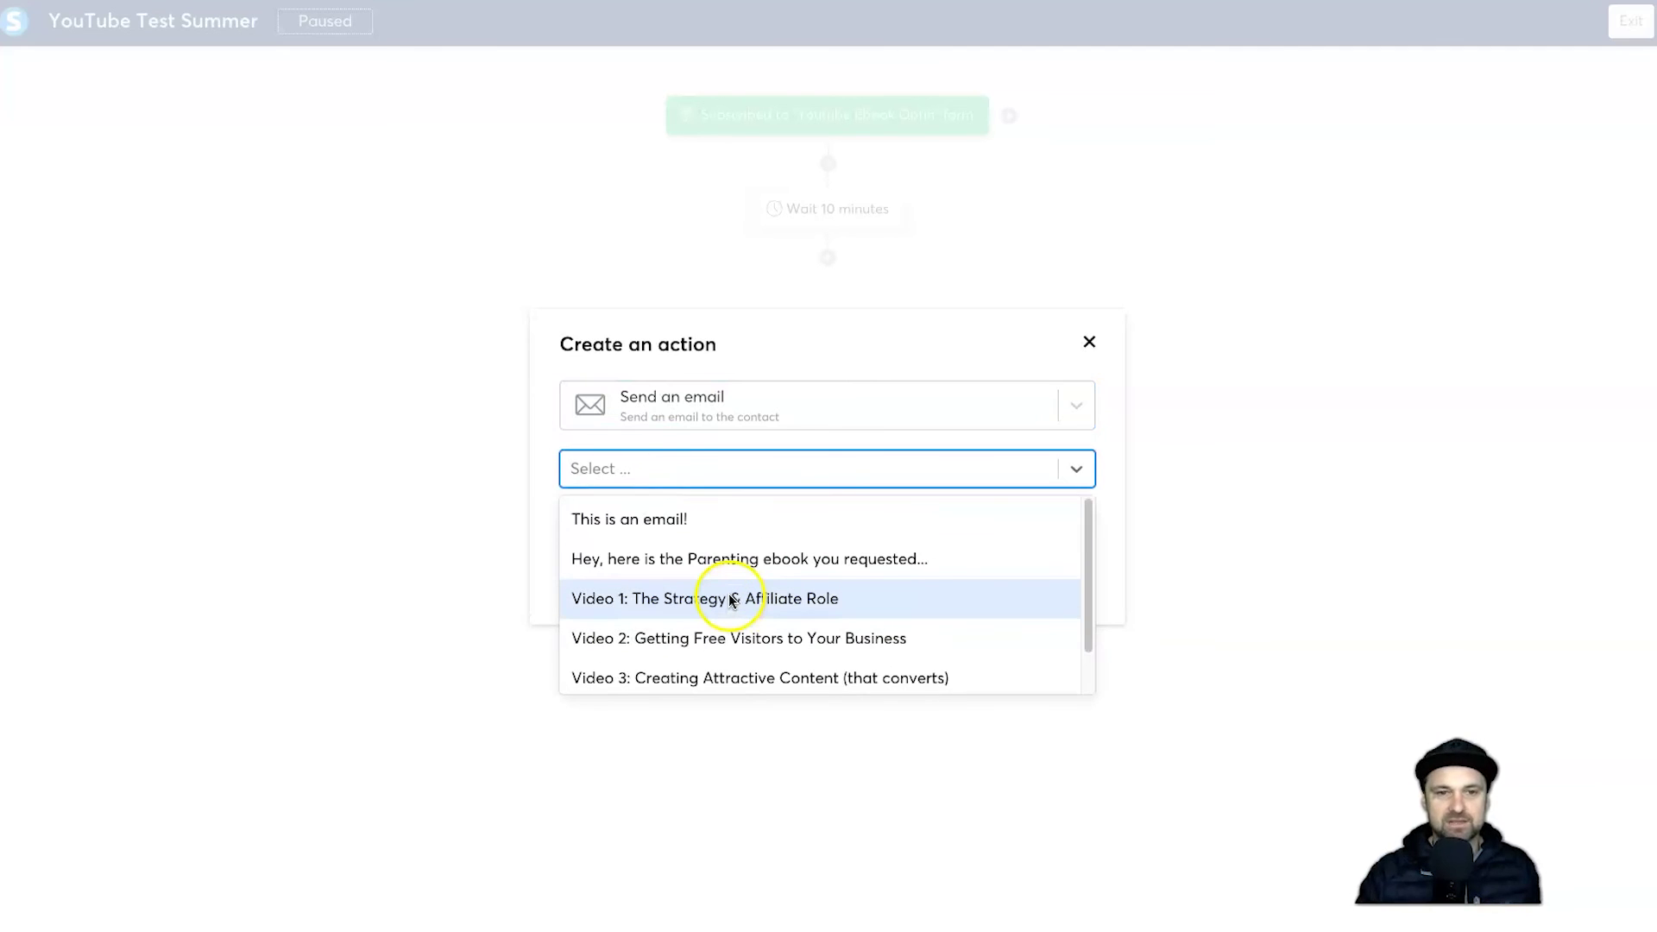
click(682, 559)
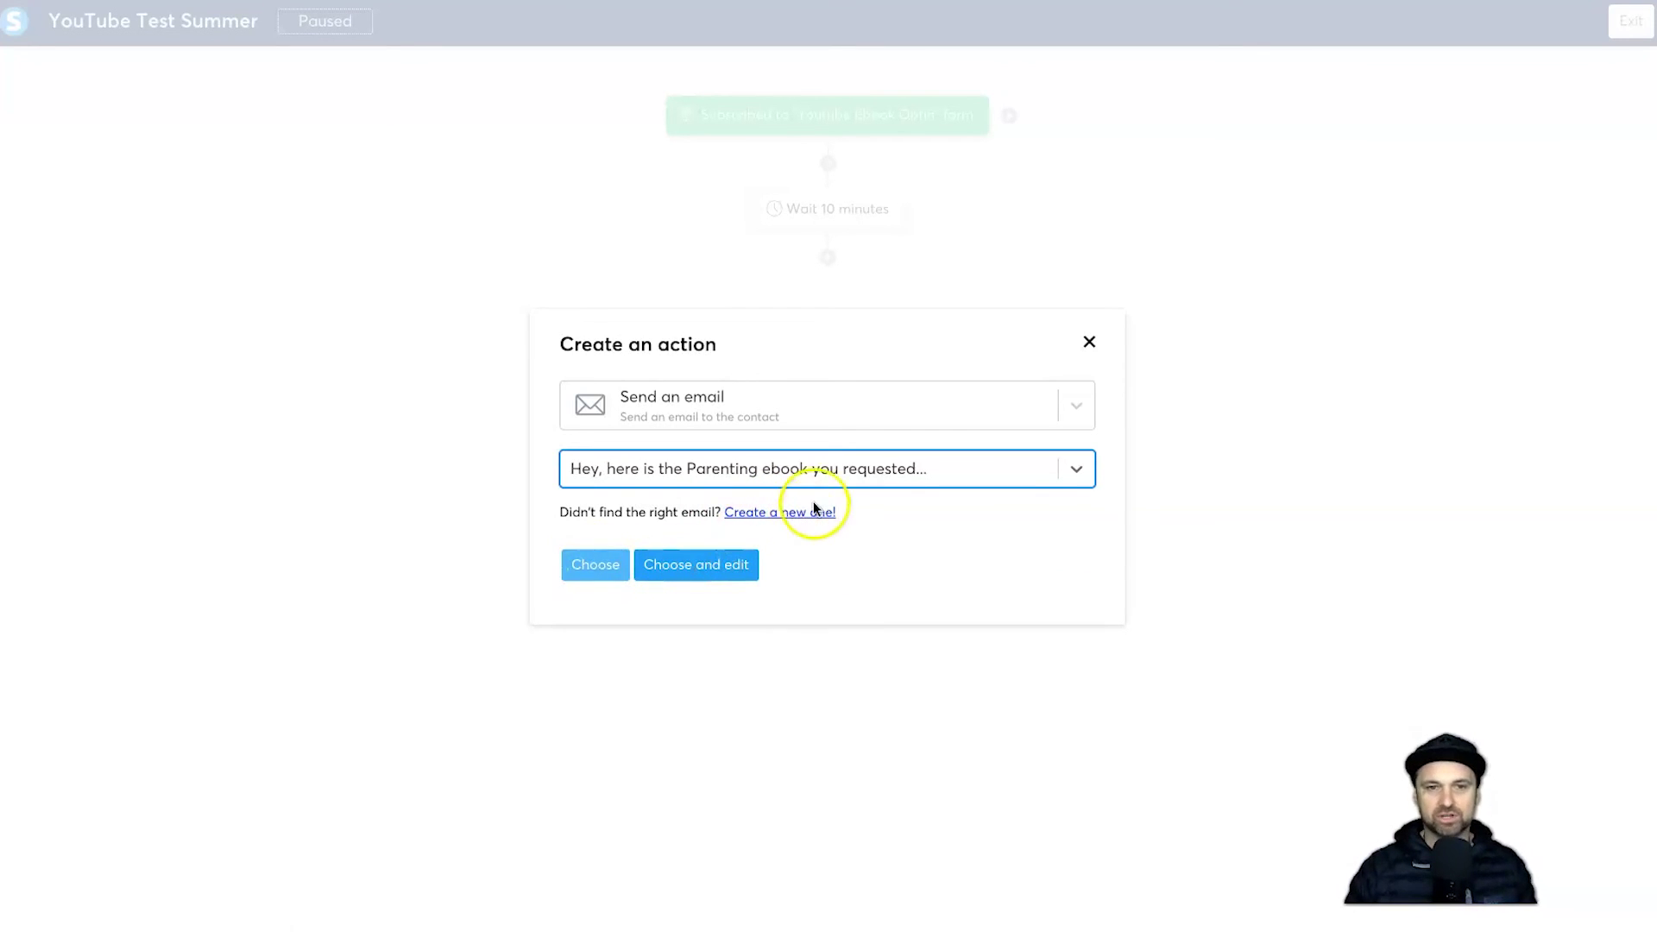
click(602, 573)
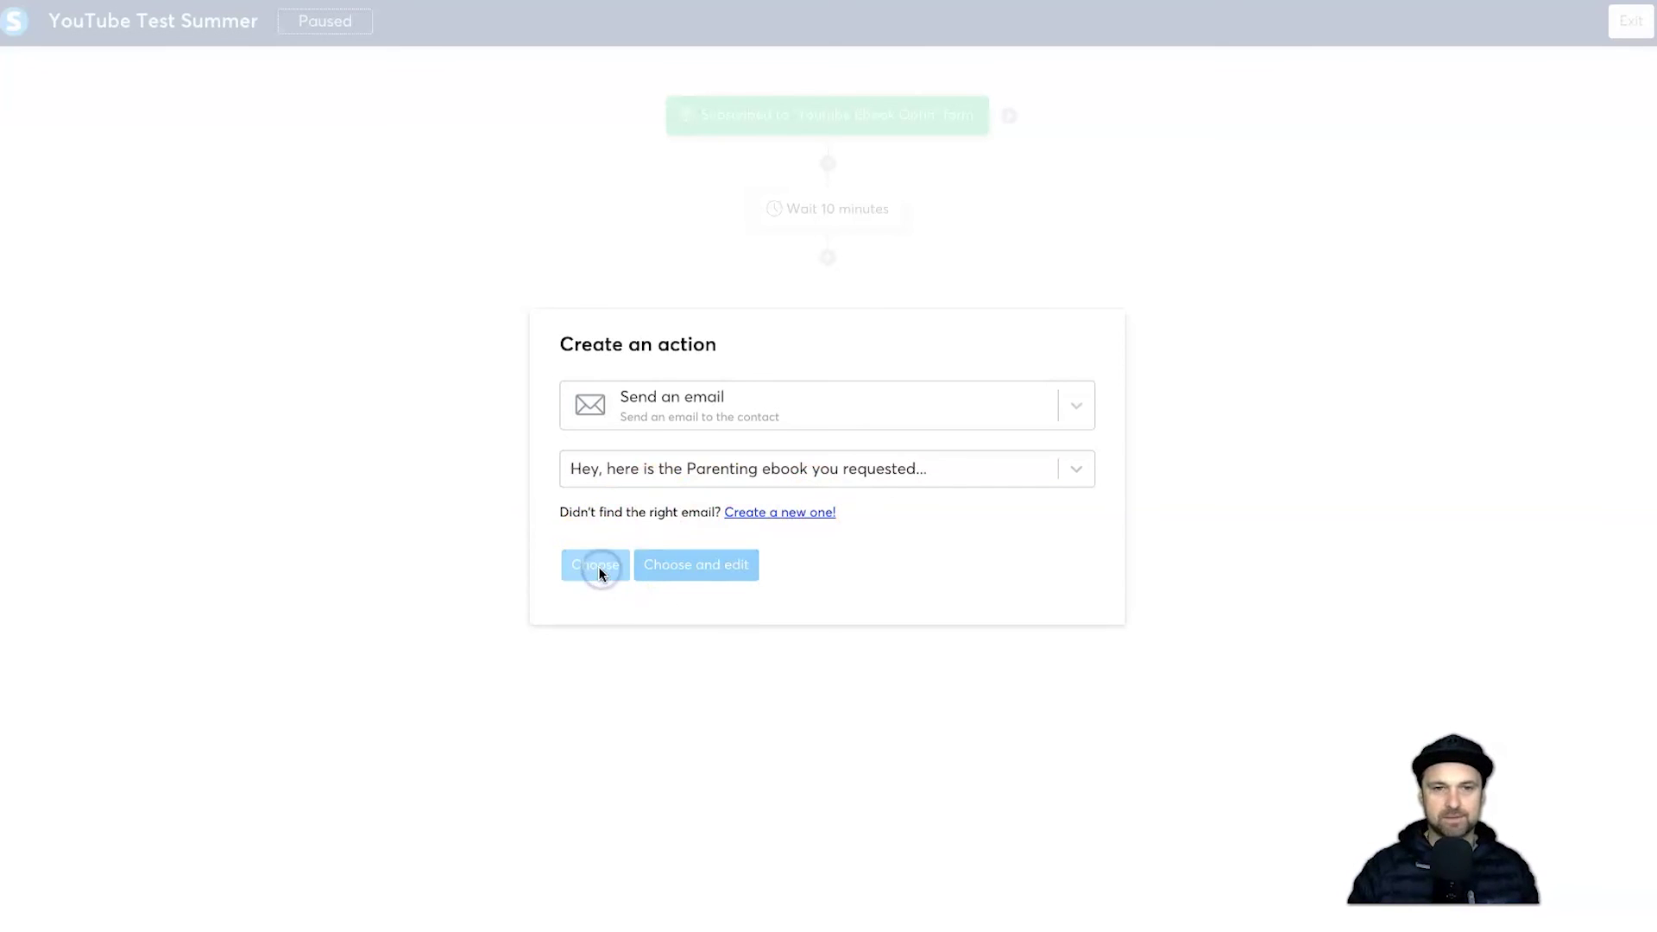
Step: Add a delay of 1 day after the Parenting ebook email
mouse_move(814, 224)
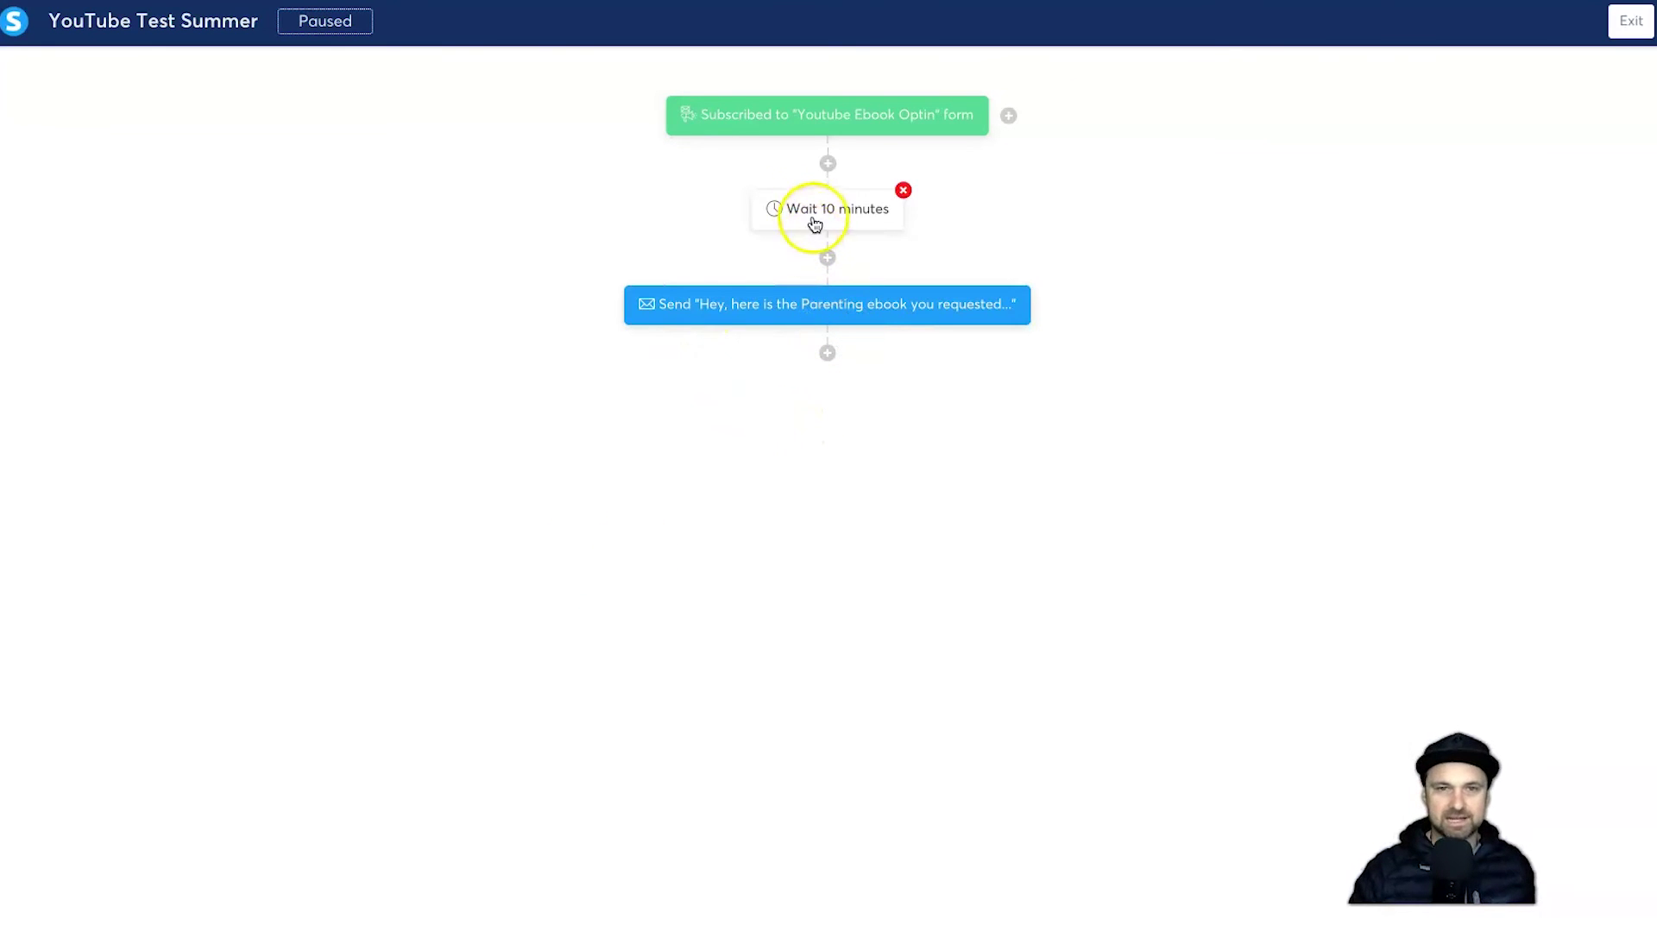
click(830, 354)
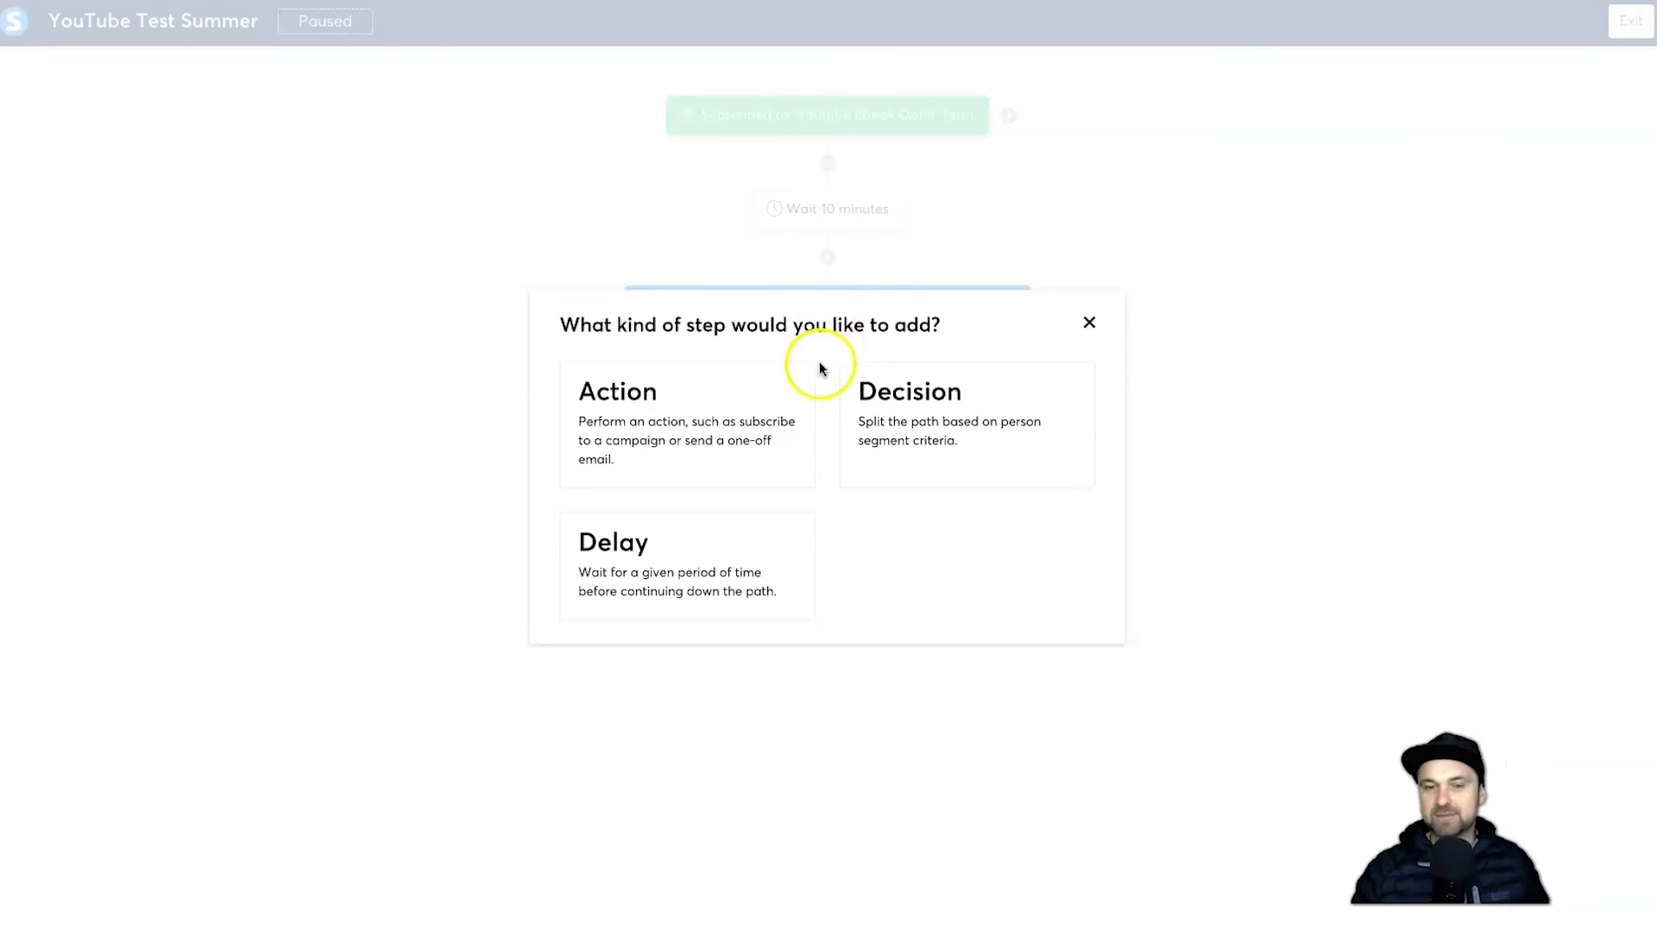
click(665, 535)
click(789, 438)
click(780, 487)
click(599, 500)
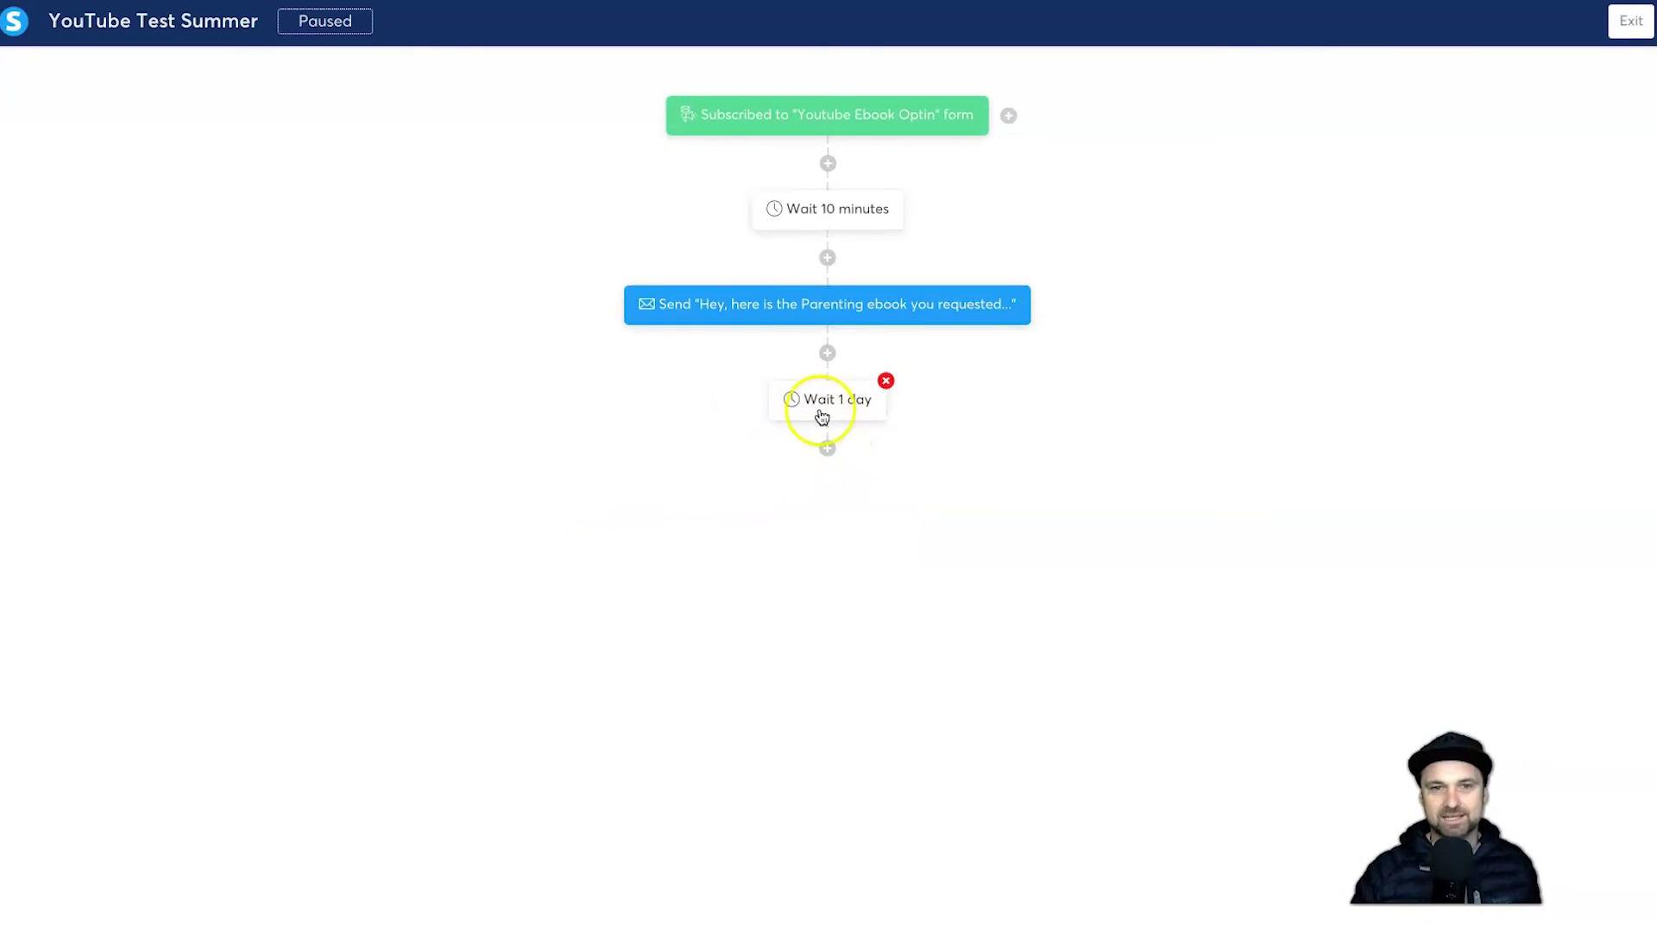
Step: Add an action after the 1-day delay that sends the email "Video 1: The Strategy & Affiliate Role"
click(826, 451)
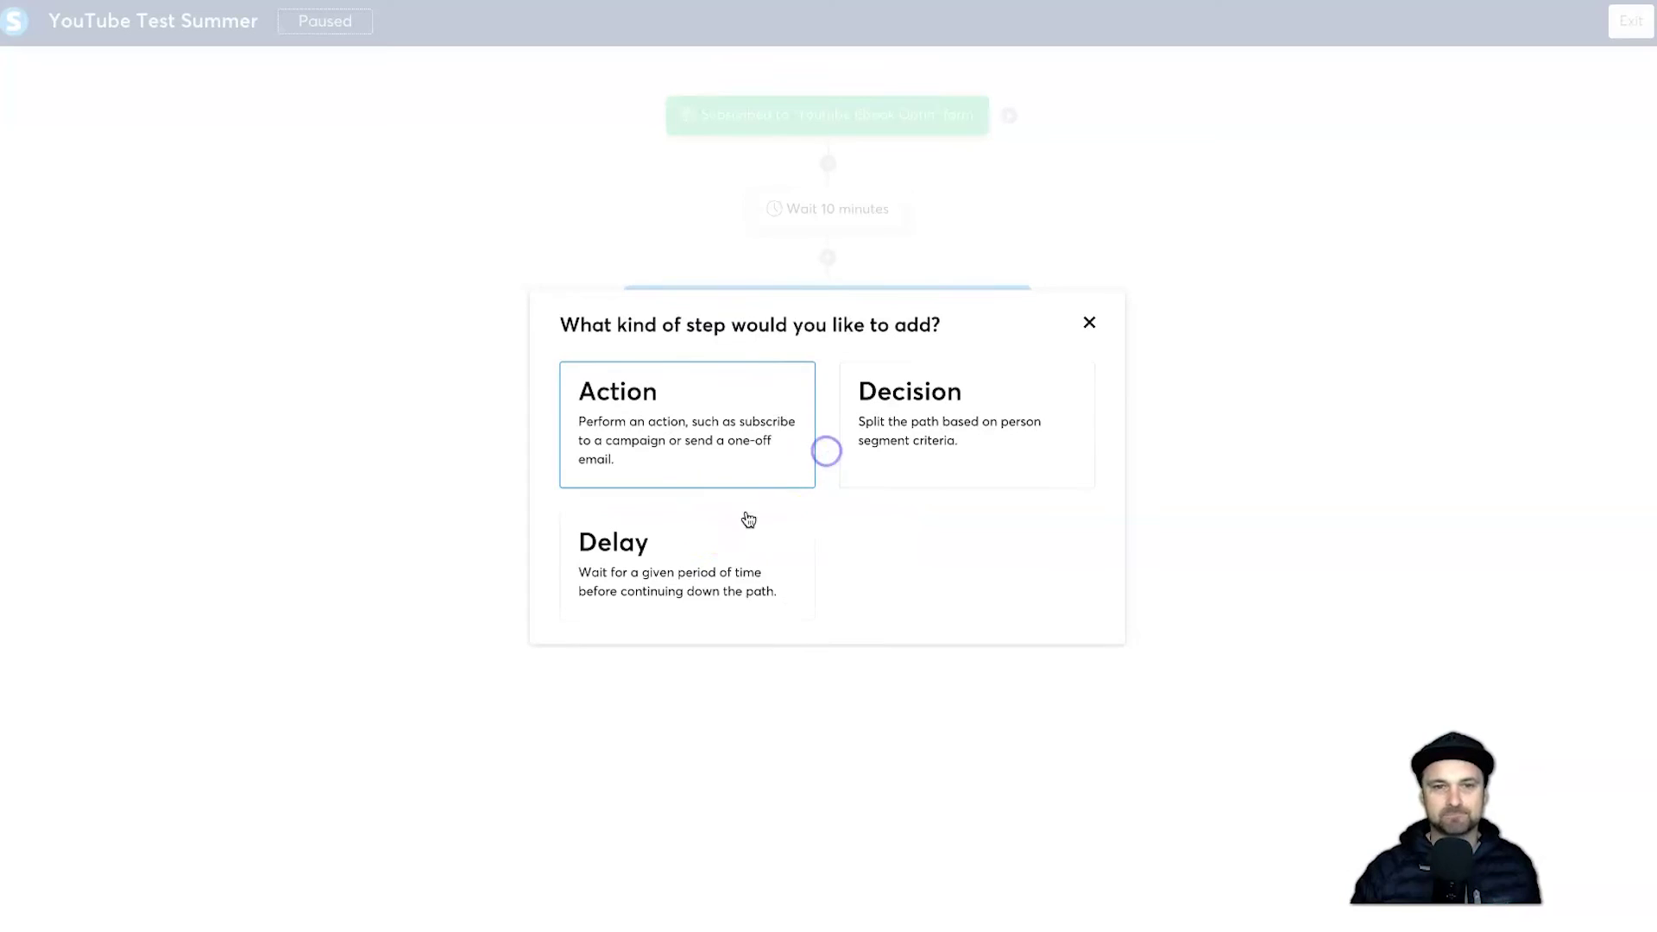
click(699, 418)
click(650, 419)
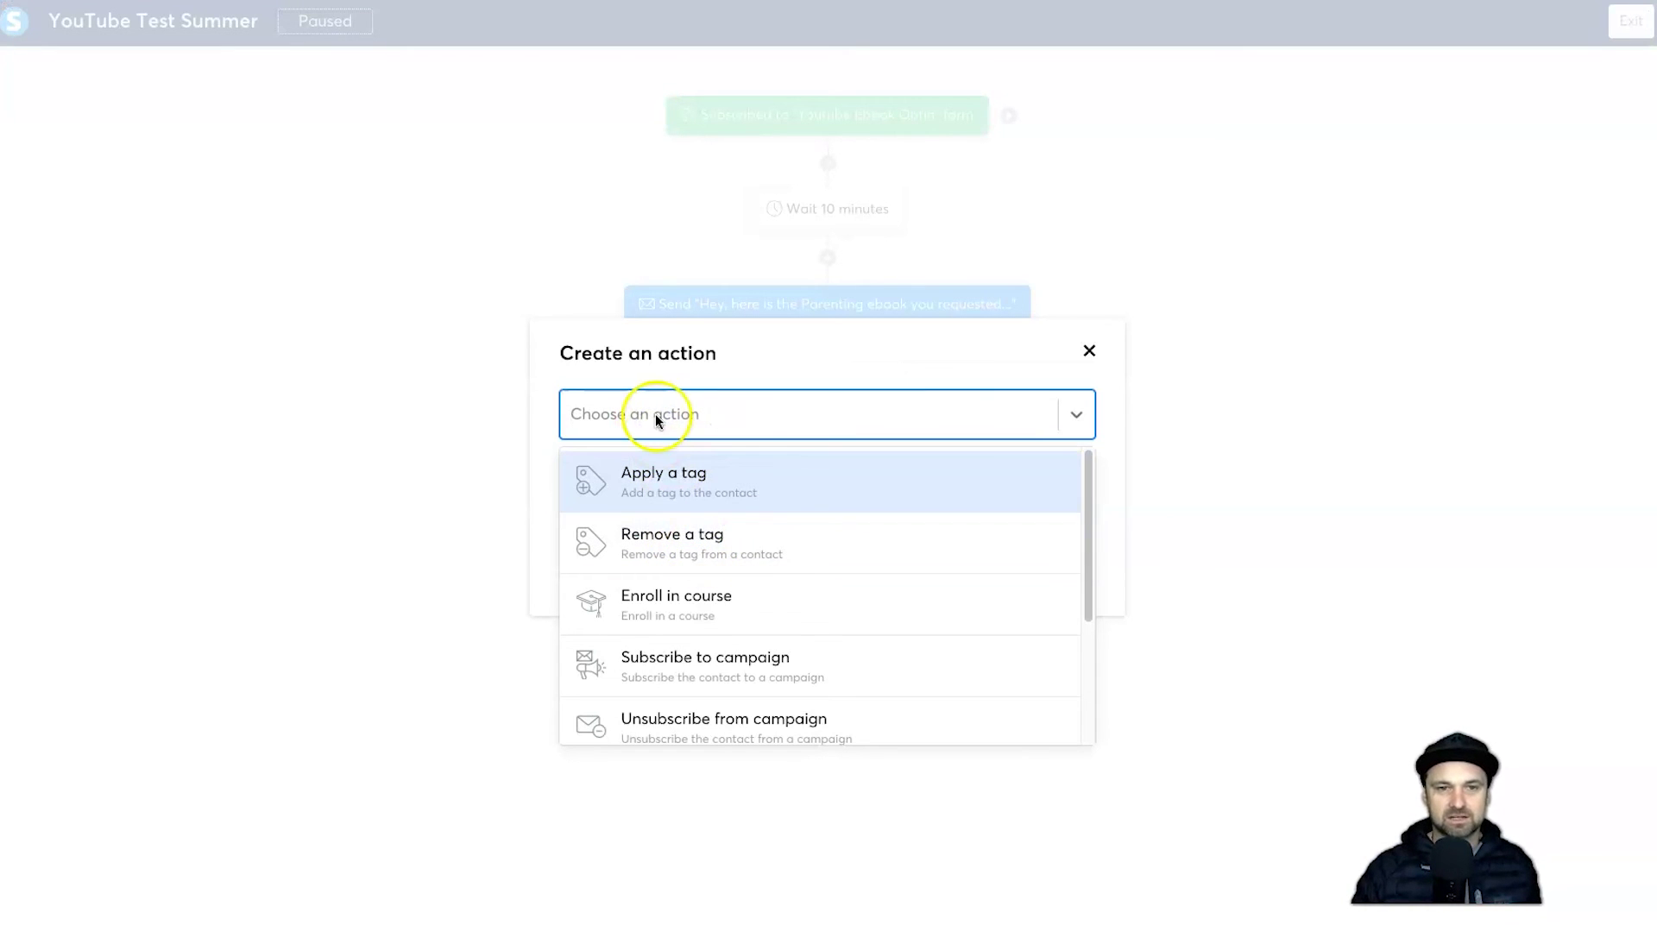
scroll(709, 561, down, 2)
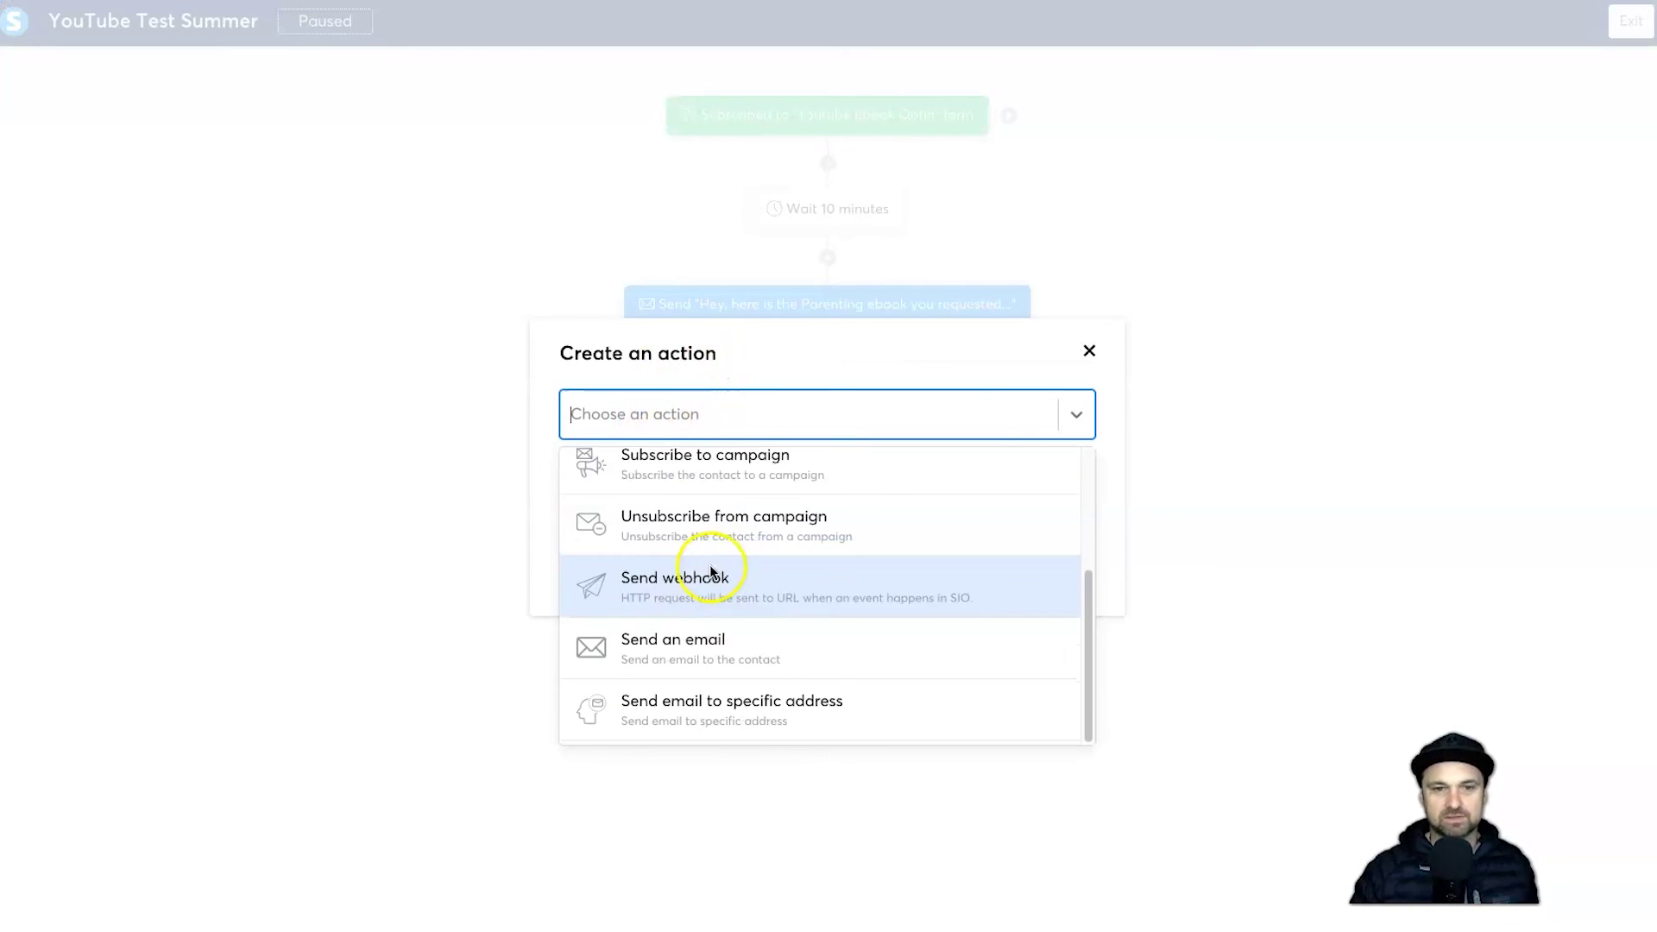
click(686, 649)
click(613, 459)
click(654, 606)
click(604, 574)
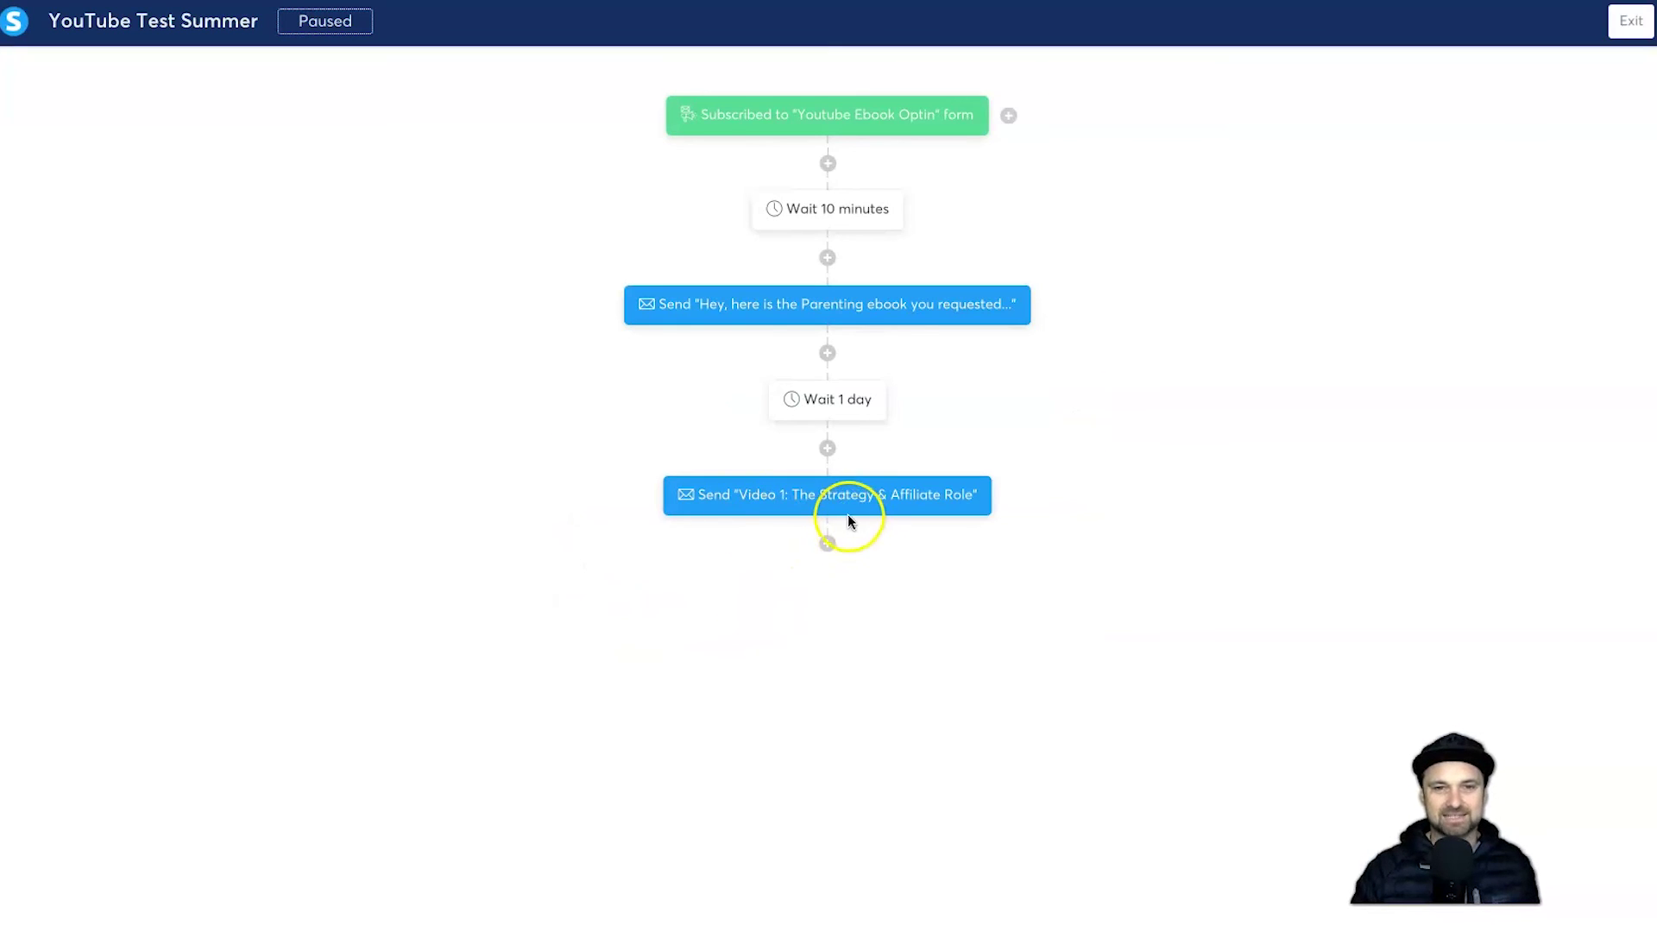
click(827, 541)
click(688, 440)
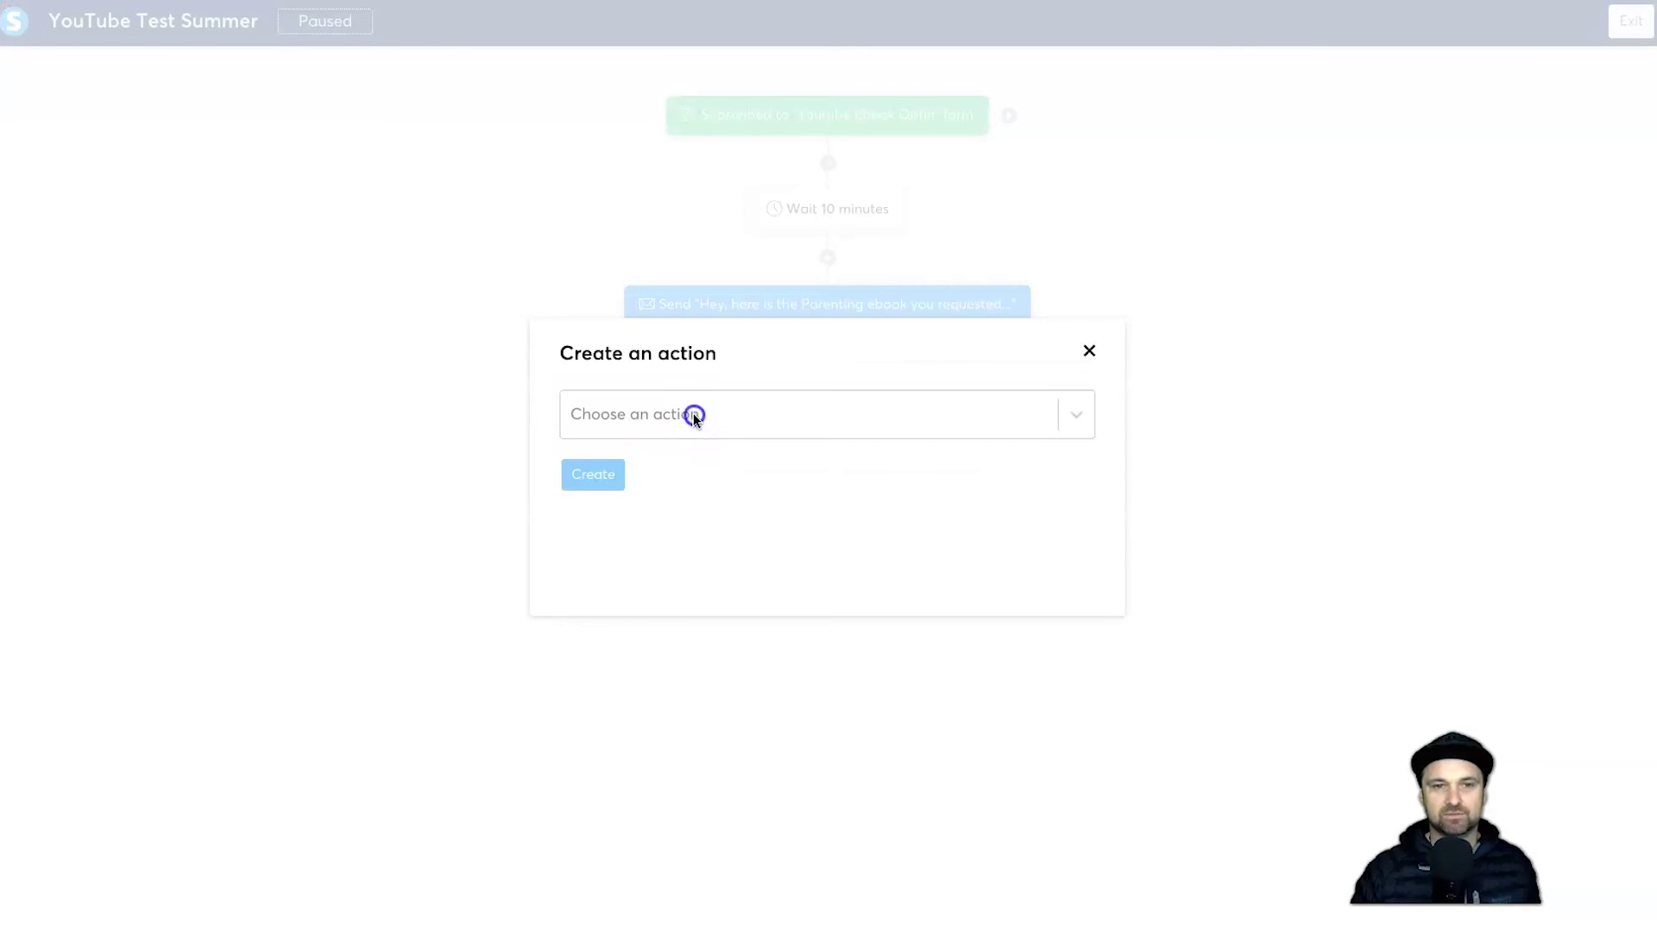
click(692, 414)
scroll(754, 647, down, 3)
scroll(733, 583, up, 3)
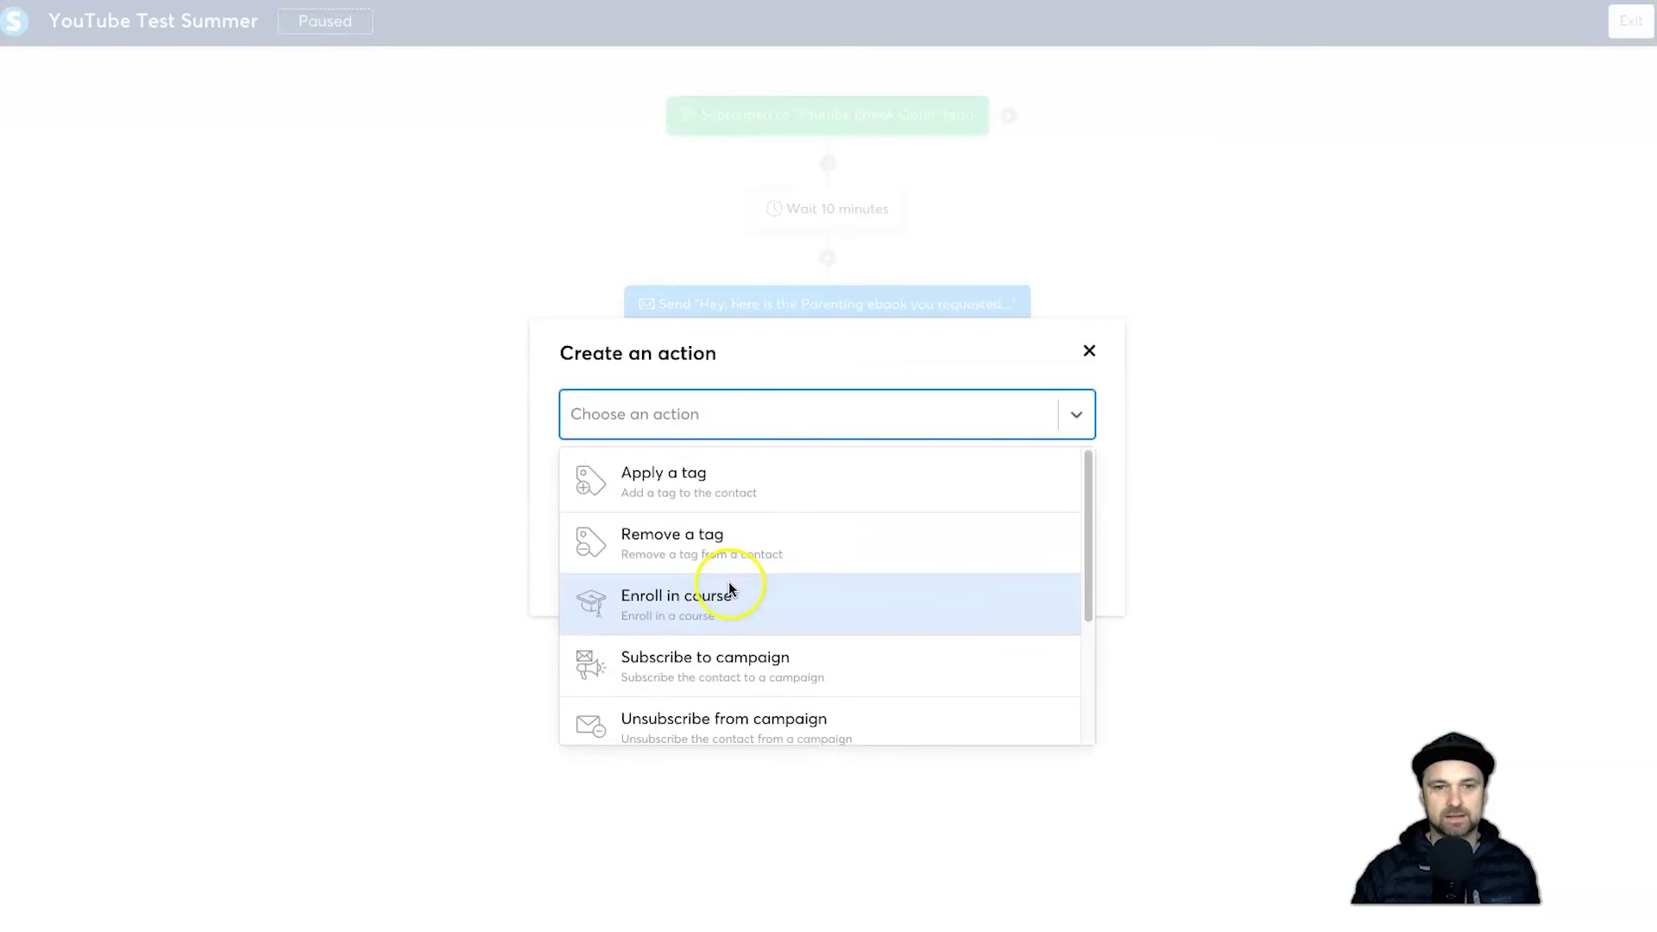
click(455, 473)
Step: Add a delay of 1 day after the "Video 1: The Strategy & Affiliate Role" email
click(827, 541)
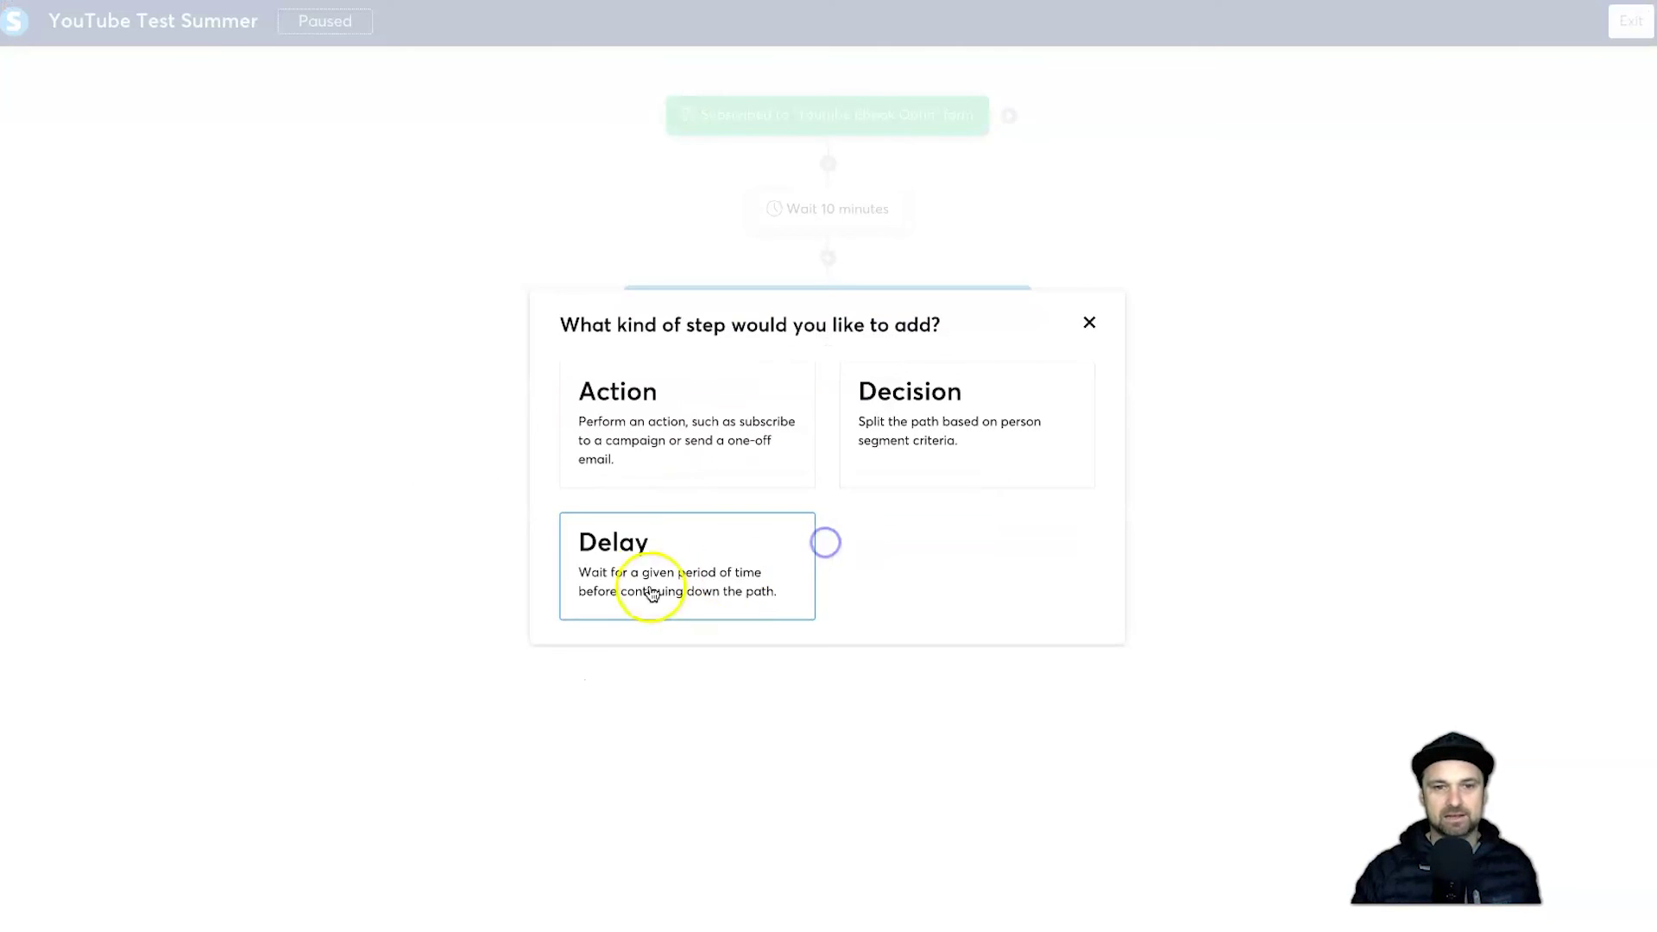
click(651, 570)
click(759, 447)
click(759, 489)
click(592, 499)
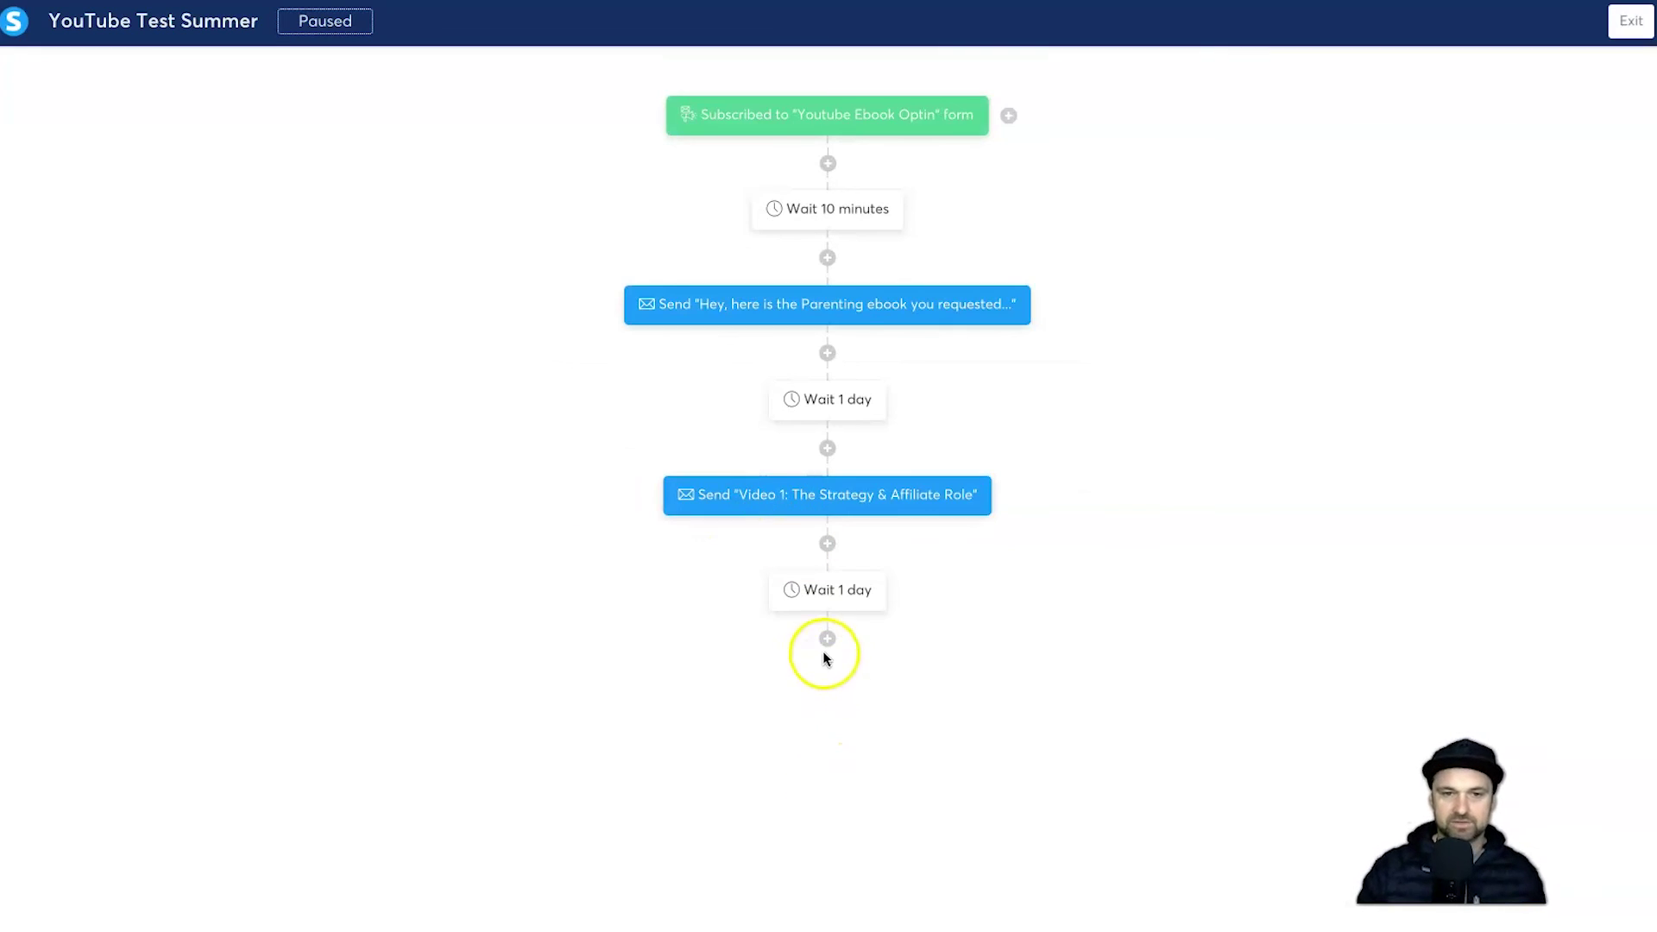
Step: Start a "Send an email" action at the end of the workflow, after the last 1-day delay
click(824, 651)
click(729, 427)
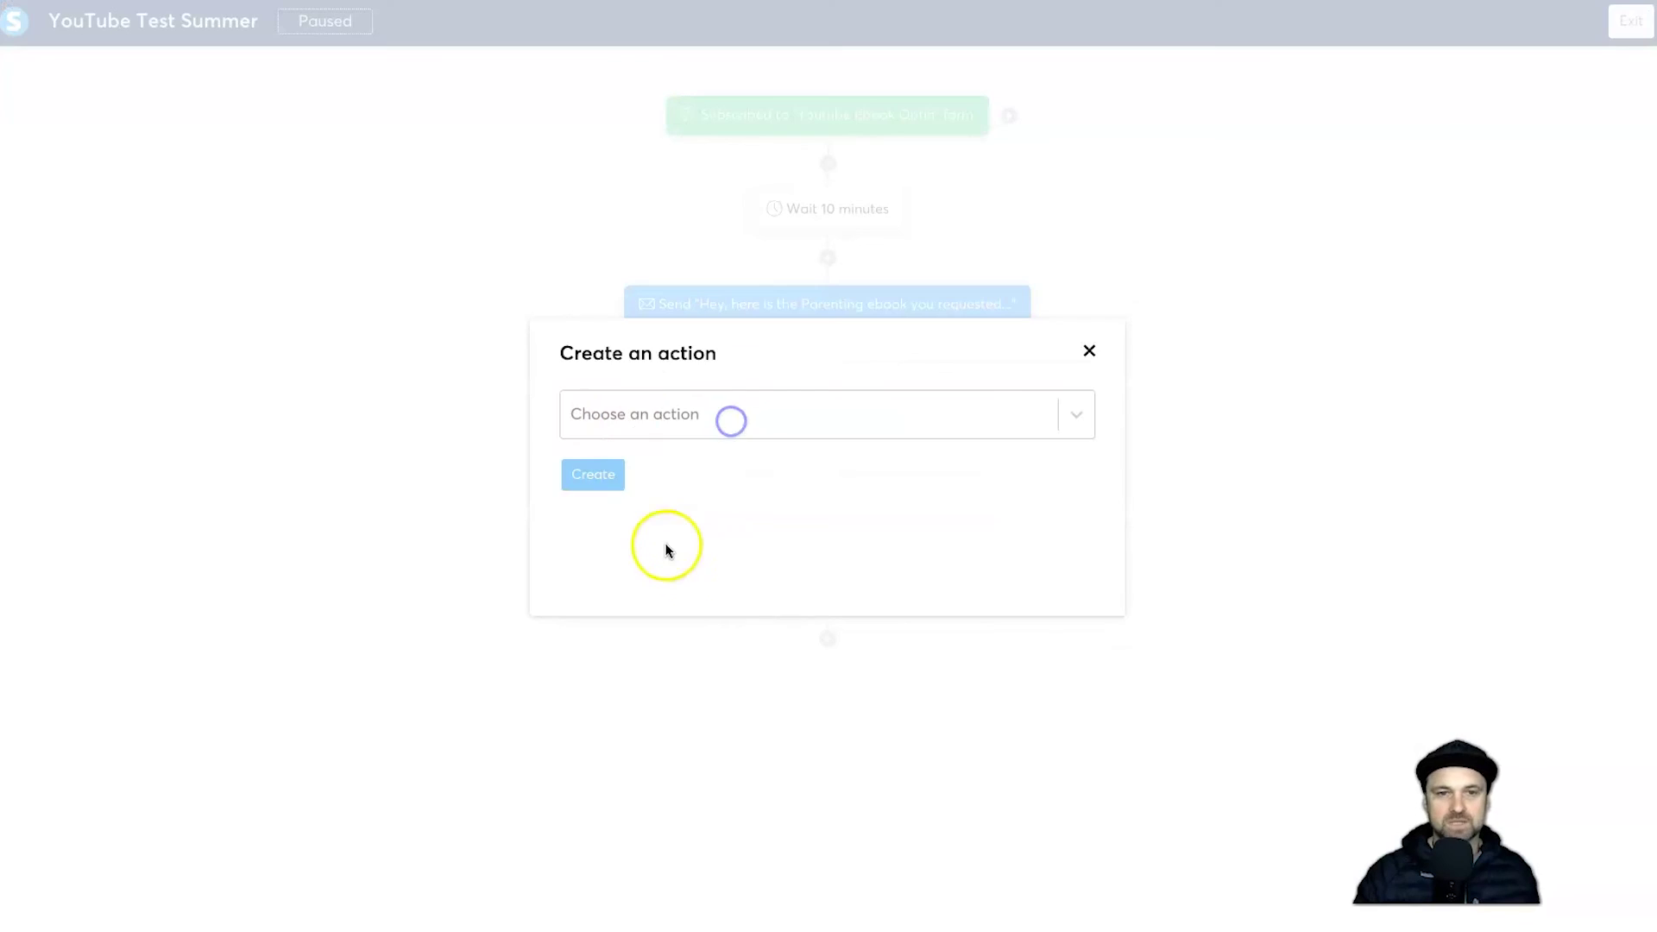
click(644, 407)
scroll(657, 635, down, 3)
click(677, 618)
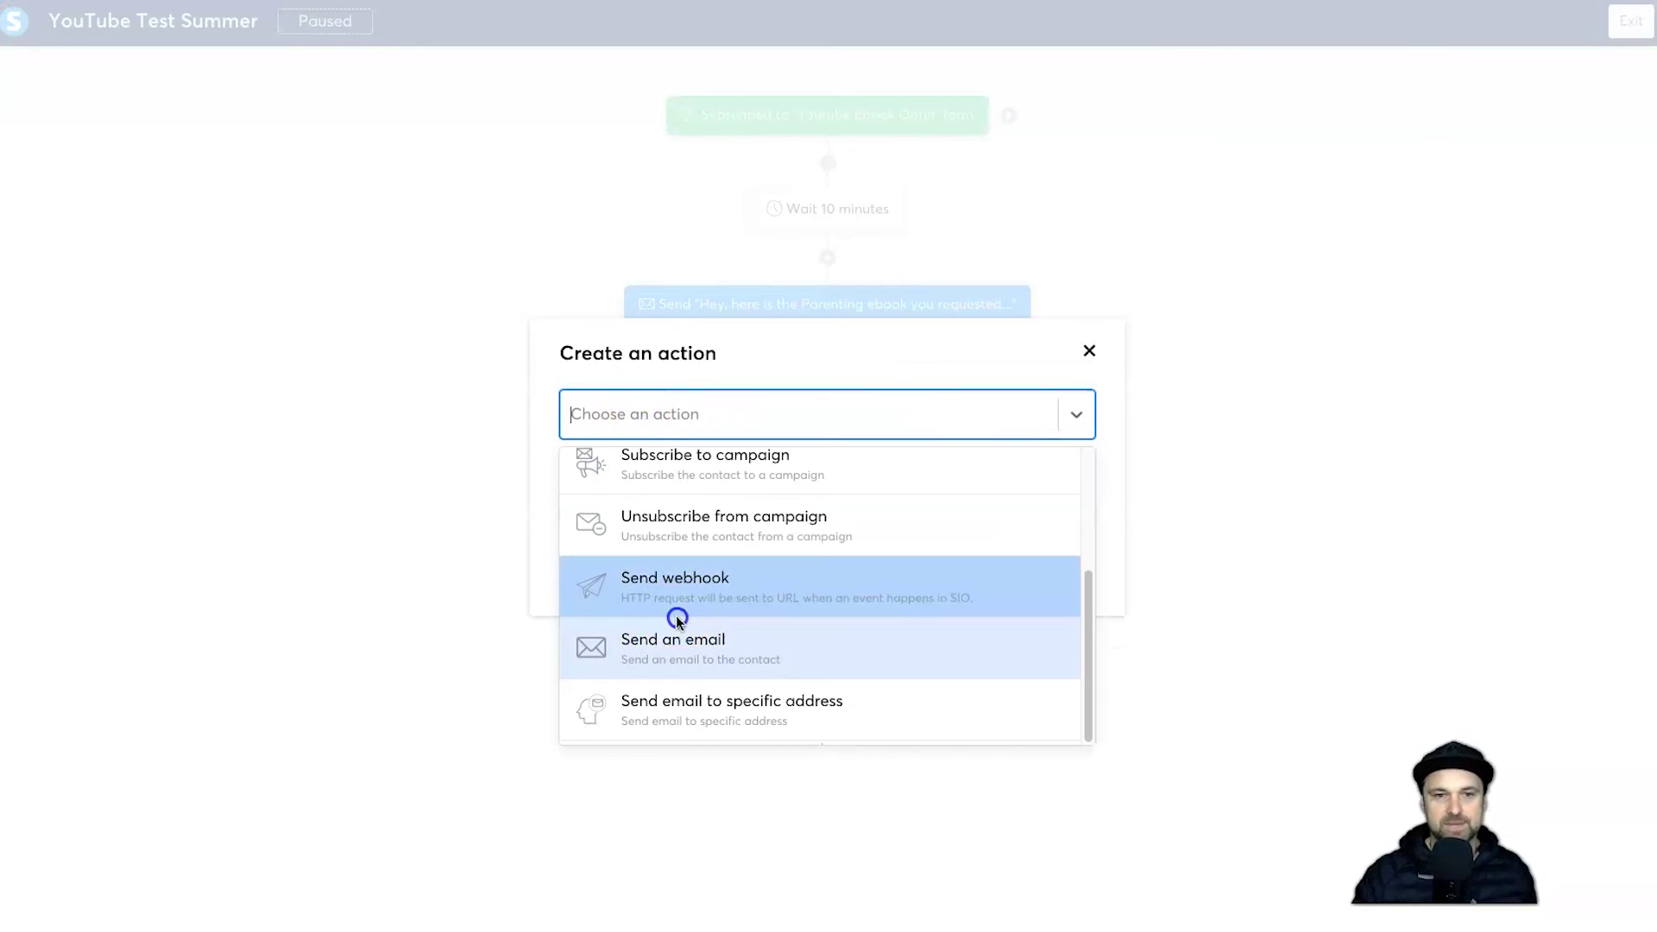
click(675, 642)
Step: Create a new email for the action with the subject "Here is an offer you can't refuse" and open it for editing
click(638, 464)
click(640, 466)
click(769, 511)
click(662, 402)
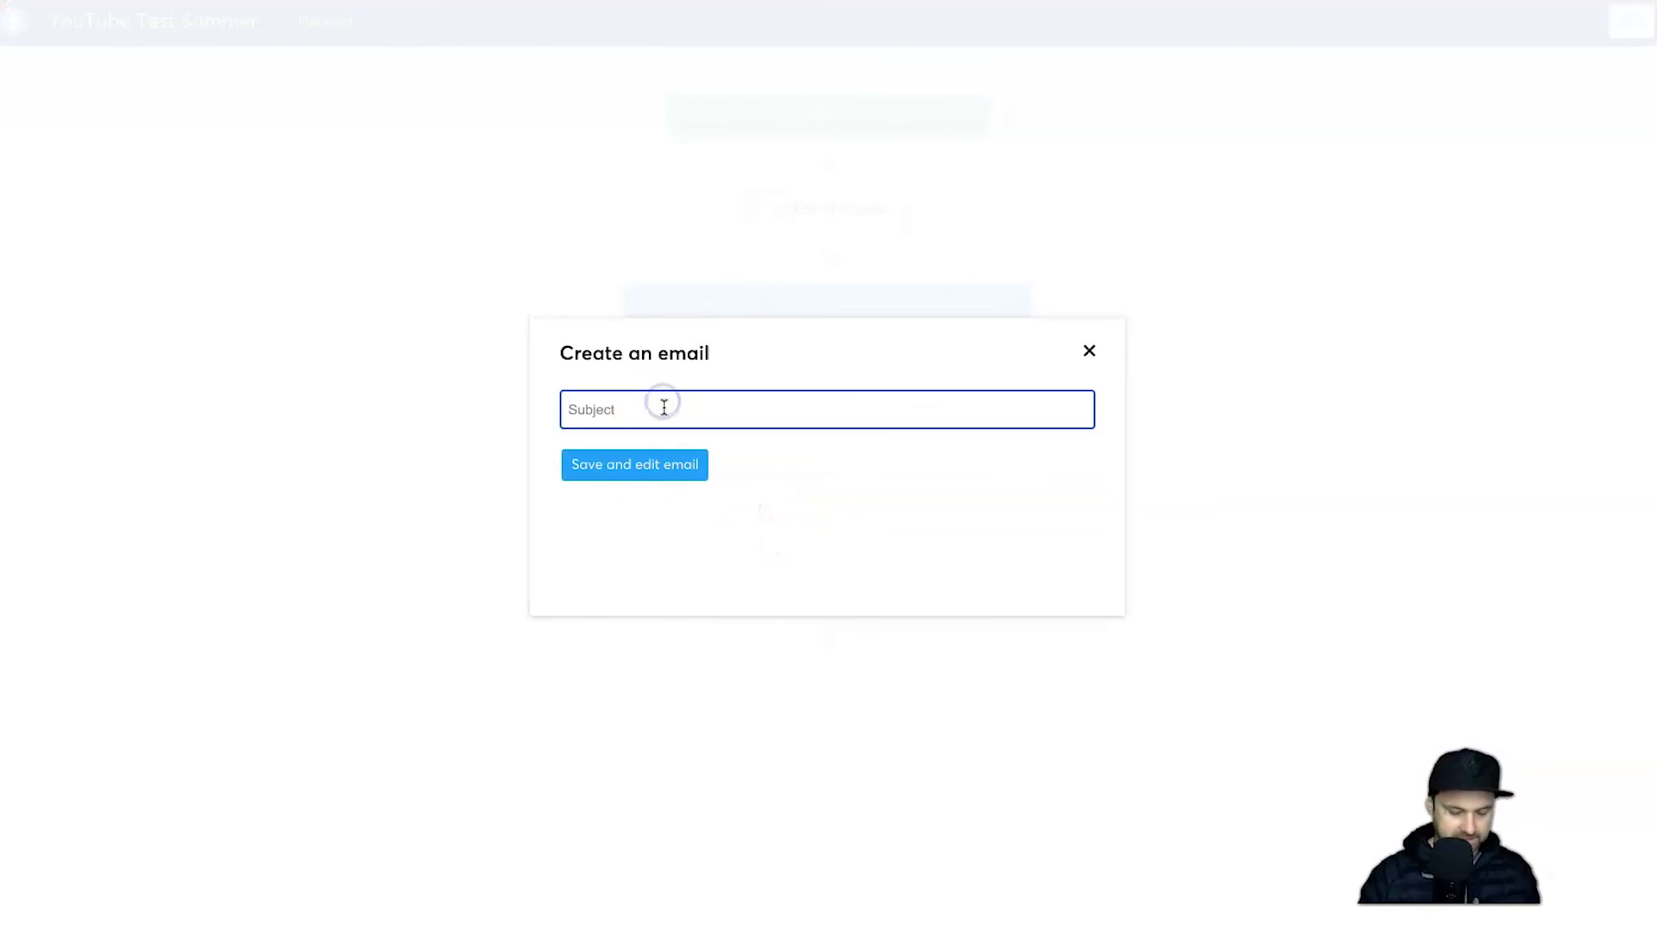
text(H)
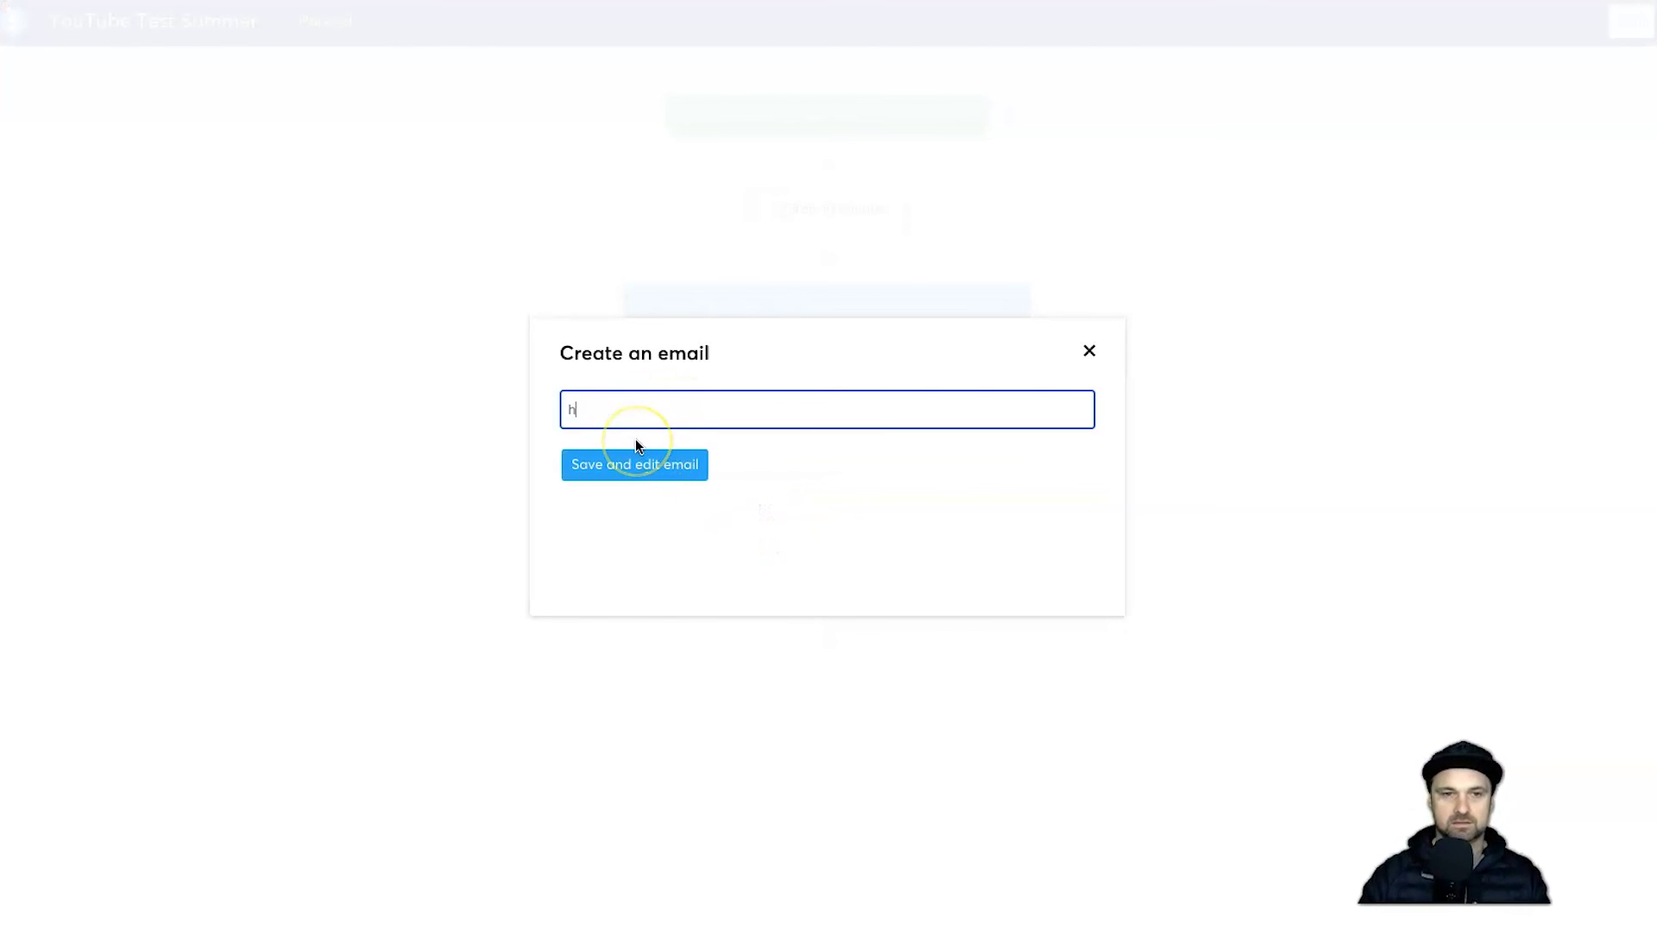
text(ere is an offer you )
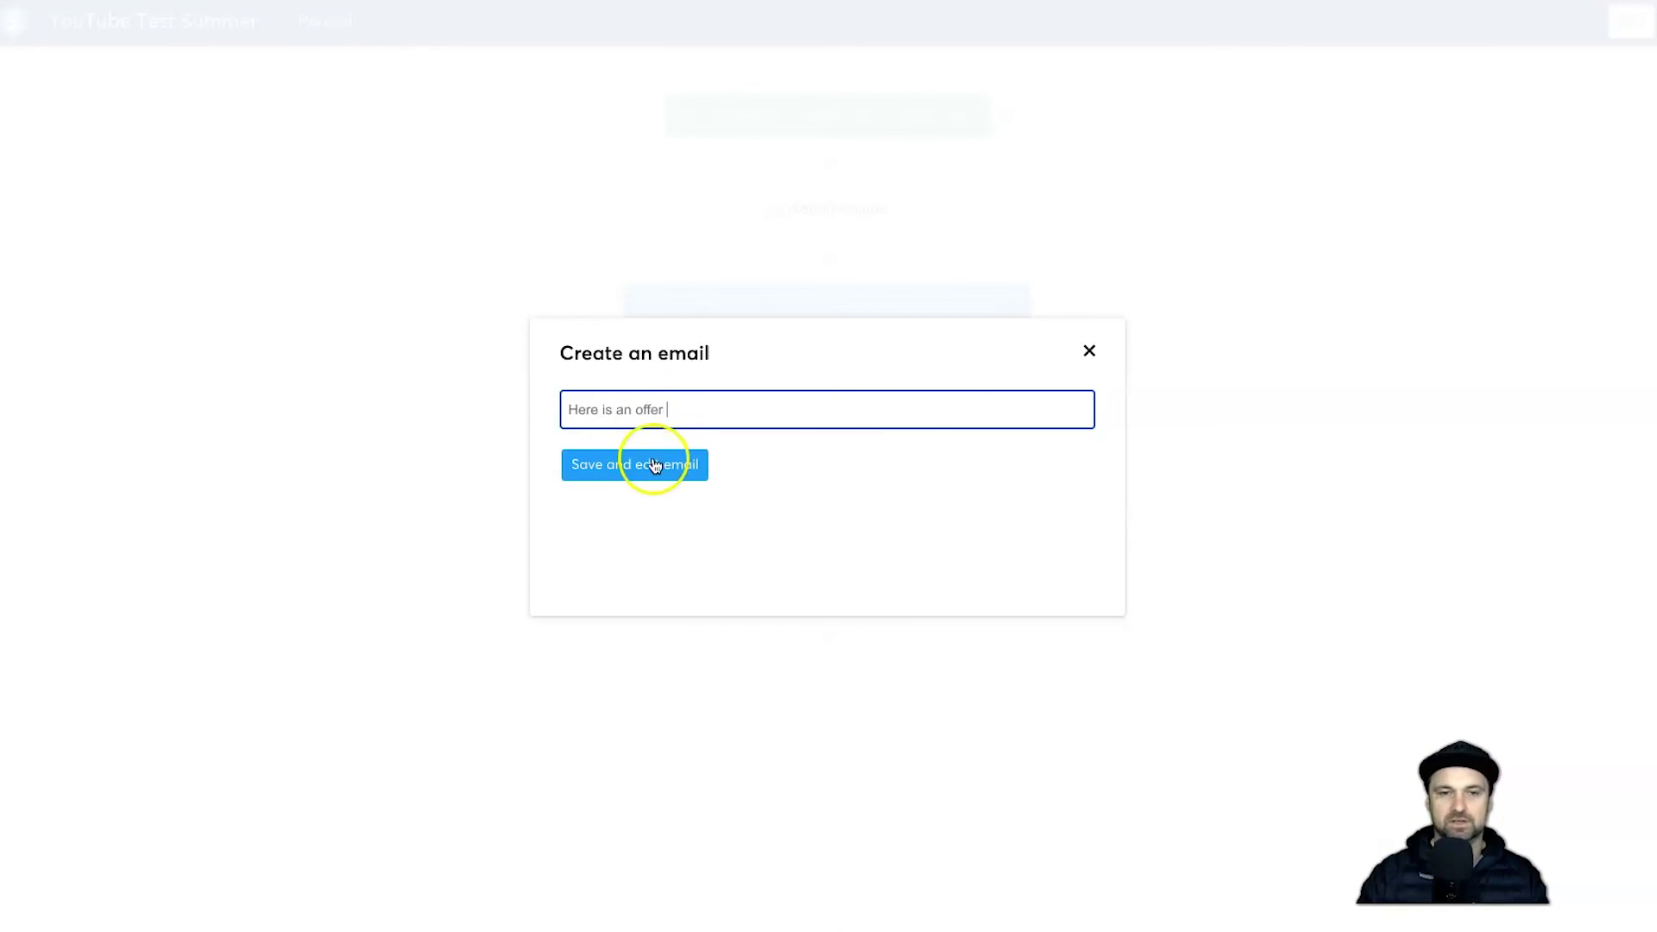
text(can't refuse)
click(643, 465)
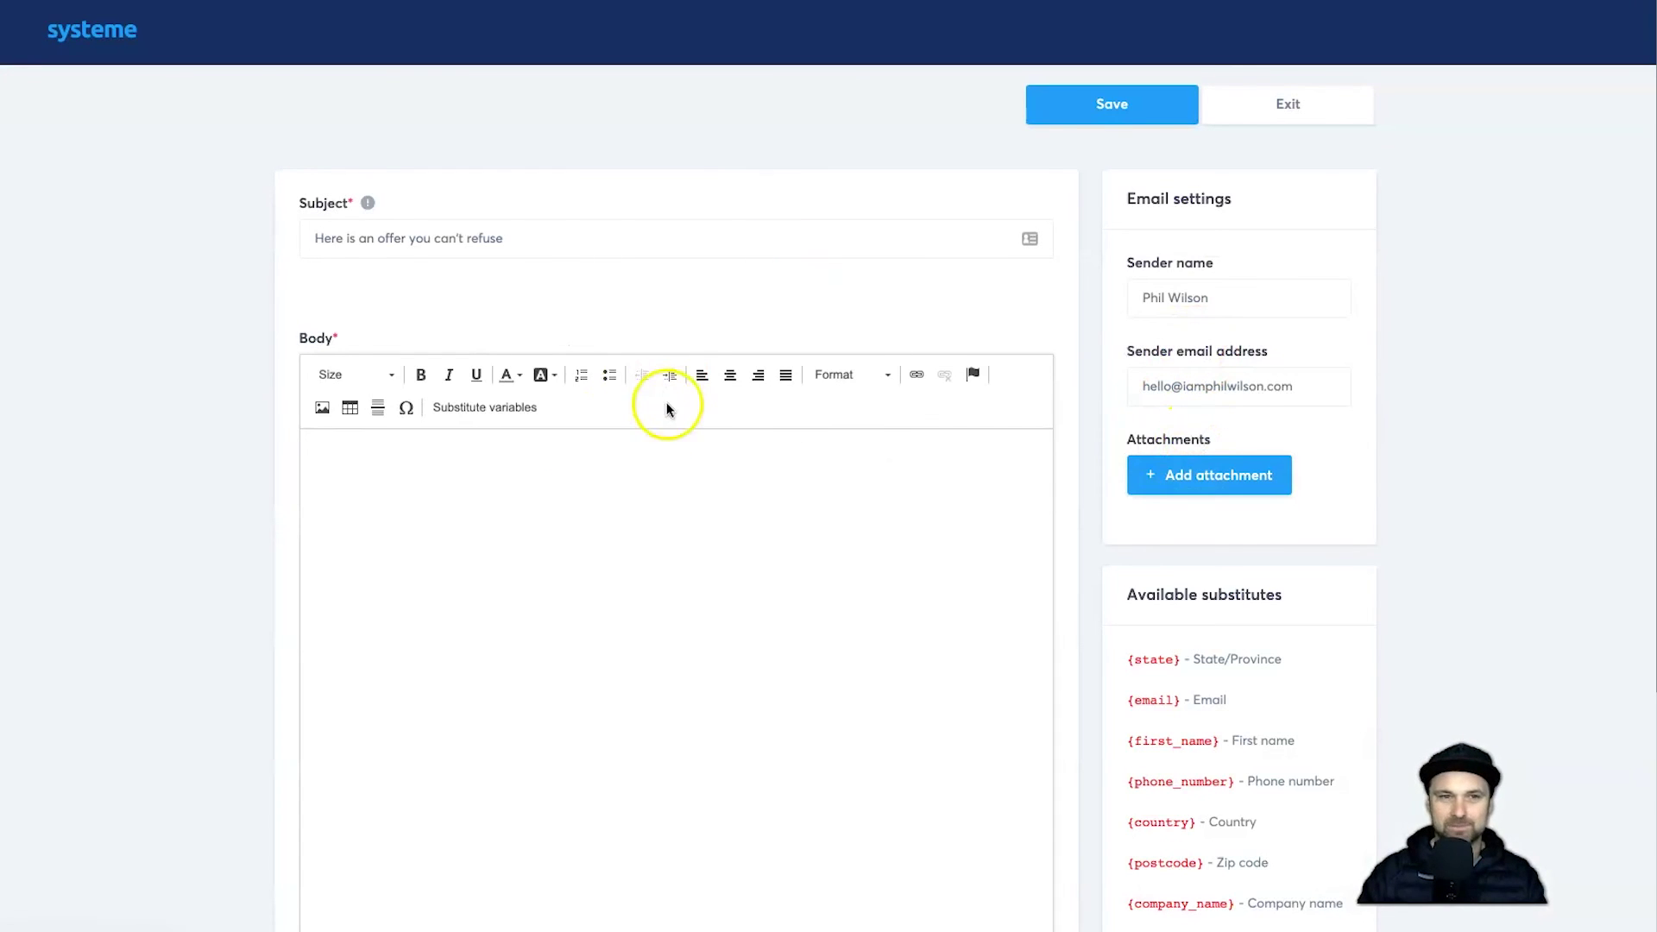
Step: Fill the offer email's body with placeholder text starting "asdfsadfasdfSAdFASdFsaDfDSF", followed by short "sdf" and "asdf" lines, and save the email
click(388, 566)
scroll(705, 519, down, 1)
scroll(705, 520, down, 3)
scroll(774, 333, up, 5)
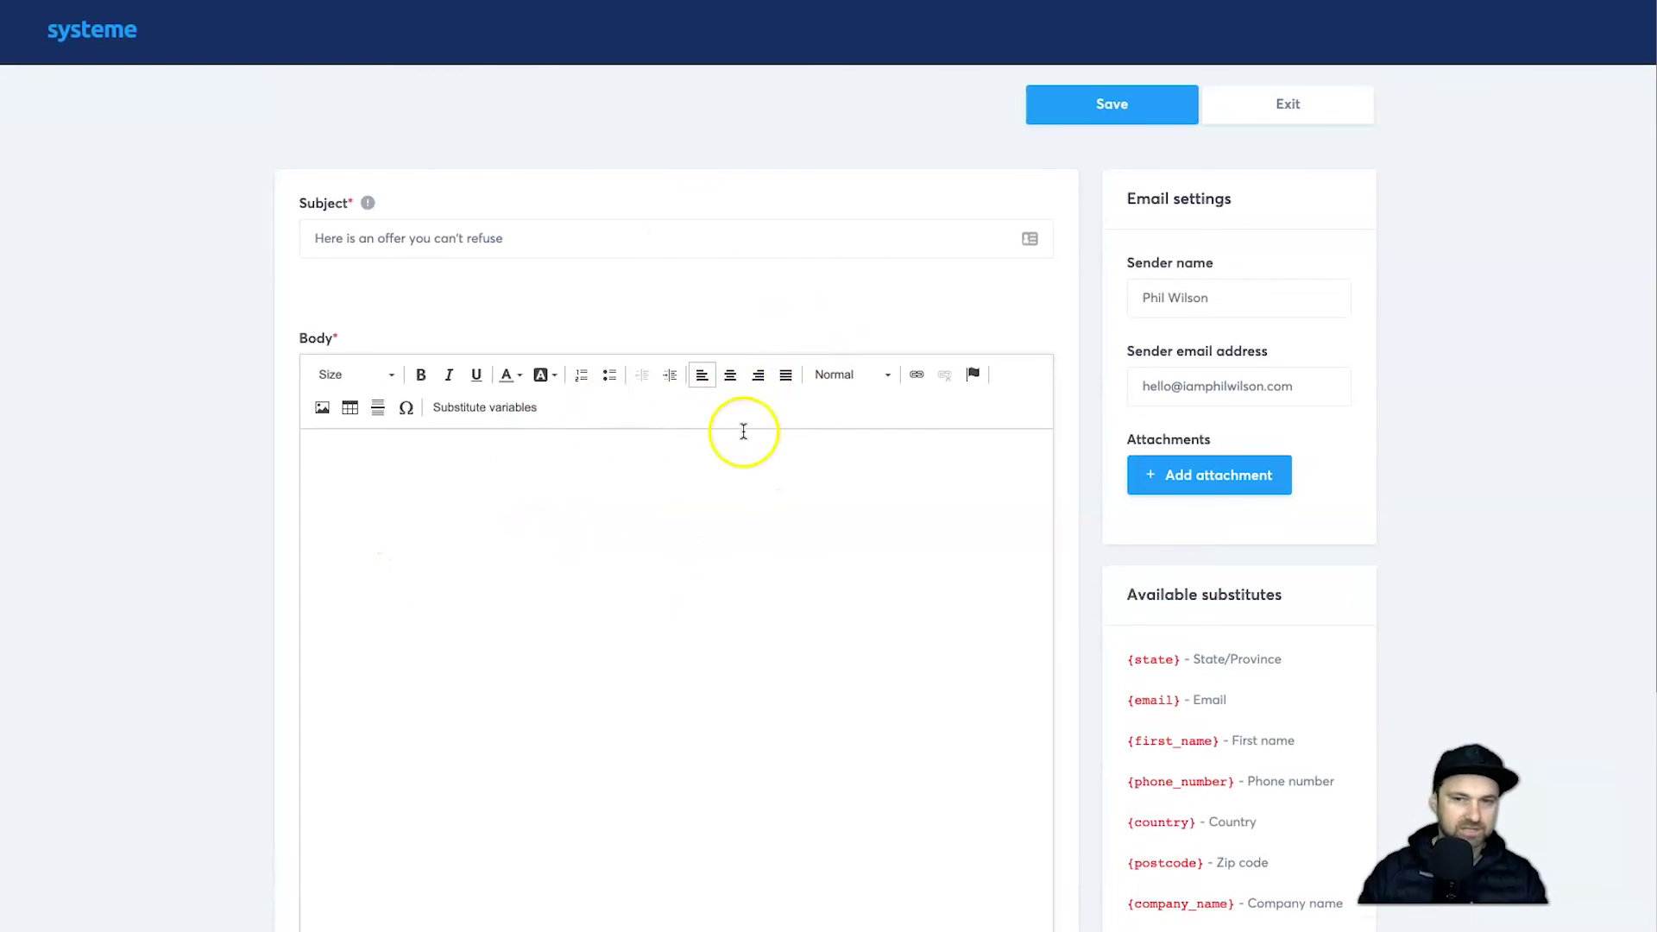
scroll(743, 431, down, 4)
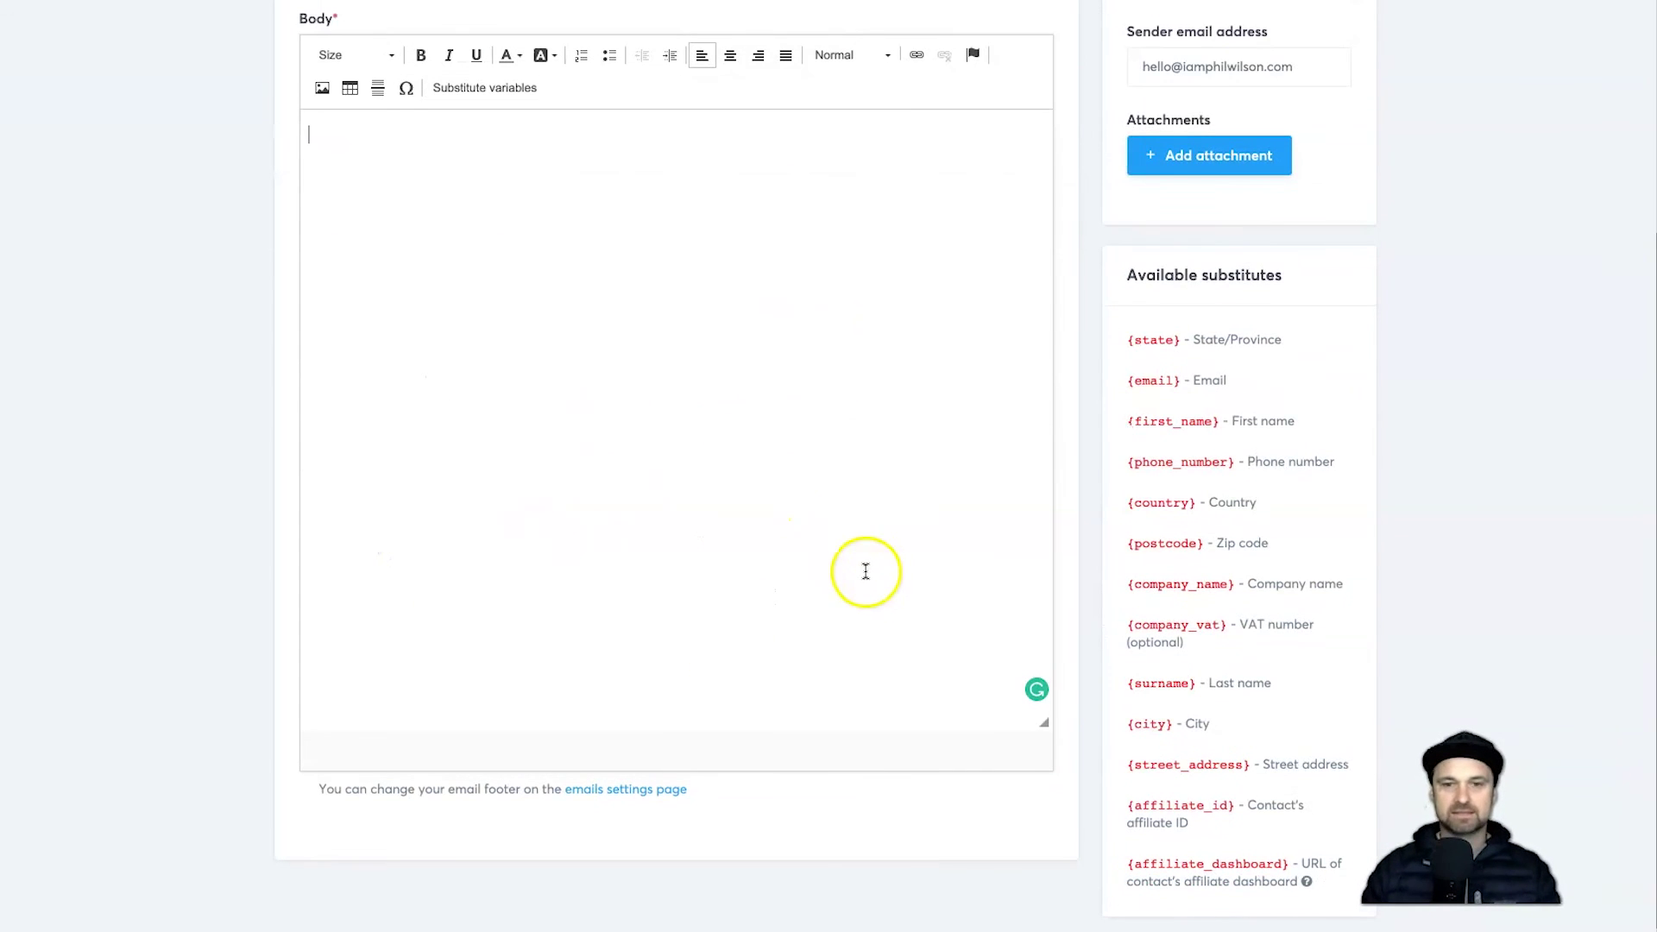
scroll(865, 571, up, 4)
click(455, 528)
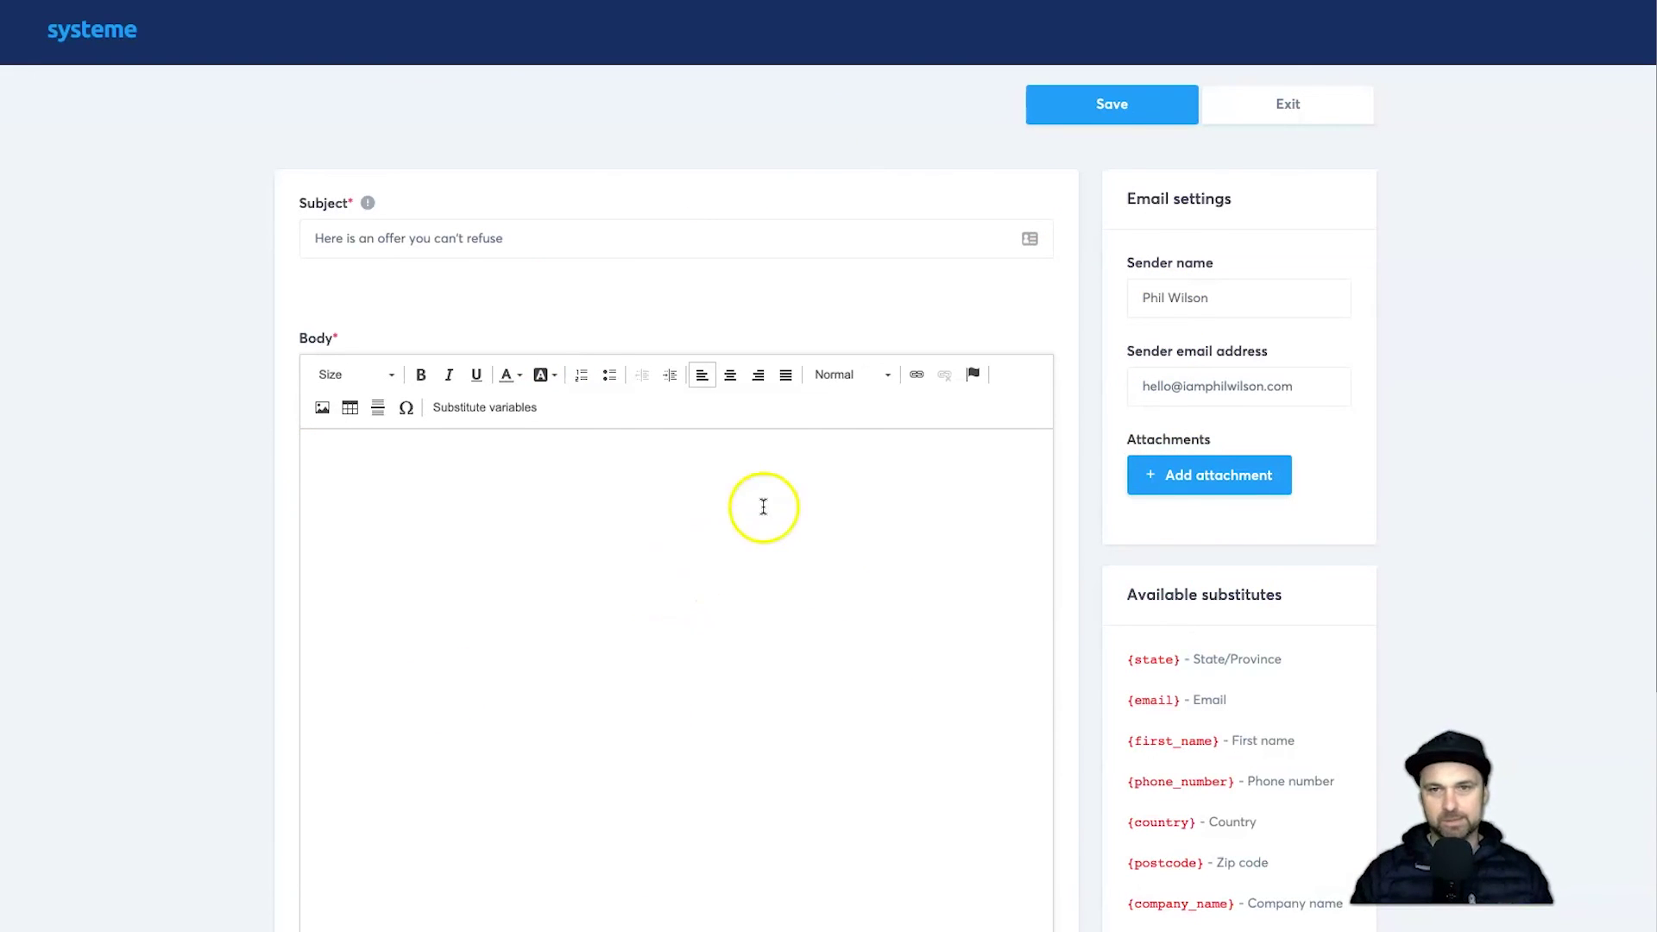
scroll(691, 618, down, 3)
text(asdfsadfasdfSAdFASdFsaDfDSF)
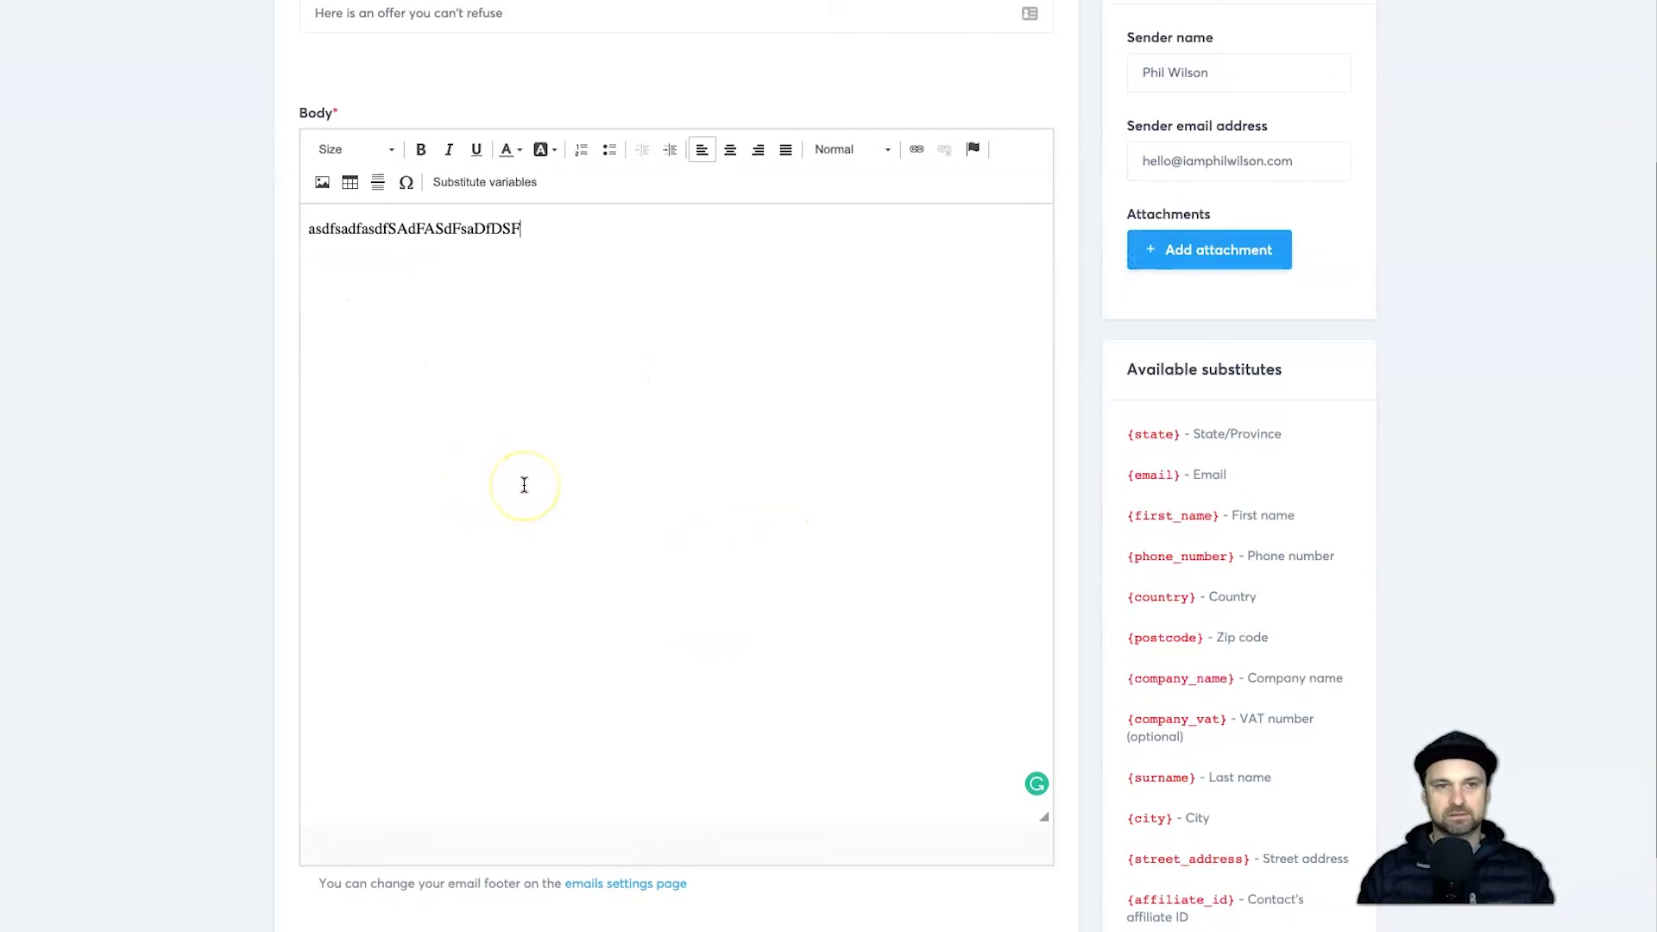
key(Return)
text(asdf)
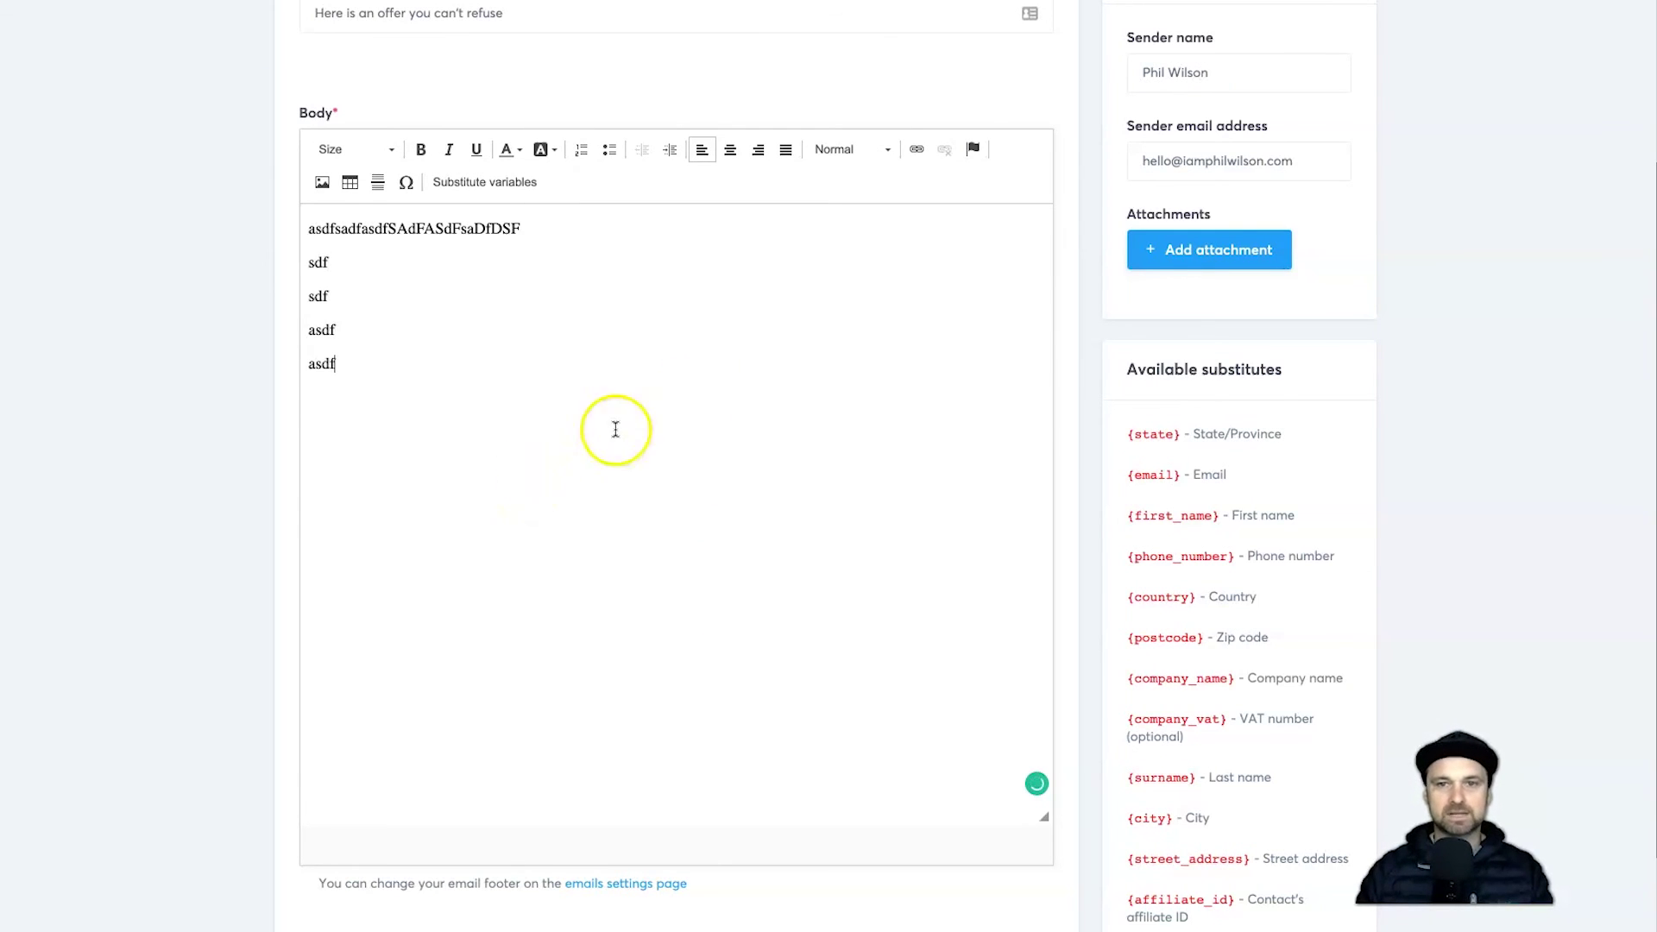
scroll(613, 429, up, 3)
click(1137, 114)
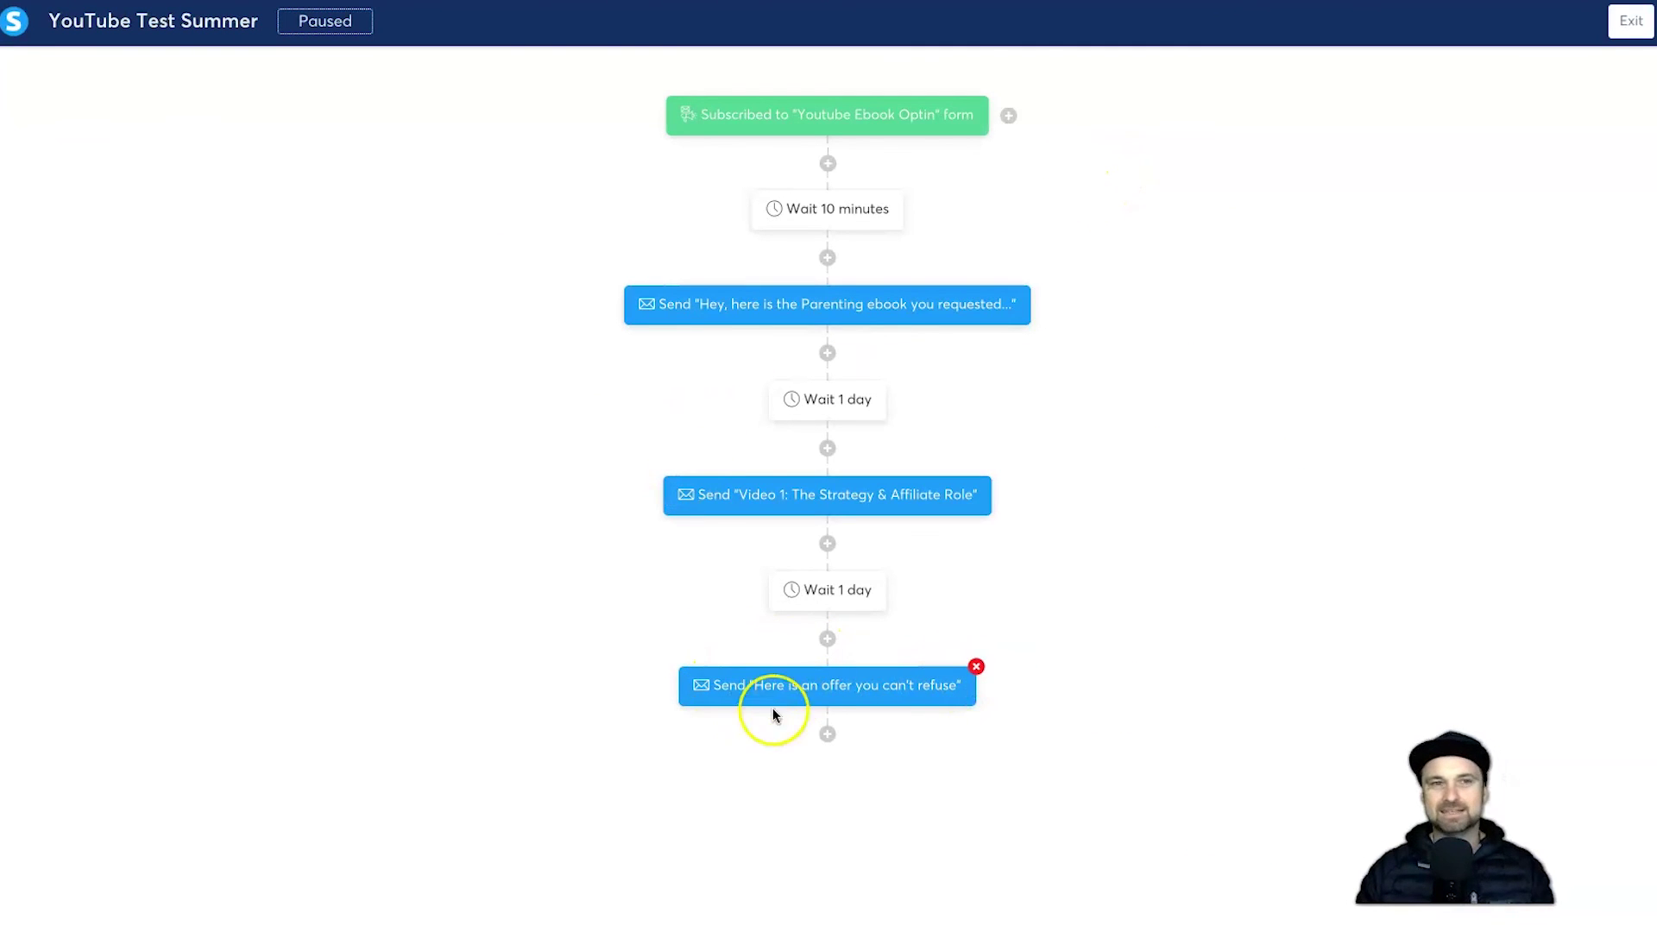
Step: Start a decision after the "Here is an offer you can't refuse" email and choose the "Email clicked" filter
click(824, 739)
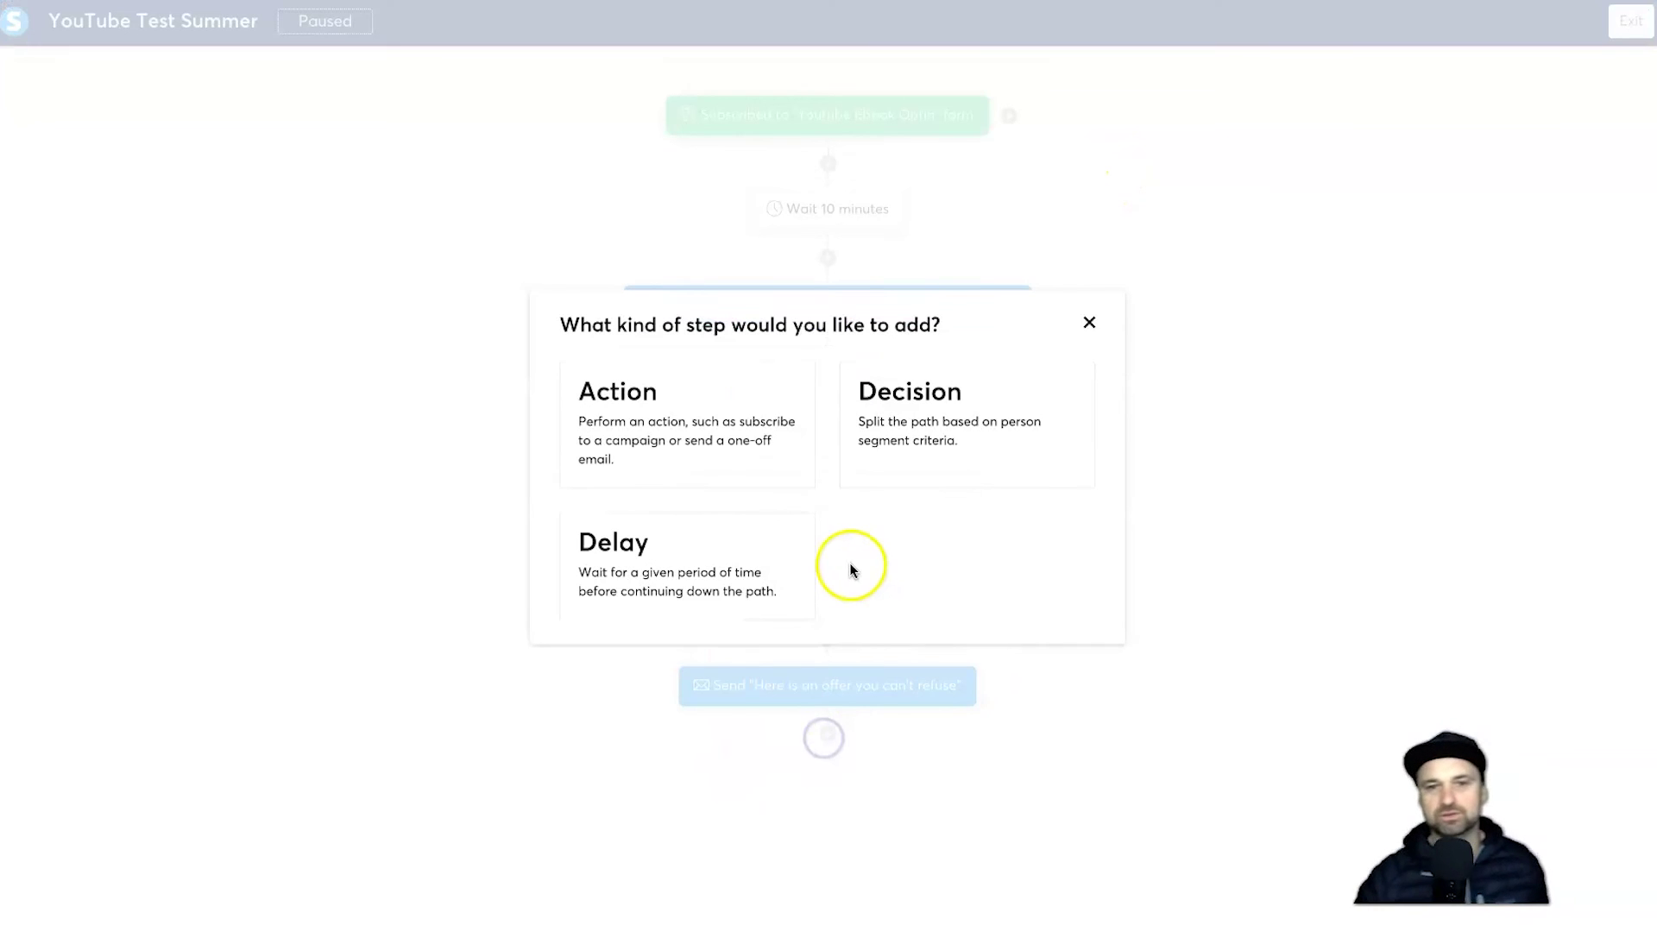
click(913, 442)
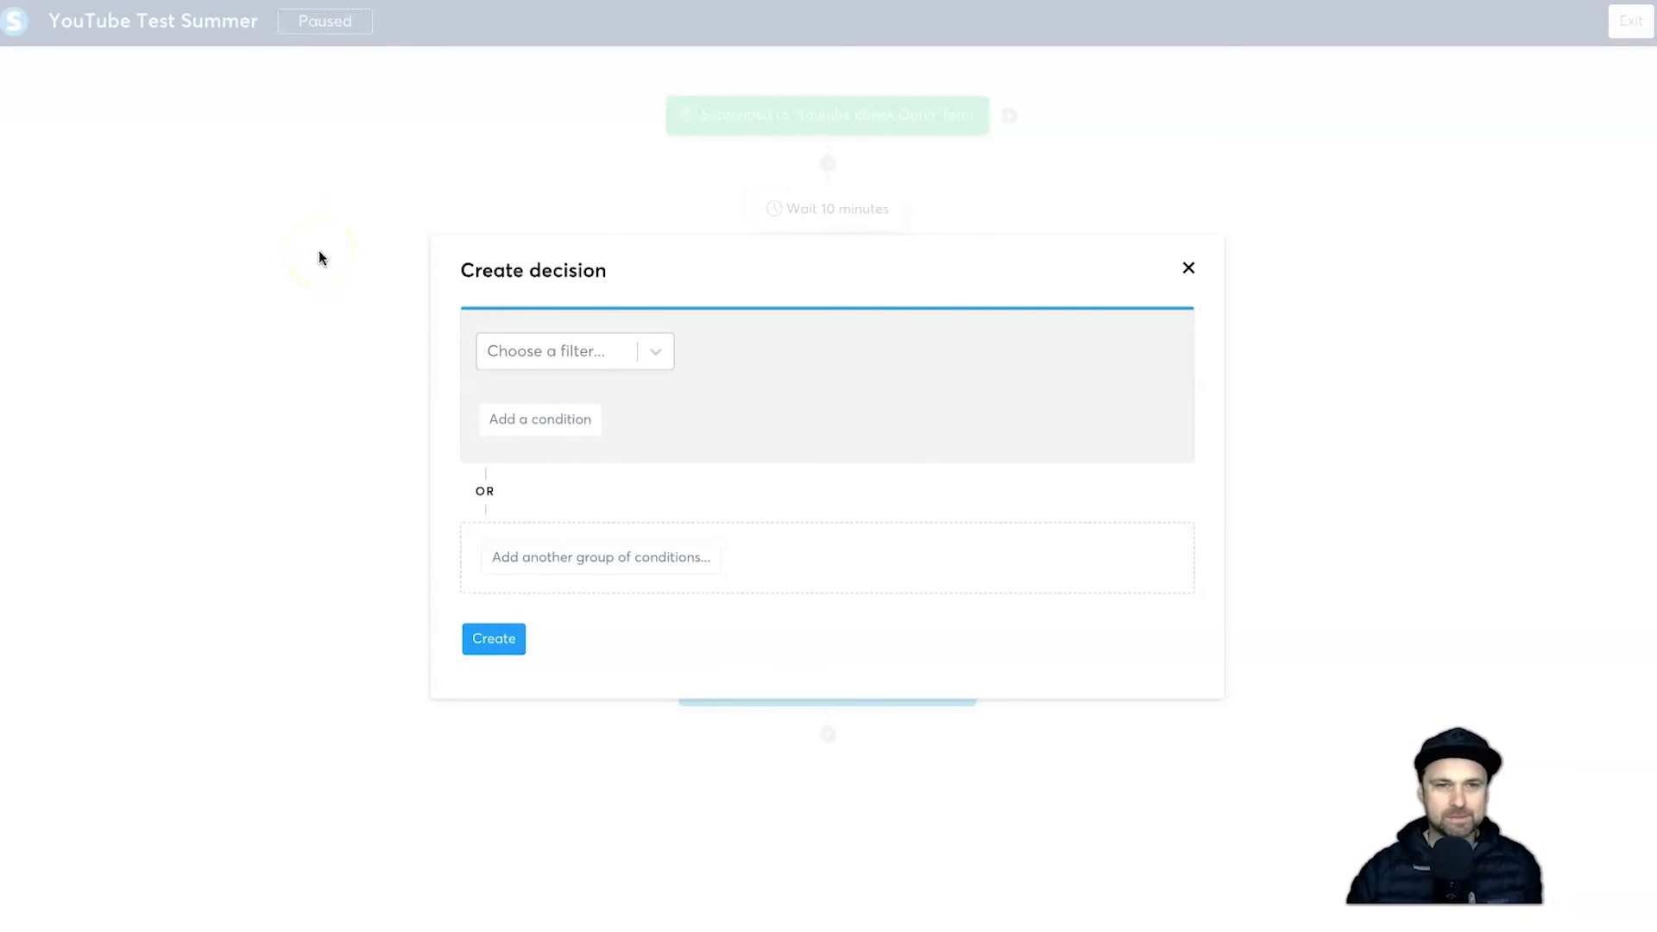
click(614, 357)
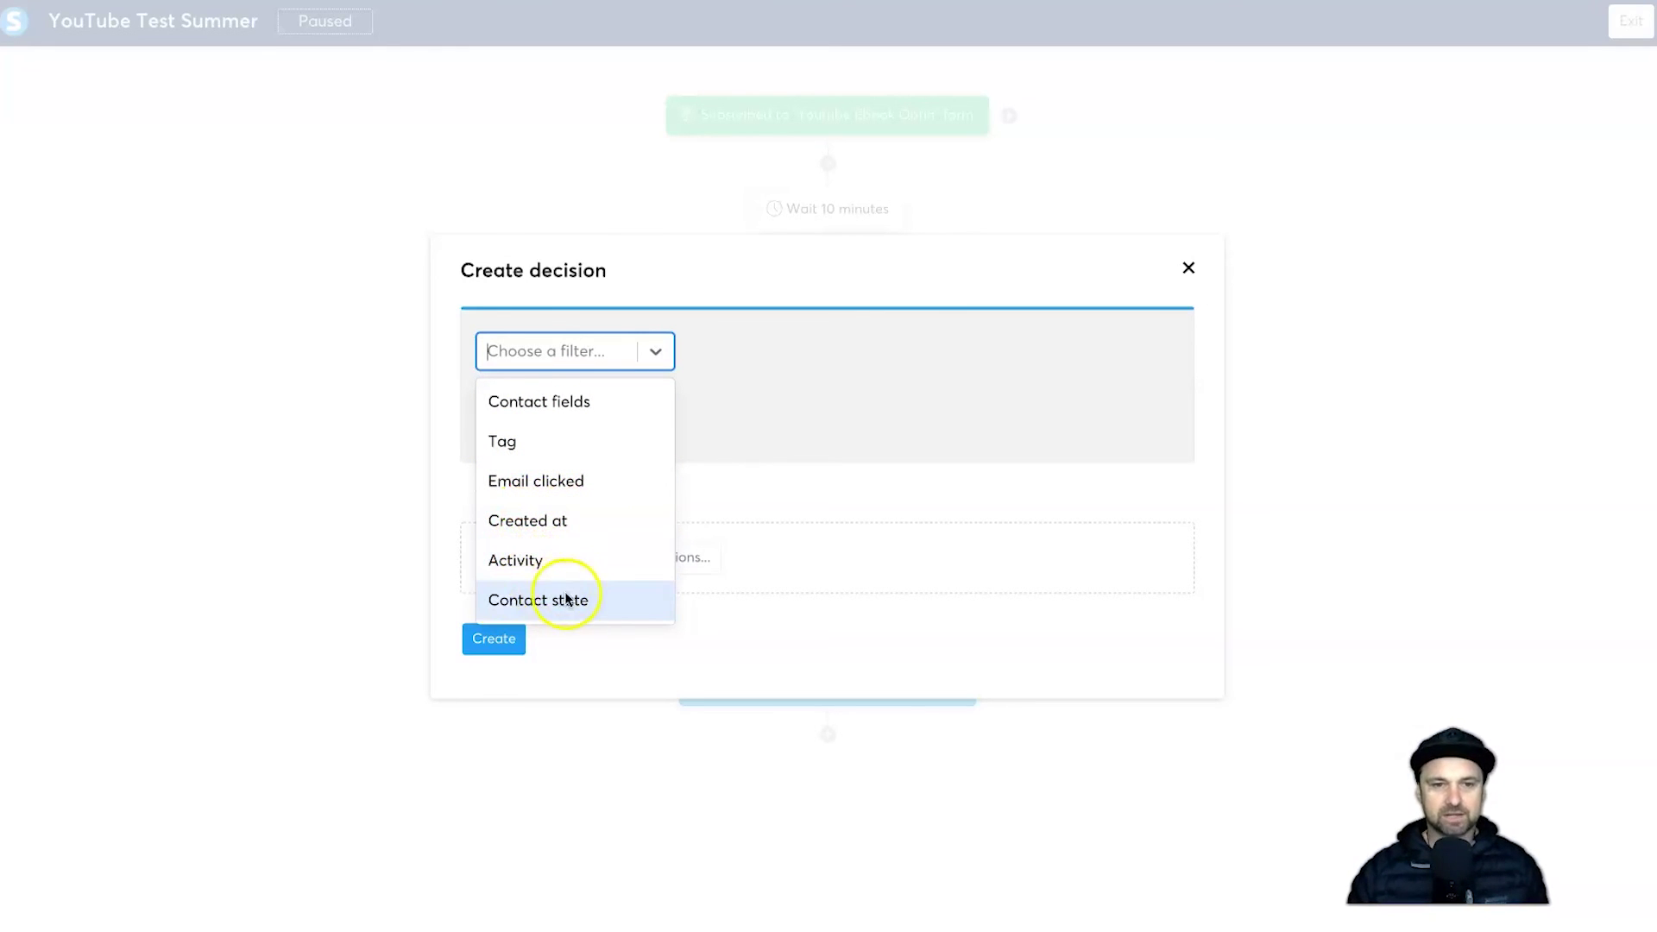
click(580, 481)
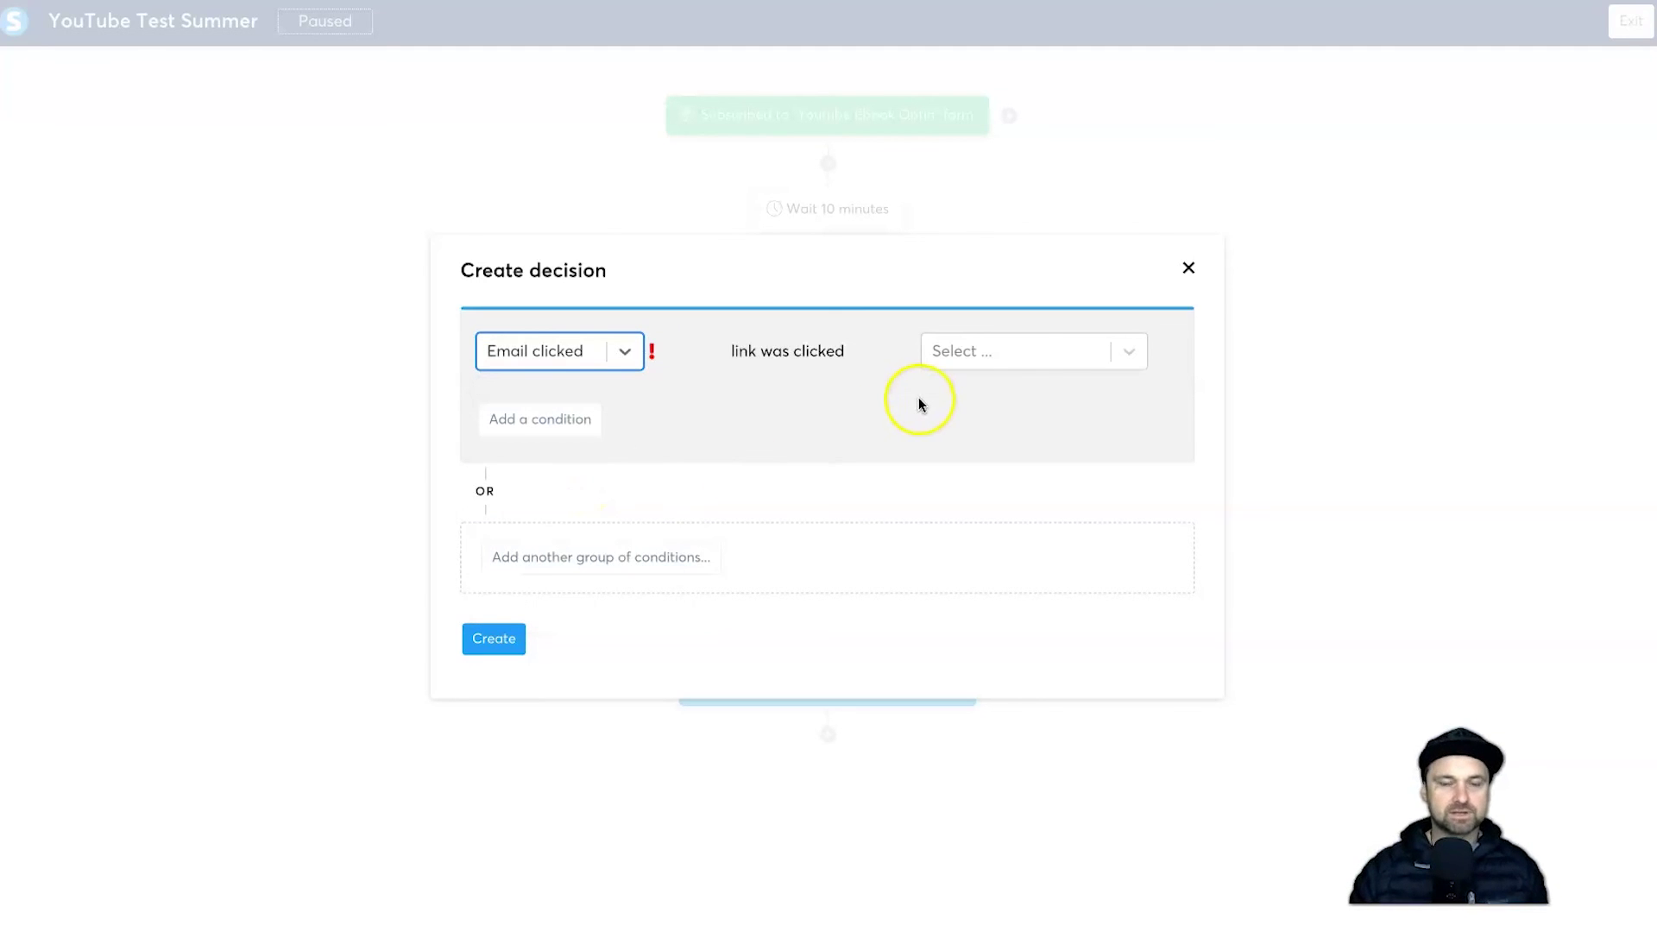
Step: Set the decision's clicked email to "Video 1: The Strategy & Affiliate Role" and create the decision
click(1014, 354)
scroll(1031, 412, down, 10)
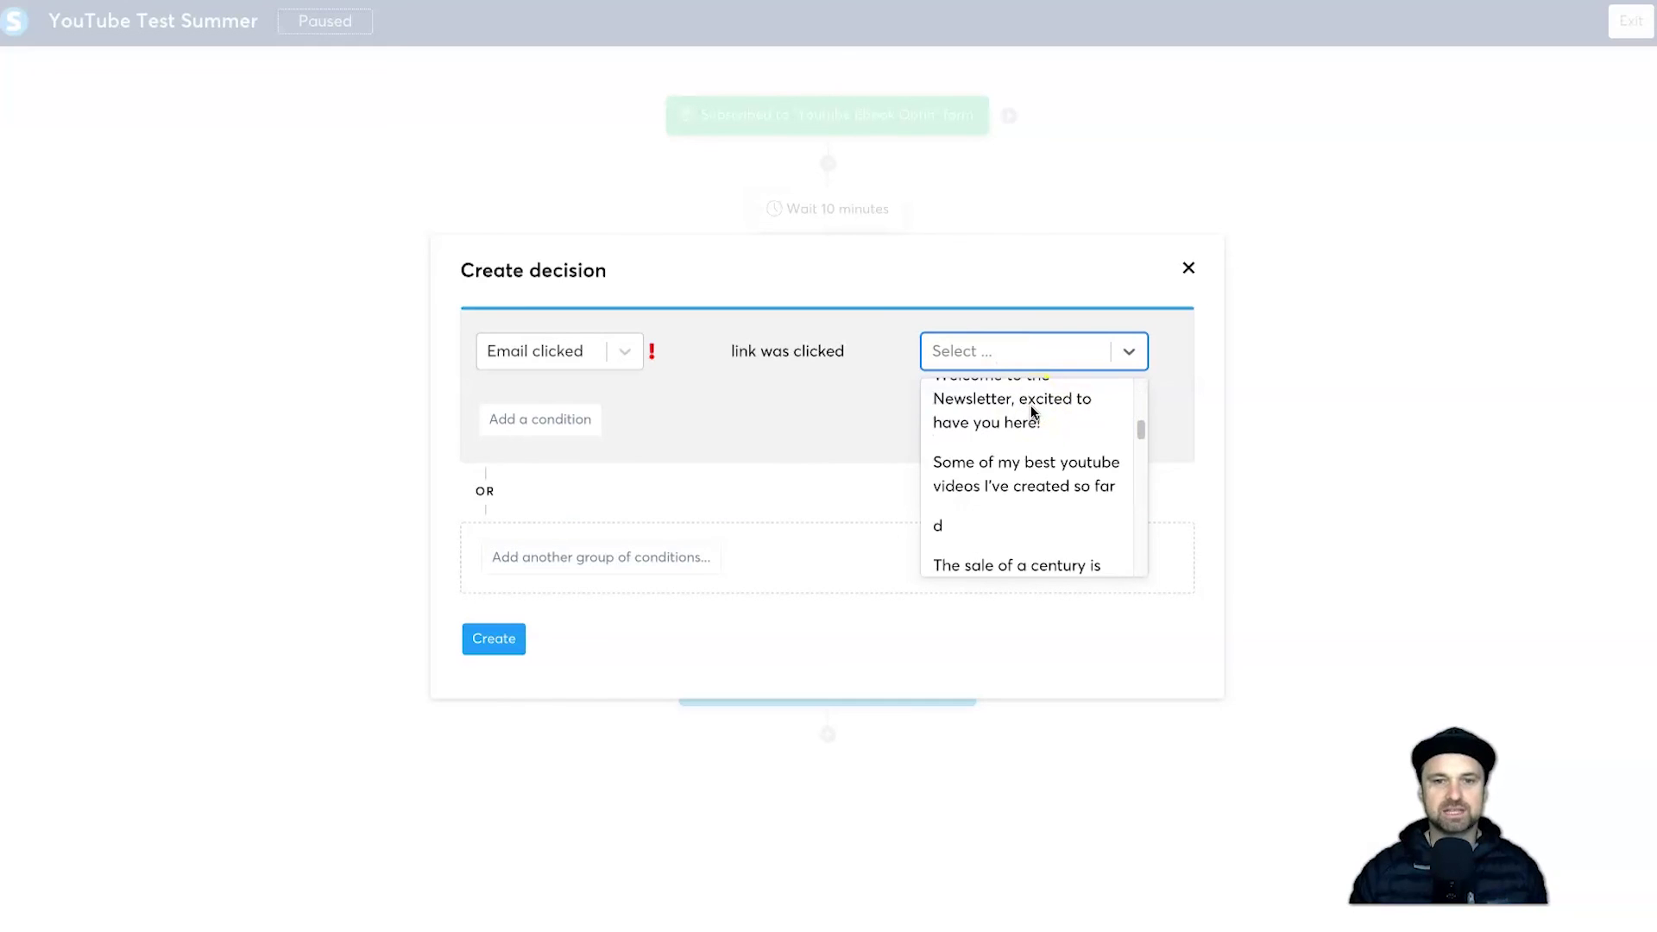
scroll(1032, 414, down, 4)
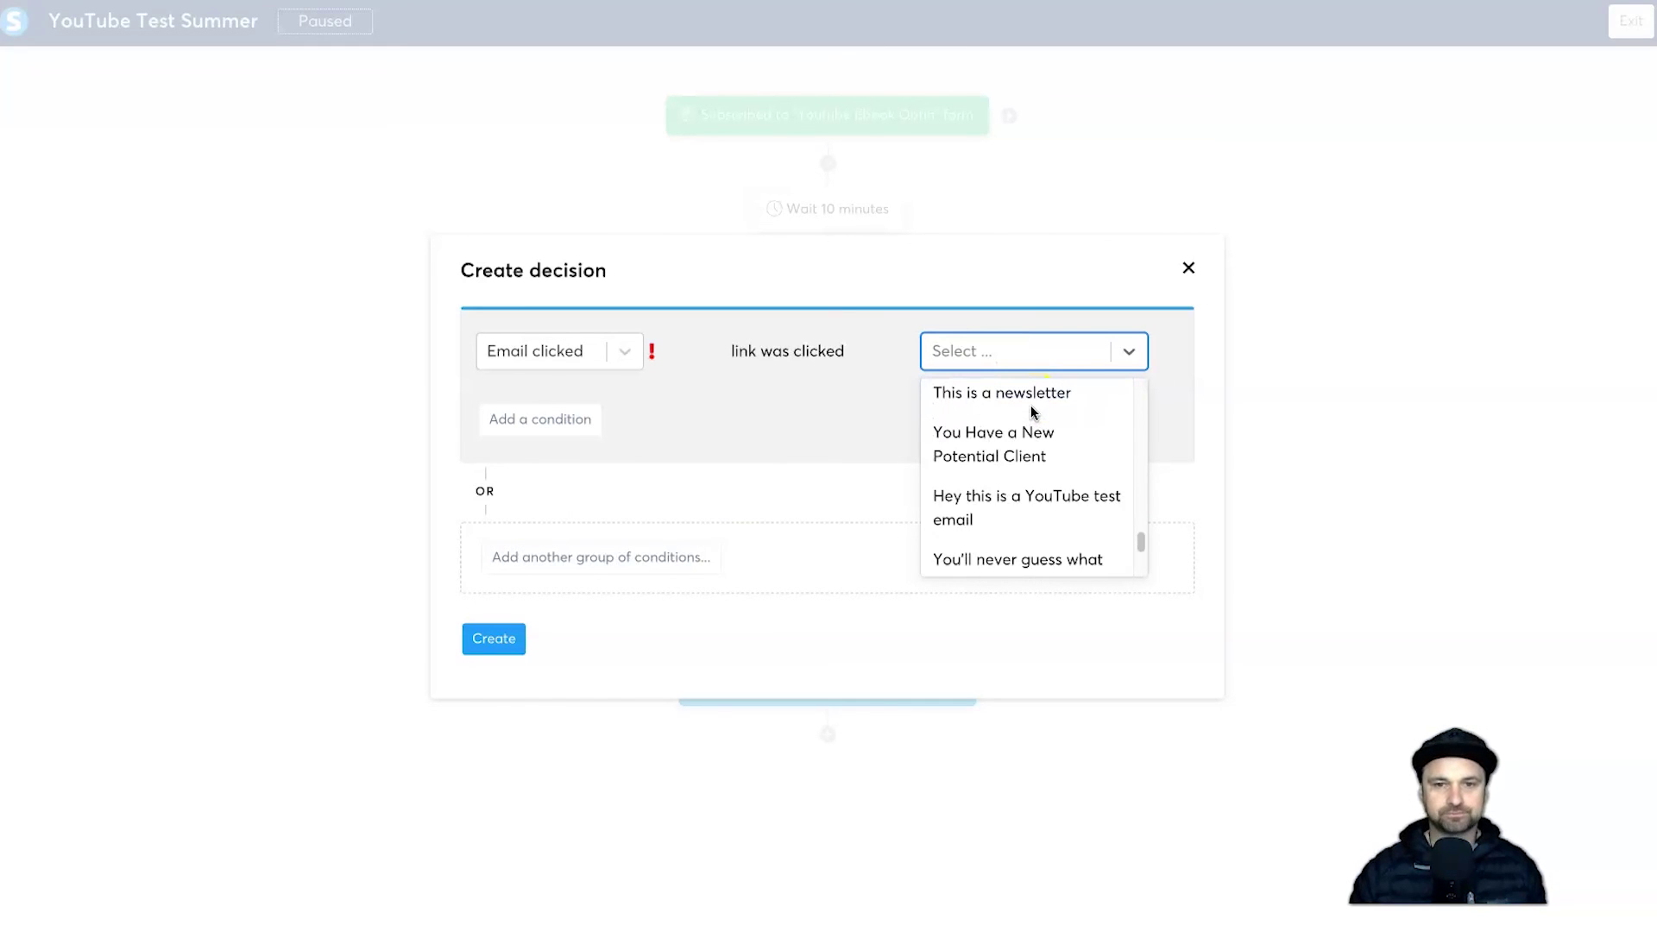
scroll(973, 458, up, 3)
click(991, 464)
scroll(991, 463, up, 5)
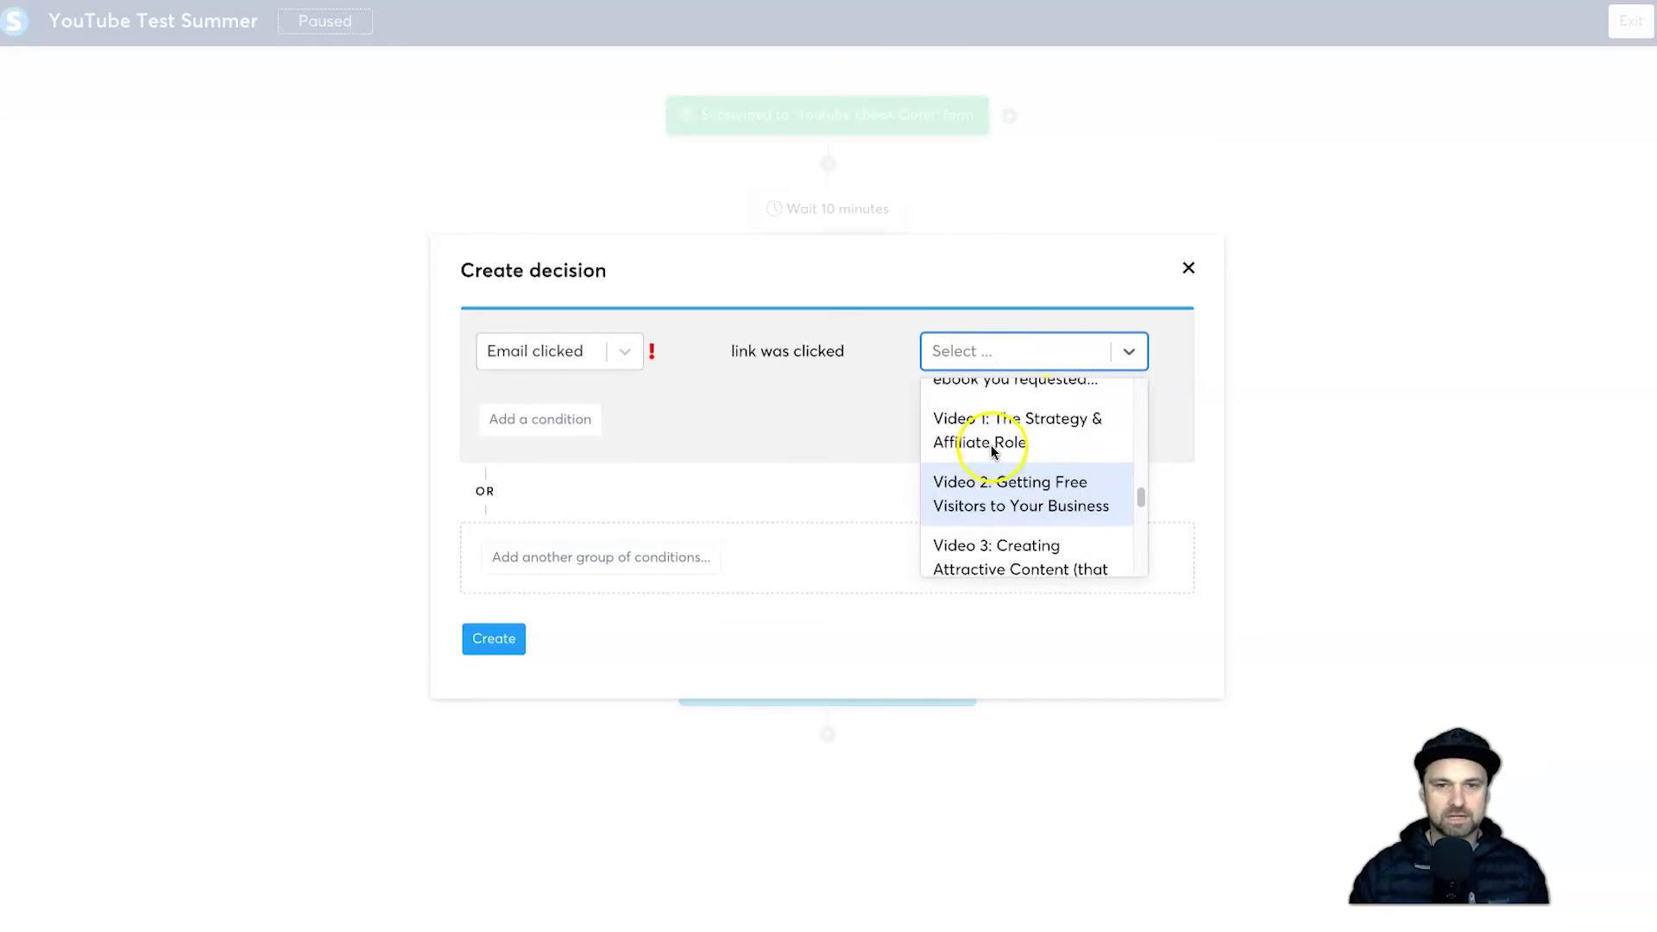
click(982, 441)
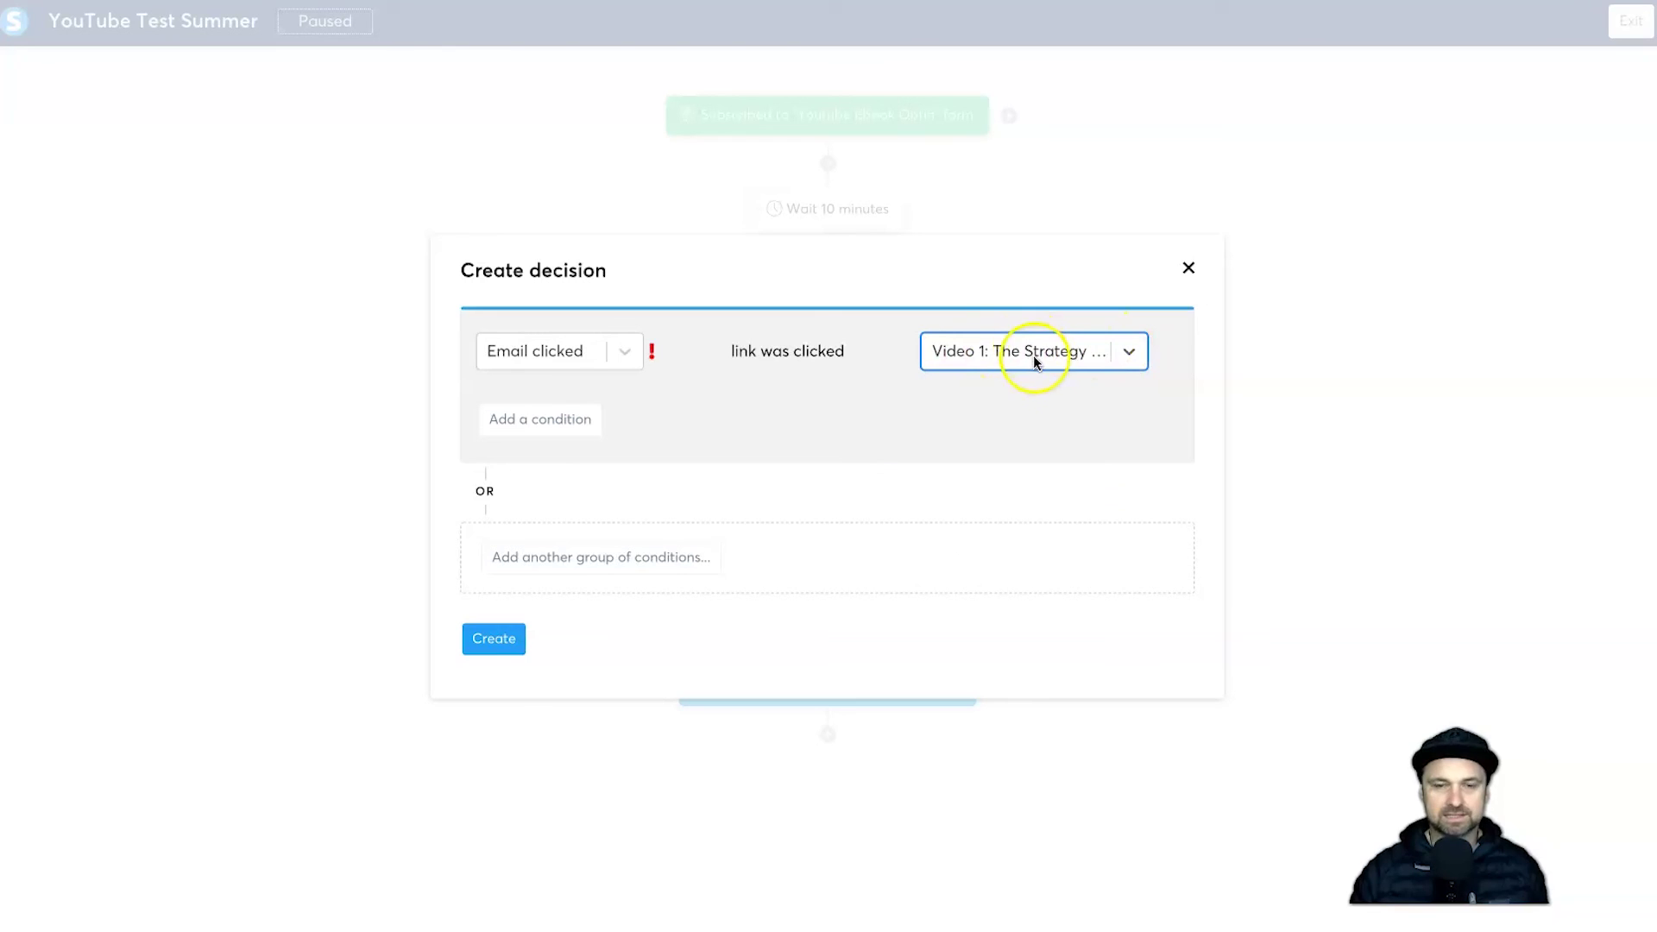
click(689, 473)
click(509, 637)
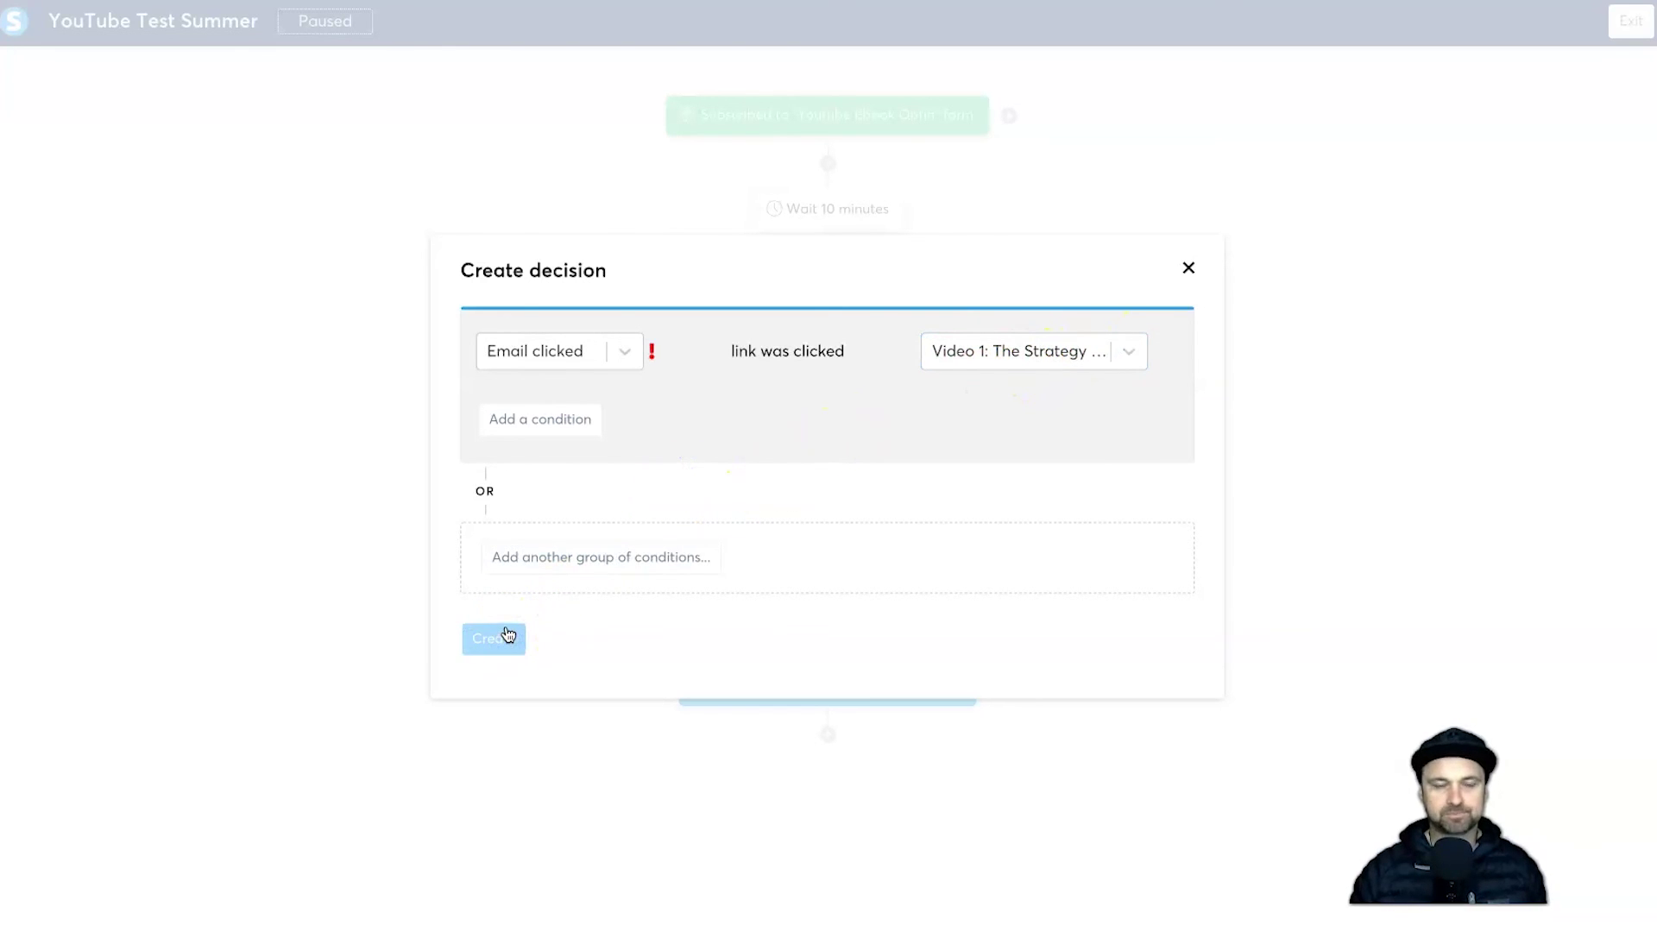
Step: Examine the actions that can be added to the decision's Yes and No branches, without adding any
scroll(707, 676, down, 2)
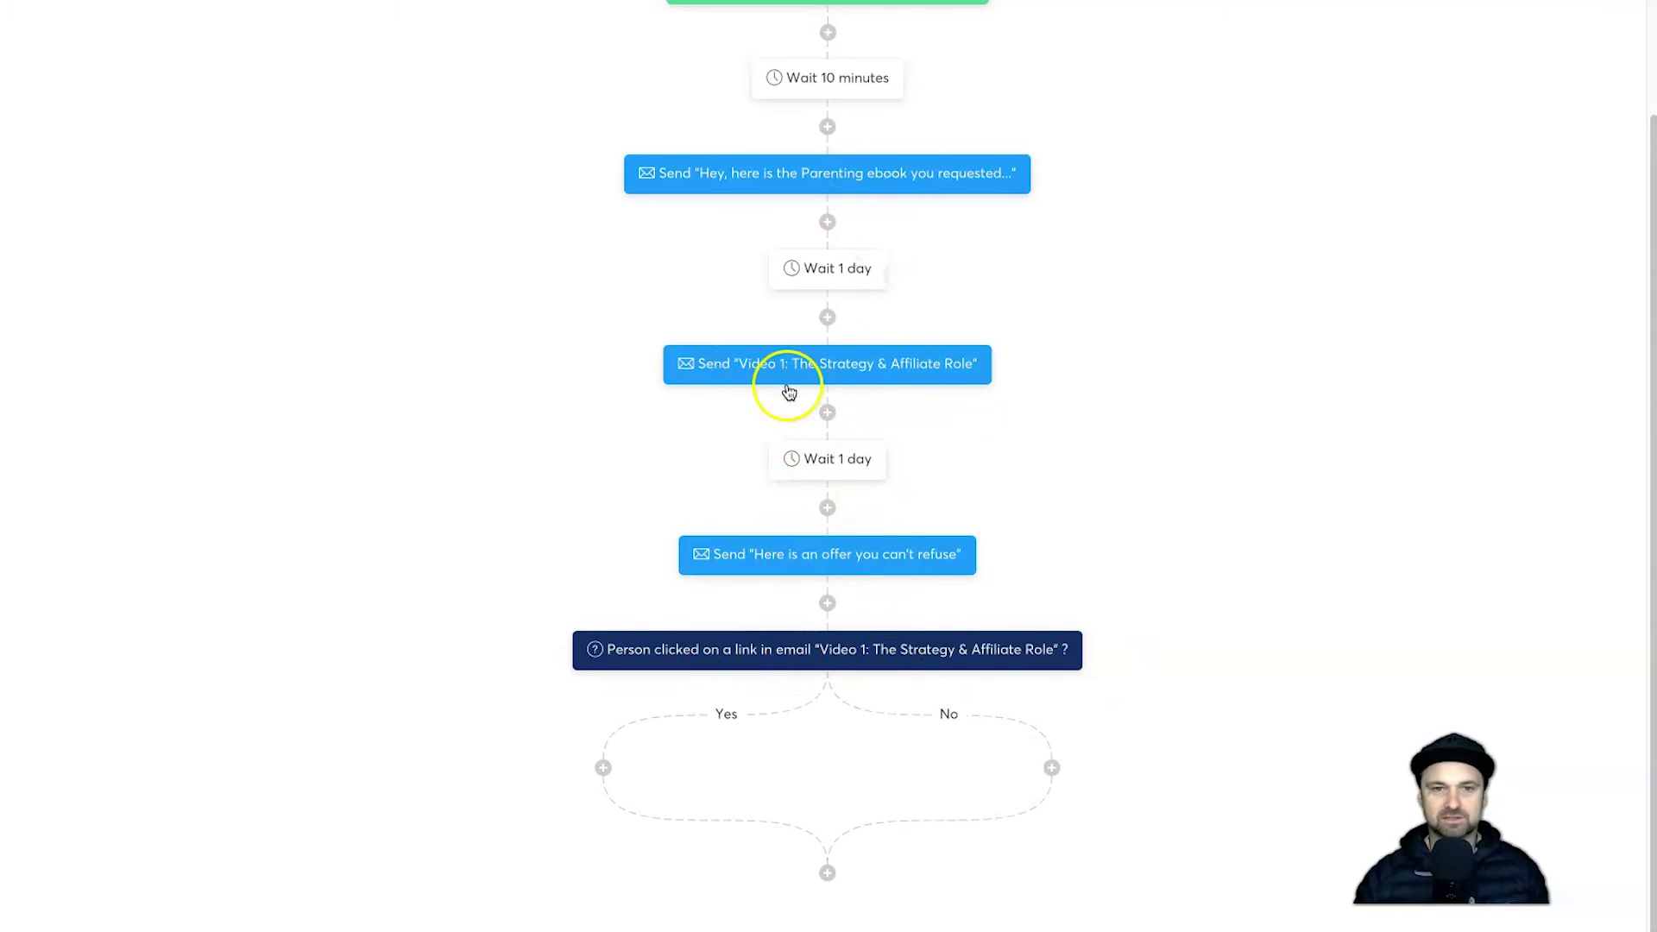
click(601, 769)
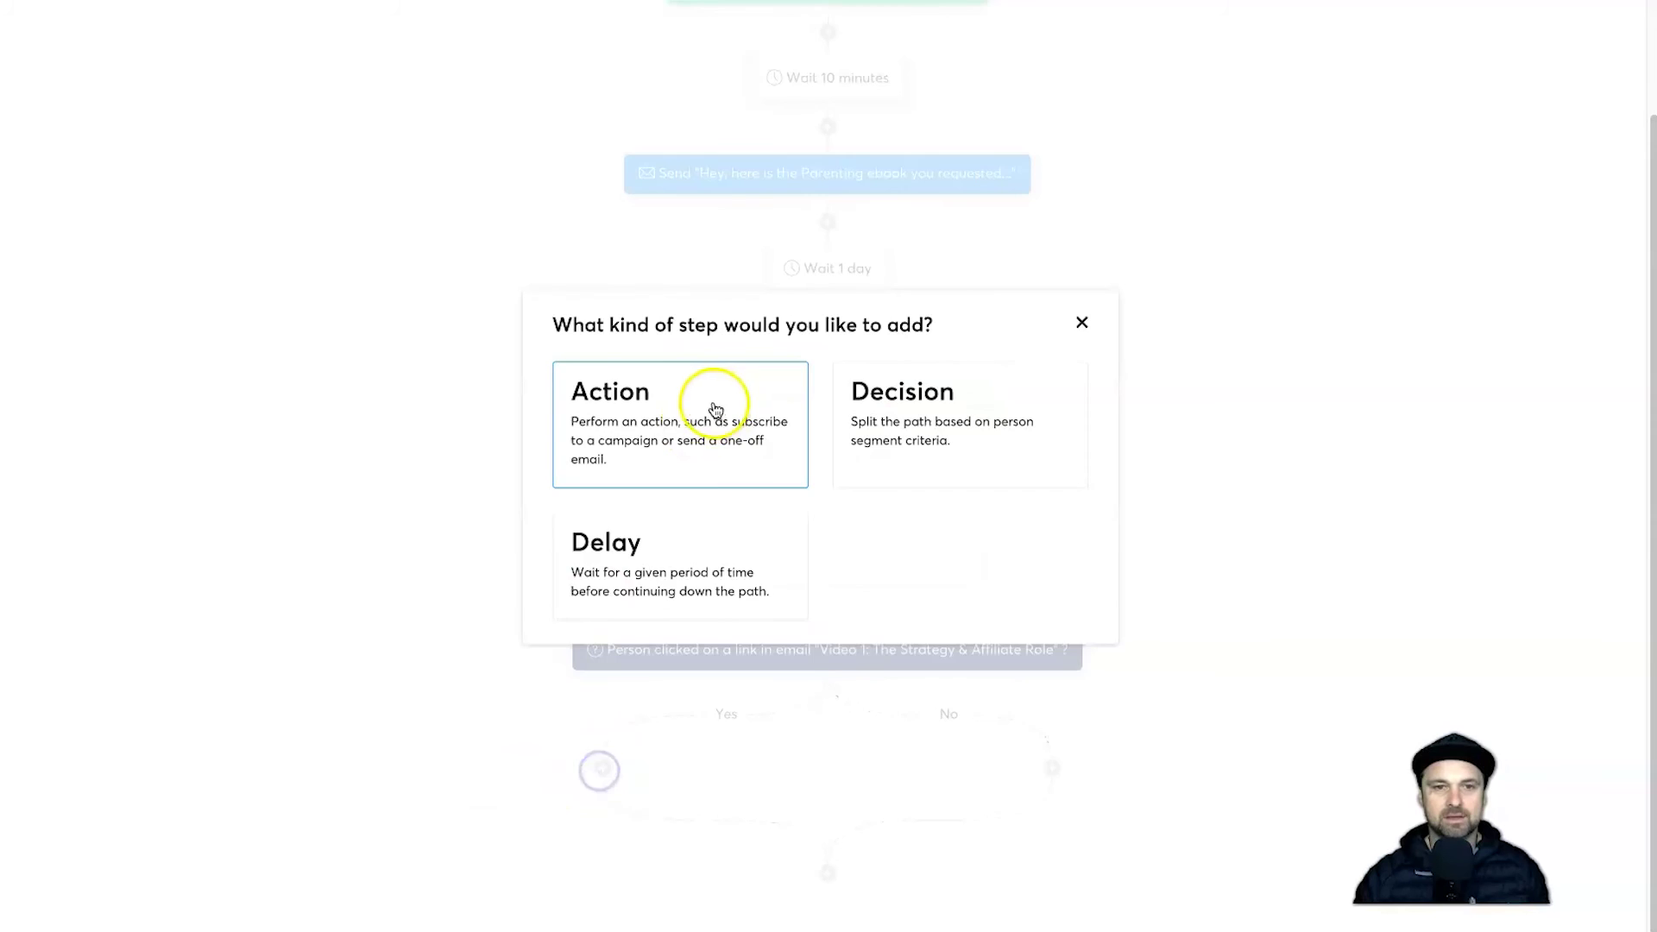
click(701, 402)
click(1097, 350)
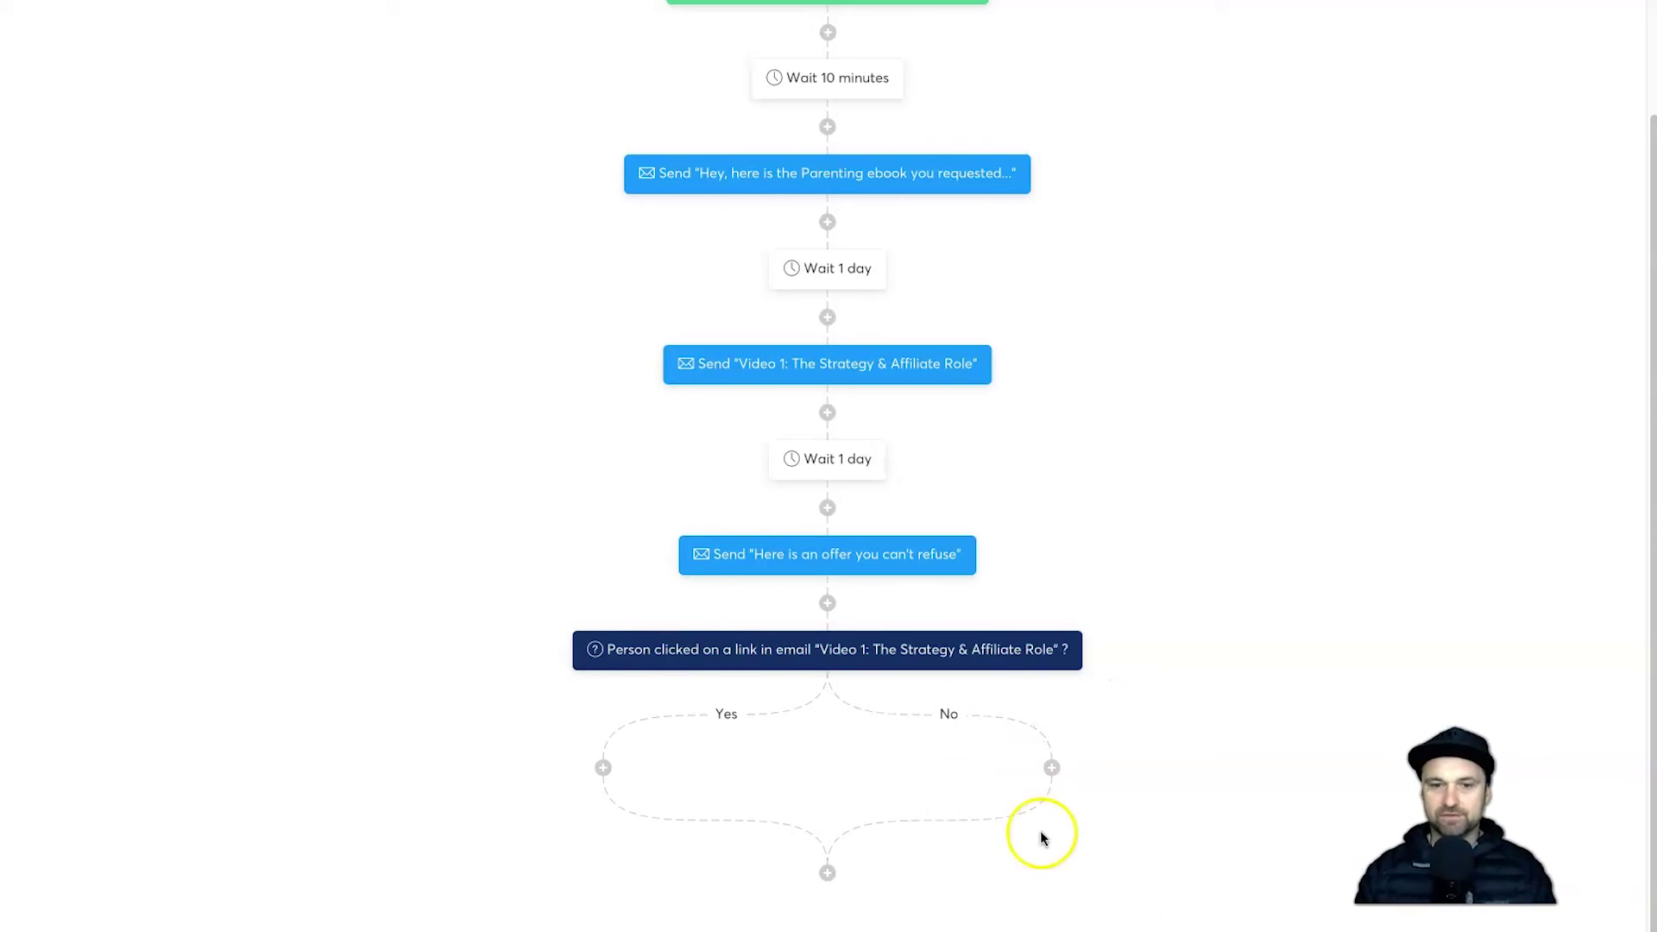
click(1052, 767)
click(668, 447)
click(666, 414)
click(1082, 350)
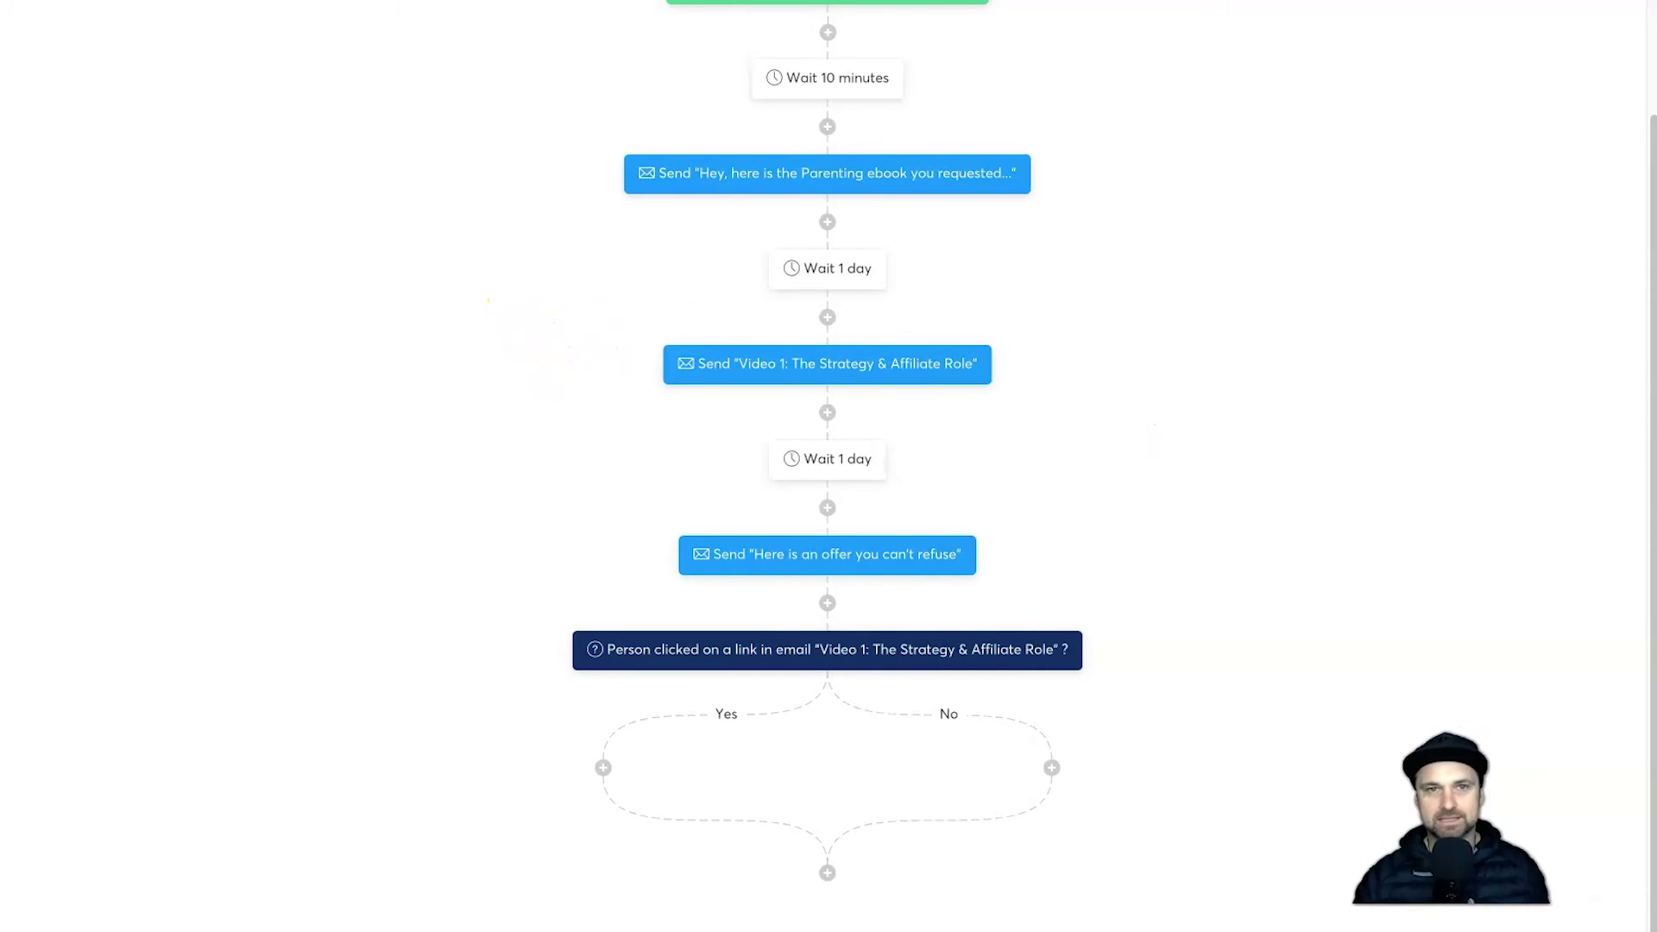
scroll(273, 184, up, 3)
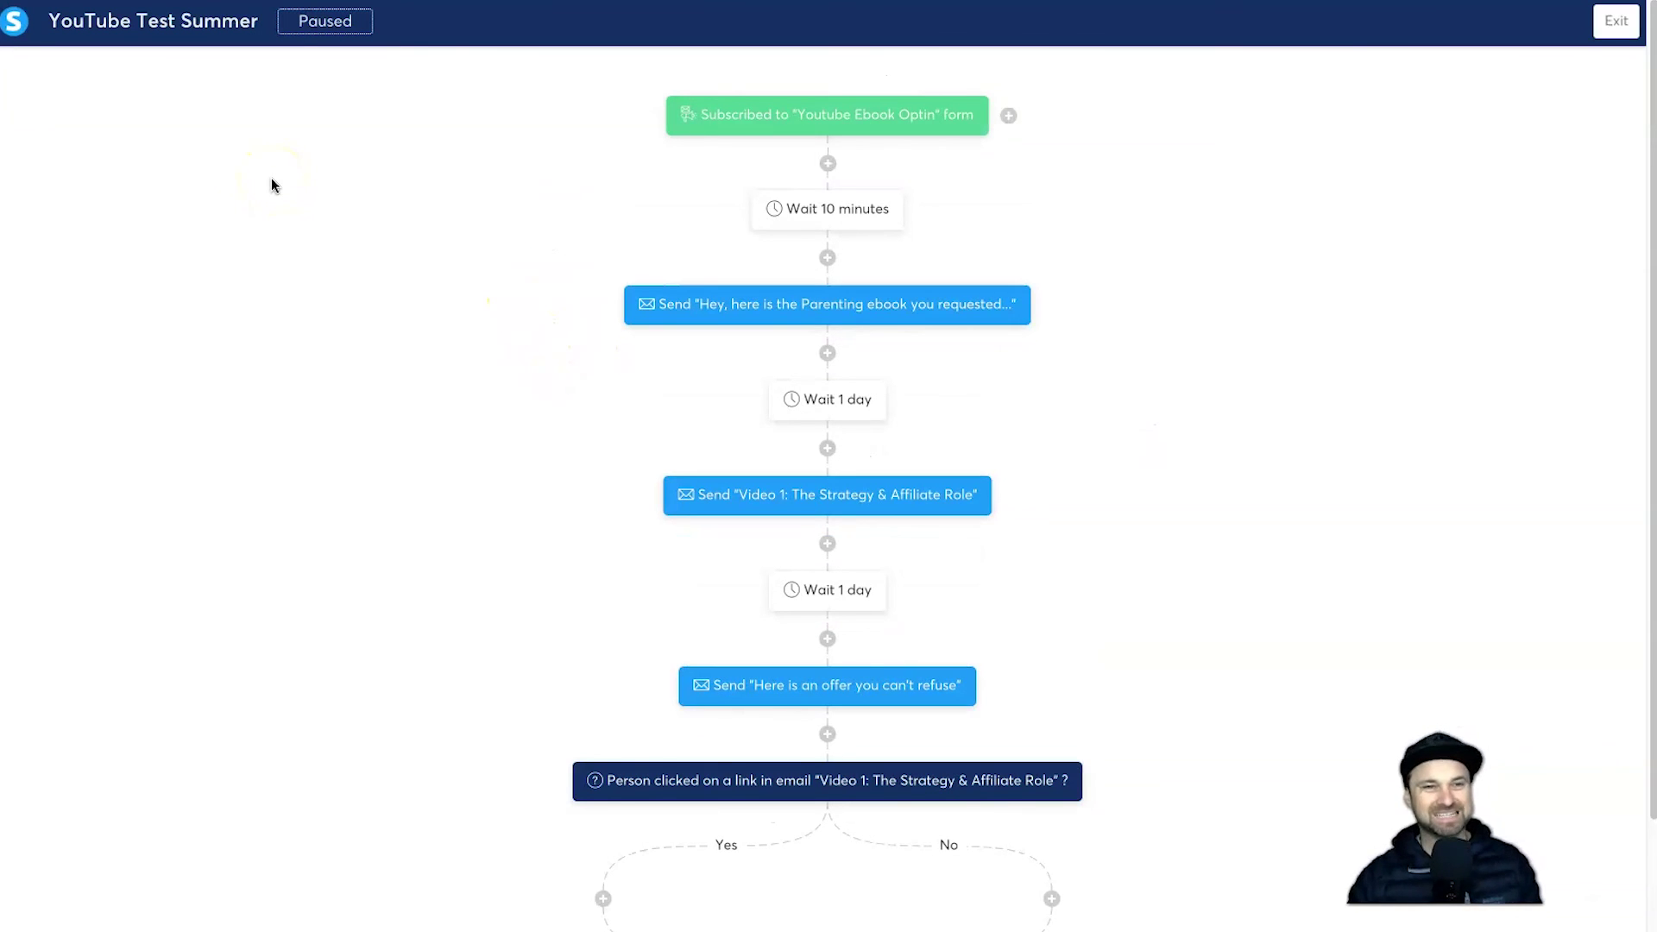